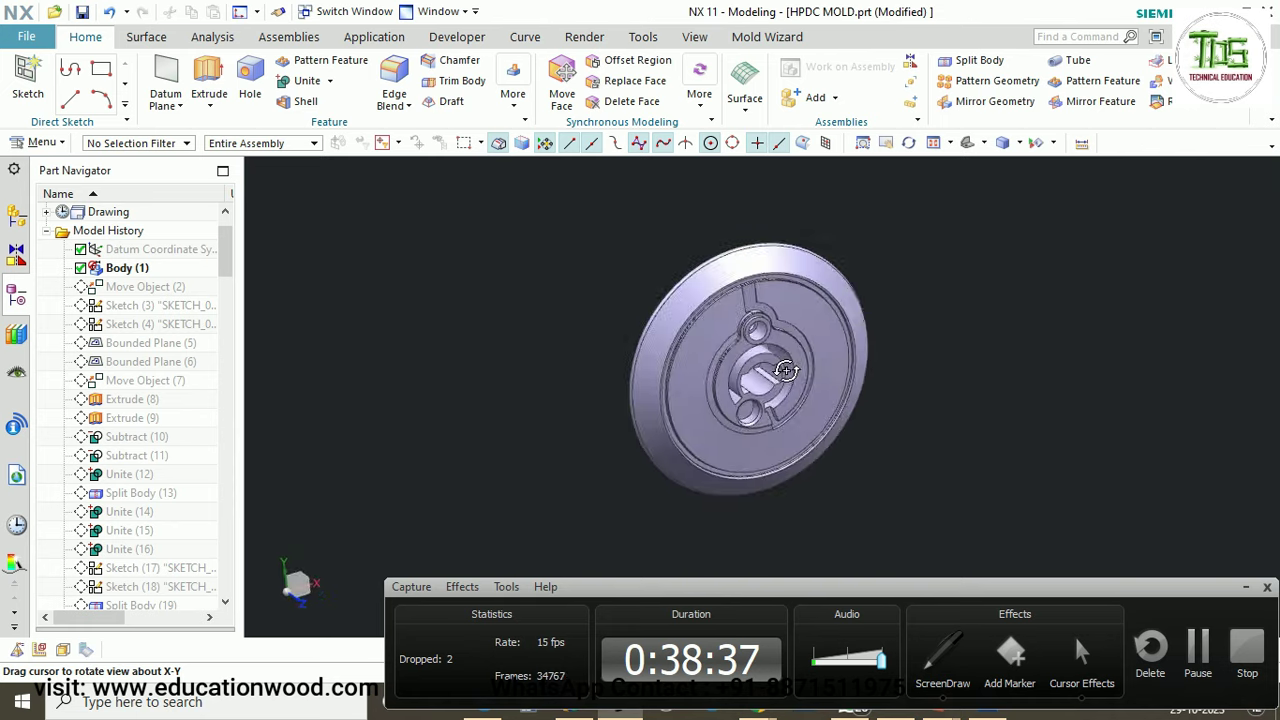
Annotate the screen beside the part with a freehand curved profile and a small stepped block at its middle.
{"action": "scroll", "coordinate": [871, 329], "scroll_direction": "up", "scroll_amount": 1}
{"action": "scroll", "coordinate": [855, 338], "scroll_direction": "up", "scroll_amount": 1}
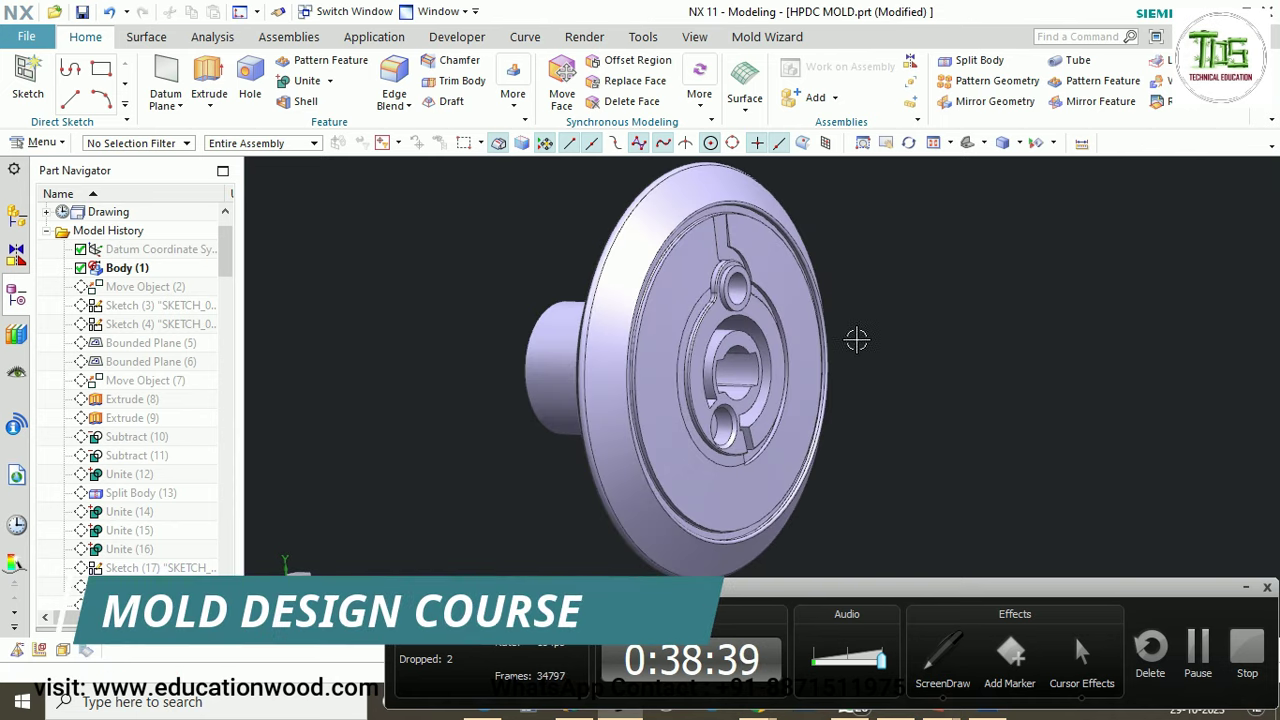
{"action": "left_click", "coordinate": [943, 661]}
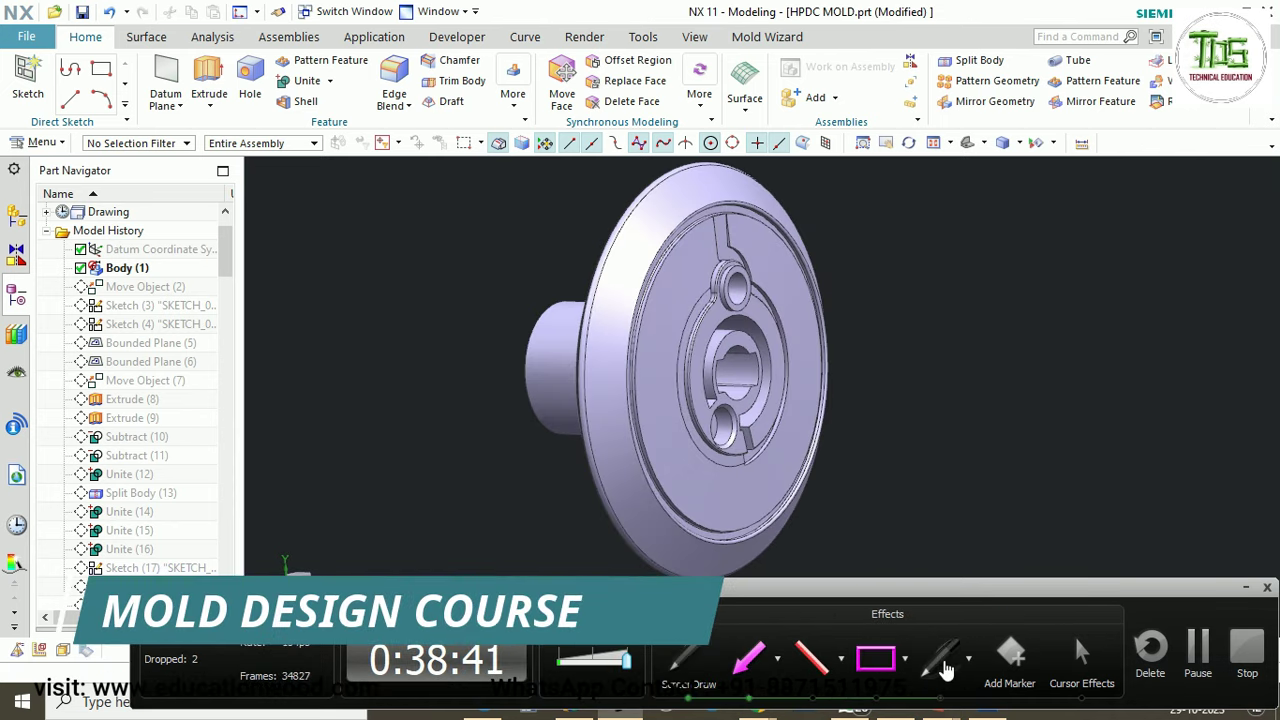
{"action": "mouse_move", "coordinate": [923, 302]}
{"action": "left_mouse_down"}
{"action": "mouse_move", "coordinate": [966, 272]}
{"action": "mouse_move", "coordinate": [1130, 271]}
{"action": "mouse_move", "coordinate": [1140, 302]}
{"action": "left_mouse_up"}
{"action": "mouse_move", "coordinate": [993, 261]}
{"action": "left_mouse_down"}
{"action": "mouse_move", "coordinate": [1020, 281]}
{"action": "mouse_move", "coordinate": [1043, 261]}
{"action": "left_mouse_up"}
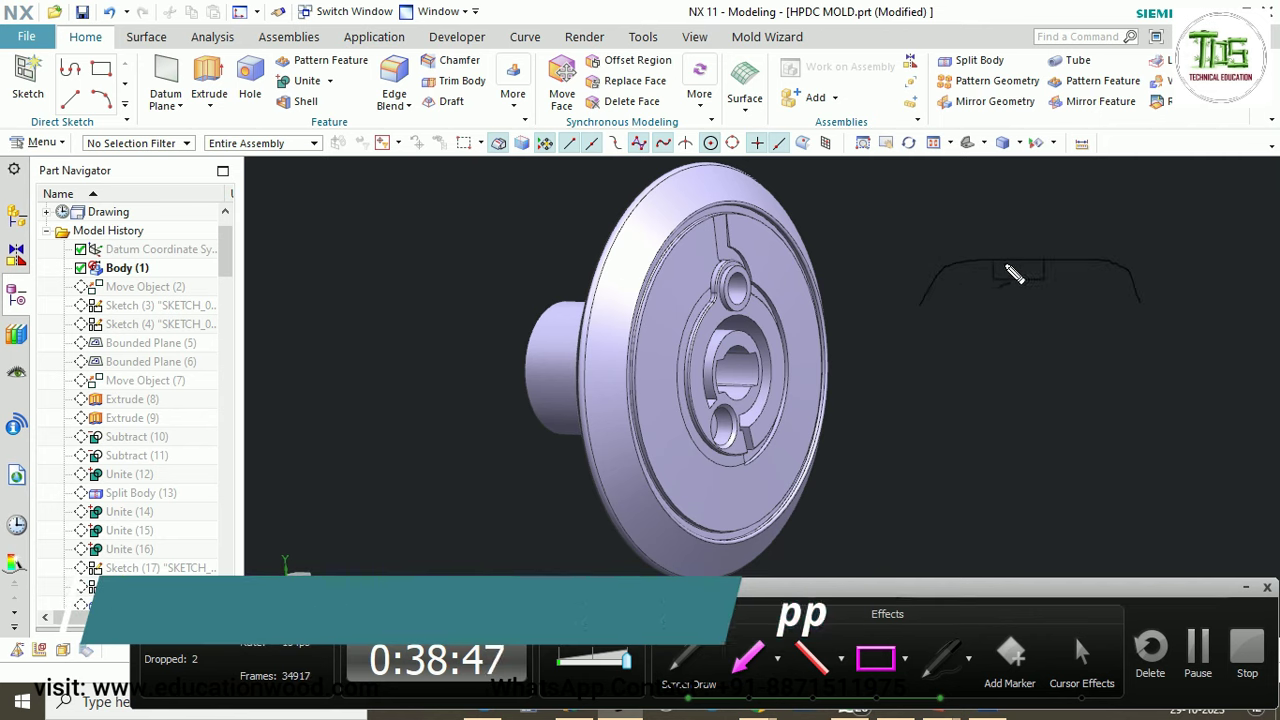
{"action": "left_click_drag", "start_coordinate": [1016, 260], "coordinate": [1016, 280]}
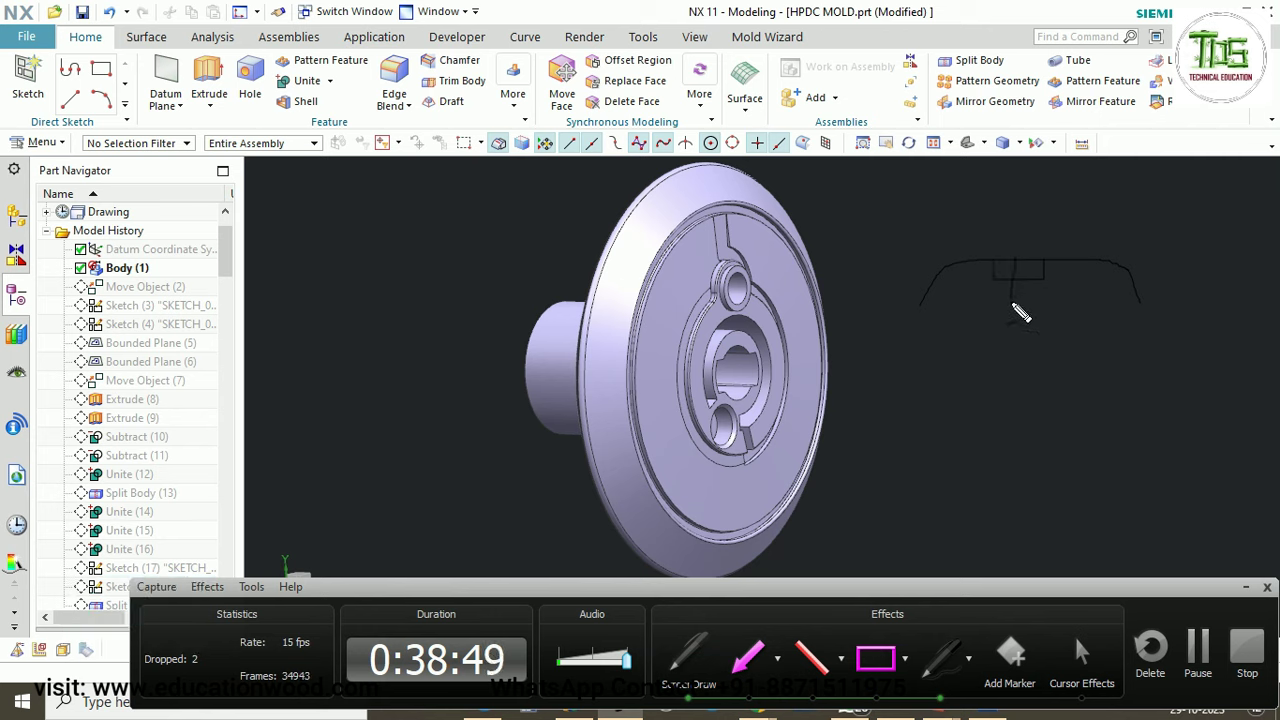
{"action": "left_click_drag", "start_coordinate": [1009, 284], "coordinate": [1031, 299]}
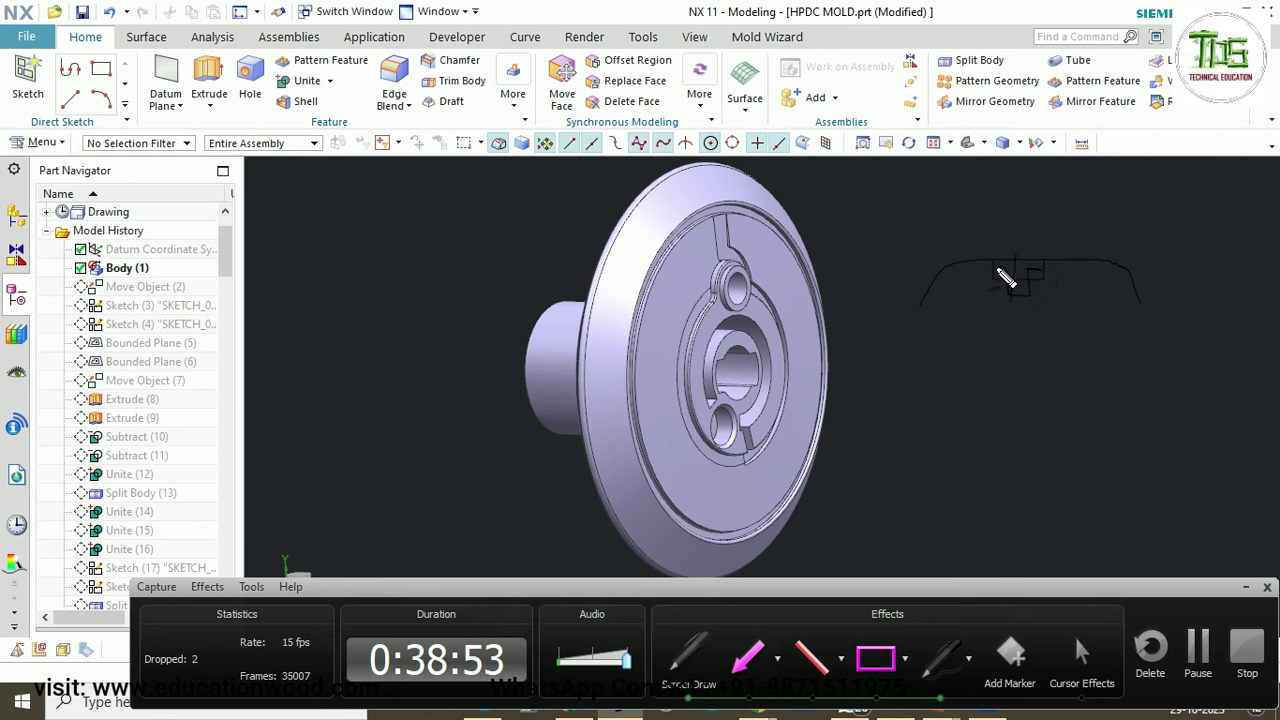
Mark the part's stem and draw a freehand flange-and-stem cross-section with a hatched block, and clear the annotations.
{"action": "left_click_drag", "start_coordinate": [561, 362], "coordinate": [571, 357]}
{"action": "left_click_drag", "start_coordinate": [681, 377], "coordinate": [693, 374]}
{"action": "left_click_drag", "start_coordinate": [908, 372], "coordinate": [1138, 400]}
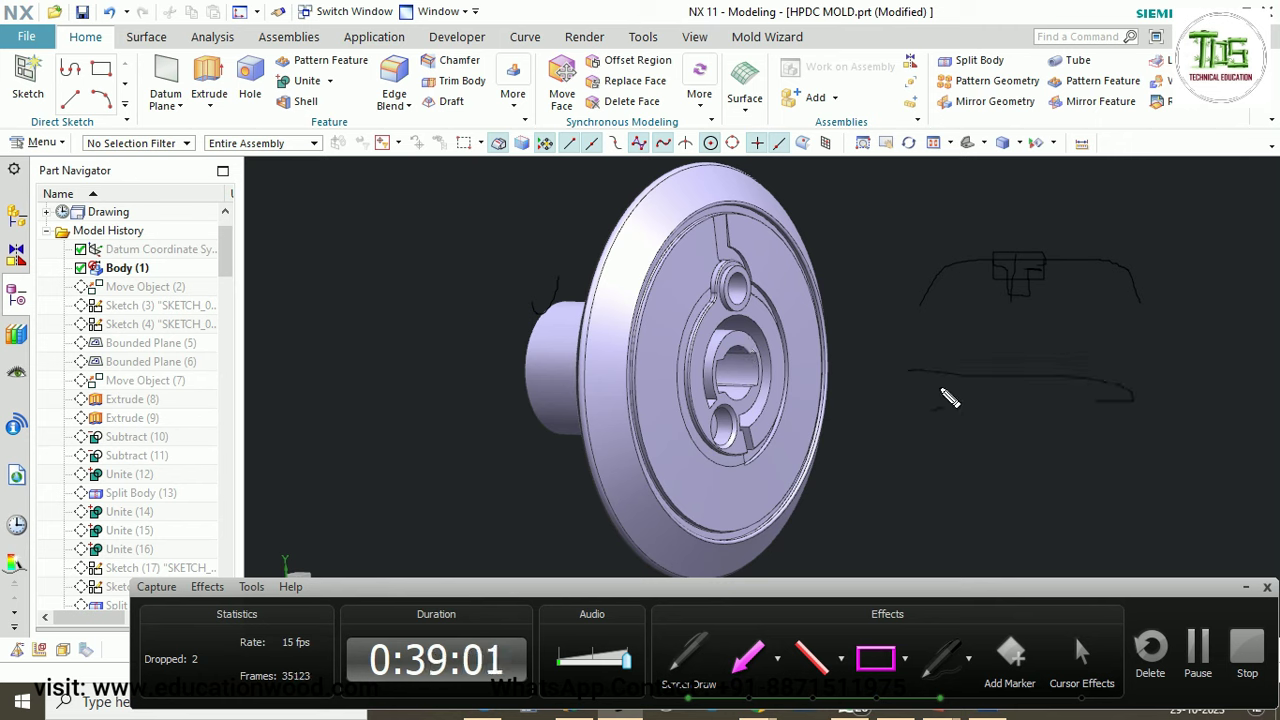
{"action": "left_click_drag", "start_coordinate": [982, 446], "coordinate": [1036, 521]}
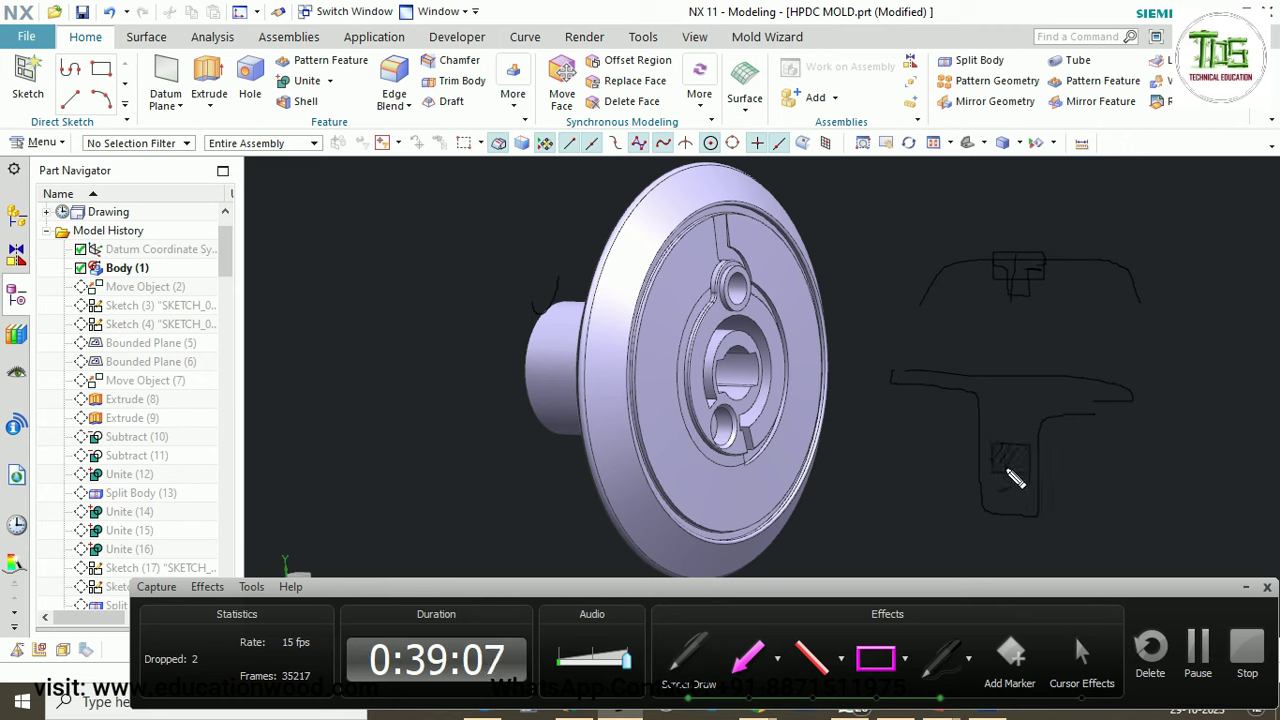
{"action": "mouse_move", "coordinate": [556, 380]}
{"action": "left_mouse_down"}
{"action": "mouse_move", "coordinate": [548, 356]}
{"action": "mouse_move", "coordinate": [598, 376]}
{"action": "mouse_move", "coordinate": [588, 338]}
{"action": "left_mouse_up"}
{"action": "key", "text": "Escape"}
Annotate the empty area beside the part with a large magenta rectangle and handwrite the label C-45 next to it.
{"action": "scroll", "coordinate": [754, 328], "scroll_direction": "down", "scroll_amount": 3}
{"action": "mouse_move", "coordinate": [754, 328]}
{"action": "middle_mouse_down"}
{"action": "mouse_move", "coordinate": [800, 331]}
{"action": "mouse_move", "coordinate": [757, 418]}
{"action": "mouse_move", "coordinate": [712, 322]}
{"action": "mouse_move", "coordinate": [623, 377]}
{"action": "mouse_move", "coordinate": [684, 394]}
{"action": "mouse_move", "coordinate": [663, 413]}
{"action": "mouse_move", "coordinate": [720, 377]}
{"action": "mouse_move", "coordinate": [771, 369]}
{"action": "middle_mouse_up"}
{"action": "scroll", "coordinate": [729, 324], "scroll_direction": "down", "scroll_amount": 2}
{"action": "middle_click_drag", "start_coordinate": [729, 325], "coordinate": [800, 340]}
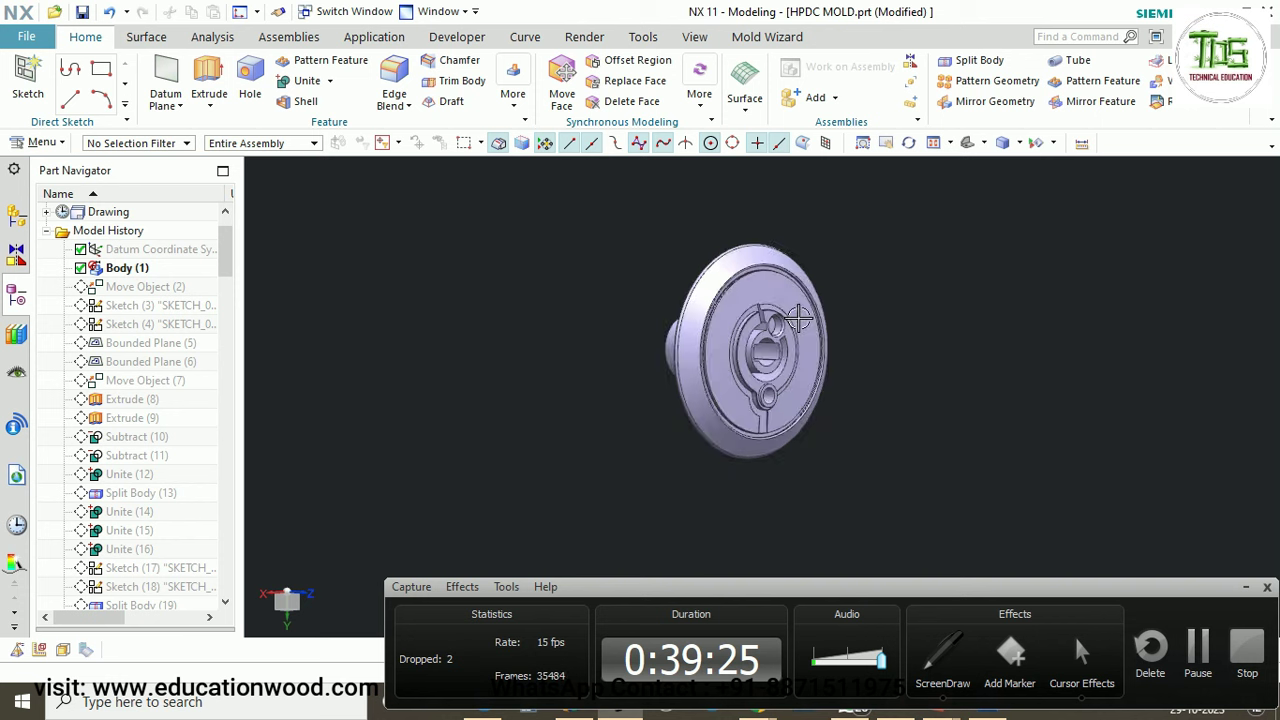
{"action": "middle_click_drag", "start_coordinate": [780, 323], "coordinate": [923, 385]}
{"action": "scroll", "coordinate": [983, 401], "scroll_direction": "up", "scroll_amount": 2}
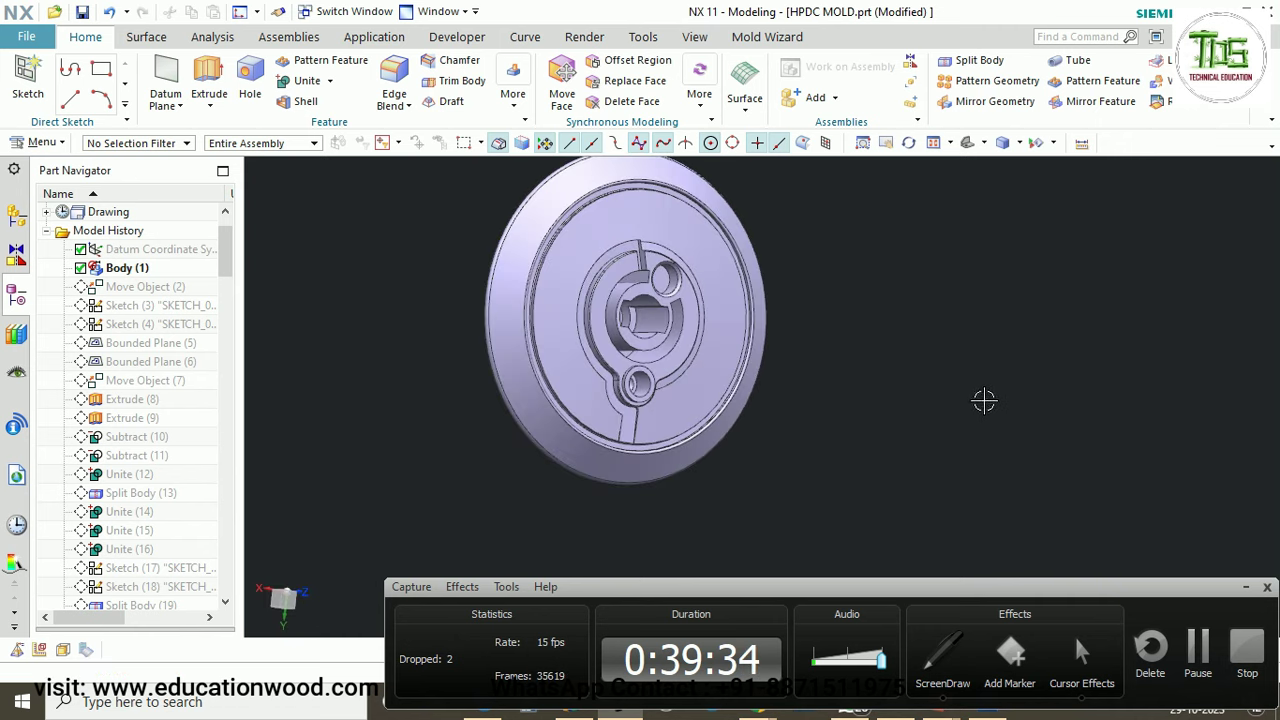
{"action": "left_click", "coordinate": [928, 658]}
{"action": "left_click_drag", "start_coordinate": [833, 187], "coordinate": [1201, 529]}
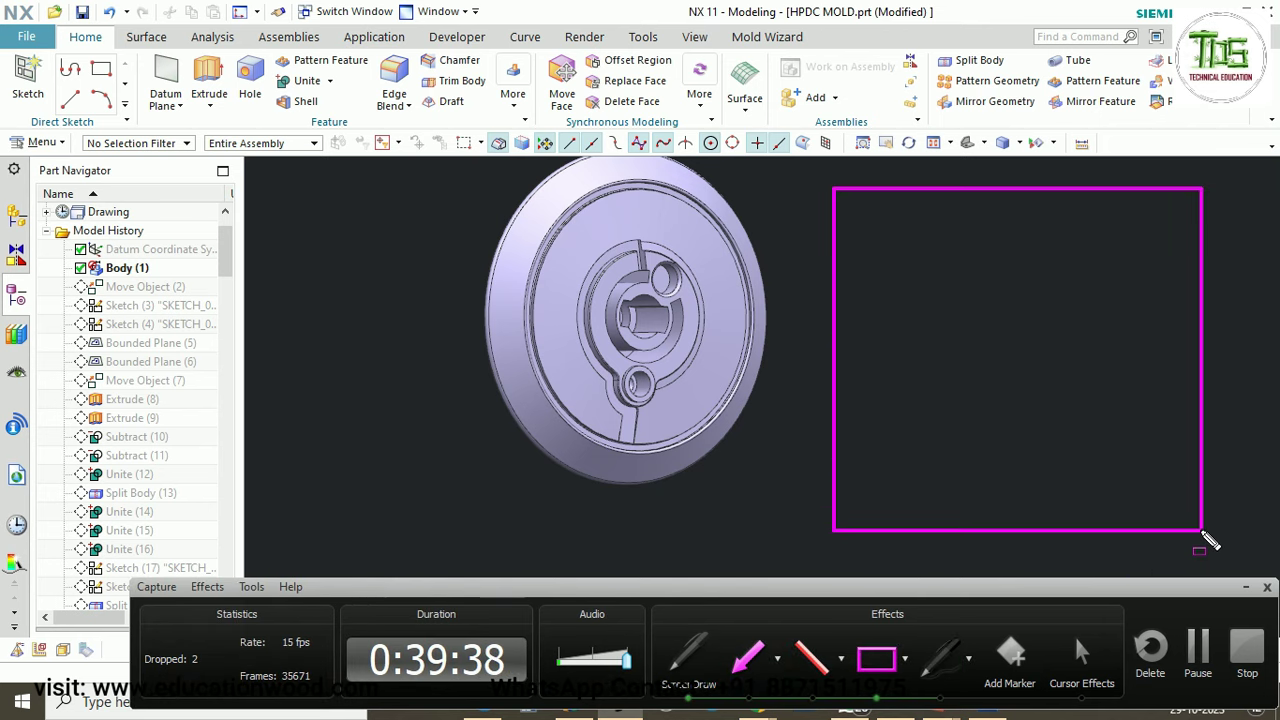
{"action": "left_click", "coordinate": [940, 660]}
{"action": "left_click_drag", "start_coordinate": [837, 540], "coordinate": [785, 530]}
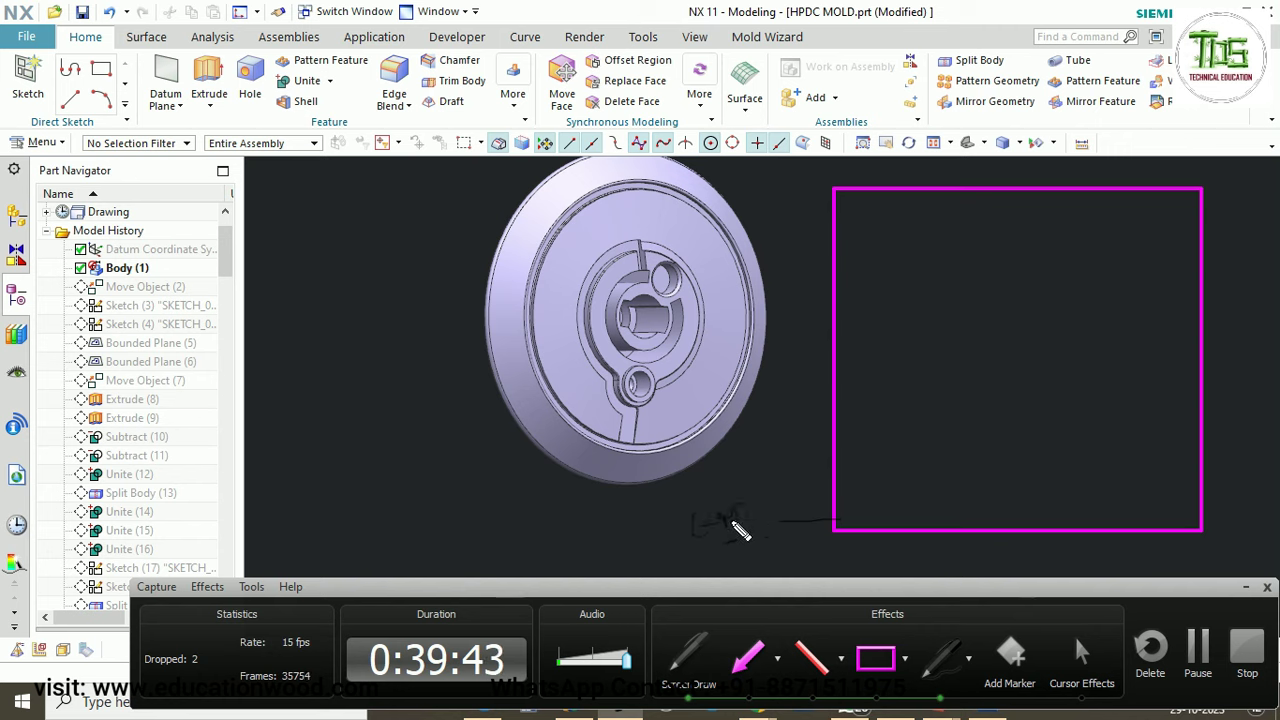
Draw a green rectangle inside the magenta one, handwrite two circled material labels above it, and clear the annotations.
{"action": "left_click", "coordinate": [907, 662]}
{"action": "mouse_move", "coordinate": [914, 680]}
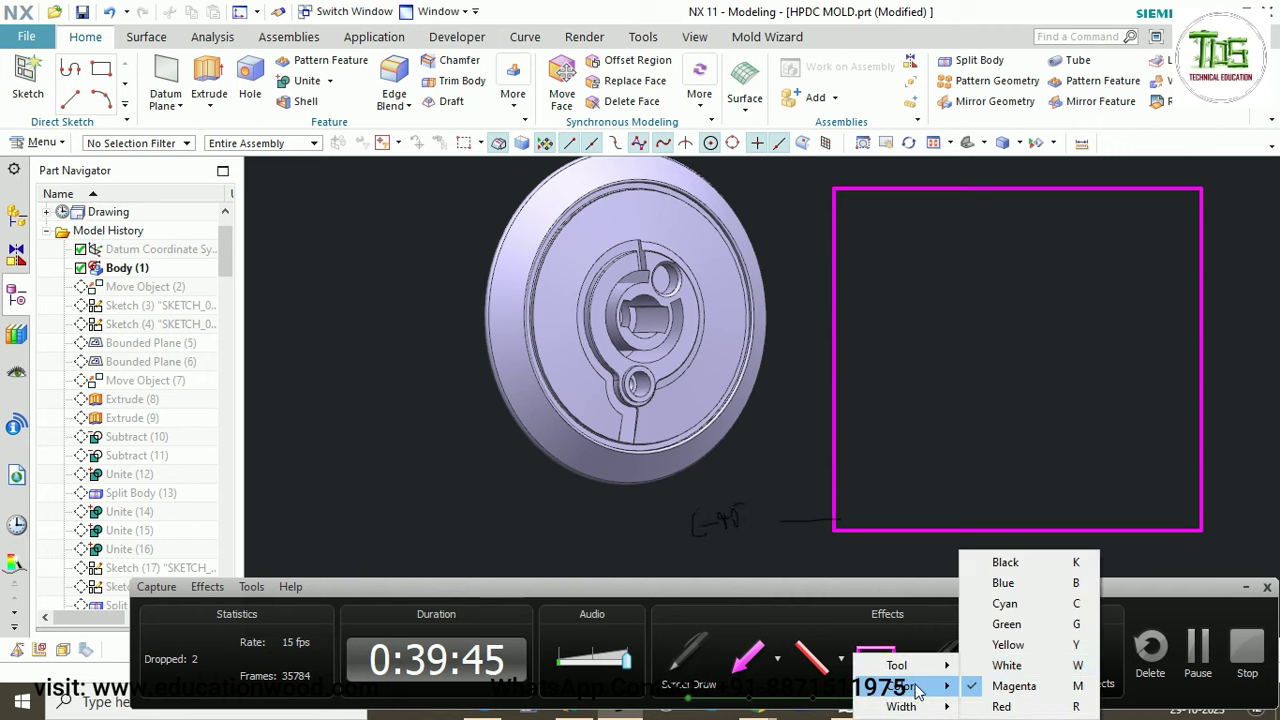
{"action": "left_click", "coordinate": [1006, 621]}
{"action": "left_click_drag", "start_coordinate": [944, 291], "coordinate": [1090, 429]}
{"action": "left_click", "coordinate": [947, 660]}
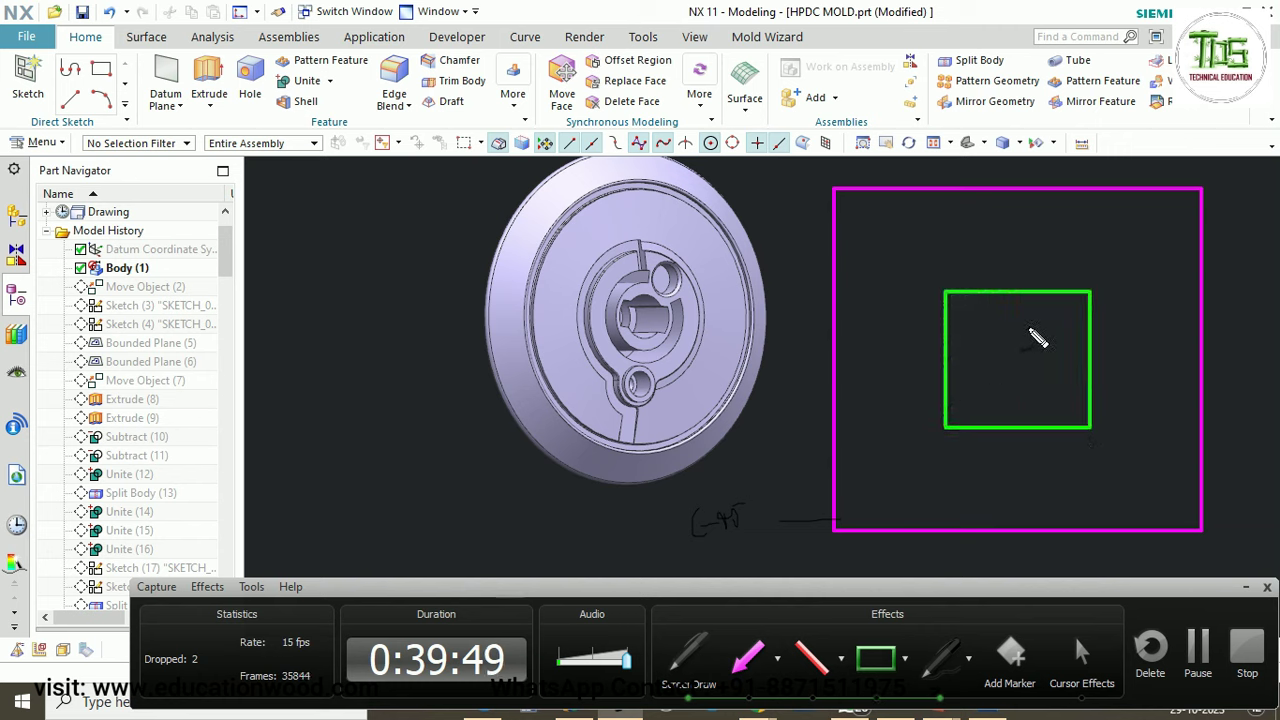
{"action": "mouse_move", "coordinate": [1017, 268]}
{"action": "left_mouse_down"}
{"action": "mouse_move", "coordinate": [1030, 256]}
{"action": "mouse_move", "coordinate": [1063, 277]}
{"action": "mouse_move", "coordinate": [1092, 256]}
{"action": "mouse_move", "coordinate": [1043, 272]}
{"action": "left_mouse_up"}
{"action": "mouse_move", "coordinate": [1062, 232]}
{"action": "left_mouse_down"}
{"action": "mouse_move", "coordinate": [1082, 265]}
{"action": "mouse_move", "coordinate": [1073, 227]}
{"action": "left_mouse_up"}
{"action": "left_click_drag", "start_coordinate": [978, 412], "coordinate": [990, 408]}
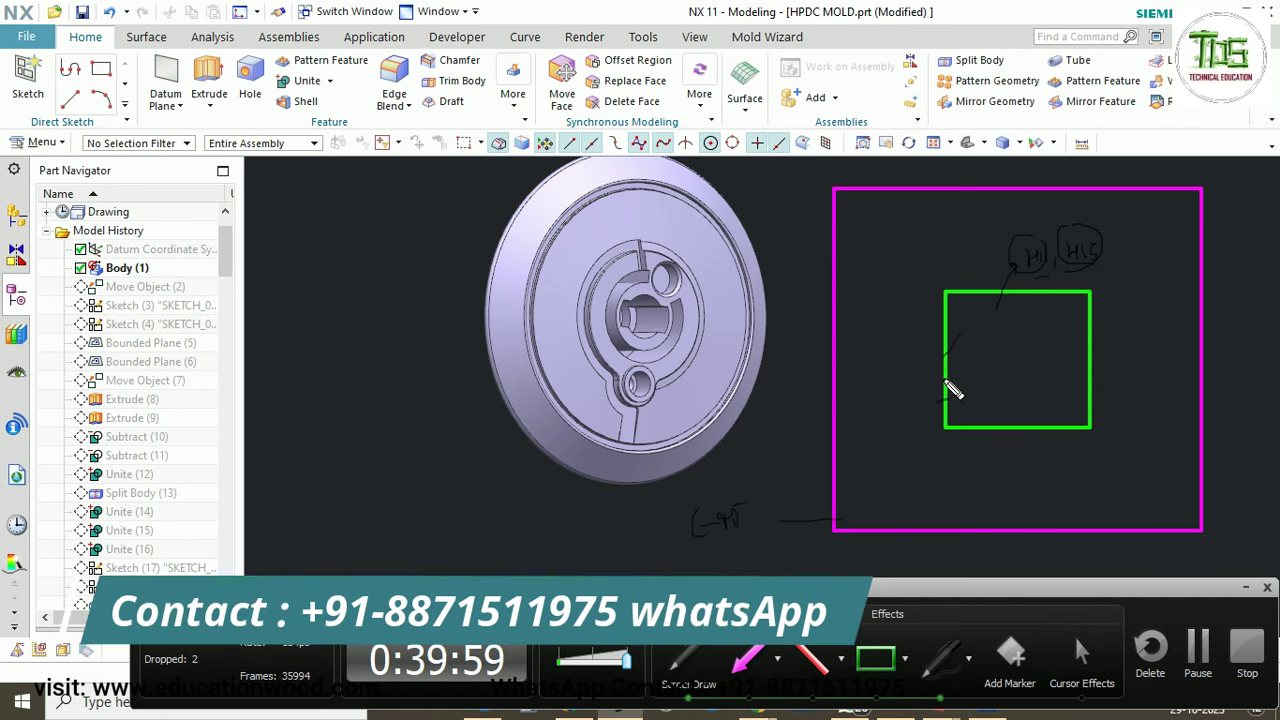
{"action": "key", "text": "ctrl+shift+d"}
Roll the model history forward by making Sketch (4) the current feature.
{"action": "scroll", "coordinate": [848, 345], "scroll_direction": "down", "scroll_amount": 4}
{"action": "scroll", "coordinate": [848, 345], "scroll_direction": "up", "scroll_amount": 5}
{"action": "middle_click_drag", "start_coordinate": [848, 345], "coordinate": [916, 336]}
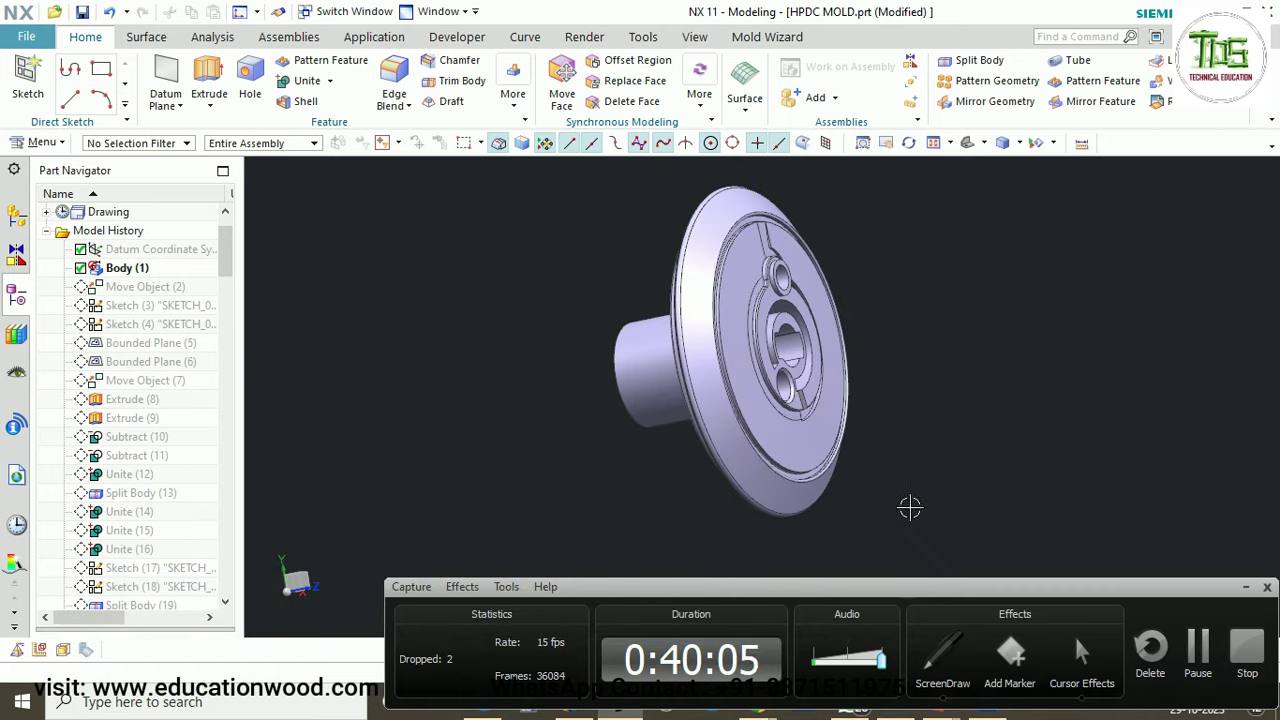
{"action": "right_click", "coordinate": [145, 336]}
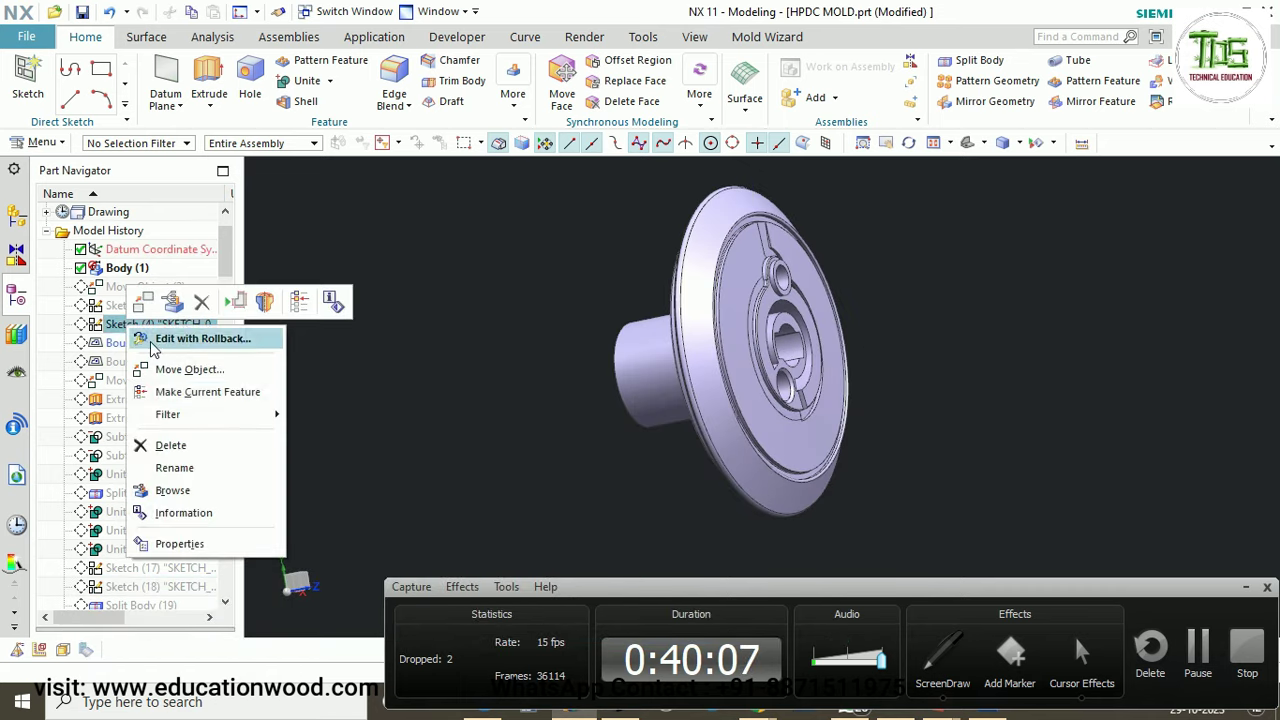
{"action": "left_click", "coordinate": [190, 391]}
Make Bounded Plane (6) the current feature in the model history.
{"action": "mouse_move", "coordinate": [850, 360]}
{"action": "middle_mouse_down"}
{"action": "mouse_move", "coordinate": [880, 363]}
{"action": "mouse_move", "coordinate": [825, 345]}
{"action": "middle_mouse_up"}
{"action": "right_click", "coordinate": [120, 368]}
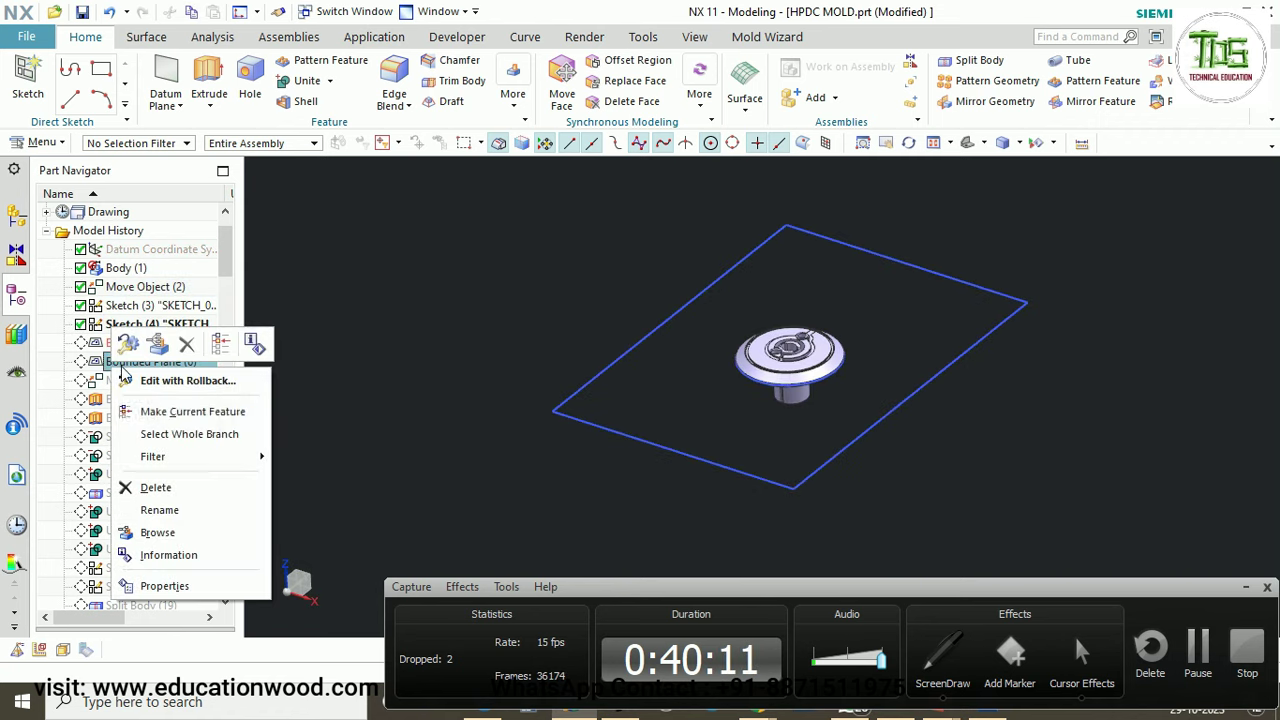
{"action": "left_click", "coordinate": [190, 411]}
Temporarily hide the part body to examine the circular bounded plane and parting sketches, and show the body again.
{"action": "middle_click_drag", "start_coordinate": [880, 400], "coordinate": [925, 370]}
{"action": "scroll", "coordinate": [861, 364], "scroll_direction": "up", "scroll_amount": 3}
{"action": "middle_click_drag", "start_coordinate": [845, 364], "coordinate": [840, 391]}
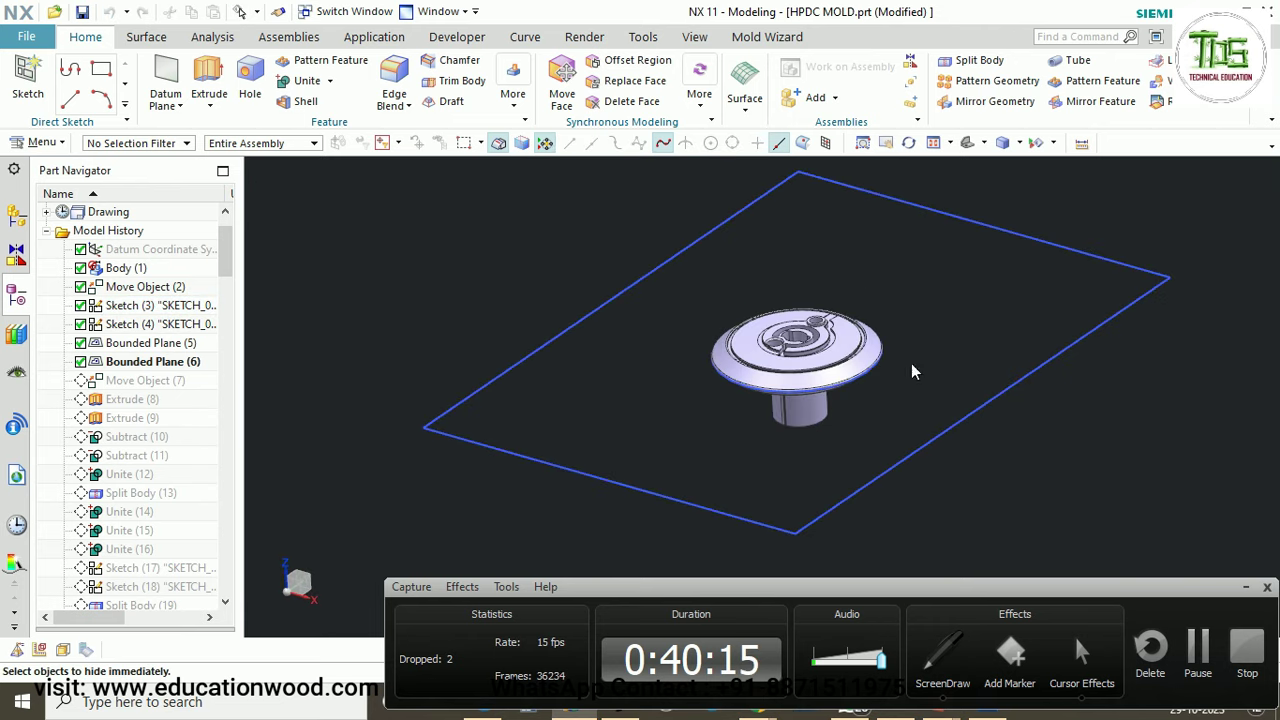
{"action": "key", "text": "ctrl+shift+i"}
{"action": "scroll", "coordinate": [855, 360], "scroll_direction": "up", "scroll_amount": 5}
{"action": "left_click", "coordinate": [734, 349]}
{"action": "left_click", "coordinate": [272, 283]}
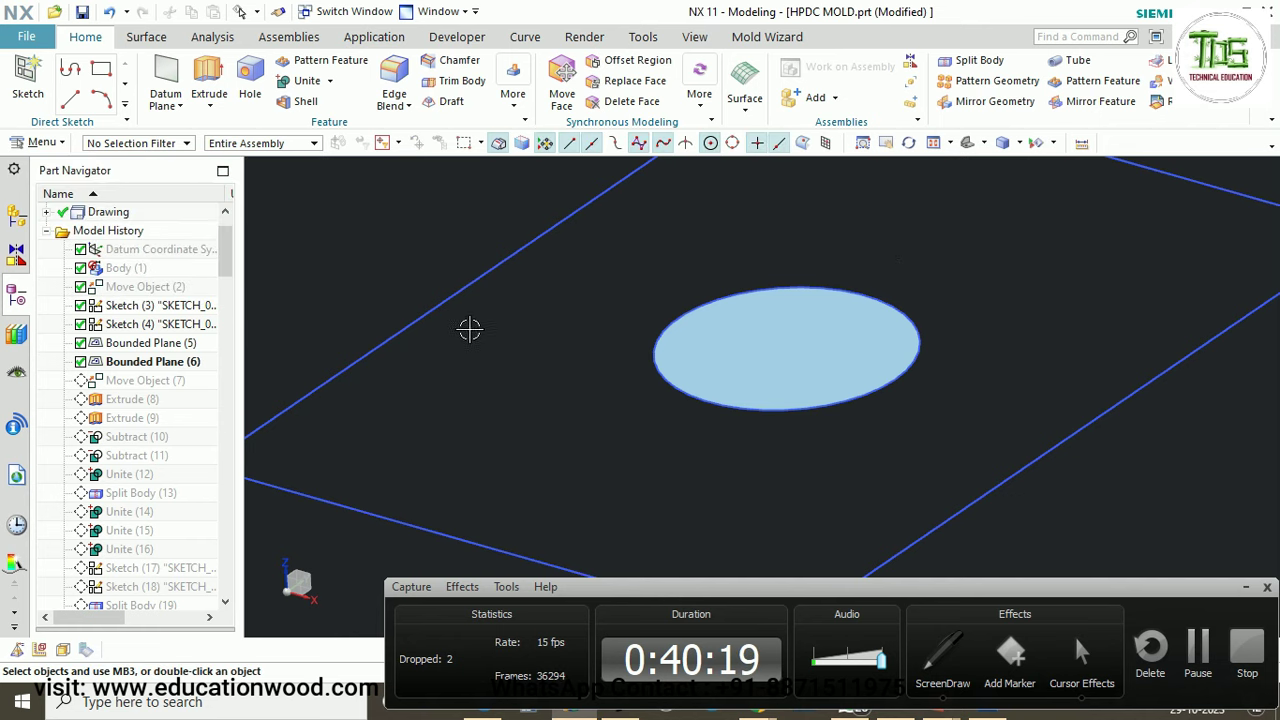
{"action": "middle_click_drag", "start_coordinate": [512, 340], "coordinate": [789, 330]}
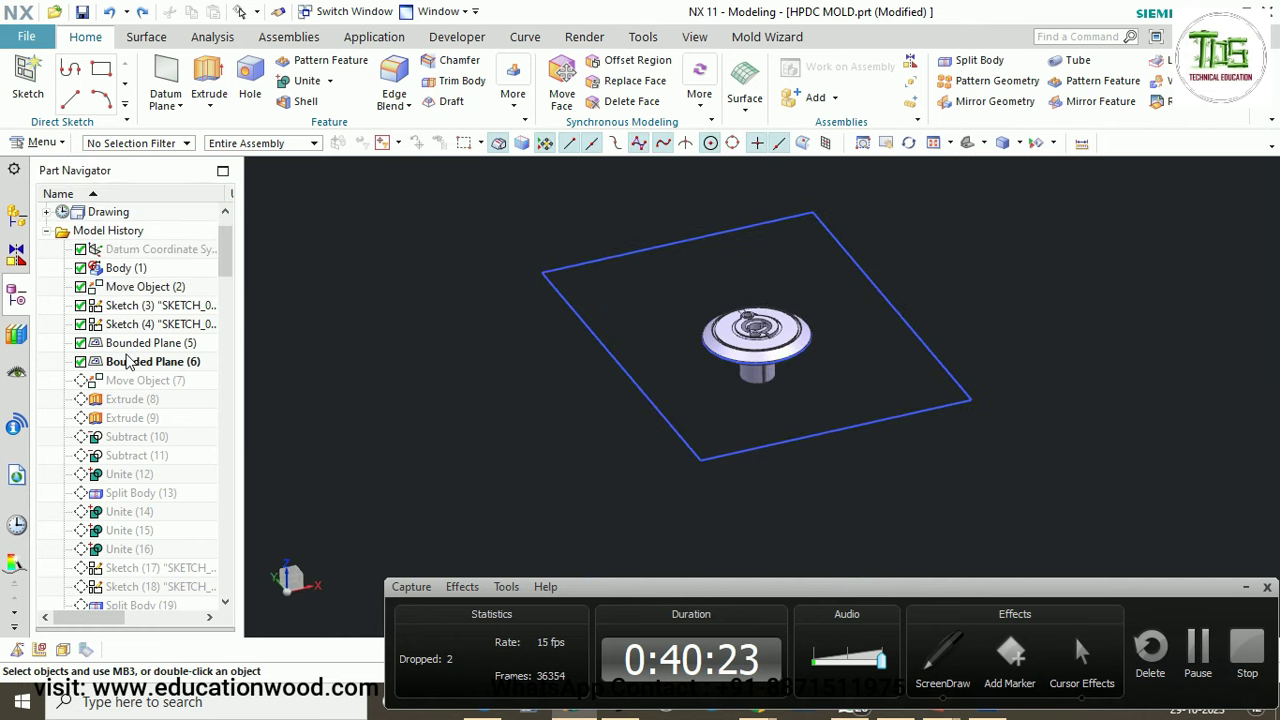
Orient the model to a straight-on view and annotate a green rectangle around the blue rectangular sketch.
{"action": "middle_click_drag", "start_coordinate": [669, 426], "coordinate": [716, 454]}
{"action": "key", "text": "F8"}
{"action": "scroll", "coordinate": [680, 331], "scroll_direction": "down", "scroll_amount": 2}
{"action": "scroll", "coordinate": [700, 335], "scroll_direction": "up", "scroll_amount": 1}
{"action": "scroll", "coordinate": [754, 357], "scroll_direction": "down", "scroll_amount": 2}
{"action": "scroll", "coordinate": [754, 364], "scroll_direction": "up", "scroll_amount": 4}
{"action": "scroll", "coordinate": [772, 317], "scroll_direction": "down", "scroll_amount": 1}
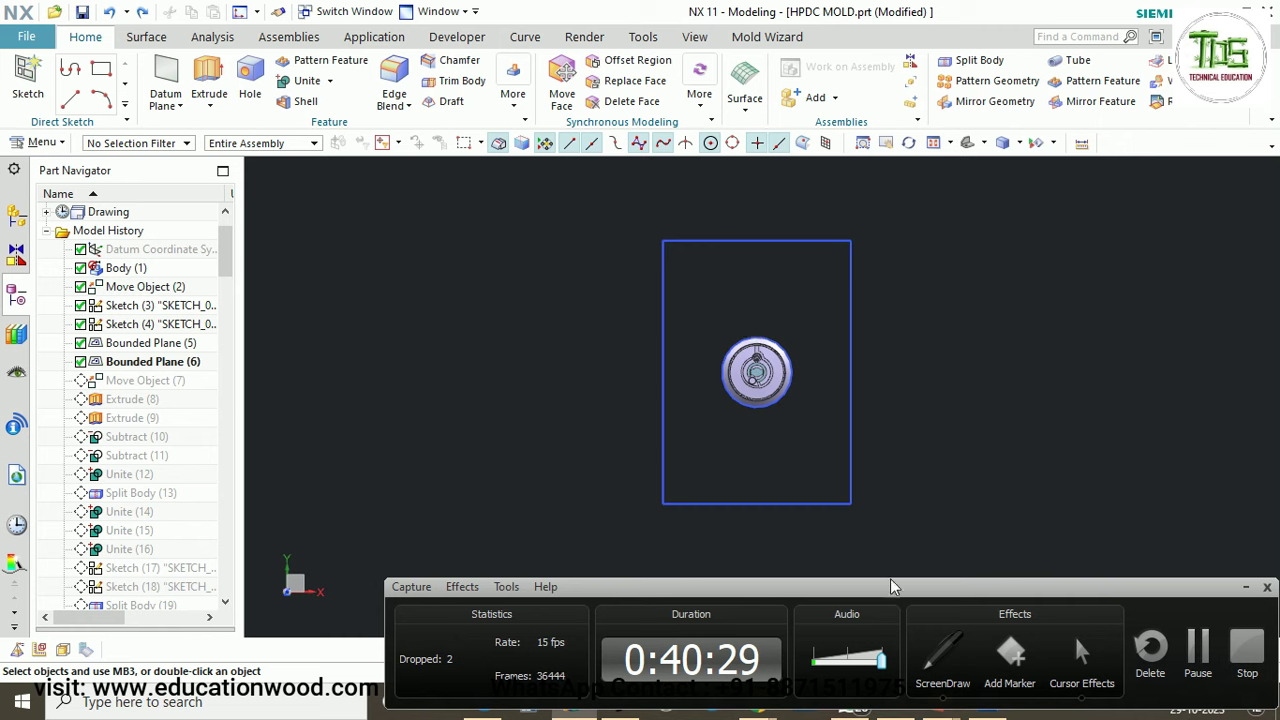
{"action": "left_click", "coordinate": [940, 652]}
{"action": "left_click", "coordinate": [876, 660]}
{"action": "left_click_drag", "start_coordinate": [567, 176], "coordinate": [961, 565]}
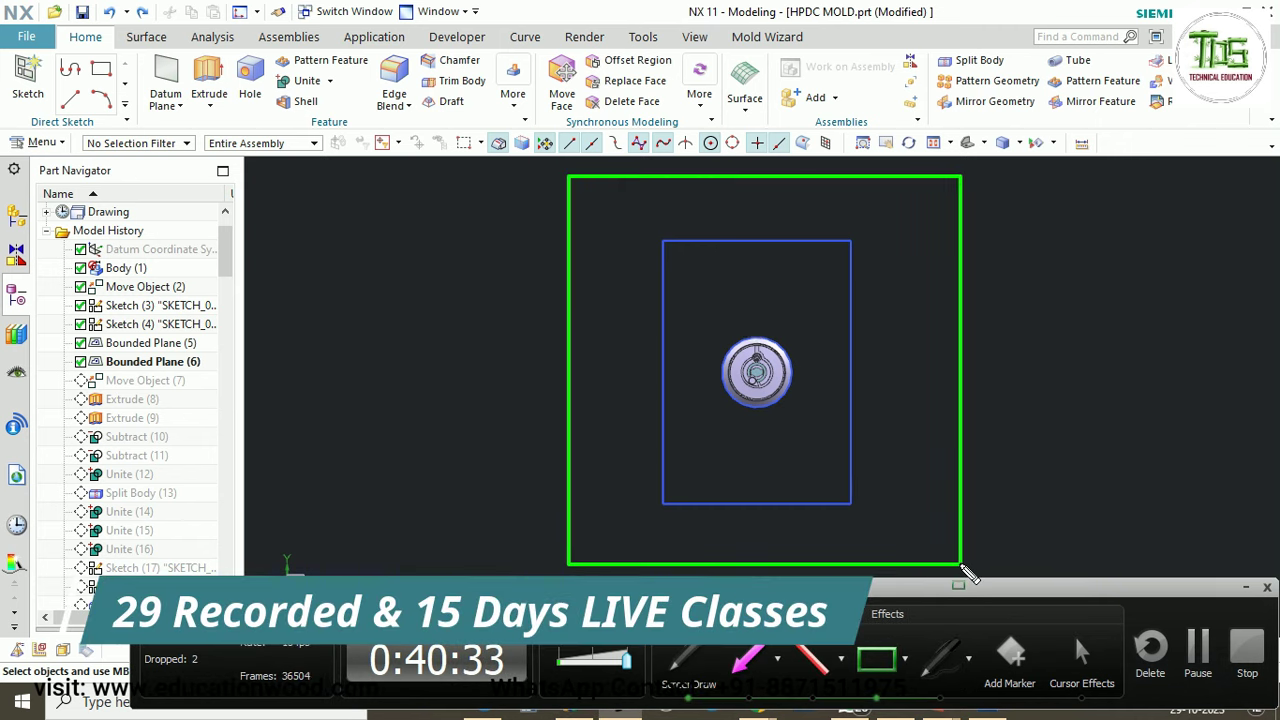
Draw freehand centre lines through the part and a circle below it, with a distance arrow labelled 50 mm.
{"action": "left_click", "coordinate": [944, 675]}
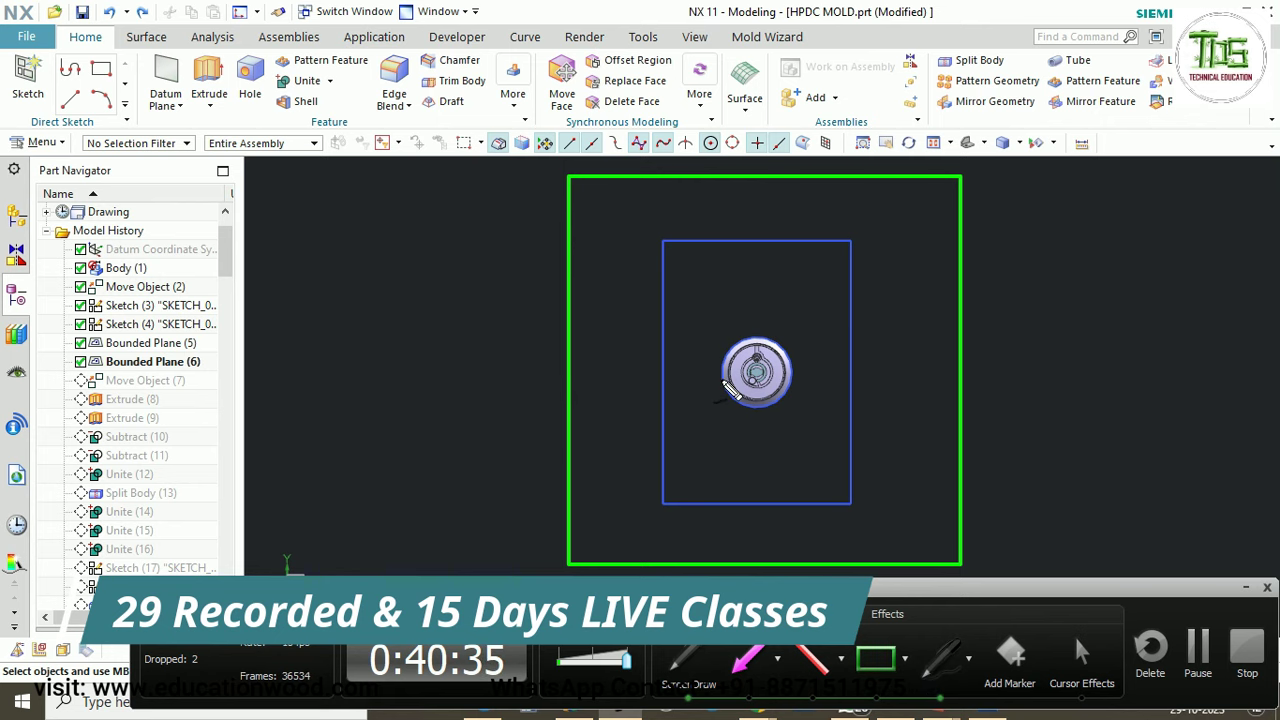
{"action": "left_click_drag", "start_coordinate": [526, 357], "coordinate": [933, 368]}
{"action": "left_click_drag", "start_coordinate": [748, 150], "coordinate": [763, 242]}
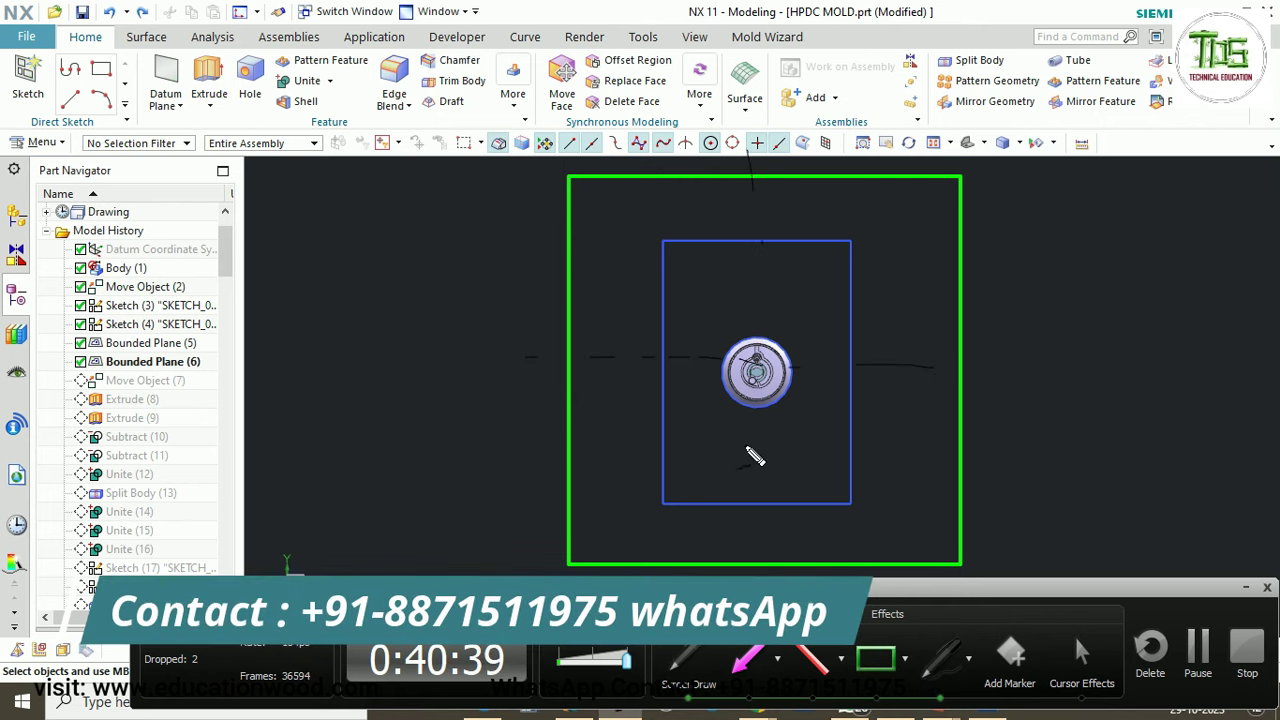
{"action": "mouse_move", "coordinate": [728, 360]}
{"action": "left_mouse_down"}
{"action": "mouse_move", "coordinate": [682, 360]}
{"action": "mouse_move", "coordinate": [712, 466]}
{"action": "left_mouse_up"}
{"action": "mouse_move", "coordinate": [738, 512]}
{"action": "left_mouse_down"}
{"action": "mouse_move", "coordinate": [774, 521]}
{"action": "mouse_move", "coordinate": [752, 477]}
{"action": "left_mouse_up"}
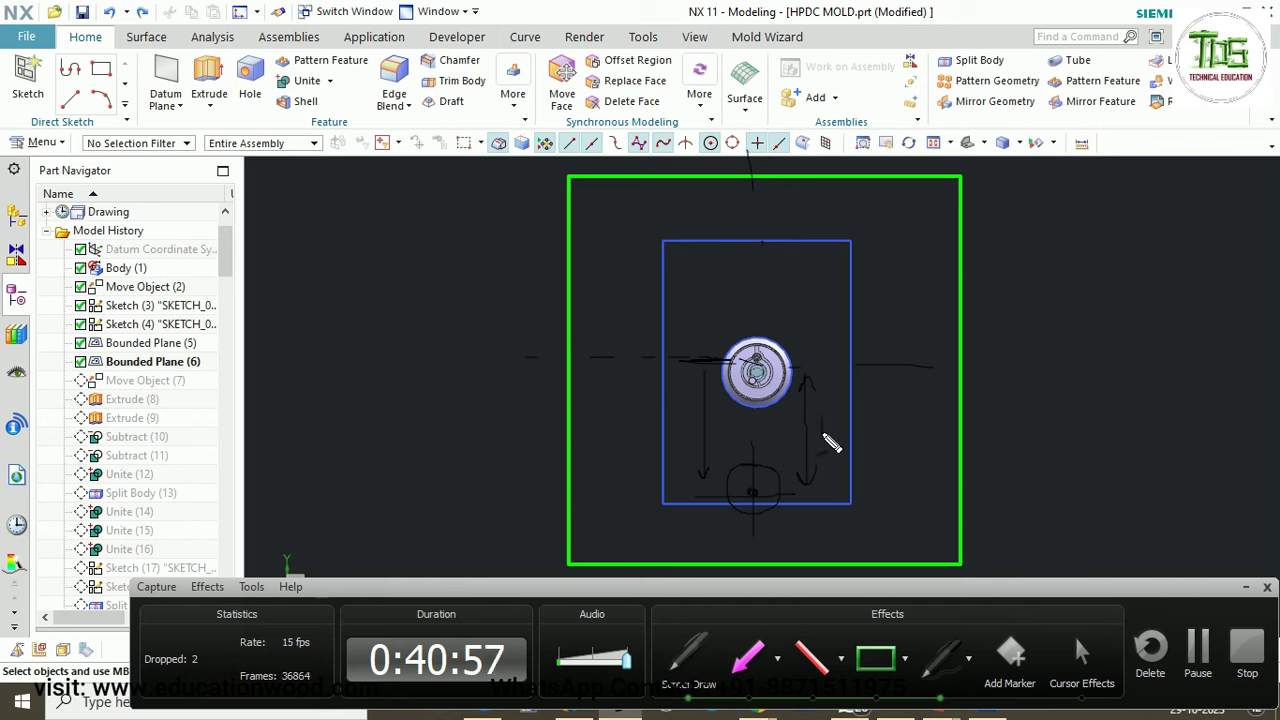
{"action": "left_click_drag", "start_coordinate": [841, 434], "coordinate": [863, 424]}
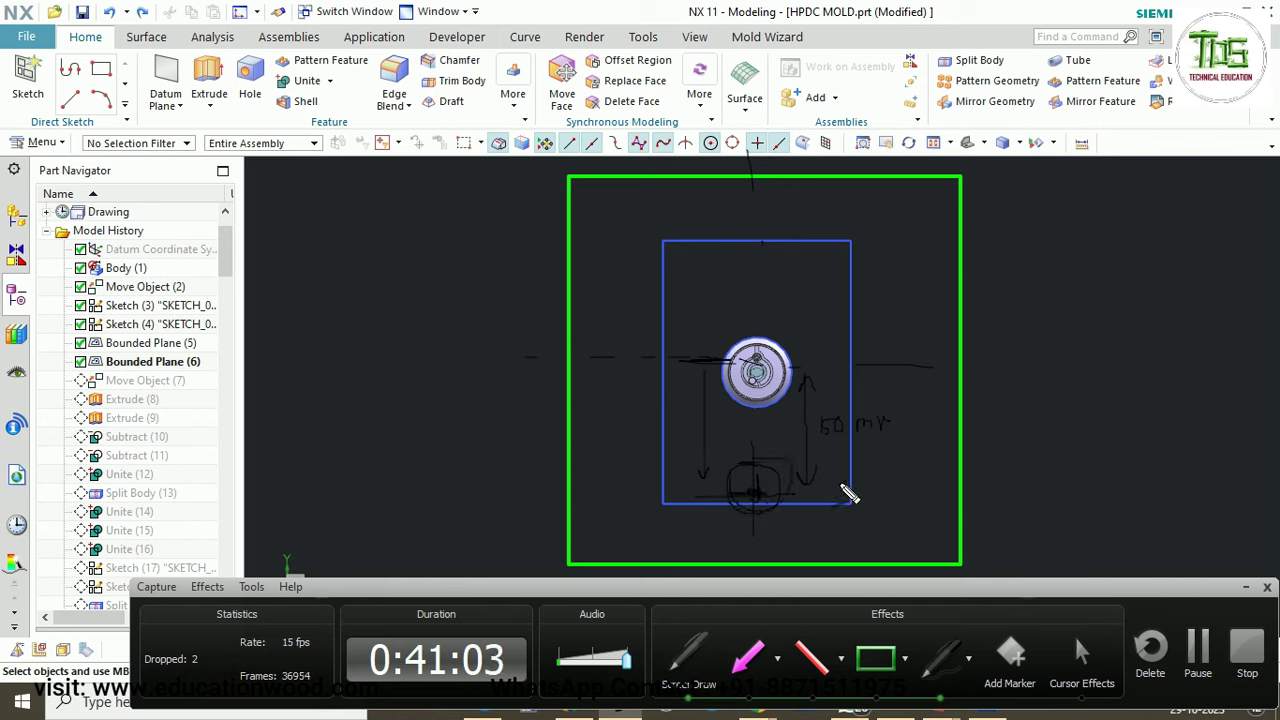
Draw a freehand runner fanning from the circle to the part and a small pocket above it; clear the annotations and dismiss the incoming call.
{"action": "mouse_move", "coordinate": [757, 492]}
{"action": "left_mouse_down"}
{"action": "mouse_move", "coordinate": [749, 470]}
{"action": "mouse_move", "coordinate": [762, 446]}
{"action": "left_mouse_up"}
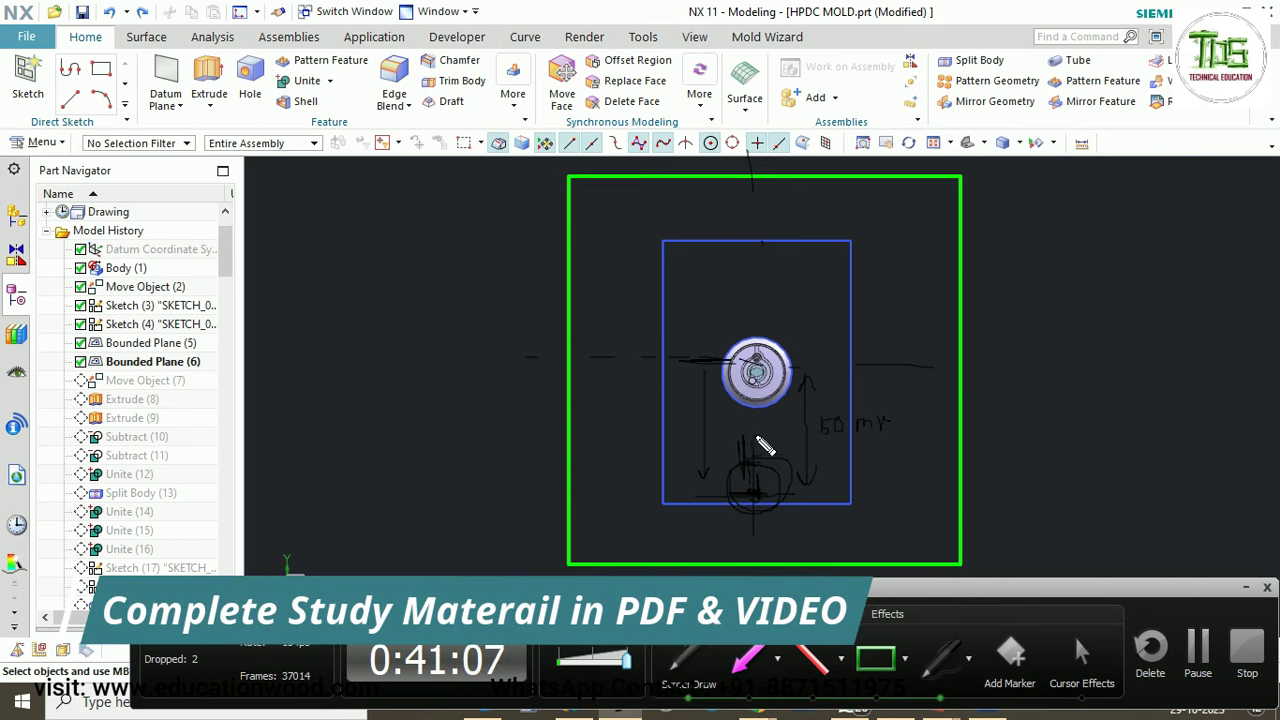
{"action": "mouse_move", "coordinate": [708, 400]}
{"action": "left_mouse_down"}
{"action": "mouse_move", "coordinate": [783, 414]}
{"action": "mouse_move", "coordinate": [803, 403]}
{"action": "mouse_move", "coordinate": [756, 430]}
{"action": "left_mouse_up"}
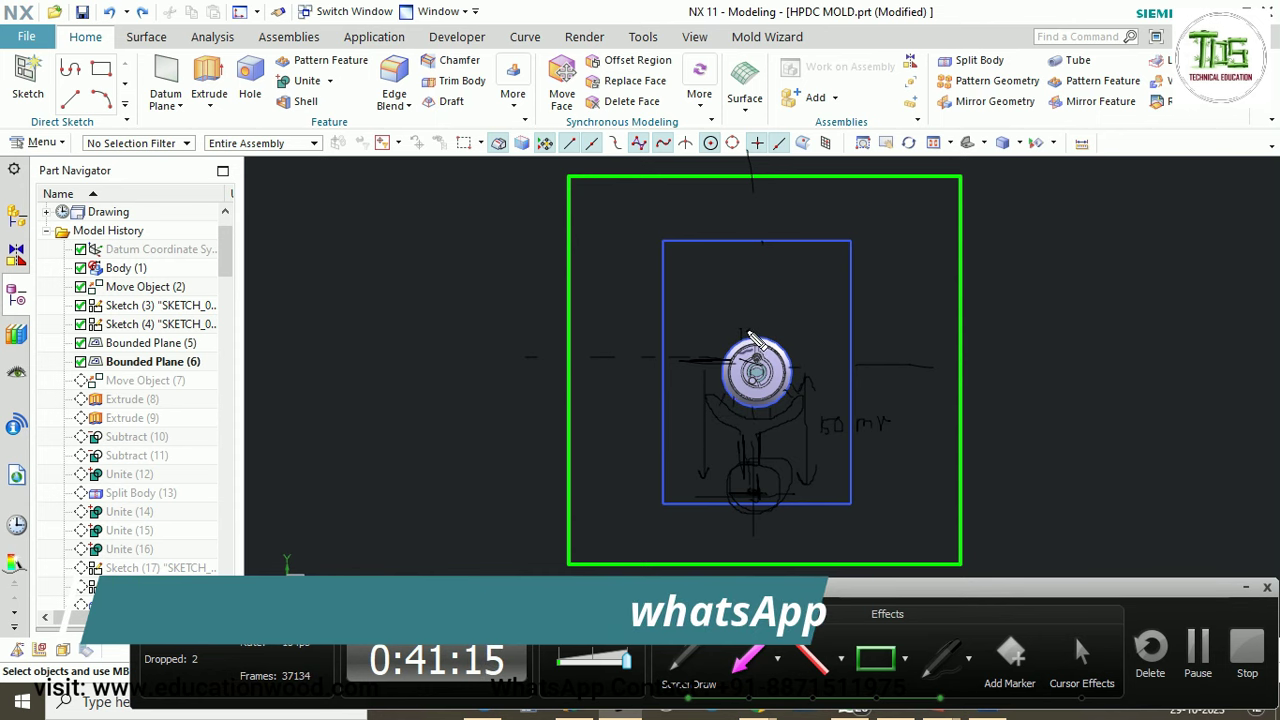
{"action": "left_click_drag", "start_coordinate": [752, 336], "coordinate": [757, 310]}
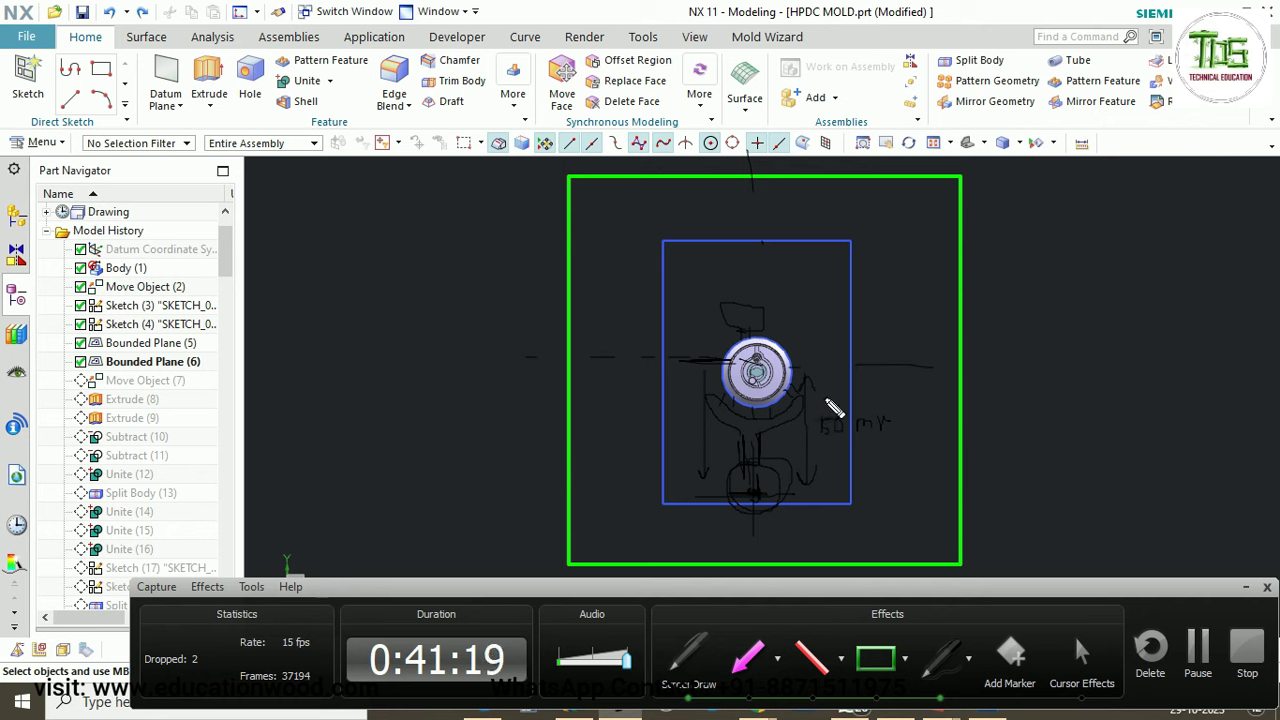
{"action": "key", "text": "Escape"}
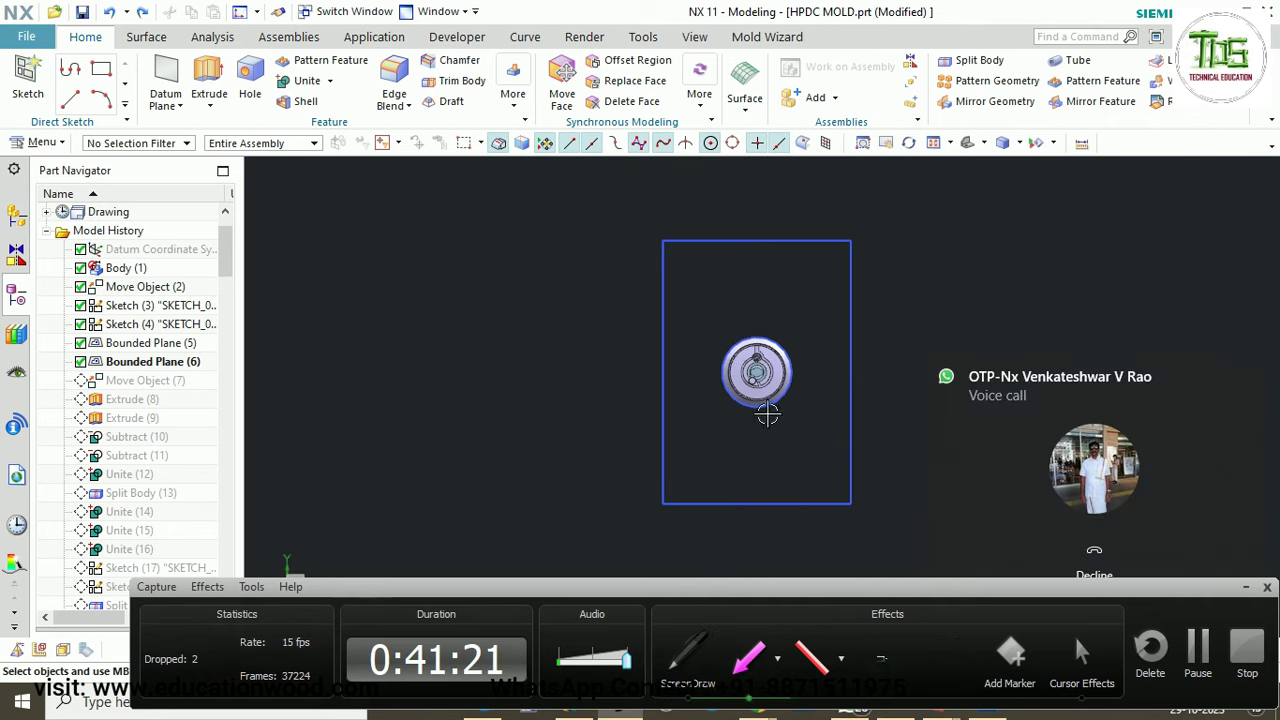
{"action": "left_click", "coordinate": [1250, 368]}
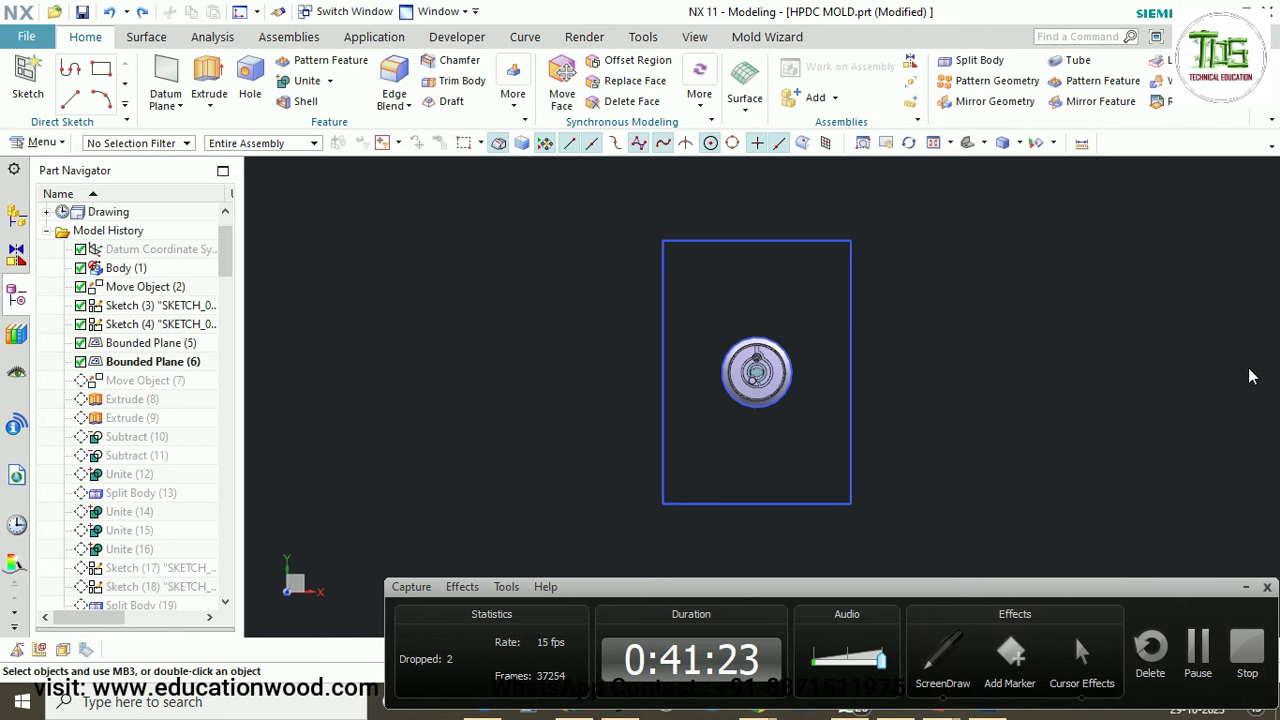
Make Move Object (7) the current feature in the model history.
{"action": "middle_click_drag", "start_coordinate": [788, 369], "coordinate": [878, 358]}
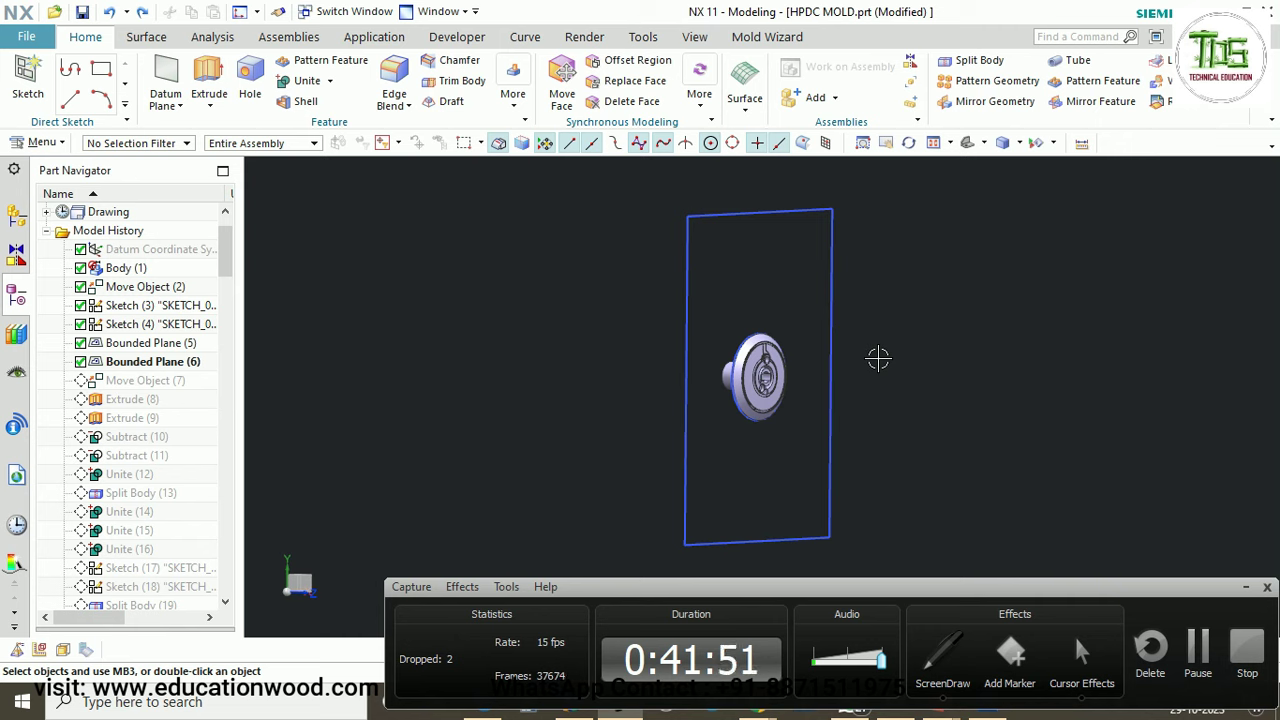
{"action": "right_click", "coordinate": [168, 383]}
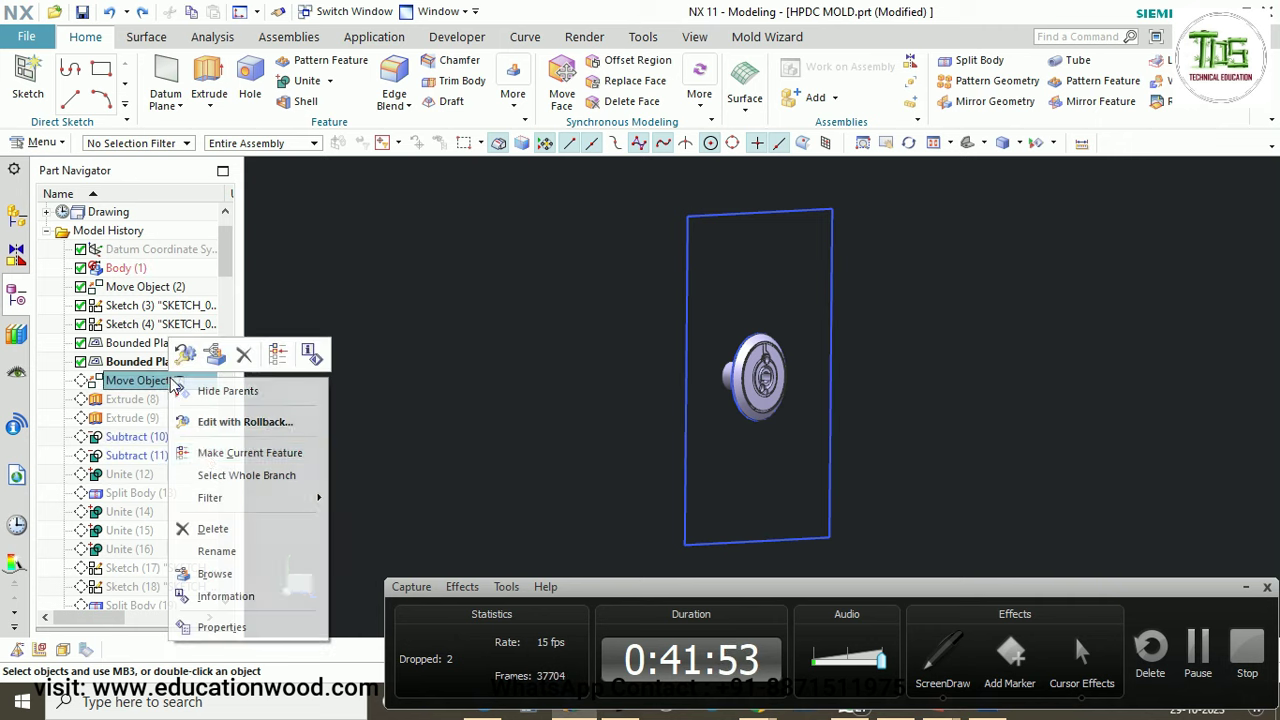
{"action": "left_click", "coordinate": [262, 451]}
Make Extrude (9) the current feature in the model history.
{"action": "middle_click_drag", "start_coordinate": [804, 388], "coordinate": [722, 286]}
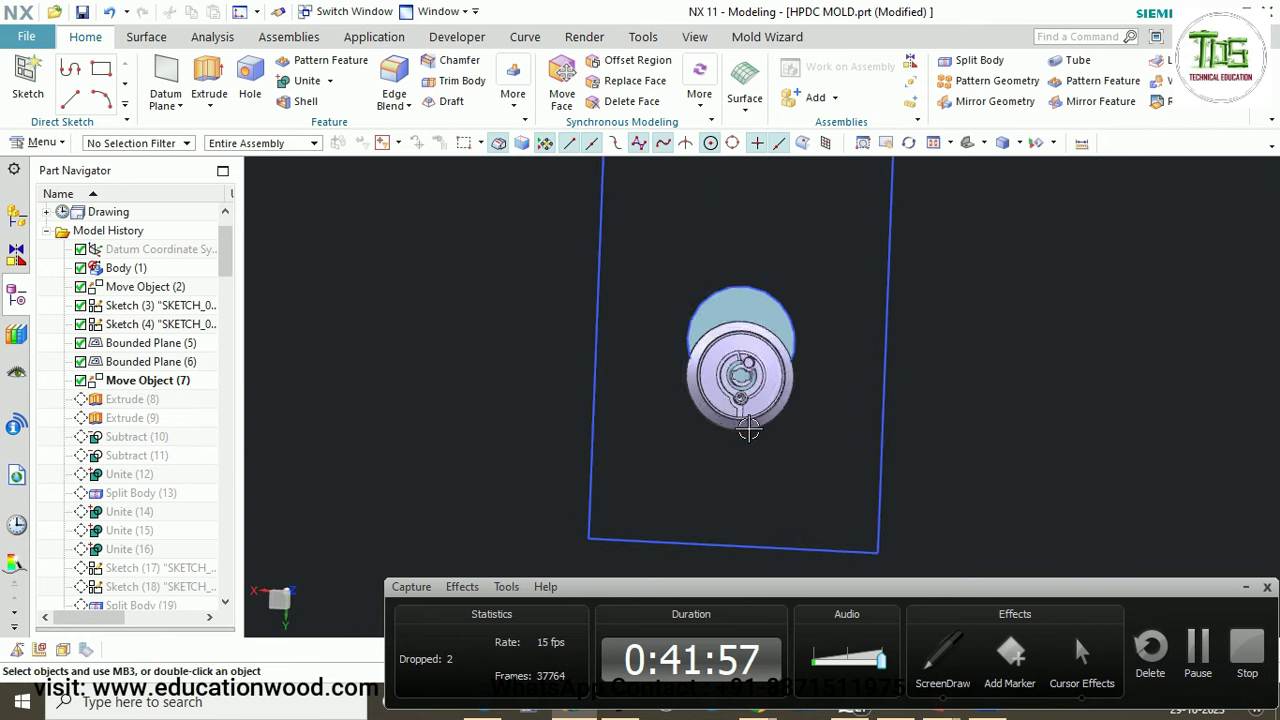
{"action": "right_click", "coordinate": [120, 418]}
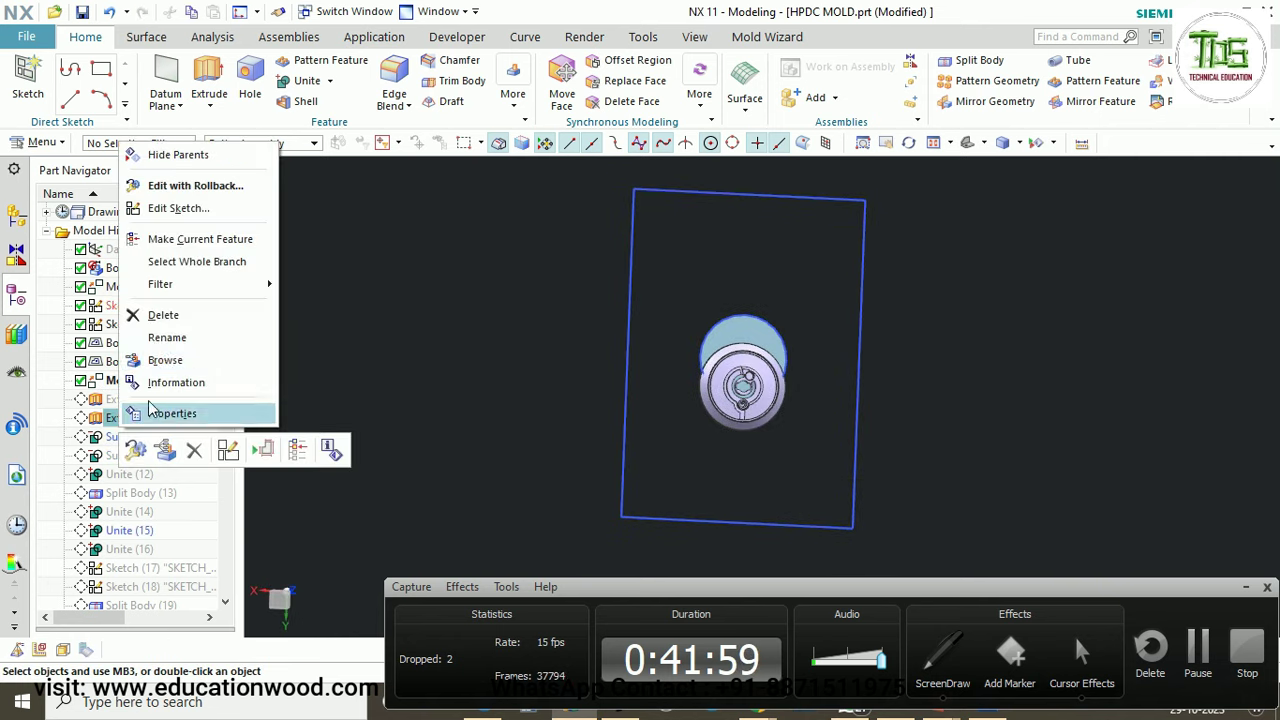
{"action": "left_click", "coordinate": [200, 240]}
{"action": "middle_click_drag", "start_coordinate": [646, 349], "coordinate": [694, 357]}
Hide the Extrude (9) block so the part on the other mold block is exposed.
{"action": "key", "text": "ctrl+b"}
{"action": "left_click", "coordinate": [766, 347]}
{"action": "scroll", "coordinate": [654, 386], "scroll_direction": "up", "scroll_amount": 5}
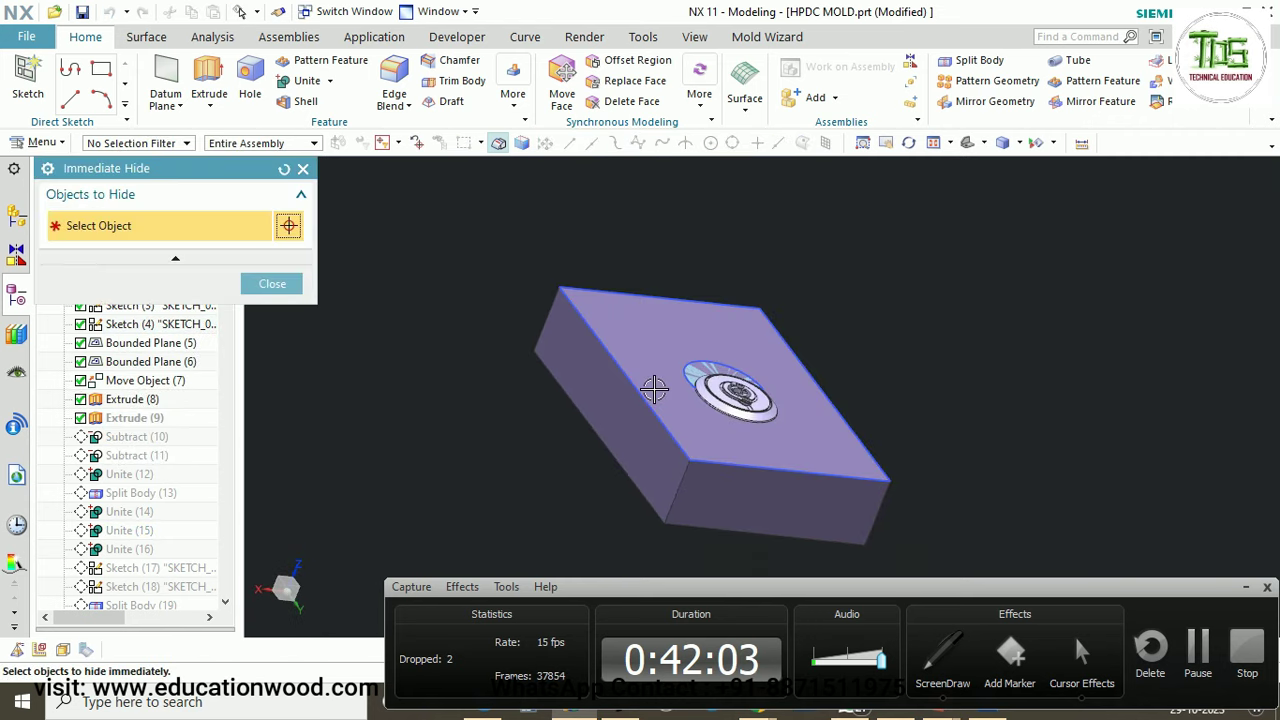
{"action": "scroll", "coordinate": [720, 357], "scroll_direction": "down", "scroll_amount": 2}
{"action": "left_click", "coordinate": [246, 292]}
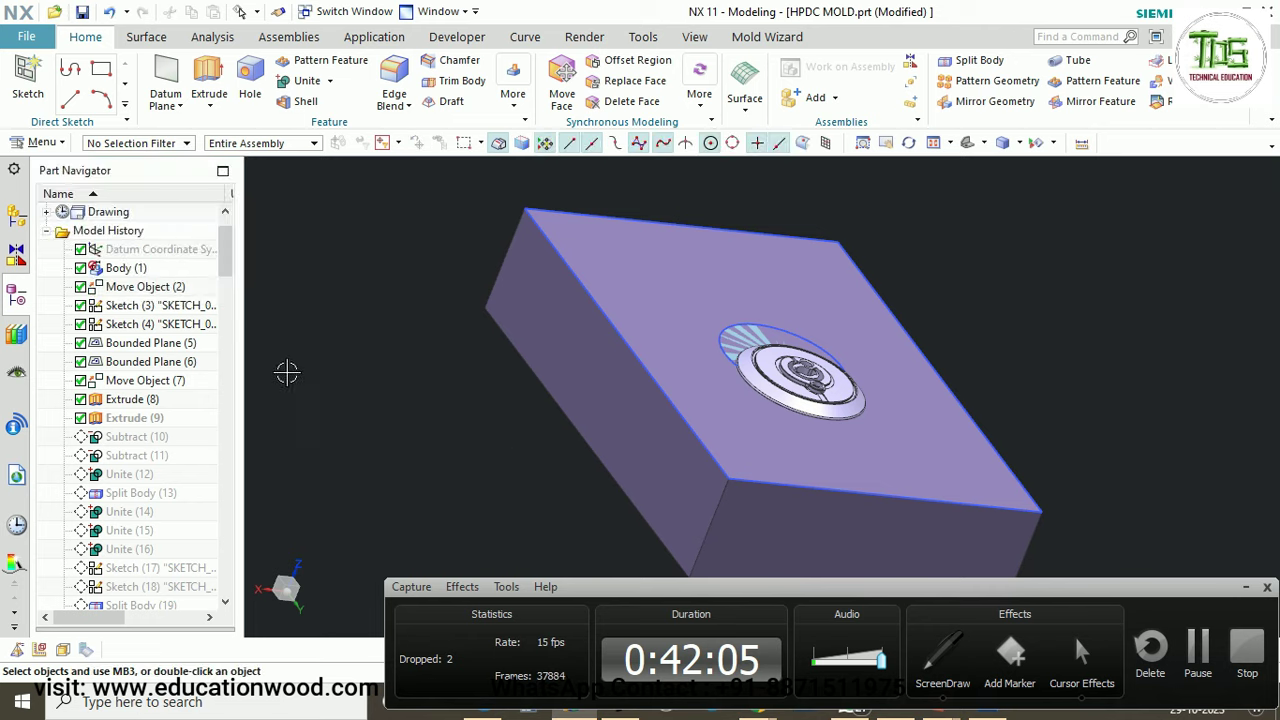
{"action": "scroll", "coordinate": [290, 371], "scroll_direction": "down", "scroll_amount": 2}
Make Subtract (11) the current feature and inspect the part in the block up close.
{"action": "right_click", "coordinate": [137, 476]}
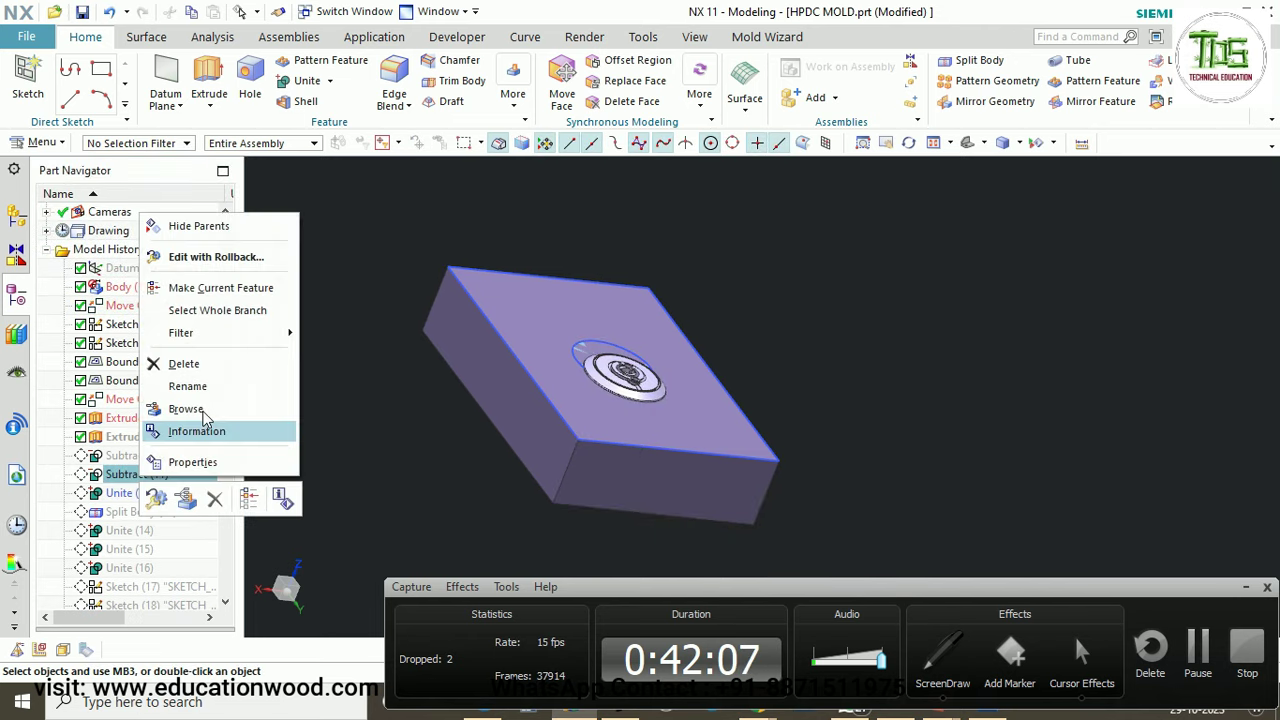
{"action": "left_click", "coordinate": [222, 288]}
{"action": "middle_click_drag", "start_coordinate": [600, 400], "coordinate": [610, 330]}
{"action": "scroll", "coordinate": [610, 330], "scroll_direction": "up", "scroll_amount": 2}
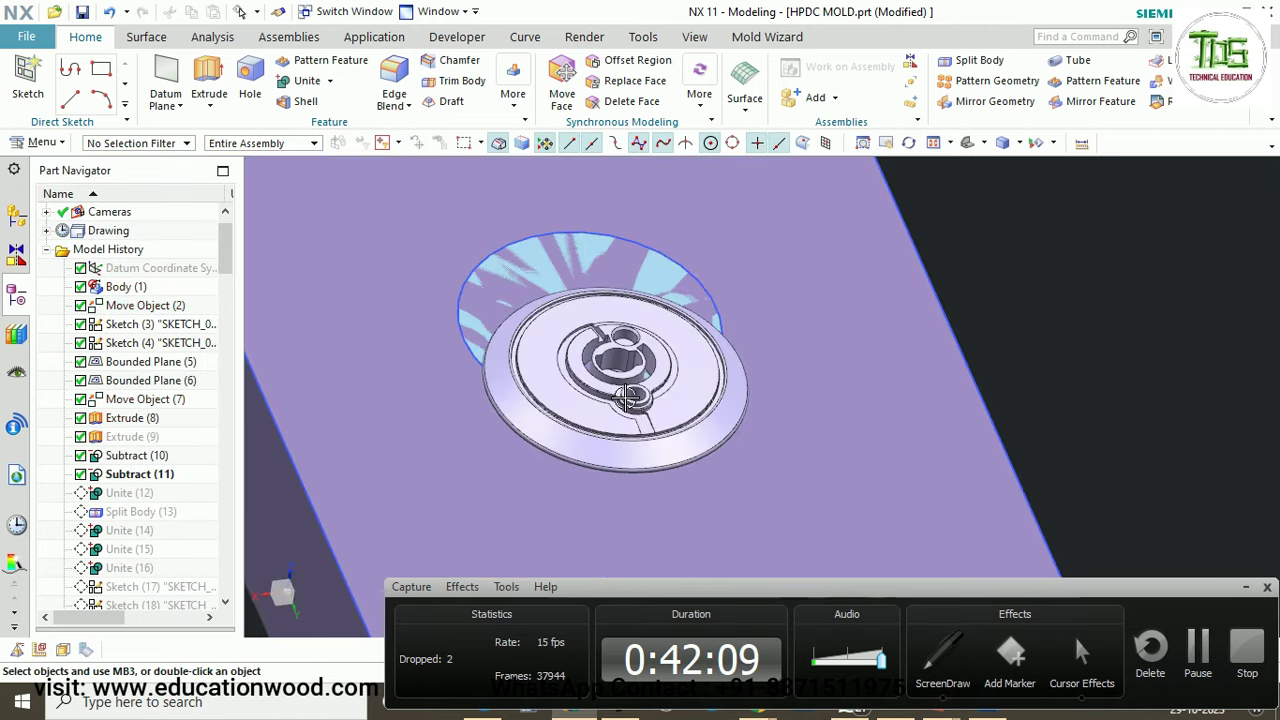
Hide the disc-shaped part body to expose the recess left in the block.
{"action": "key", "text": "ctrl+shift+i"}
{"action": "left_click", "coordinate": [272, 283]}
{"action": "key", "text": "ctrl+shift+i"}
{"action": "left_click", "coordinate": [684, 352]}
{"action": "scroll", "coordinate": [678, 362], "scroll_direction": "down", "scroll_amount": 2}
{"action": "scroll", "coordinate": [678, 362], "scroll_direction": "up", "scroll_amount": 2}
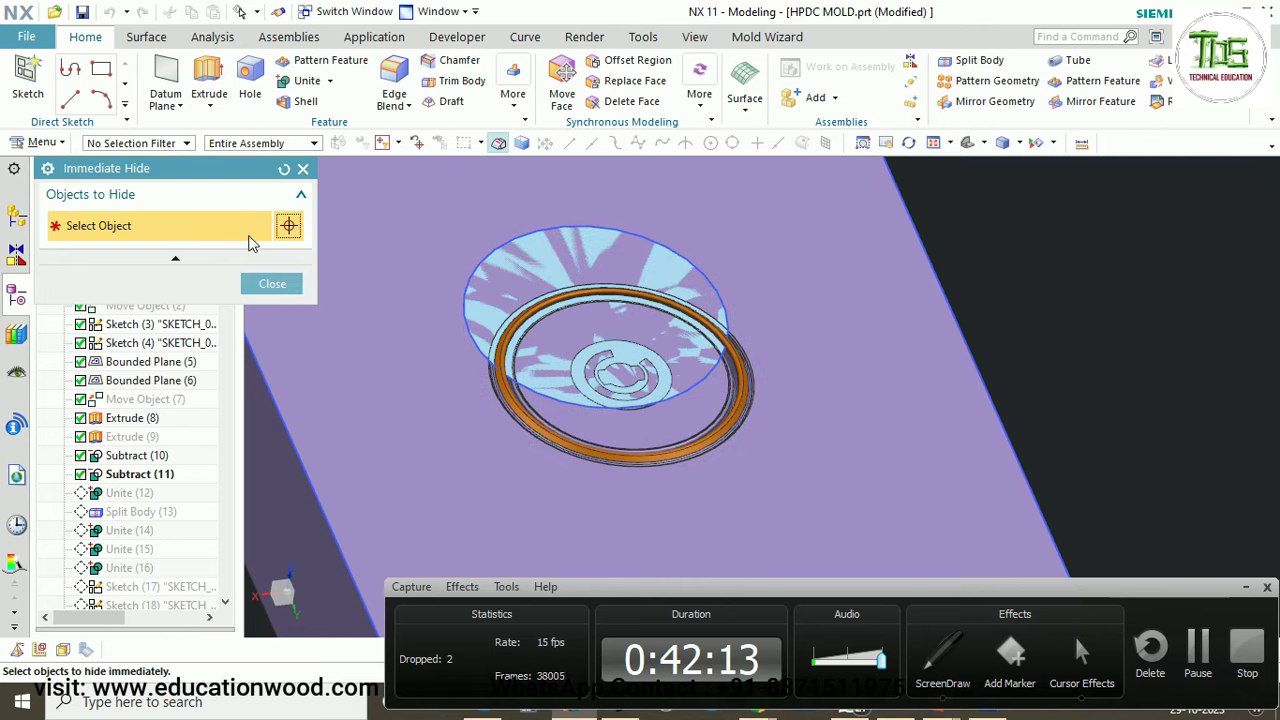
{"action": "left_click", "coordinate": [272, 283]}
Make Unite (16) the current feature in the model history.
{"action": "scroll", "coordinate": [118, 567], "scroll_direction": "down", "scroll_amount": 1}
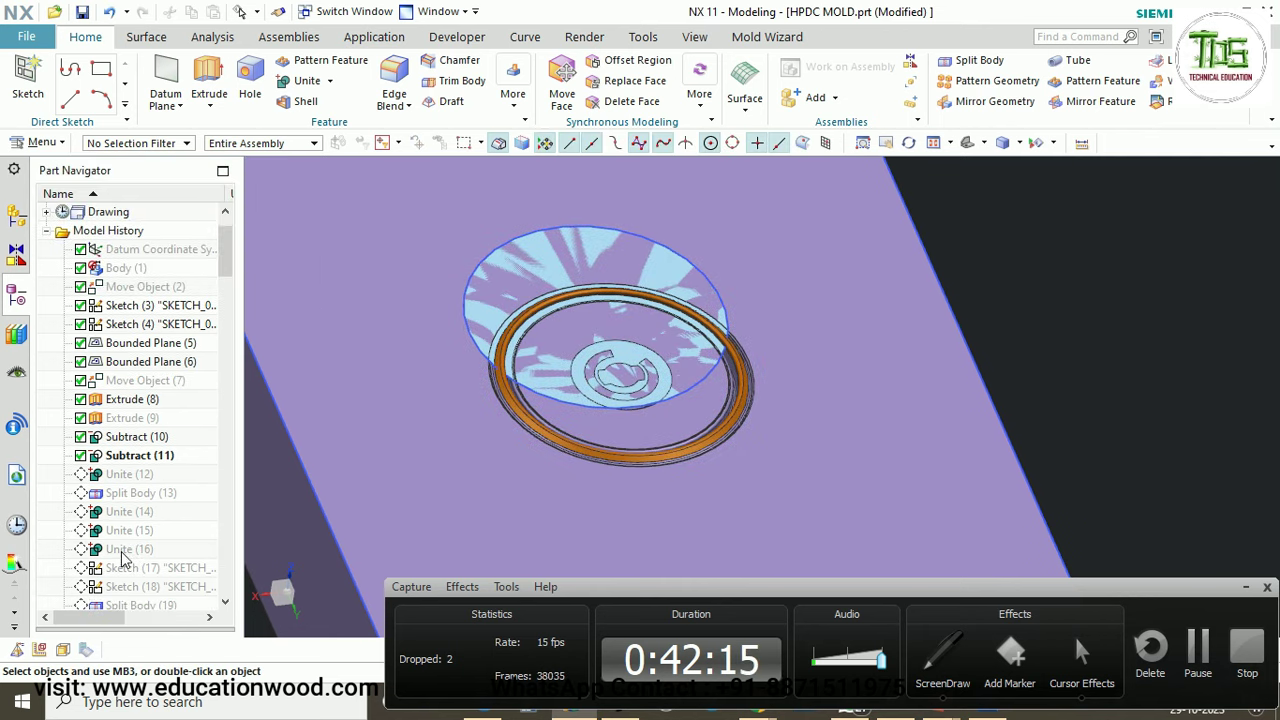
{"action": "right_click", "coordinate": [122, 558]}
{"action": "left_click", "coordinate": [175, 292]}
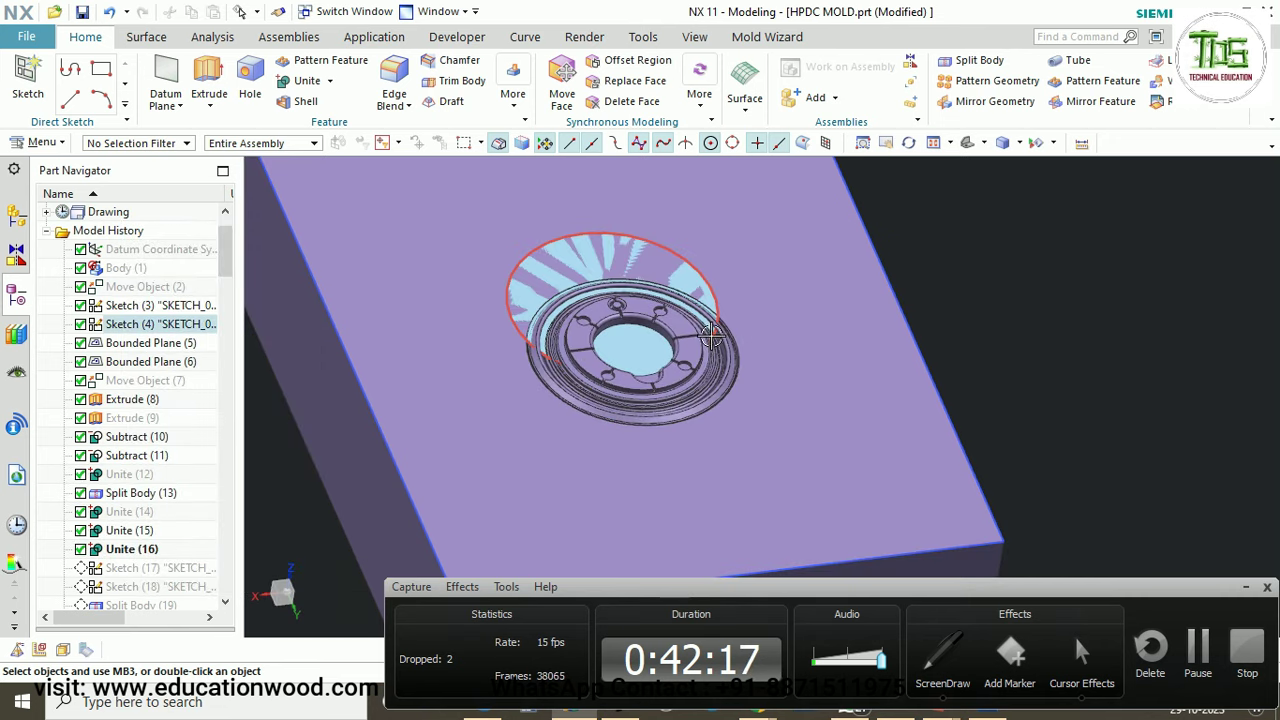
{"action": "scroll", "coordinate": [710, 335], "scroll_direction": "up", "scroll_amount": 1}
Turn off layer 44 in the layer settings to hide the sketches and planes, and dismiss the message notification.
{"action": "left_click", "coordinate": [694, 37]}
{"action": "left_click", "coordinate": [482, 104]}
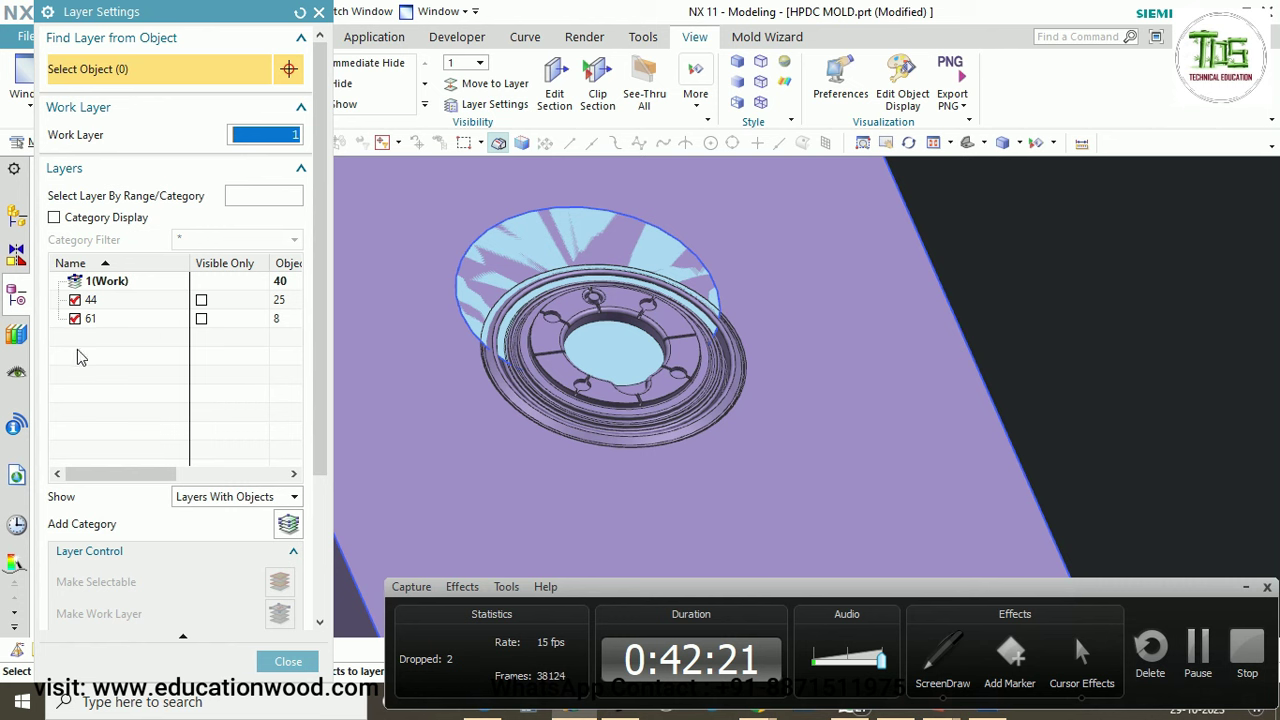
{"action": "left_click", "coordinate": [75, 300]}
{"action": "left_click", "coordinate": [288, 661]}
{"action": "scroll", "coordinate": [737, 309], "scroll_direction": "down", "scroll_amount": 3}
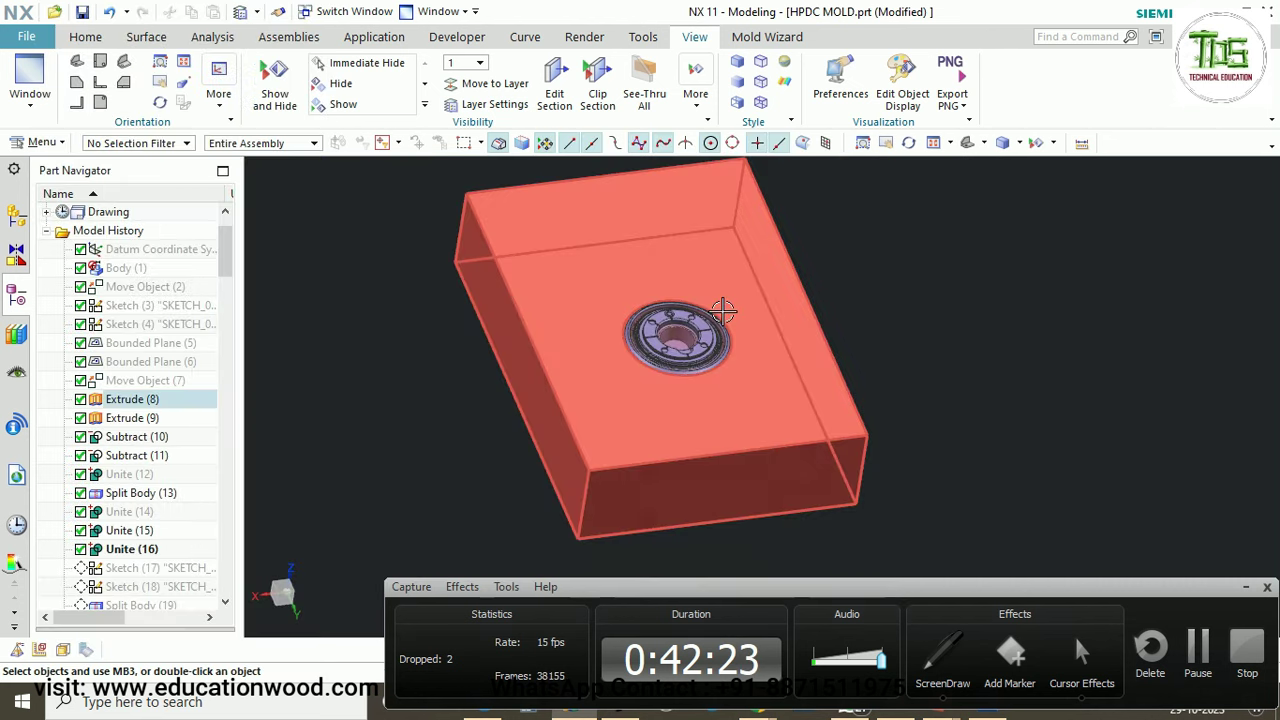
{"action": "scroll", "coordinate": [678, 346], "scroll_direction": "up", "scroll_amount": 4}
{"action": "scroll", "coordinate": [700, 320], "scroll_direction": "down", "scroll_amount": 3}
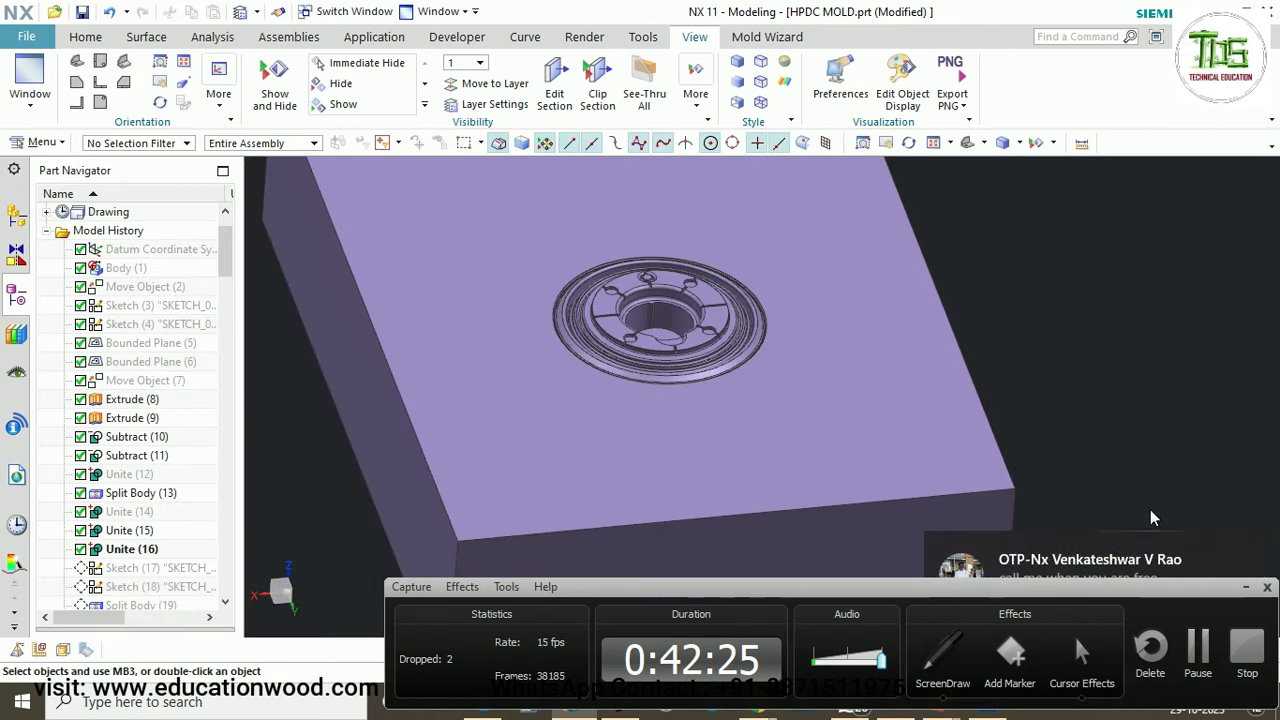
{"action": "left_click", "coordinate": [1247, 555]}
Invert shown and hidden objects to display the pink mold half together with the part.
{"action": "key", "text": "ctrl+shift+b"}
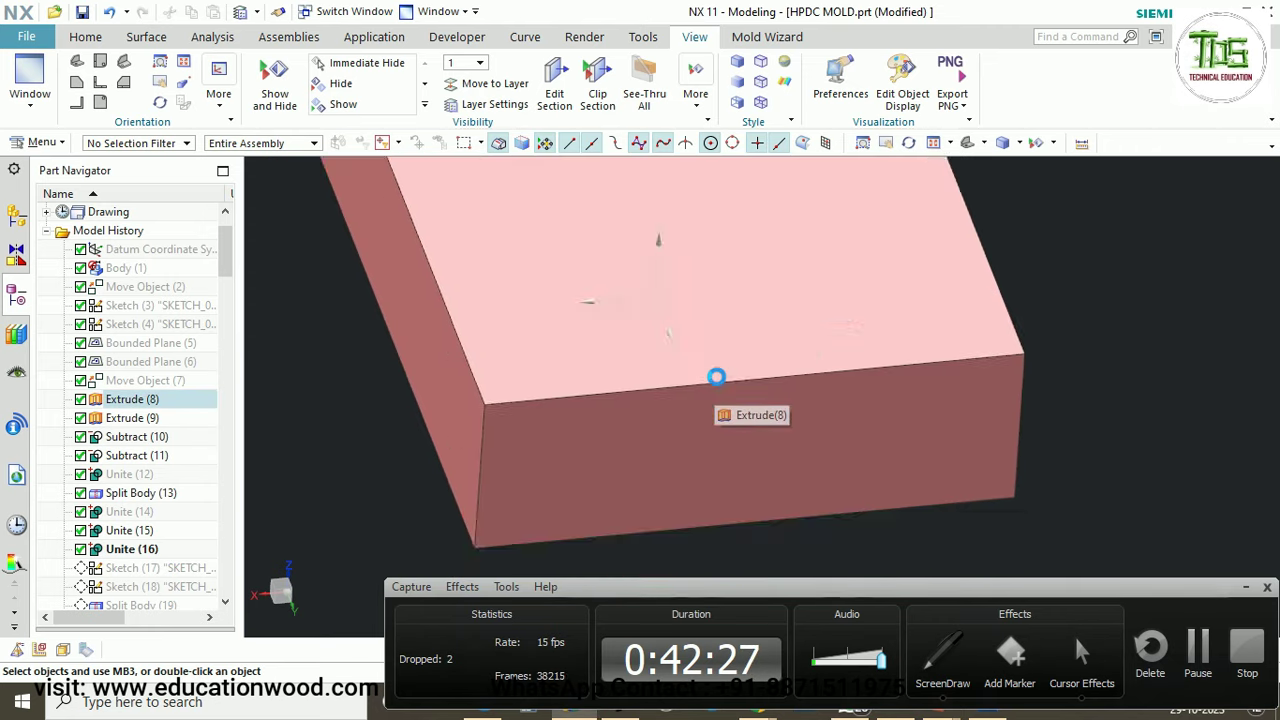
{"action": "scroll", "coordinate": [798, 414], "scroll_direction": "down", "scroll_amount": 4}
{"action": "scroll", "coordinate": [766, 343], "scroll_direction": "up", "scroll_amount": 6}
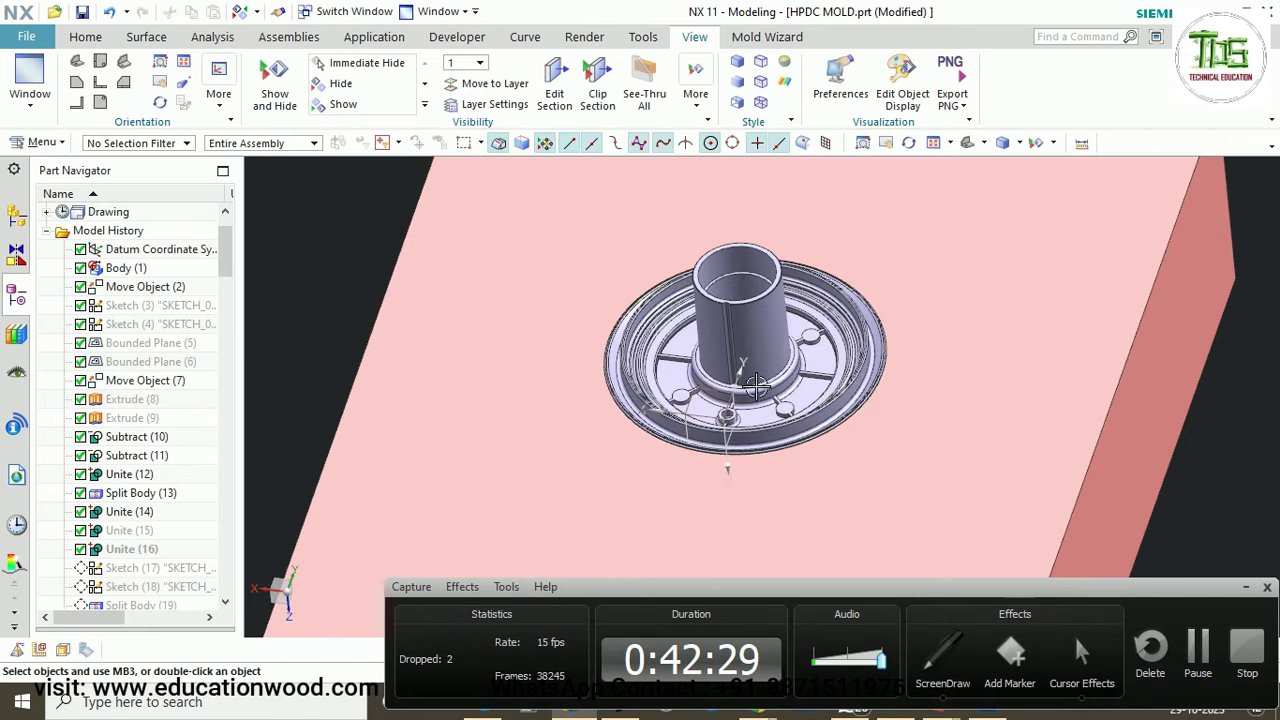
Hide the part body to inspect the cavity beneath it, and undo the hide.
{"action": "key", "text": "ctrl+shift+i"}
{"action": "left_click", "coordinate": [737, 346]}
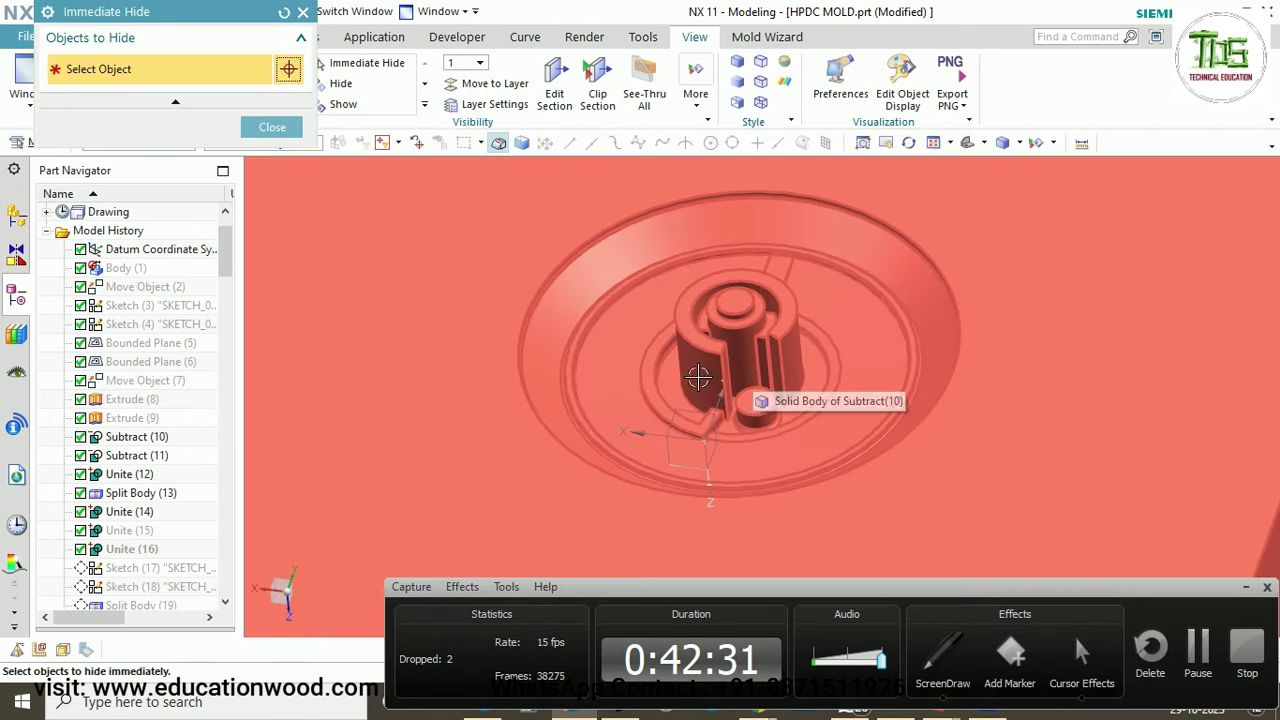
{"action": "left_click", "coordinate": [296, 127]}
{"action": "key", "text": "ctrl+z"}
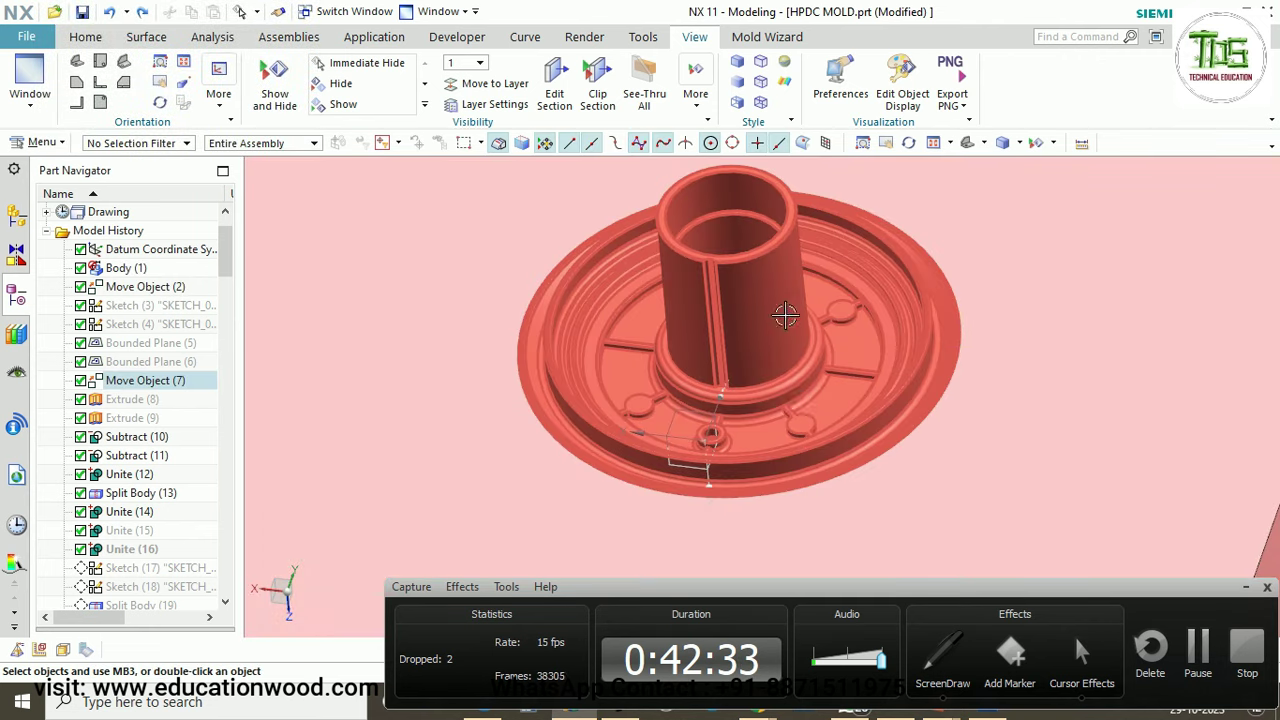
Circle three of the round pads around the part's central tube with freehand annotations, and clear them.
{"action": "scroll", "coordinate": [812, 312], "scroll_direction": "up", "scroll_amount": 5}
{"action": "scroll", "coordinate": [821, 312], "scroll_direction": "down", "scroll_amount": 6}
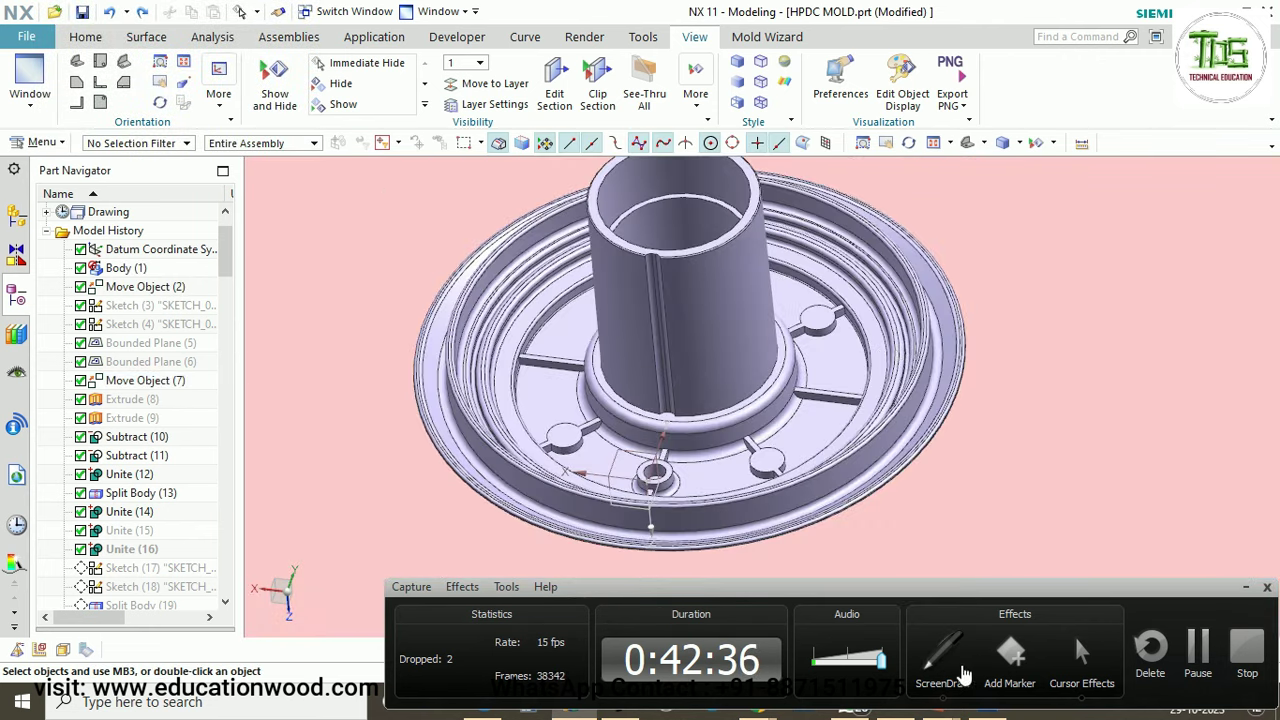
{"action": "left_click", "coordinate": [960, 673]}
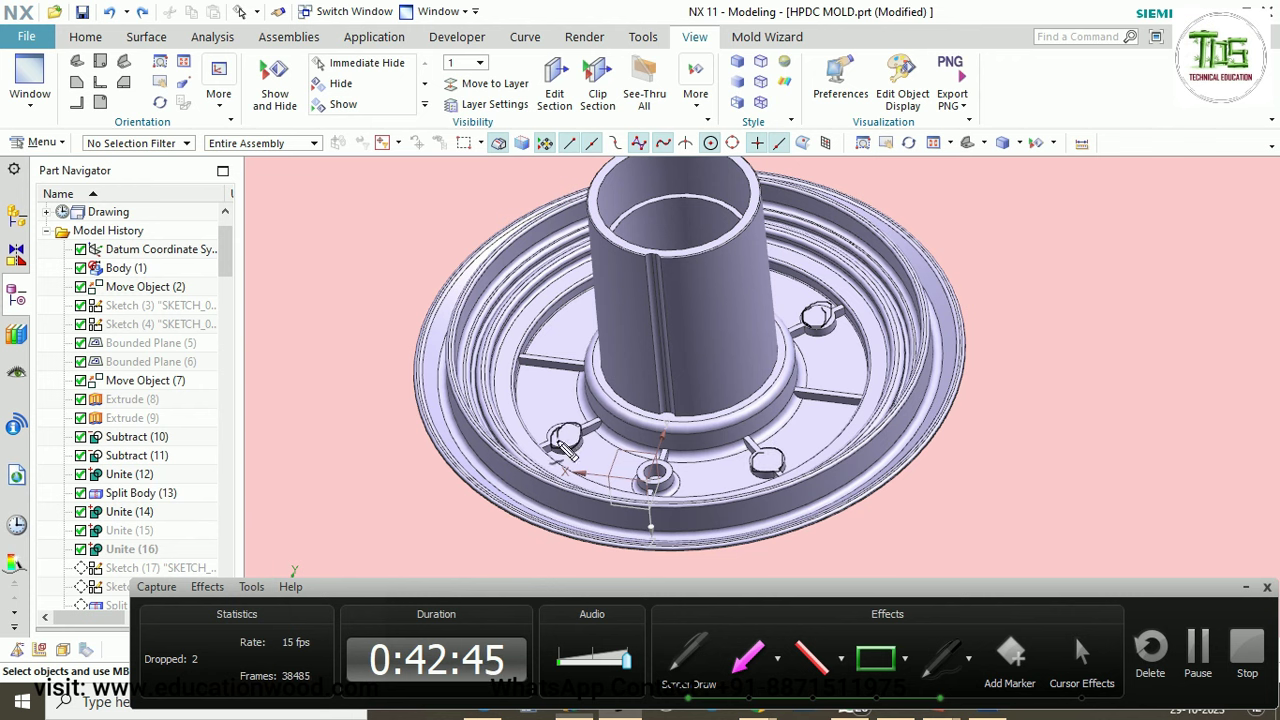
{"action": "key", "text": "Escape"}
Handwrite an "Ejector position" note beside the part, circle a round pad, and clear the annotations.
{"action": "mouse_move", "coordinate": [766, 418]}
{"action": "middle_mouse_down"}
{"action": "mouse_move", "coordinate": [811, 424]}
{"action": "mouse_move", "coordinate": [797, 420]}
{"action": "middle_mouse_up"}
{"action": "left_click", "coordinate": [940, 672]}
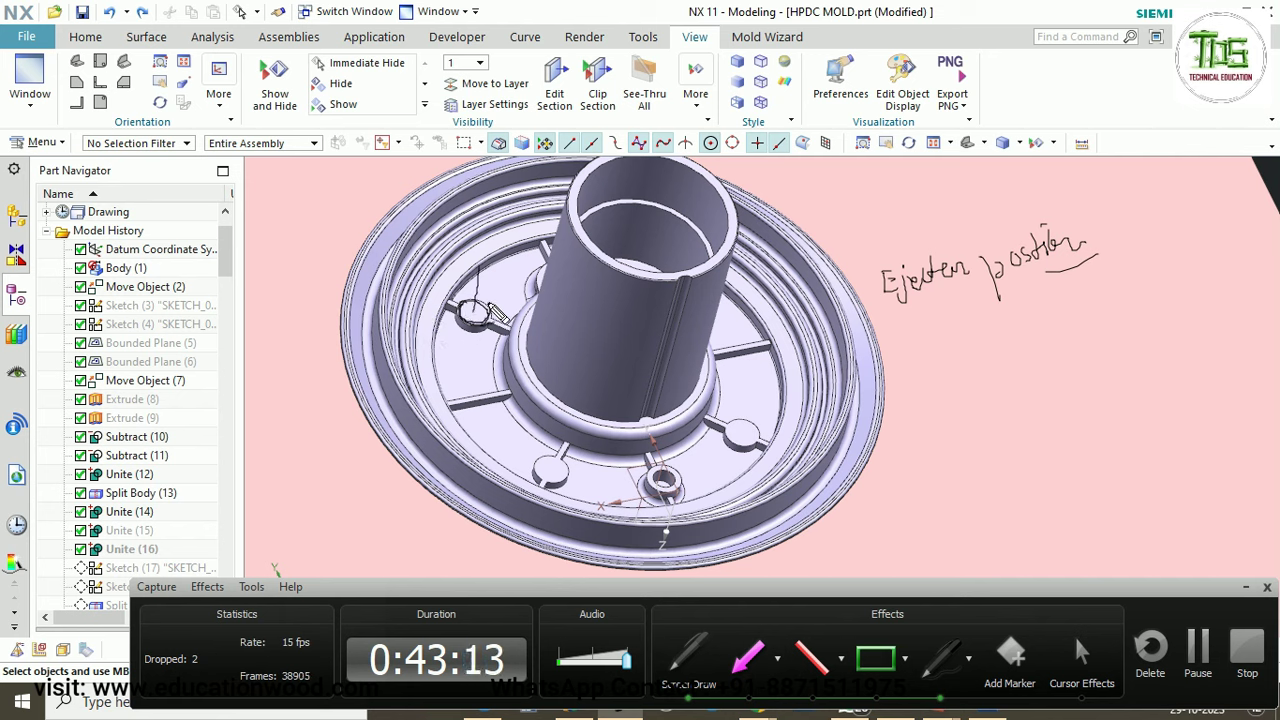
{"action": "key", "text": "Escape"}
Orient the part almost straight-on into the tube and mark the round ejector pads with freehand annotations.
{"action": "mouse_move", "coordinate": [671, 329]}
{"action": "middle_mouse_down"}
{"action": "mouse_move", "coordinate": [671, 360]}
{"action": "mouse_move", "coordinate": [652, 361]}
{"action": "mouse_move", "coordinate": [614, 329]}
{"action": "mouse_move", "coordinate": [632, 345]}
{"action": "mouse_move", "coordinate": [660, 300]}
{"action": "mouse_move", "coordinate": [645, 328]}
{"action": "middle_mouse_up"}
{"action": "scroll", "coordinate": [614, 329], "scroll_direction": "down", "scroll_amount": 2}
{"action": "scroll", "coordinate": [632, 320], "scroll_direction": "up", "scroll_amount": 1}
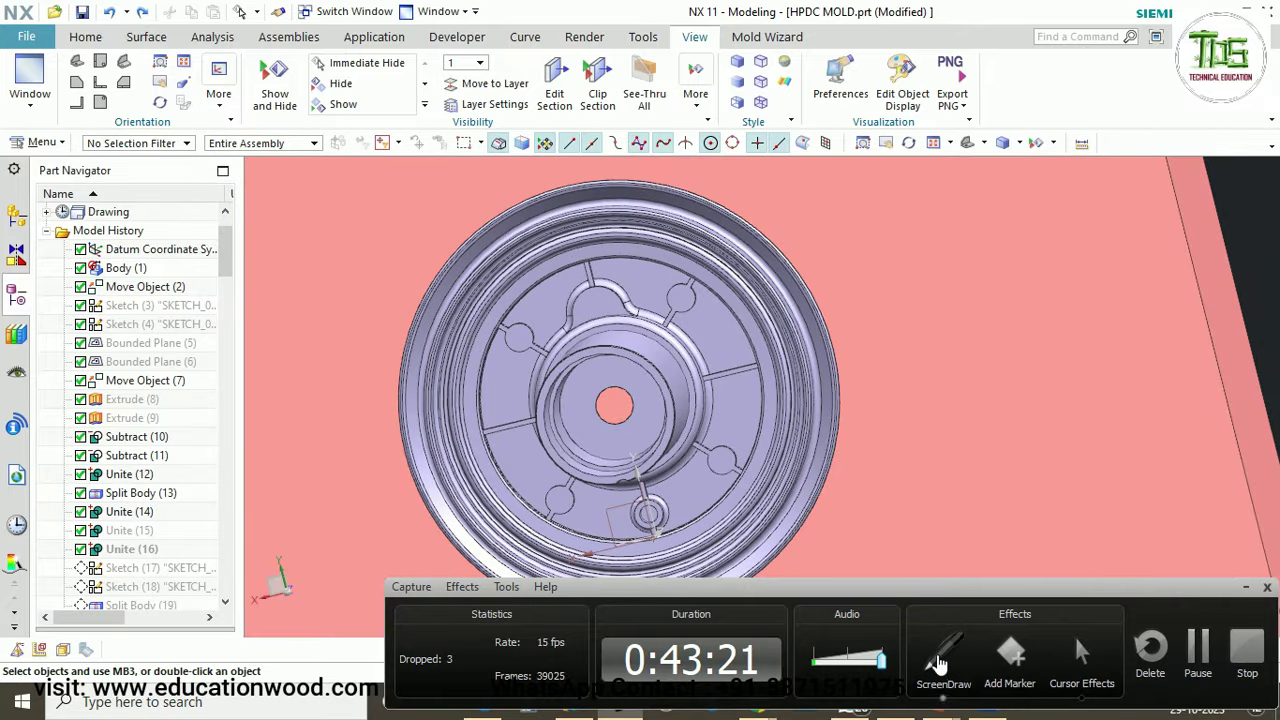
{"action": "left_click", "coordinate": [943, 655]}
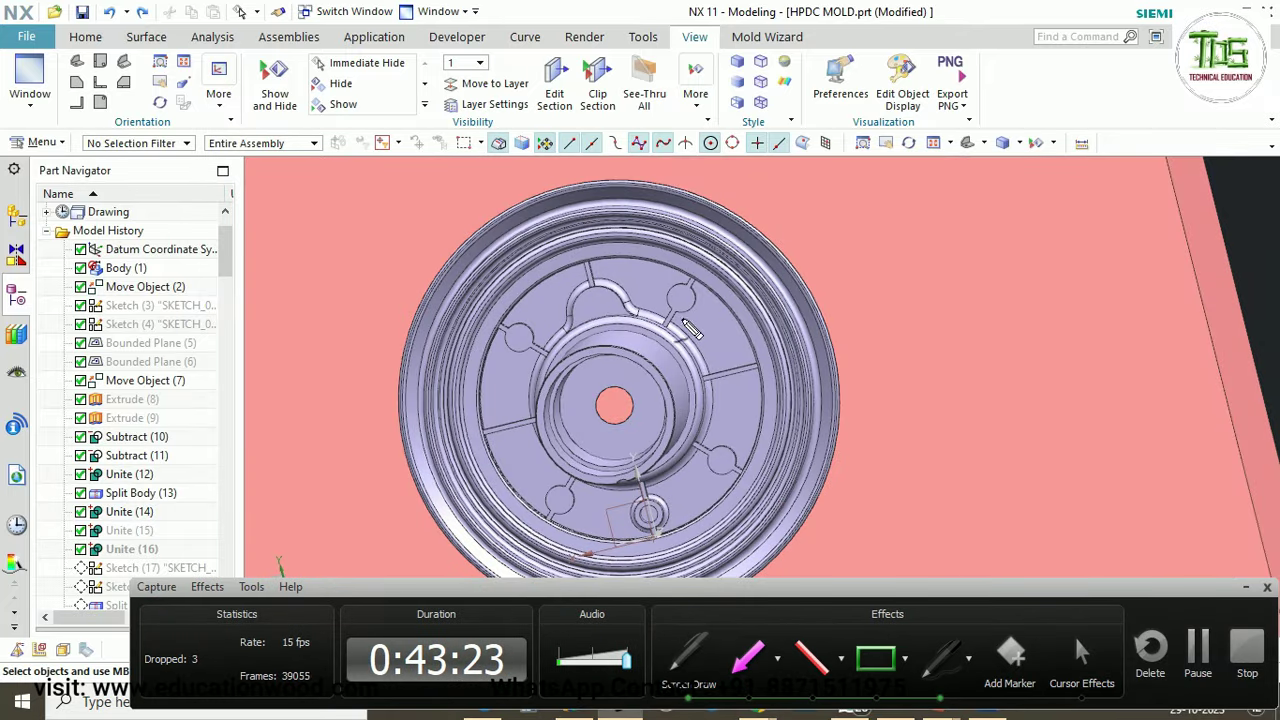
{"action": "left_click_drag", "start_coordinate": [510, 339], "coordinate": [525, 335]}
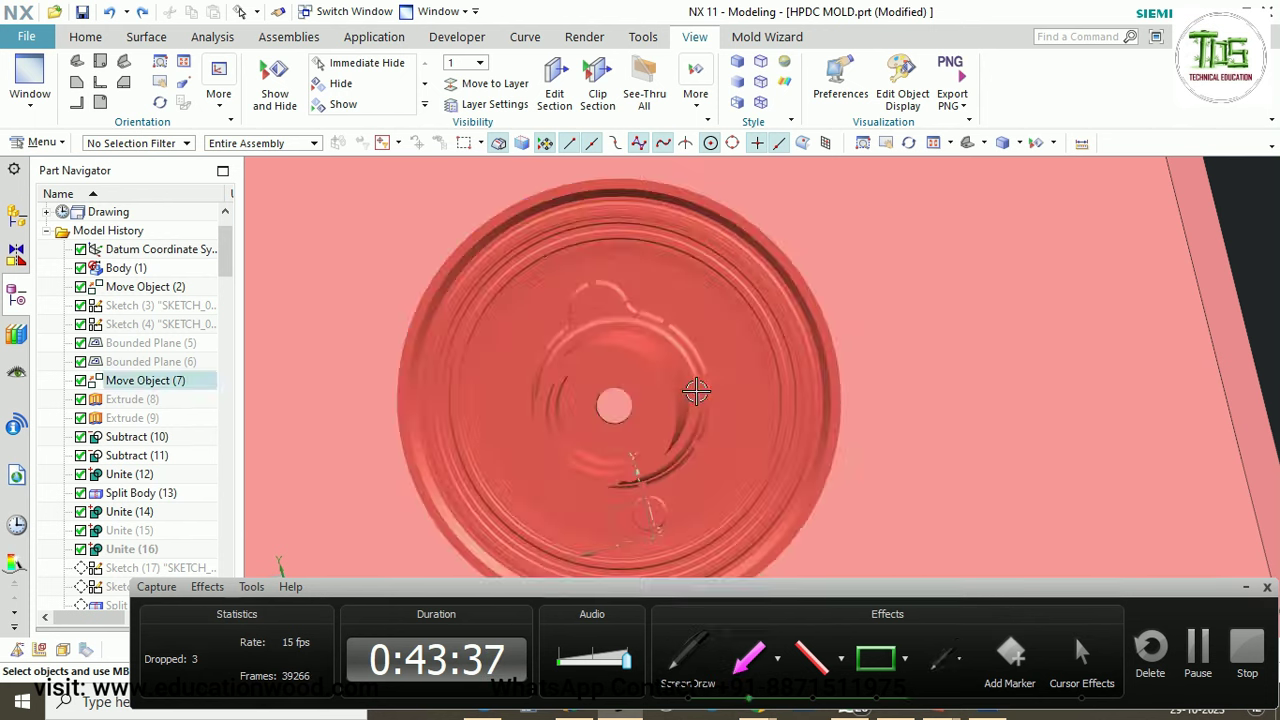
Return to an angled view of the pink block and make Sketch (18) the current feature.
{"action": "scroll", "coordinate": [694, 392], "scroll_direction": "down", "scroll_amount": 3}
{"action": "middle_click_drag", "start_coordinate": [777, 429], "coordinate": [820, 391]}
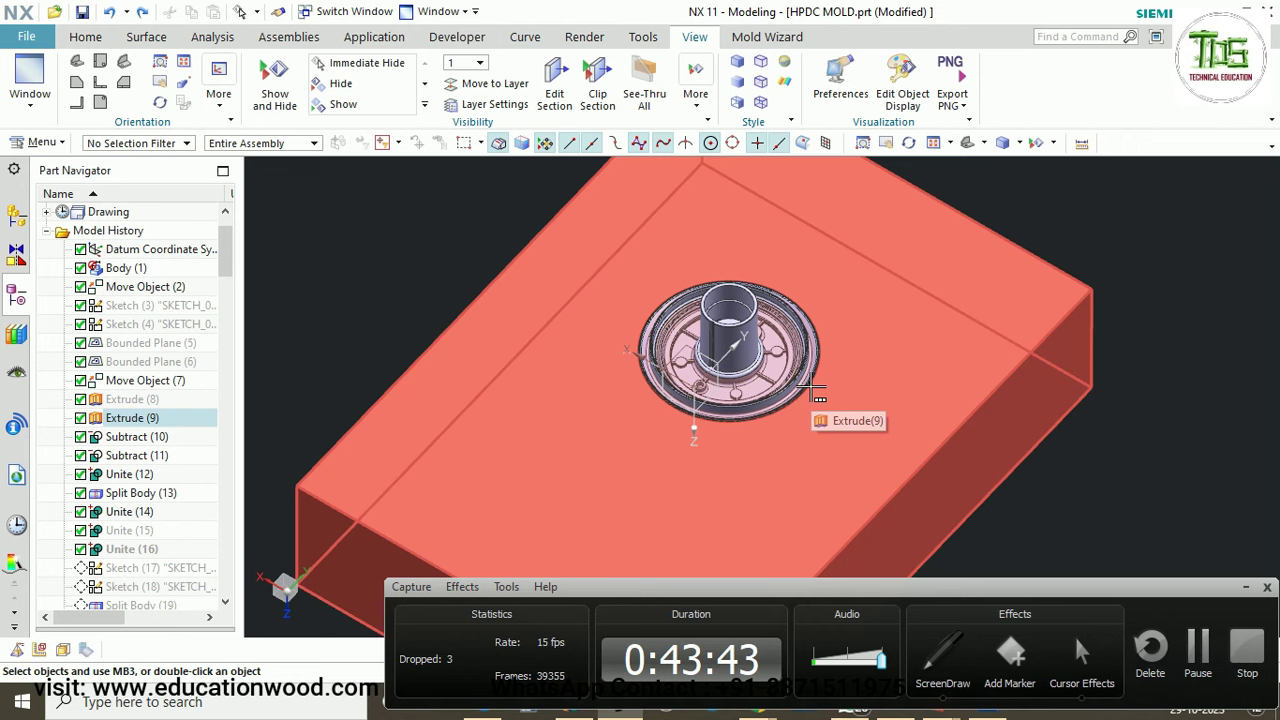
{"action": "middle_click_drag", "start_coordinate": [816, 400], "coordinate": [666, 409]}
{"action": "scroll", "coordinate": [623, 403], "scroll_direction": "up", "scroll_amount": 3}
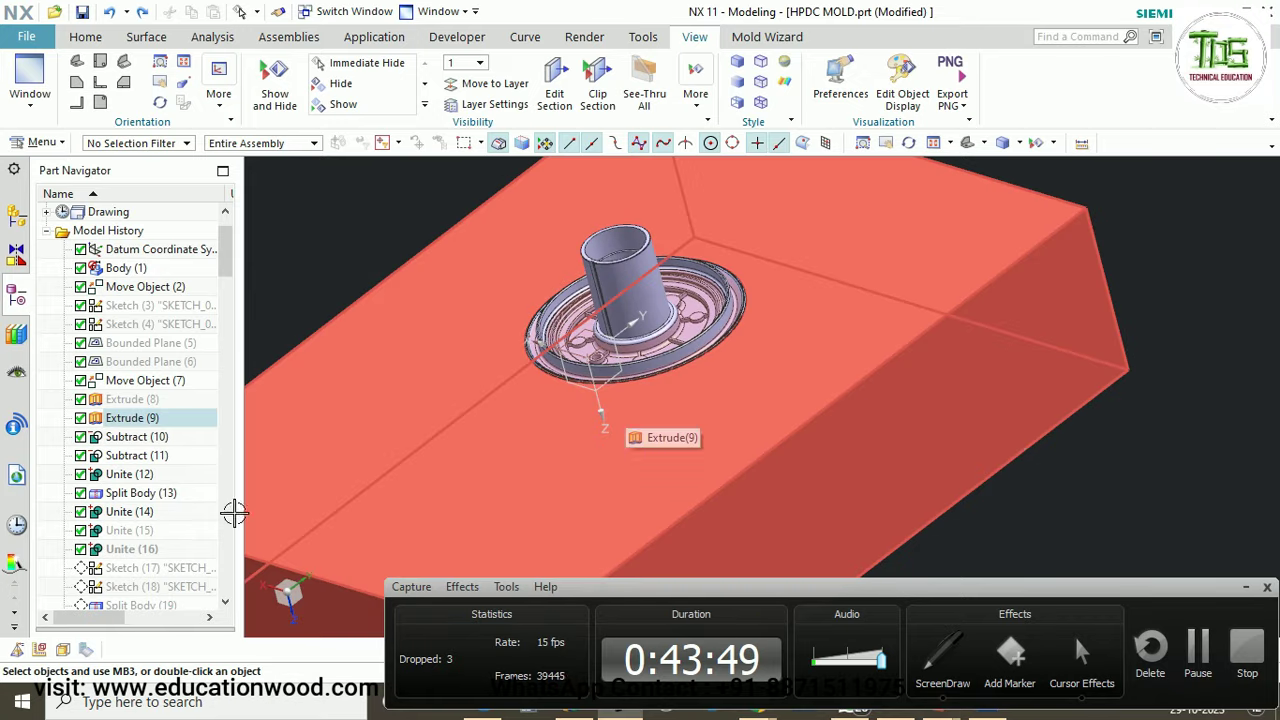
{"action": "scroll", "coordinate": [155, 515], "scroll_direction": "down", "scroll_amount": 3}
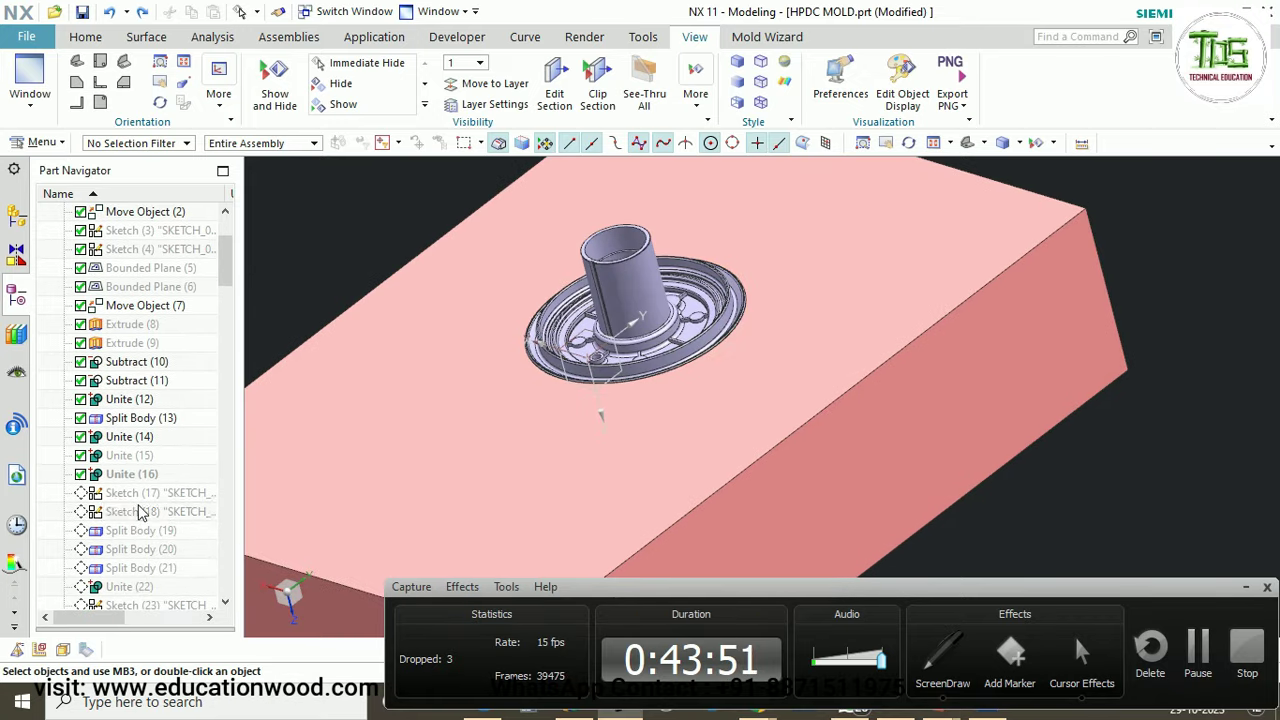
{"action": "right_click", "coordinate": [155, 513]}
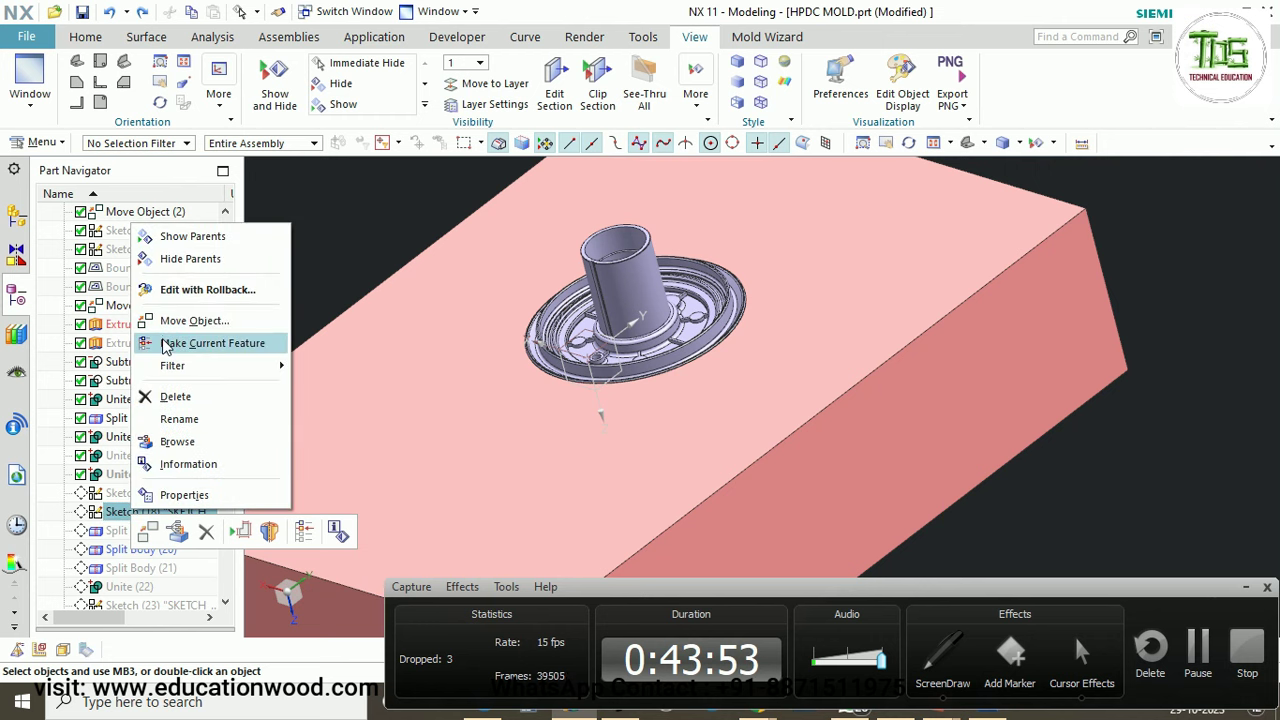
{"action": "left_click", "coordinate": [165, 345]}
{"action": "middle_click_drag", "start_coordinate": [620, 340], "coordinate": [645, 350]}
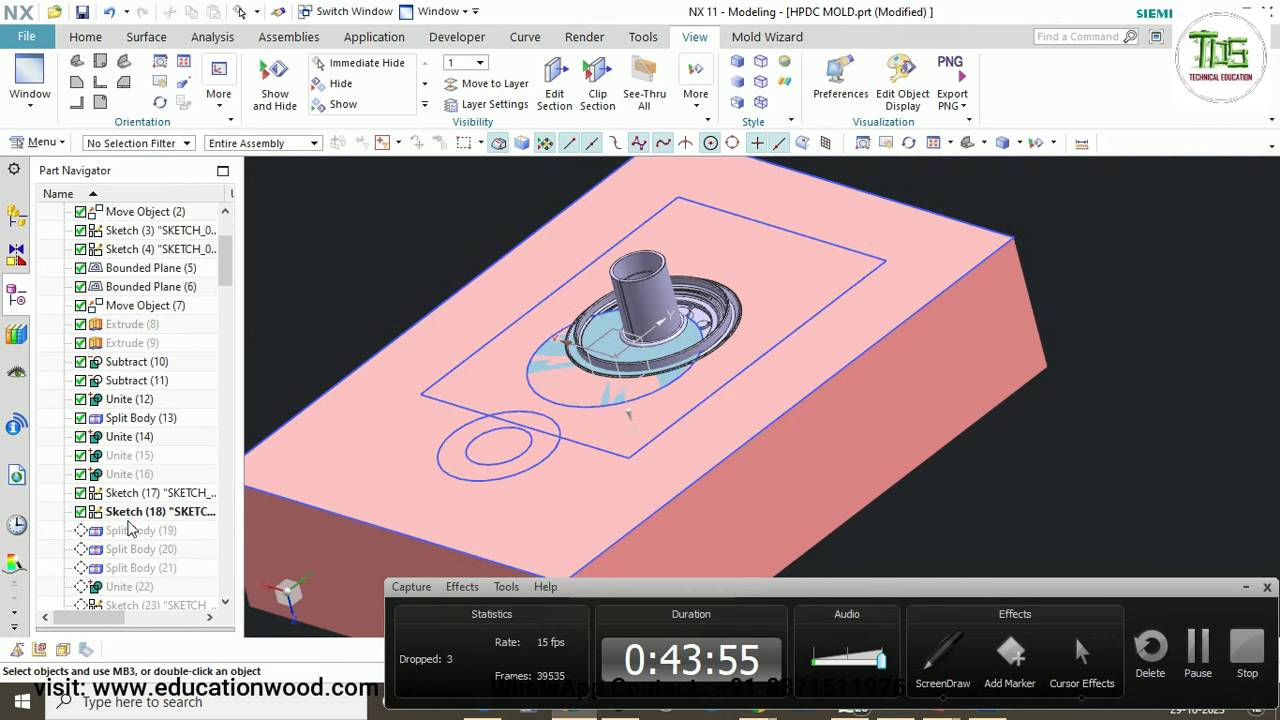
Make Split Body (21) the current feature and inspect both mold blocks.
{"action": "right_click", "coordinate": [127, 572]}
{"action": "left_click", "coordinate": [160, 374]}
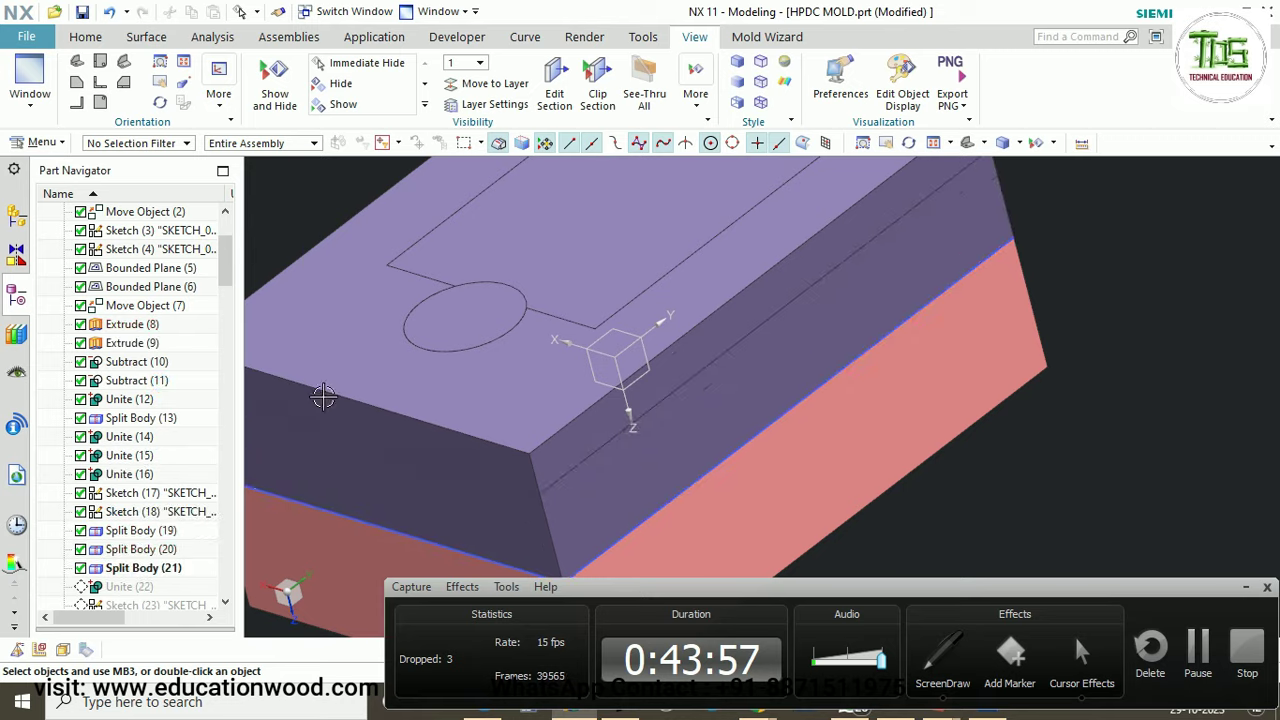
{"action": "scroll", "coordinate": [745, 334], "scroll_direction": "down", "scroll_amount": 2}
{"action": "middle_click_drag", "start_coordinate": [745, 334], "coordinate": [666, 354]}
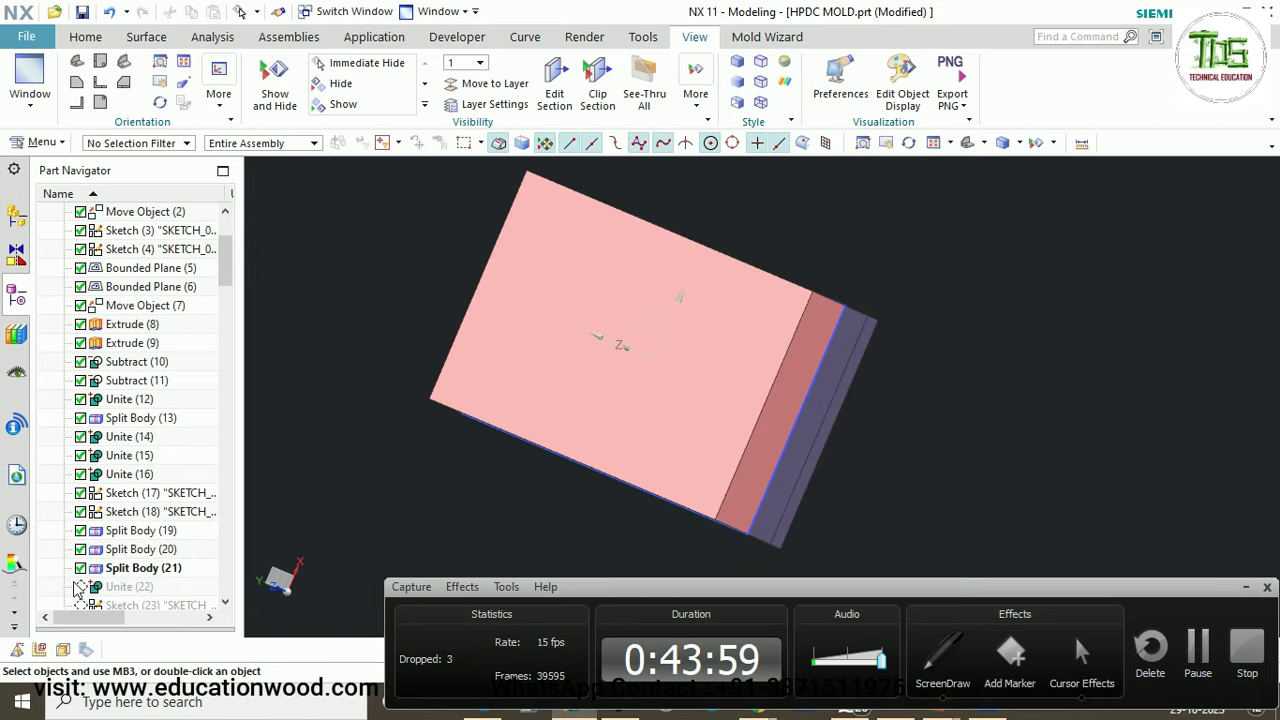
Make Unite (25) the current feature in the model history.
{"action": "scroll", "coordinate": [137, 572], "scroll_direction": "down", "scroll_amount": 2}
{"action": "right_click", "coordinate": [137, 572]}
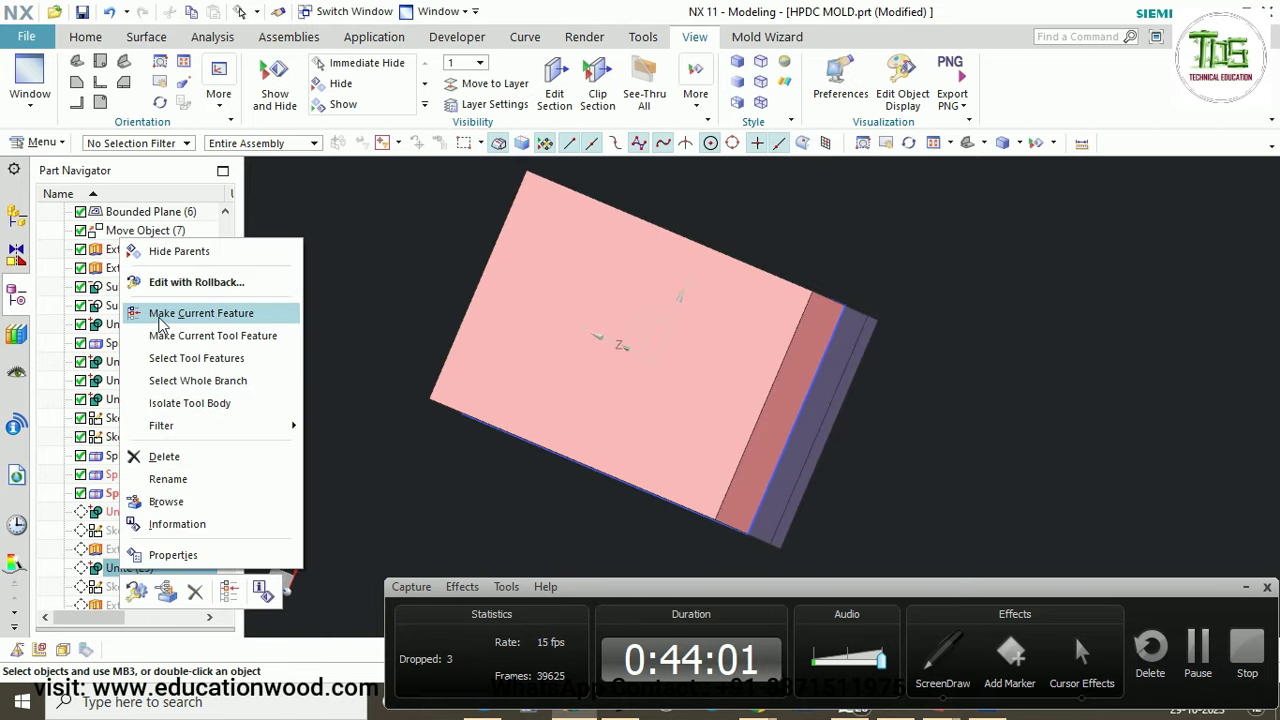
{"action": "left_click", "coordinate": [185, 312]}
{"action": "middle_click_drag", "start_coordinate": [692, 431], "coordinate": [700, 366]}
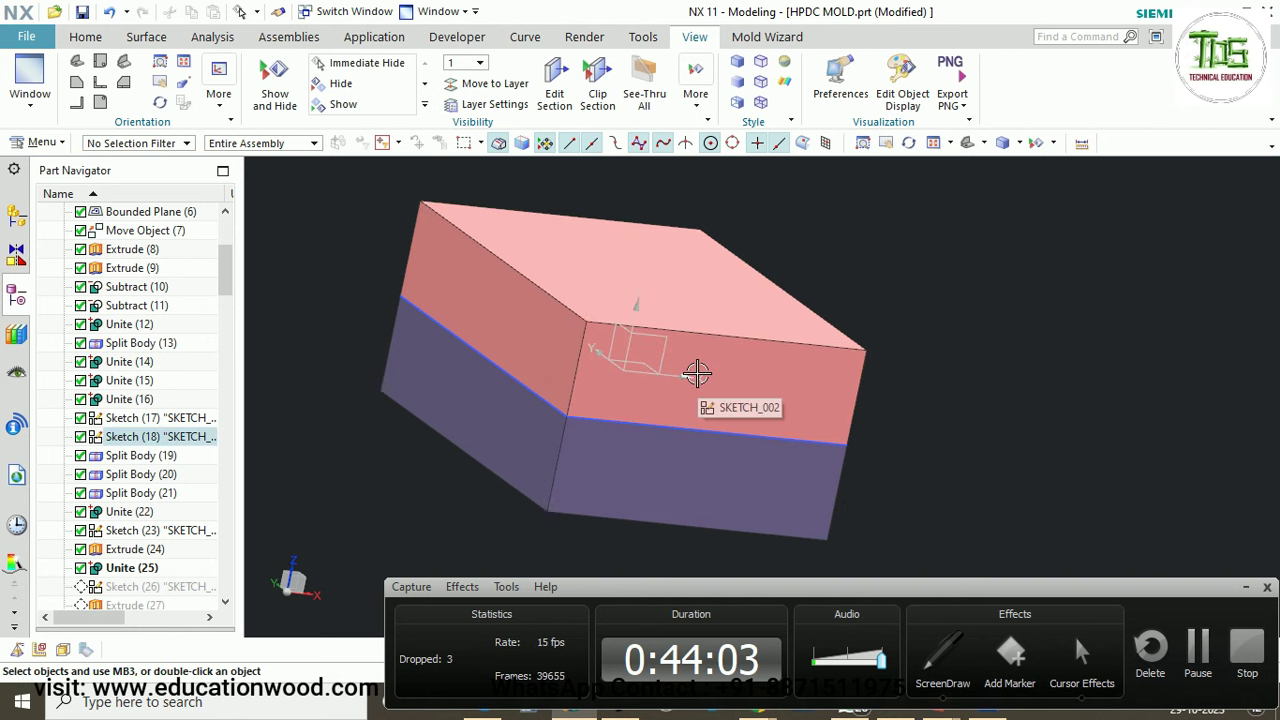
Hide the pink mold half to expose the part, insert outline and circles on the purple block.
{"action": "key", "text": "ctrl+shift+i"}
{"action": "left_click", "coordinate": [756, 304]}
{"action": "middle_click_drag", "start_coordinate": [756, 304], "coordinate": [702, 413]}
{"action": "scroll", "coordinate": [671, 354], "scroll_direction": "up", "scroll_amount": 3}
{"action": "scroll", "coordinate": [674, 400], "scroll_direction": "down", "scroll_amount": 1}
{"action": "scroll", "coordinate": [674, 400], "scroll_direction": "up", "scroll_amount": 1}
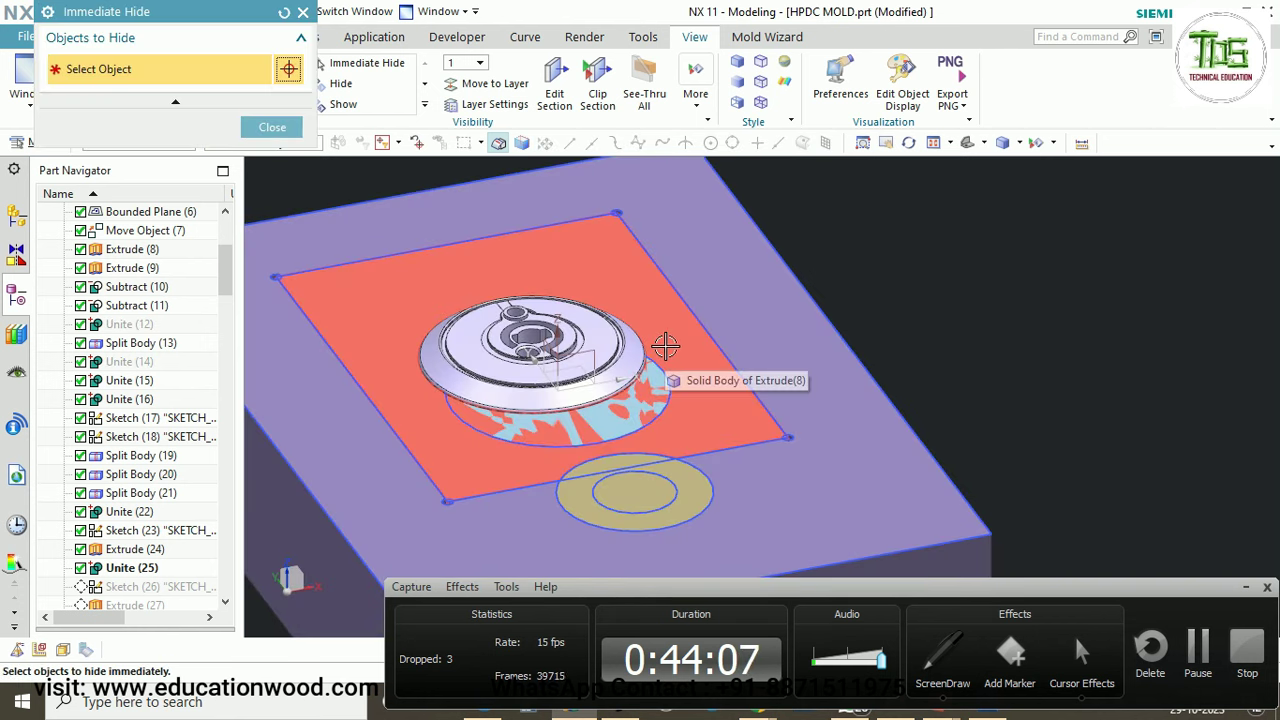
{"action": "scroll", "coordinate": [706, 326], "scroll_direction": "down", "scroll_amount": 2}
{"action": "scroll", "coordinate": [706, 326], "scroll_direction": "up", "scroll_amount": 1}
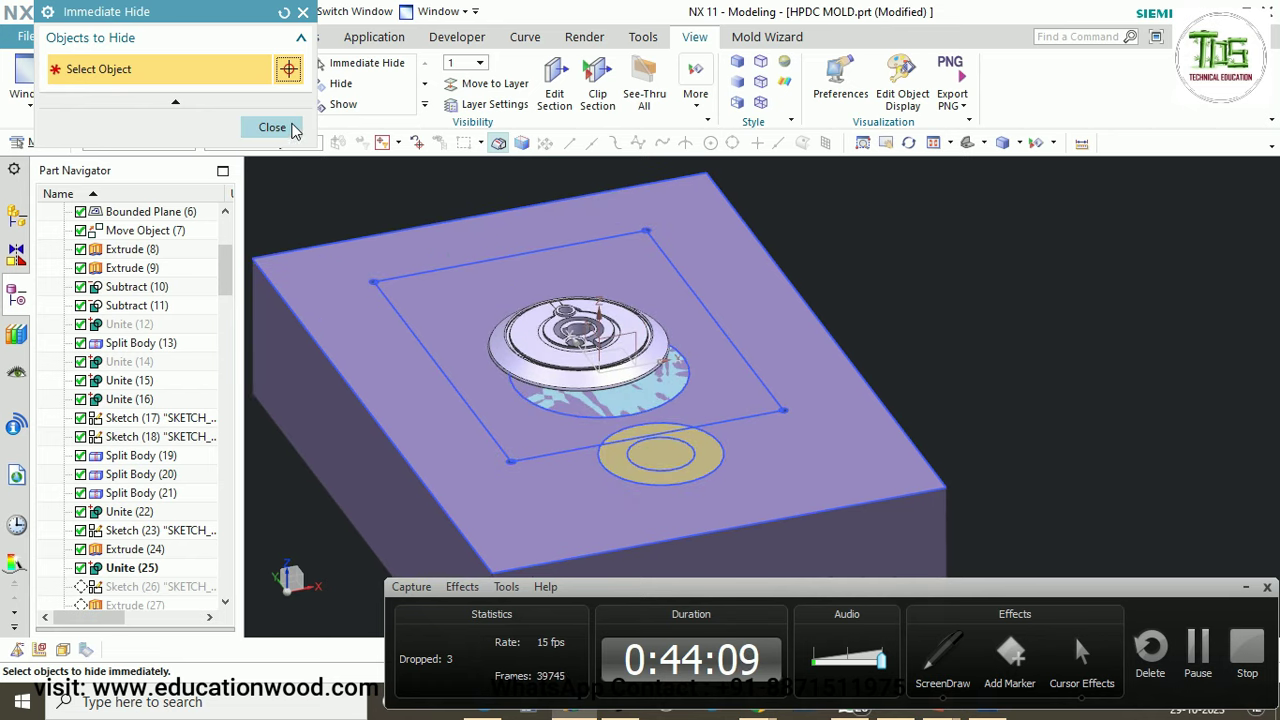
{"action": "left_click", "coordinate": [273, 127]}
Make Mirror Geometry (31) the current feature and inspect the tapered blocks at the insert's corners.
{"action": "scroll", "coordinate": [175, 535], "scroll_direction": "down", "scroll_amount": 5}
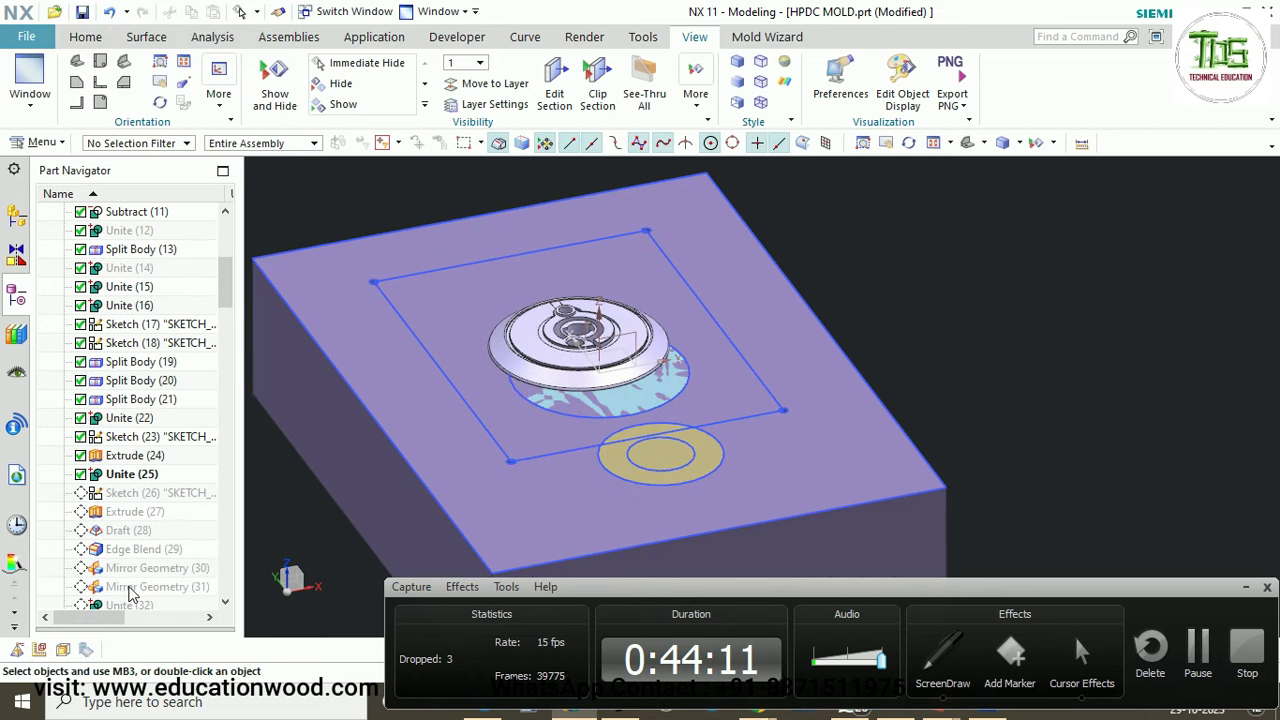
{"action": "right_click", "coordinate": [127, 587]}
{"action": "left_click", "coordinate": [157, 421]}
{"action": "middle_click_drag", "start_coordinate": [579, 407], "coordinate": [614, 326]}
{"action": "scroll", "coordinate": [672, 290], "scroll_direction": "up", "scroll_amount": 4}
{"action": "scroll", "coordinate": [717, 274], "scroll_direction": "down", "scroll_amount": 5}
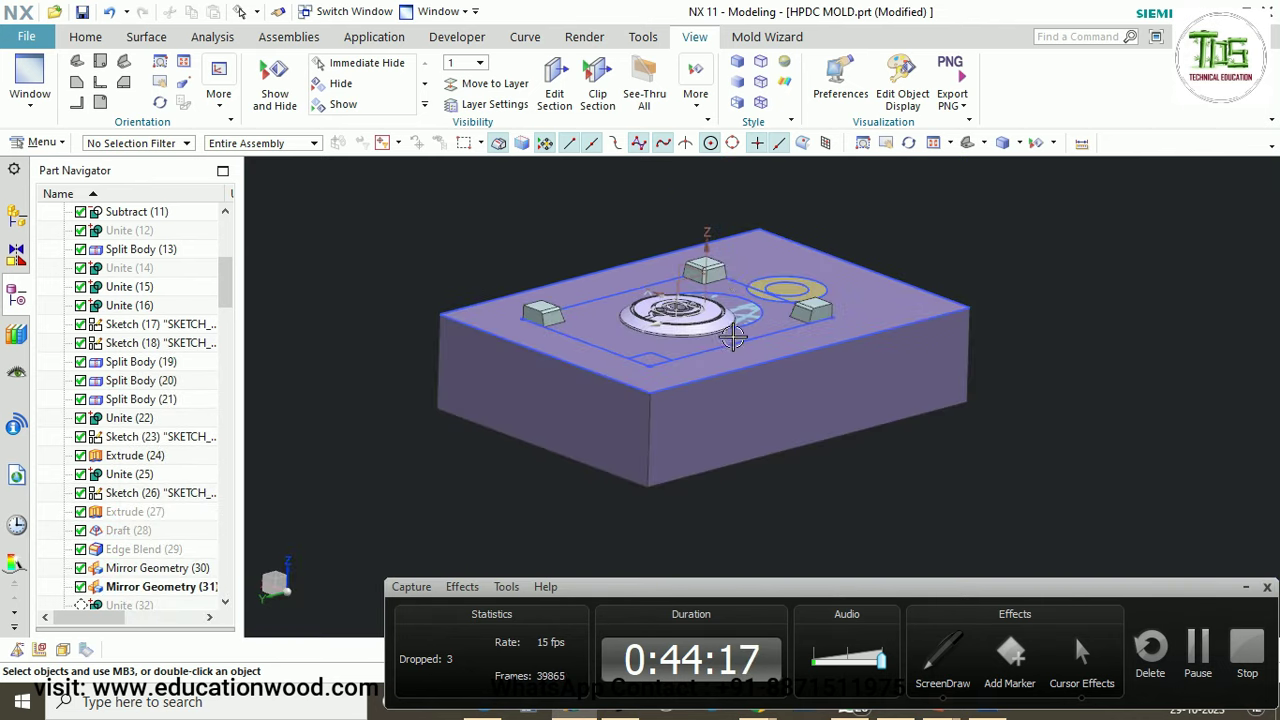
Hide the outer purple block to inspect the insert, the disc part and the tapered corner blocks on it.
{"action": "scroll", "coordinate": [728, 308], "scroll_direction": "up", "scroll_amount": 1}
{"action": "key", "text": "ctrl+shift+i"}
{"action": "scroll", "coordinate": [754, 428], "scroll_direction": "down", "scroll_amount": 3}
{"action": "scroll", "coordinate": [720, 480], "scroll_direction": "up", "scroll_amount": 2}
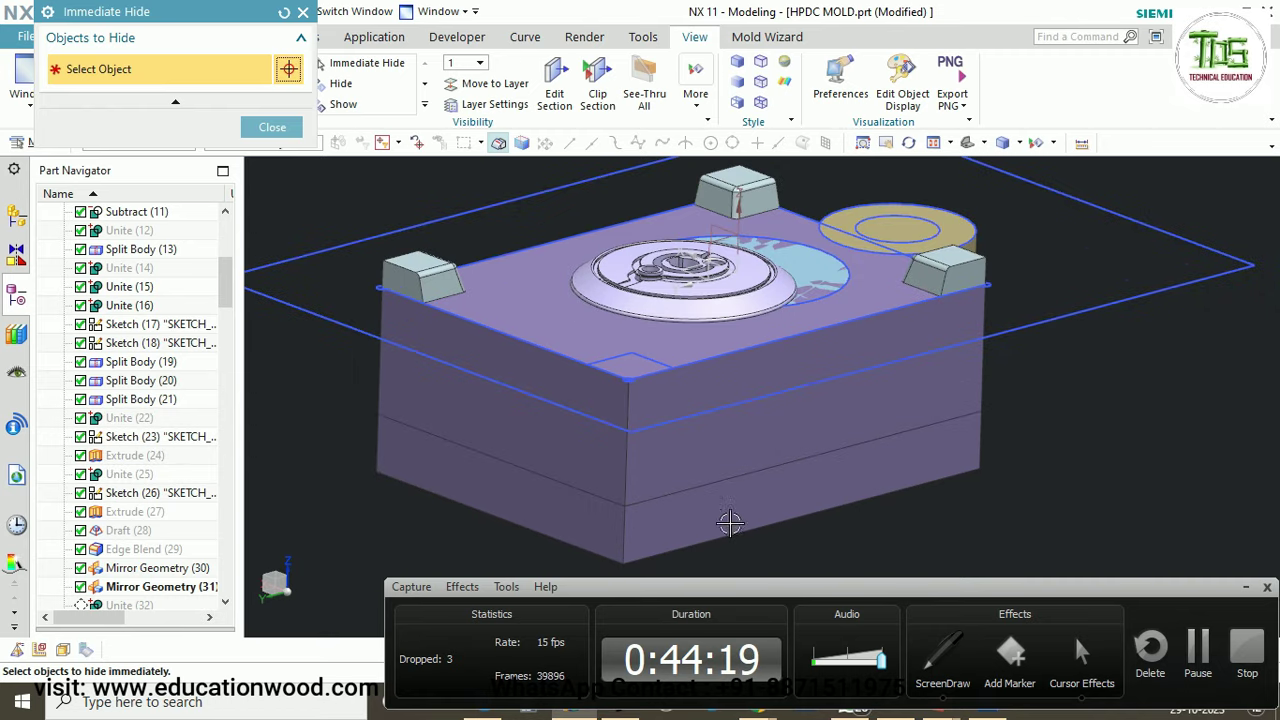
{"action": "scroll", "coordinate": [720, 420], "scroll_direction": "down", "scroll_amount": 2}
{"action": "middle_click_drag", "start_coordinate": [720, 420], "coordinate": [722, 366]}
{"action": "scroll", "coordinate": [720, 358], "scroll_direction": "up", "scroll_amount": 2}
{"action": "left_click", "coordinate": [264, 132]}
{"action": "left_click", "coordinate": [268, 129]}
{"action": "scroll", "coordinate": [723, 394], "scroll_direction": "down", "scroll_amount": 2}
{"action": "scroll", "coordinate": [723, 394], "scroll_direction": "up", "scroll_amount": 3}
Make Unite (33) the current feature in the model history and view the resulting mold block.
{"action": "scroll", "coordinate": [150, 567], "scroll_direction": "down", "scroll_amount": 2}
{"action": "right_click", "coordinate": [125, 588]}
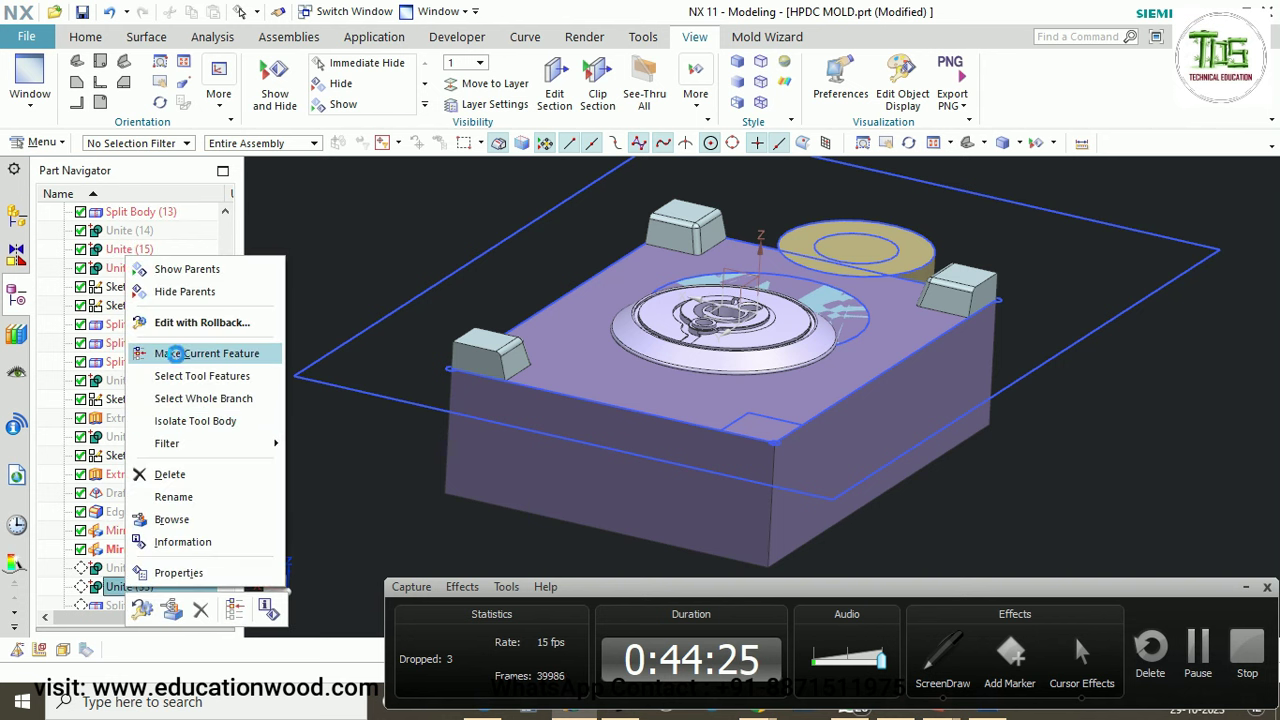
{"action": "left_click", "coordinate": [176, 358]}
{"action": "middle_click_drag", "start_coordinate": [737, 354], "coordinate": [795, 371]}
{"action": "scroll", "coordinate": [800, 378], "scroll_direction": "down", "scroll_amount": 2}
Invert the shown and hidden bodies and hide the obstructing one to inspect the cavity in the pink mold half.
{"action": "key", "text": "ctrl+shift+b"}
{"action": "middle_click_drag", "start_coordinate": [723, 460], "coordinate": [858, 368]}
{"action": "scroll", "coordinate": [775, 409], "scroll_direction": "up", "scroll_amount": 1}
{"action": "key", "text": "ctrl+shift+i"}
{"action": "left_click", "coordinate": [721, 383]}
{"action": "scroll", "coordinate": [858, 368], "scroll_direction": "down", "scroll_amount": 3}
{"action": "scroll", "coordinate": [858, 368], "scroll_direction": "up", "scroll_amount": 3}
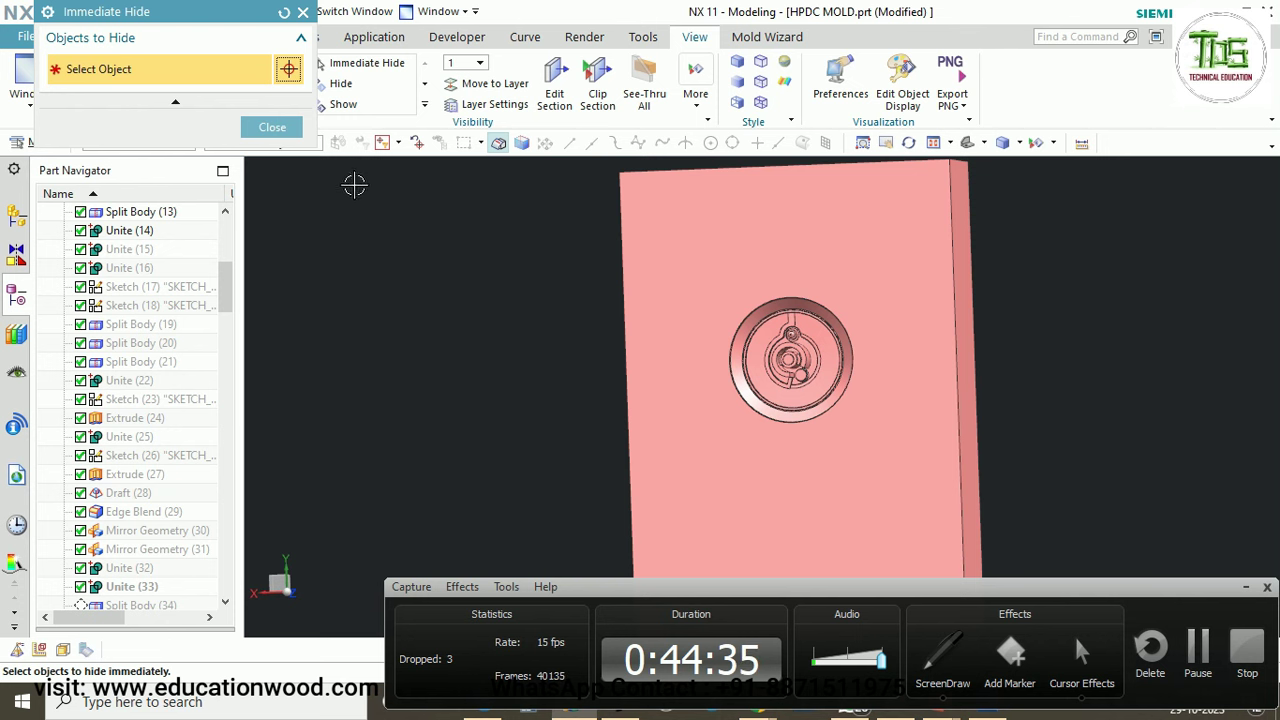
{"action": "left_click", "coordinate": [272, 127]}
Hide the disc part on the purple mold half to expose the core details of the pink insert.
{"action": "middle_click_drag", "start_coordinate": [497, 271], "coordinate": [780, 374]}
{"action": "scroll", "coordinate": [779, 372], "scroll_direction": "up", "scroll_amount": 4}
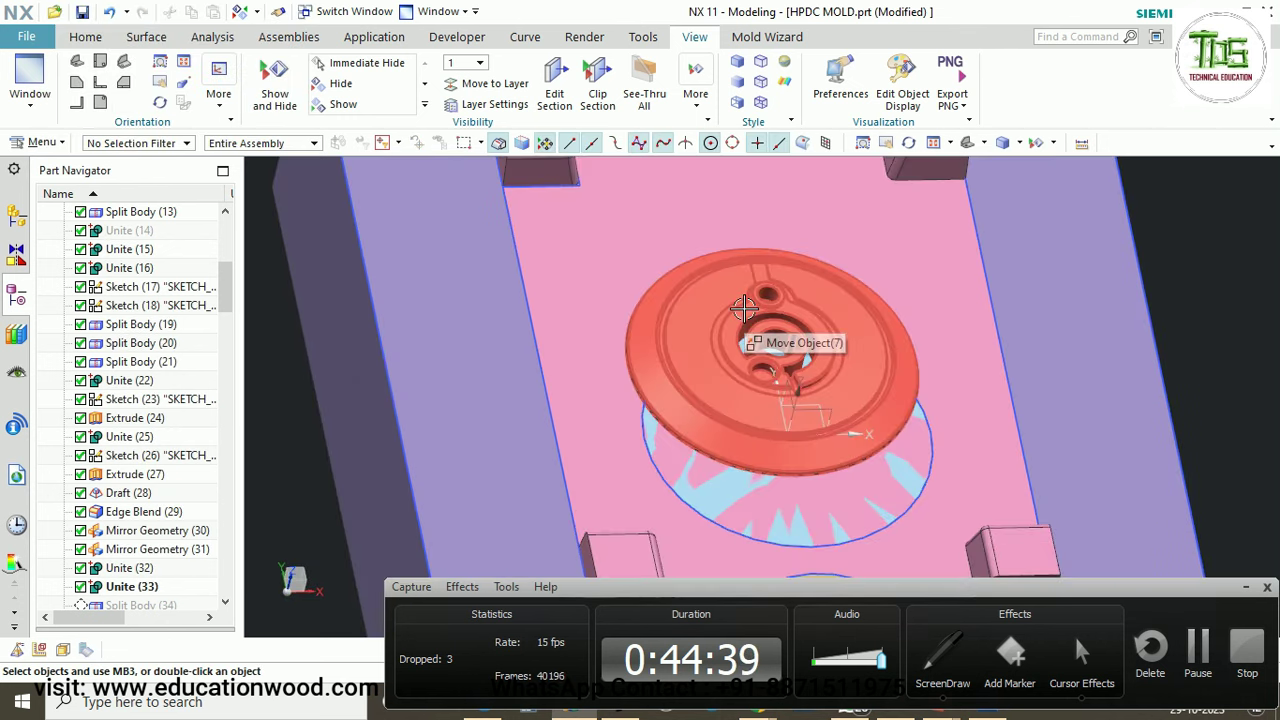
{"action": "key", "text": "ctrl+shift+i"}
{"action": "scroll", "coordinate": [838, 367], "scroll_direction": "down", "scroll_amount": 3}
{"action": "left_click", "coordinate": [838, 367]}
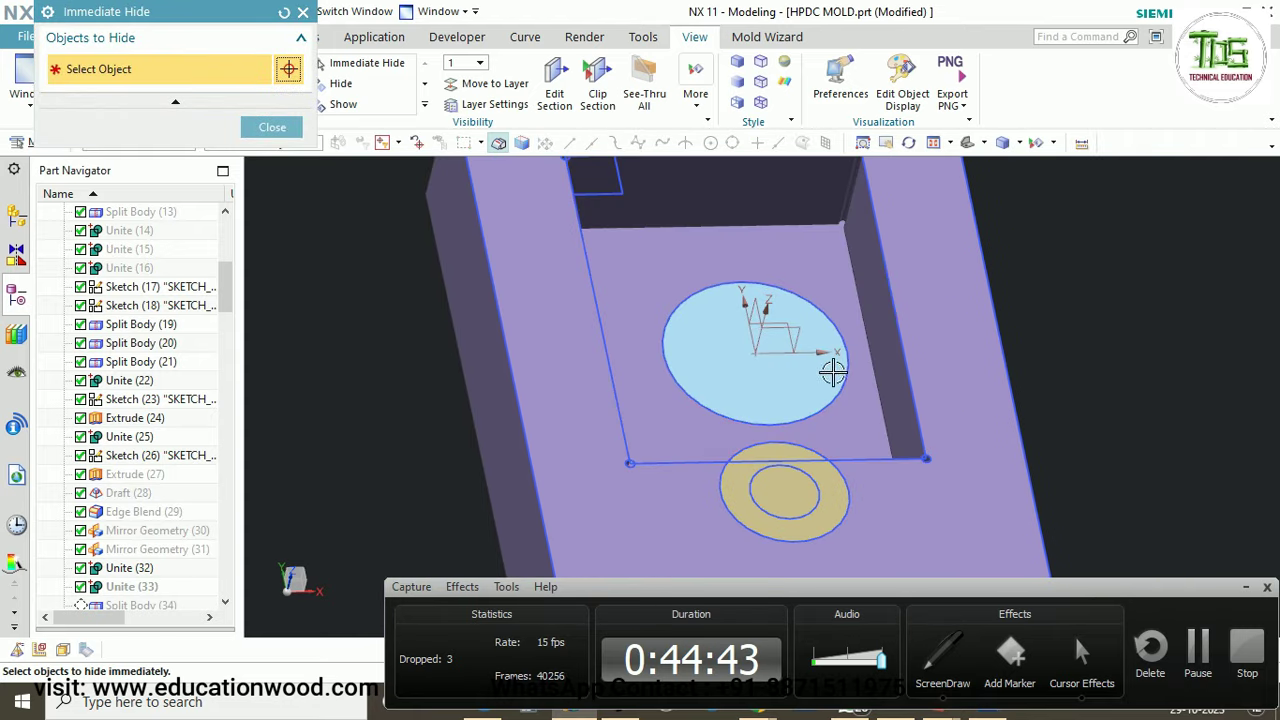
{"action": "left_click", "coordinate": [272, 127]}
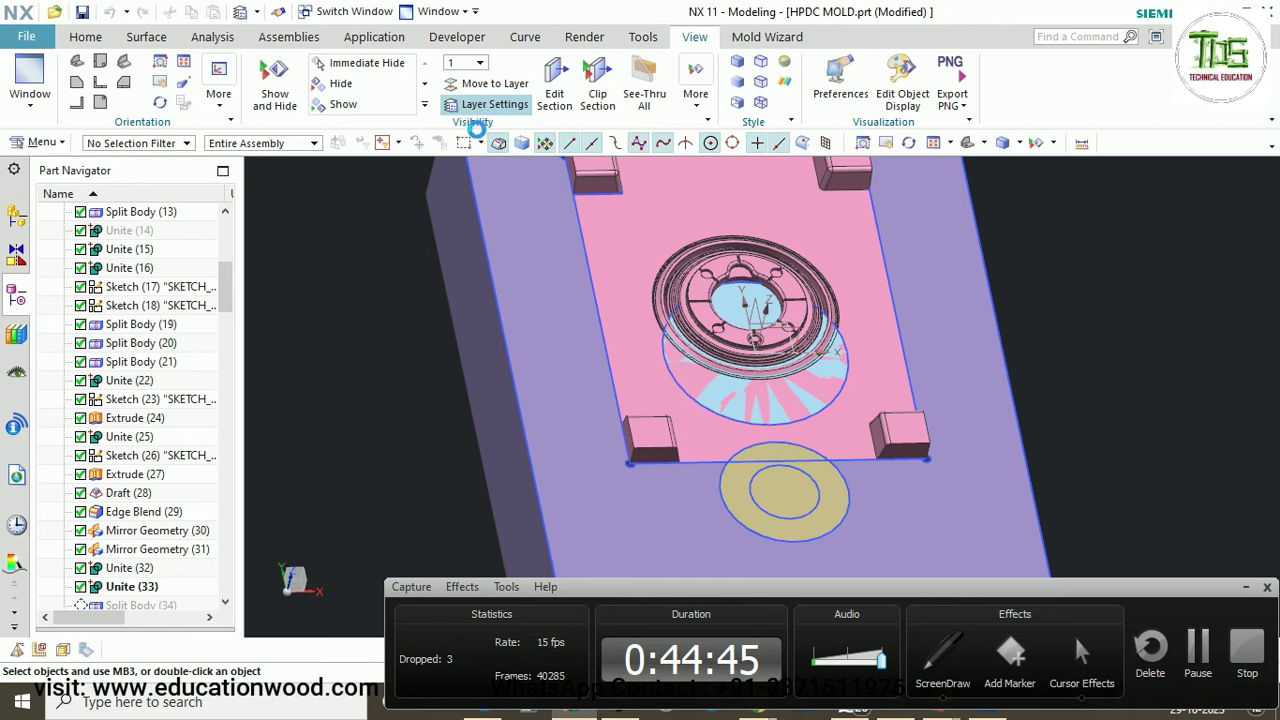
Turn off layer 44 to hide the sketches and orient the view square to the mold face.
{"action": "left_click", "coordinate": [76, 300]}
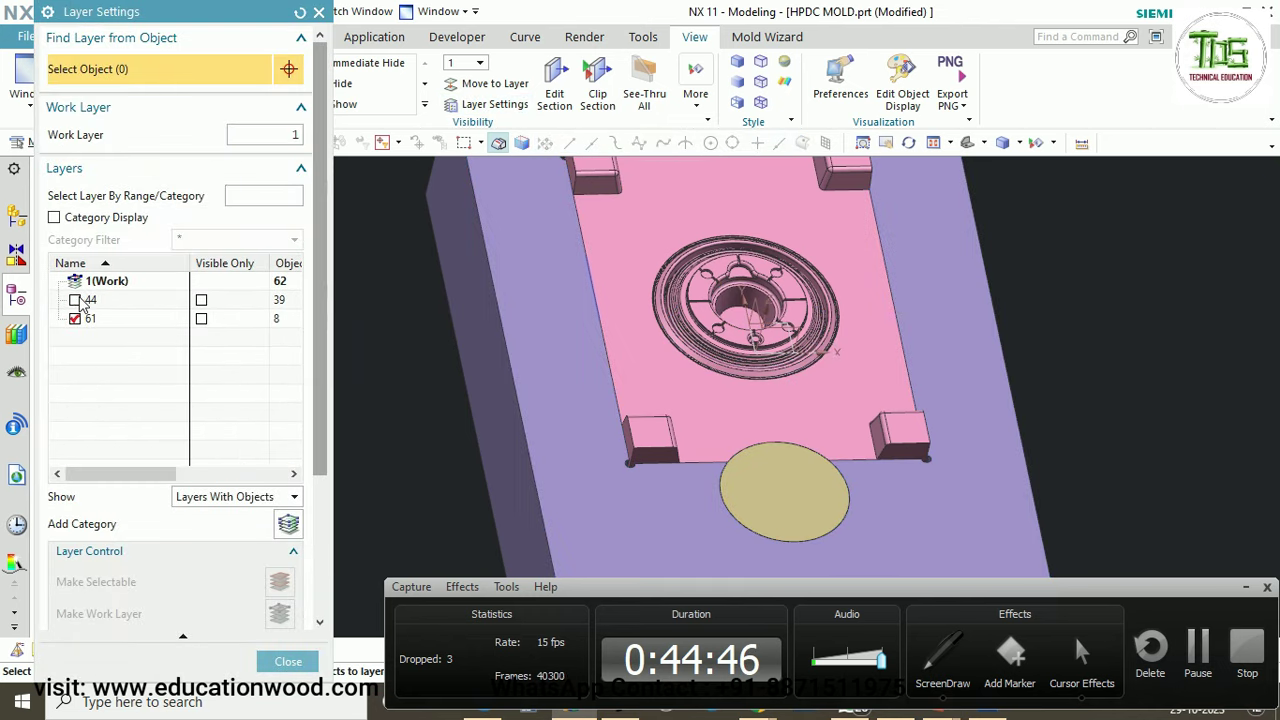
{"action": "left_click", "coordinate": [277, 663]}
{"action": "scroll", "coordinate": [603, 388], "scroll_direction": "down", "scroll_amount": 2}
{"action": "middle_click_drag", "start_coordinate": [770, 355], "coordinate": [709, 380]}
{"action": "key", "text": "F8"}
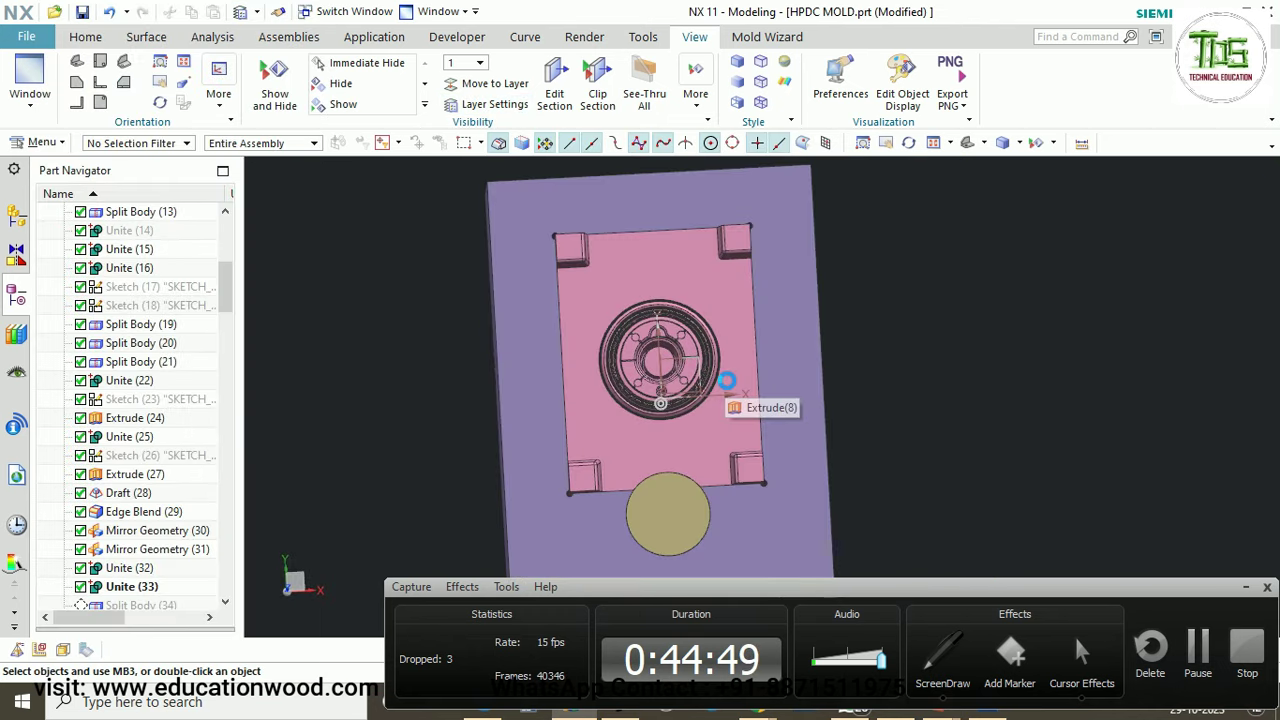
Draw freehand centre lines across the tan circle below the insert, and clear the markup.
{"action": "scroll", "coordinate": [740, 363], "scroll_direction": "down", "scroll_amount": 2}
{"action": "scroll", "coordinate": [703, 380], "scroll_direction": "up", "scroll_amount": 2}
{"action": "left_click", "coordinate": [963, 652]}
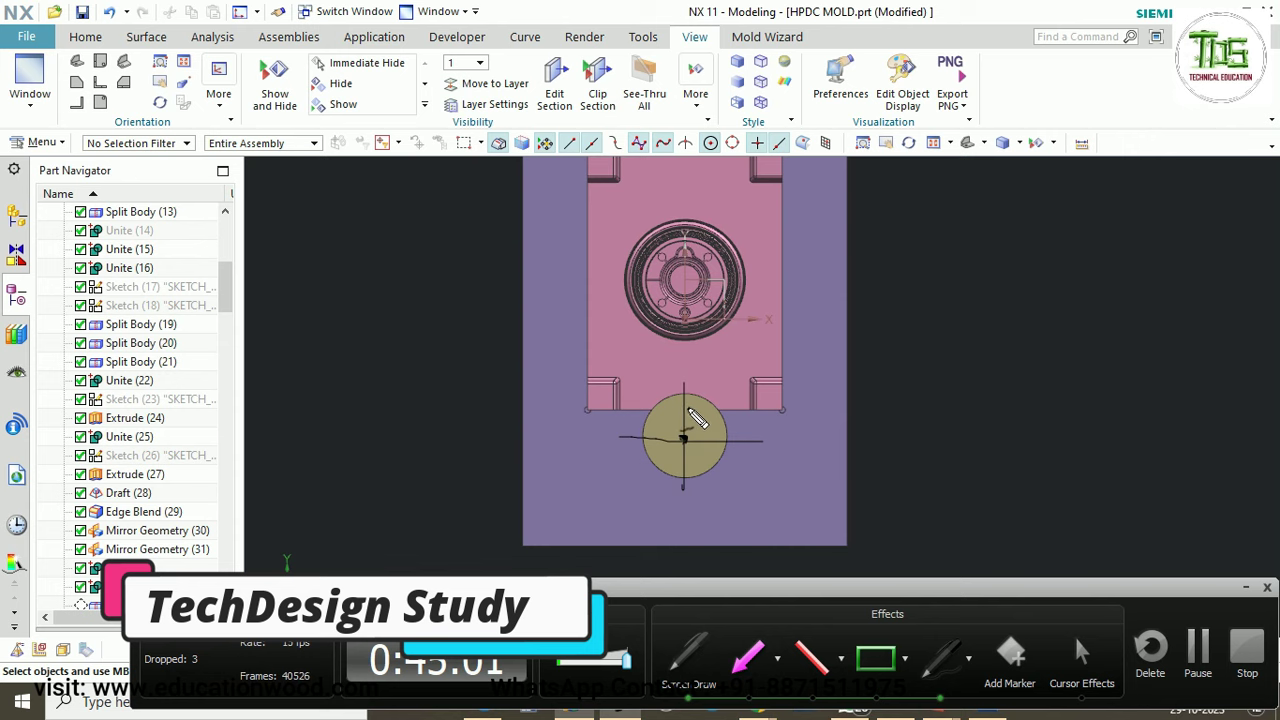
{"action": "mouse_move", "coordinate": [703, 461]}
{"action": "left_mouse_down"}
{"action": "mouse_move", "coordinate": [660, 465]}
{"action": "mouse_move", "coordinate": [651, 426]}
{"action": "mouse_move", "coordinate": [687, 409]}
{"action": "left_mouse_up"}
{"action": "key", "text": "Escape"}
Make Split Body (34) the current feature in the model history.
{"action": "key", "text": "Home"}
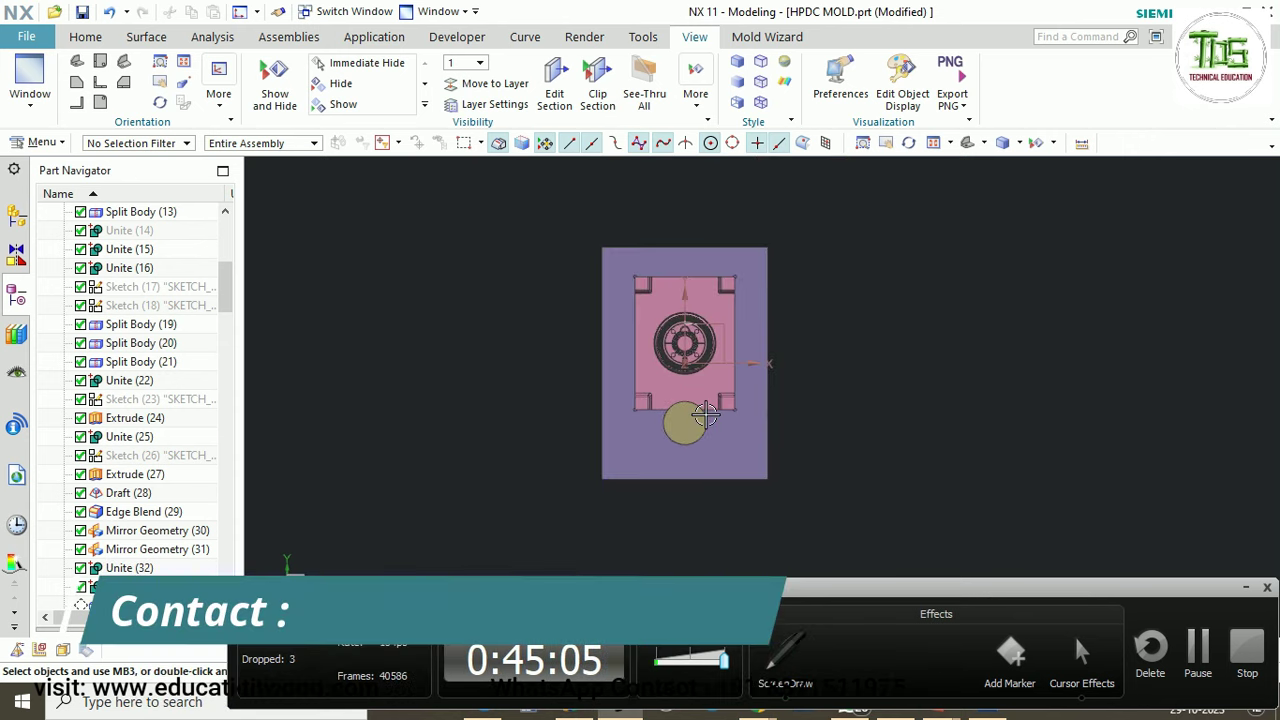
{"action": "scroll", "coordinate": [110, 566], "scroll_direction": "down", "scroll_amount": 1}
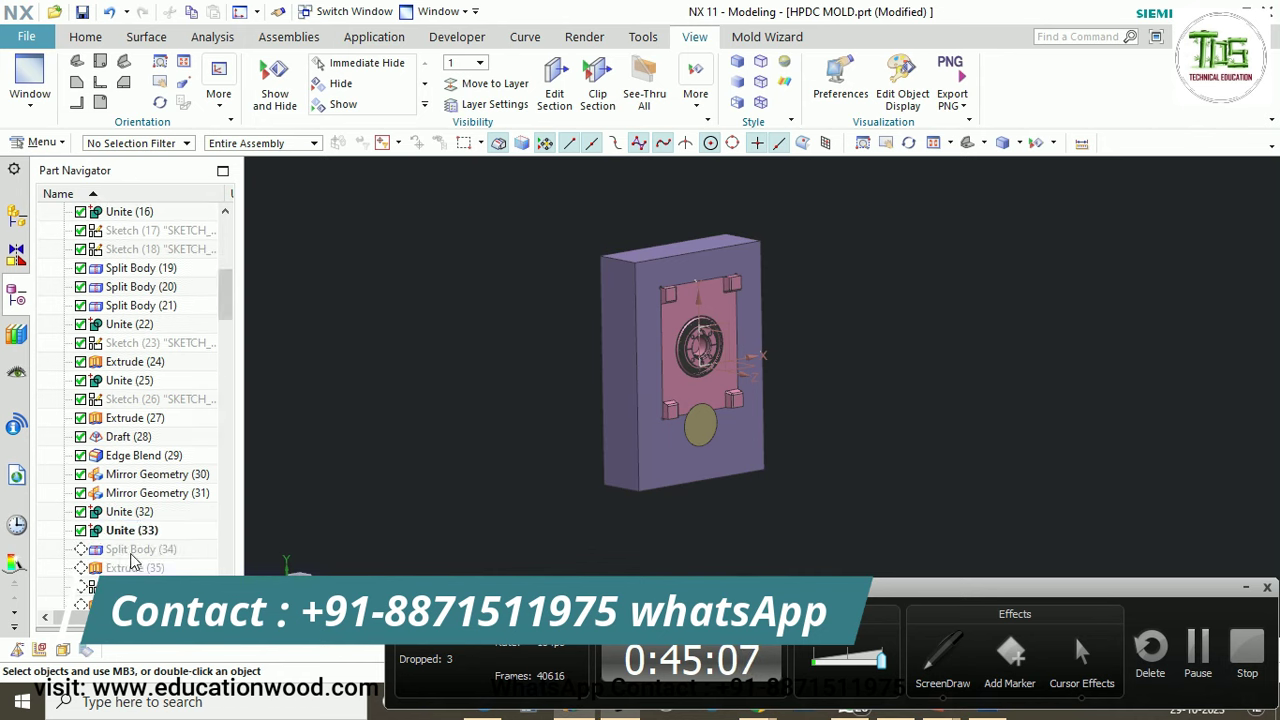
{"action": "right_click", "coordinate": [130, 556]}
{"action": "left_click", "coordinate": [182, 364]}
Cut a One Plane section view through the closed mold halves and face it squarely at the tan block.
{"action": "middle_click_drag", "start_coordinate": [580, 417], "coordinate": [665, 419]}
{"action": "key", "text": "ctrl+h"}
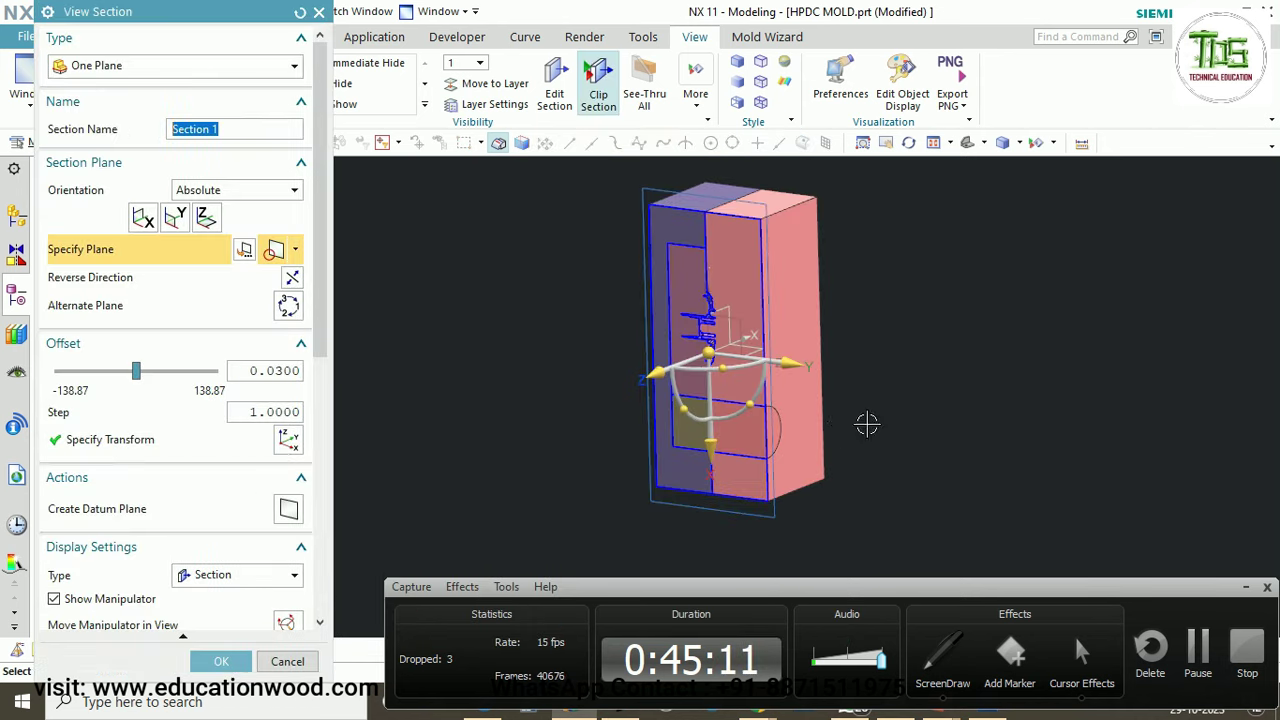
{"action": "middle_click_drag", "start_coordinate": [839, 425], "coordinate": [872, 413]}
{"action": "key", "text": "F8"}
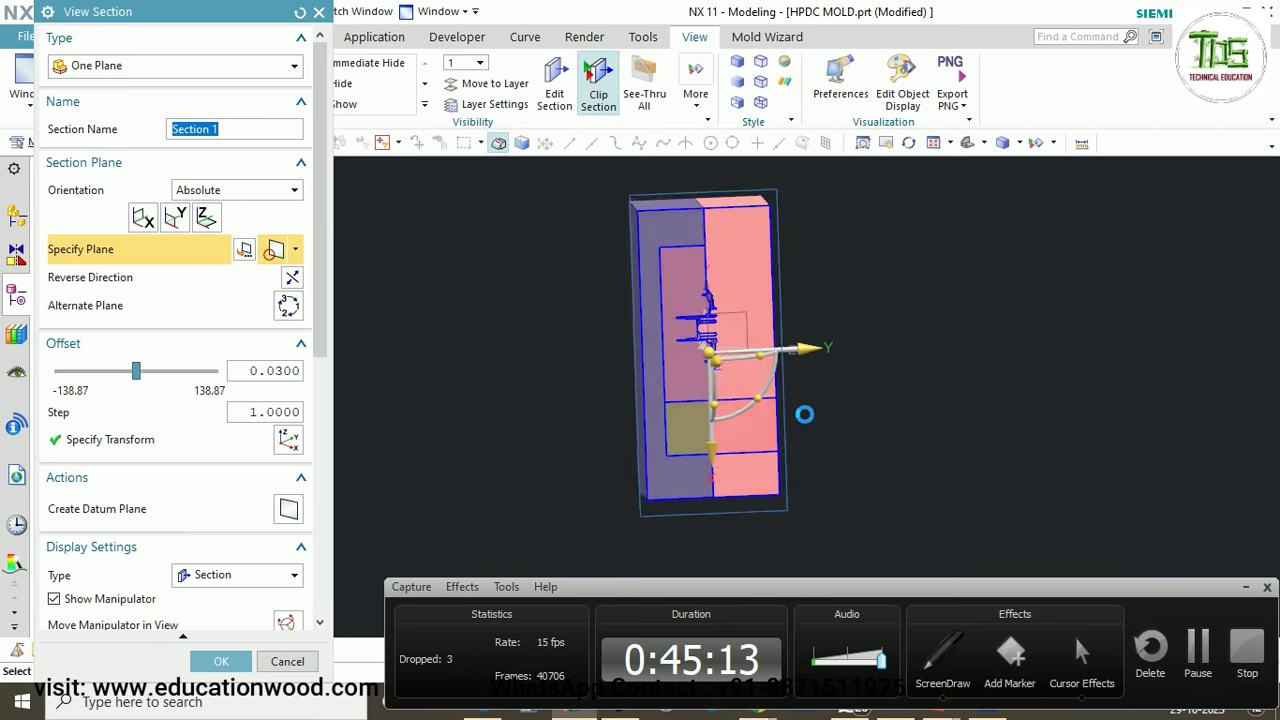
{"action": "scroll", "coordinate": [661, 411], "scroll_direction": "up", "scroll_amount": 1}
{"action": "scroll", "coordinate": [660, 410], "scroll_direction": "up", "scroll_amount": 4}
Label the tan block as the diffuser, sketch its stepped extension into the pink half and hatch both areas.
{"action": "left_click", "coordinate": [930, 652]}
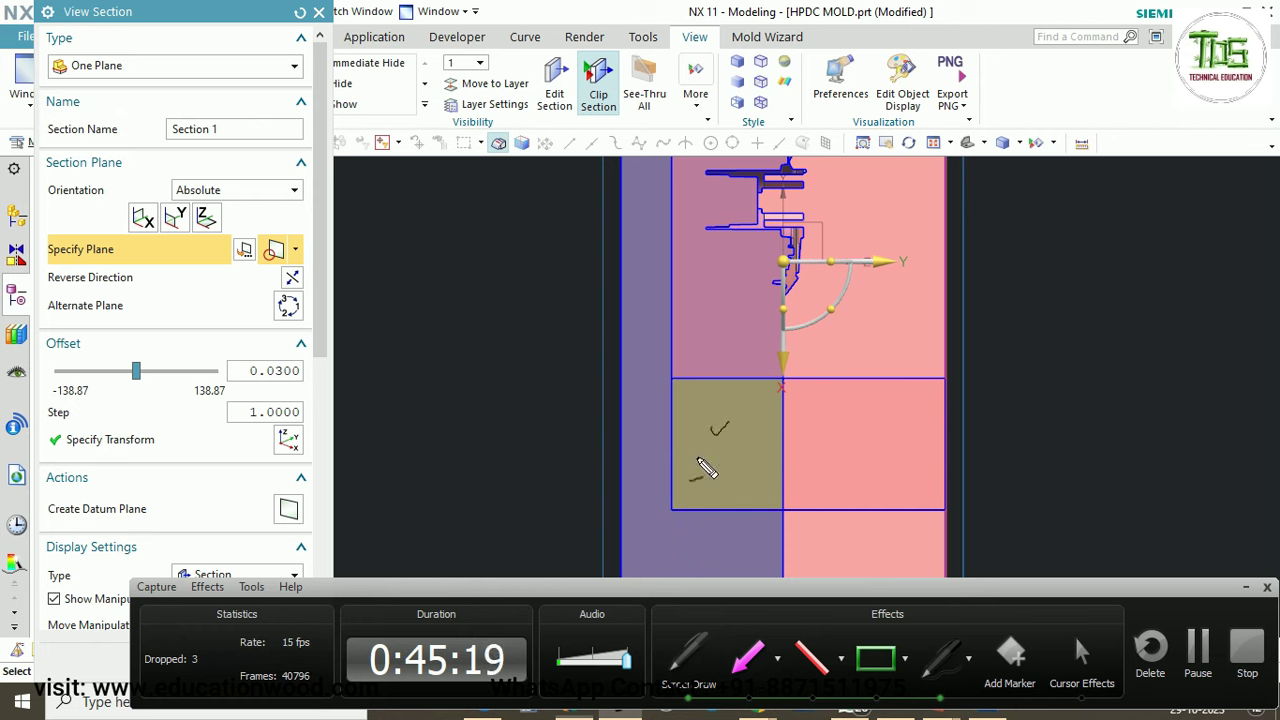
{"action": "left_click_drag", "start_coordinate": [583, 477], "coordinate": [543, 466]}
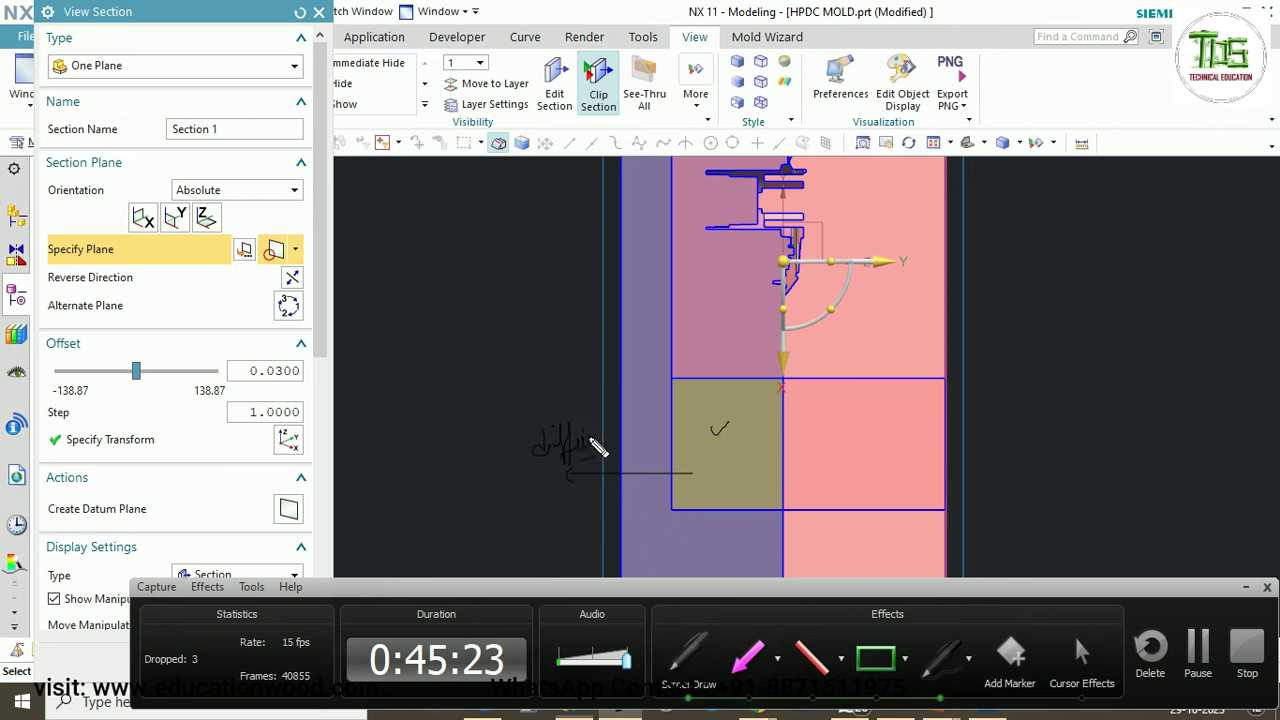
{"action": "left_click_drag", "start_coordinate": [715, 479], "coordinate": [726, 477]}
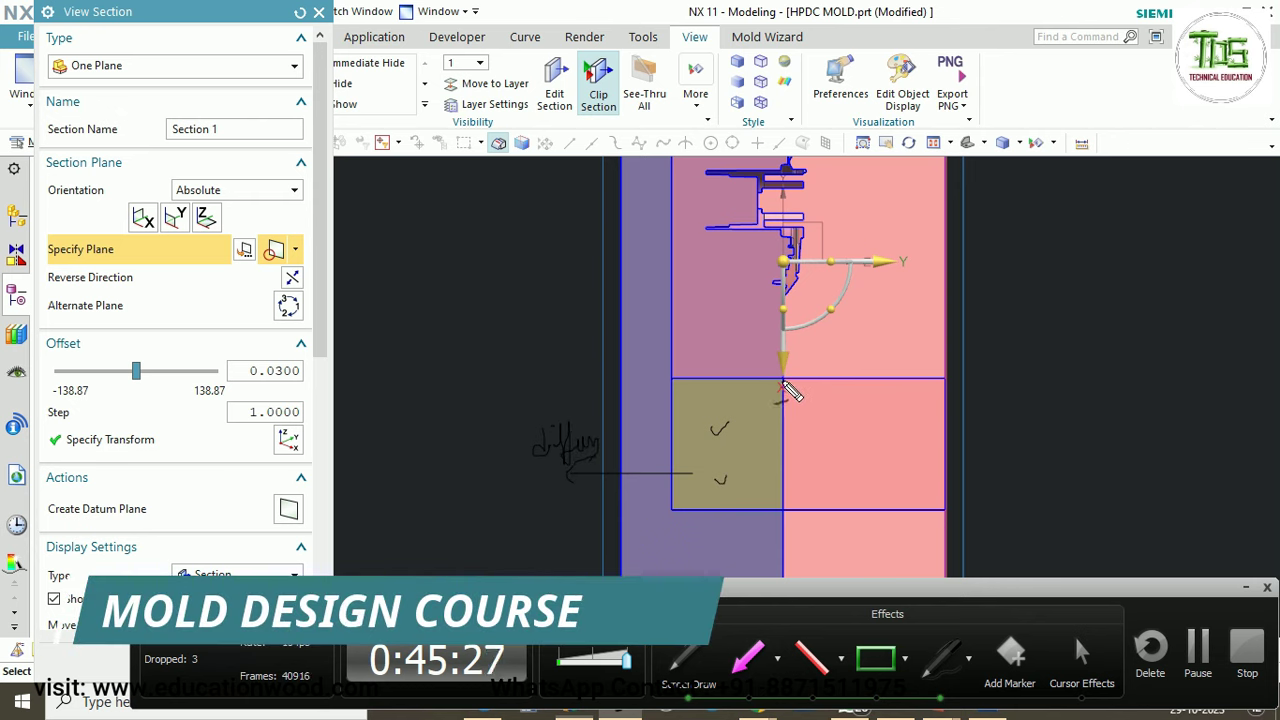
{"action": "mouse_move", "coordinate": [800, 460]}
{"action": "left_mouse_down"}
{"action": "mouse_move", "coordinate": [857, 470]}
{"action": "mouse_move", "coordinate": [850, 486]}
{"action": "mouse_move", "coordinate": [796, 489]}
{"action": "left_mouse_up"}
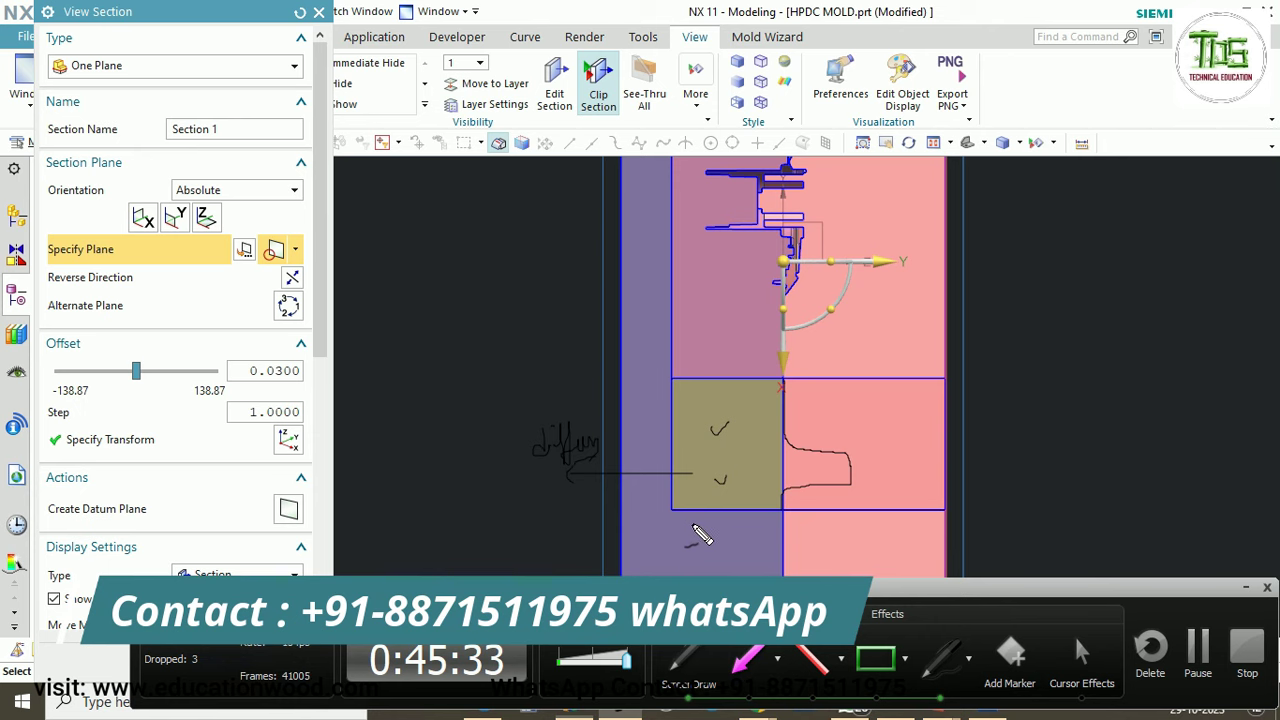
{"action": "mouse_move", "coordinate": [688, 400]}
{"action": "left_mouse_down"}
{"action": "mouse_move", "coordinate": [735, 418]}
{"action": "mouse_move", "coordinate": [745, 457]}
{"action": "mouse_move", "coordinate": [798, 455]}
{"action": "mouse_move", "coordinate": [817, 483]}
{"action": "left_mouse_up"}
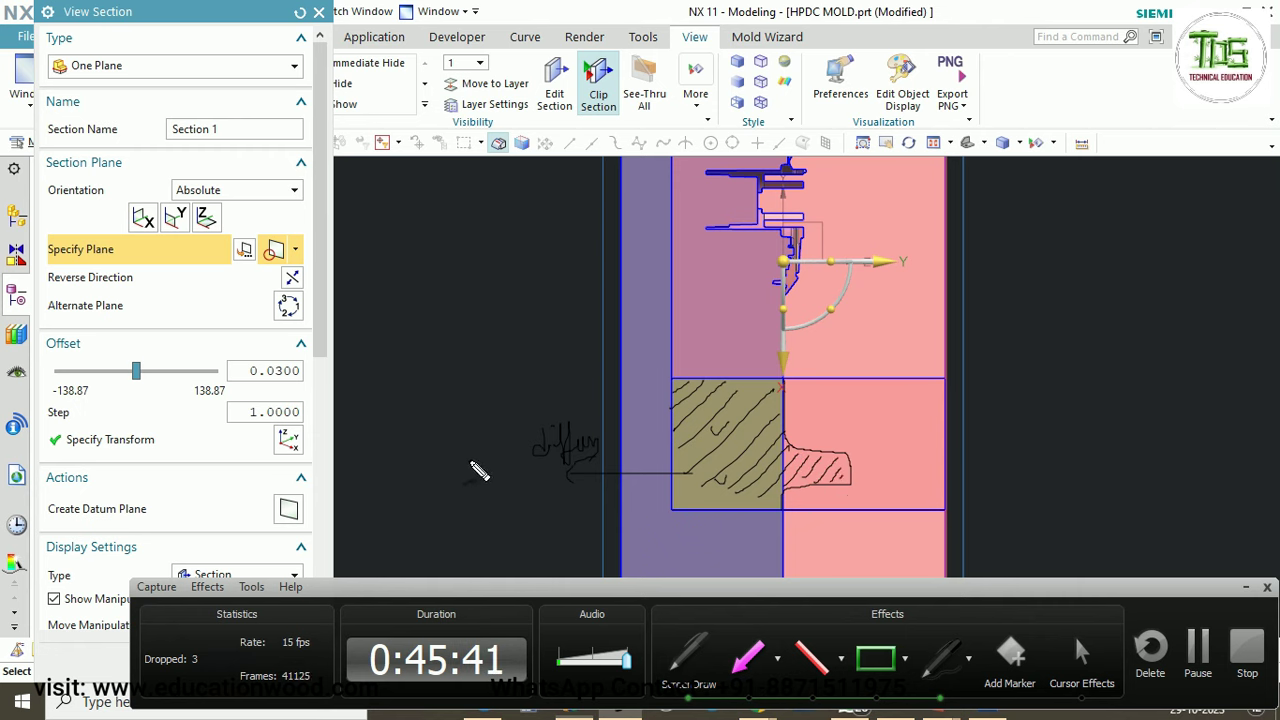
Sketch the sleeve's bore lines beside the diffuser and a plunger with its rod, marking the space ahead with a green rectangle.
{"action": "mouse_move", "coordinate": [852, 528]}
{"action": "left_mouse_down"}
{"action": "mouse_move", "coordinate": [866, 522]}
{"action": "mouse_move", "coordinate": [870, 485]}
{"action": "mouse_move", "coordinate": [946, 484]}
{"action": "left_mouse_up"}
{"action": "left_click_drag", "start_coordinate": [795, 410], "coordinate": [838, 413]}
{"action": "left_click_drag", "start_coordinate": [926, 410], "coordinate": [943, 406]}
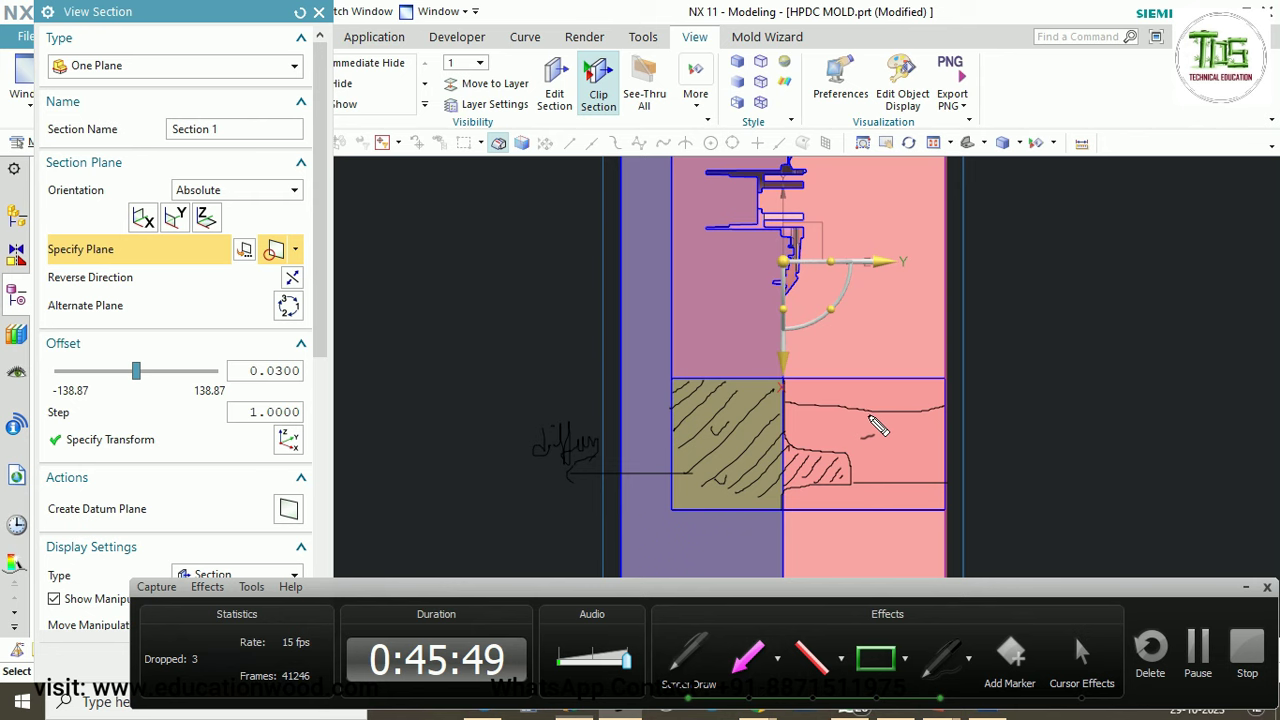
{"action": "left_click_drag", "start_coordinate": [866, 416], "coordinate": [888, 479]}
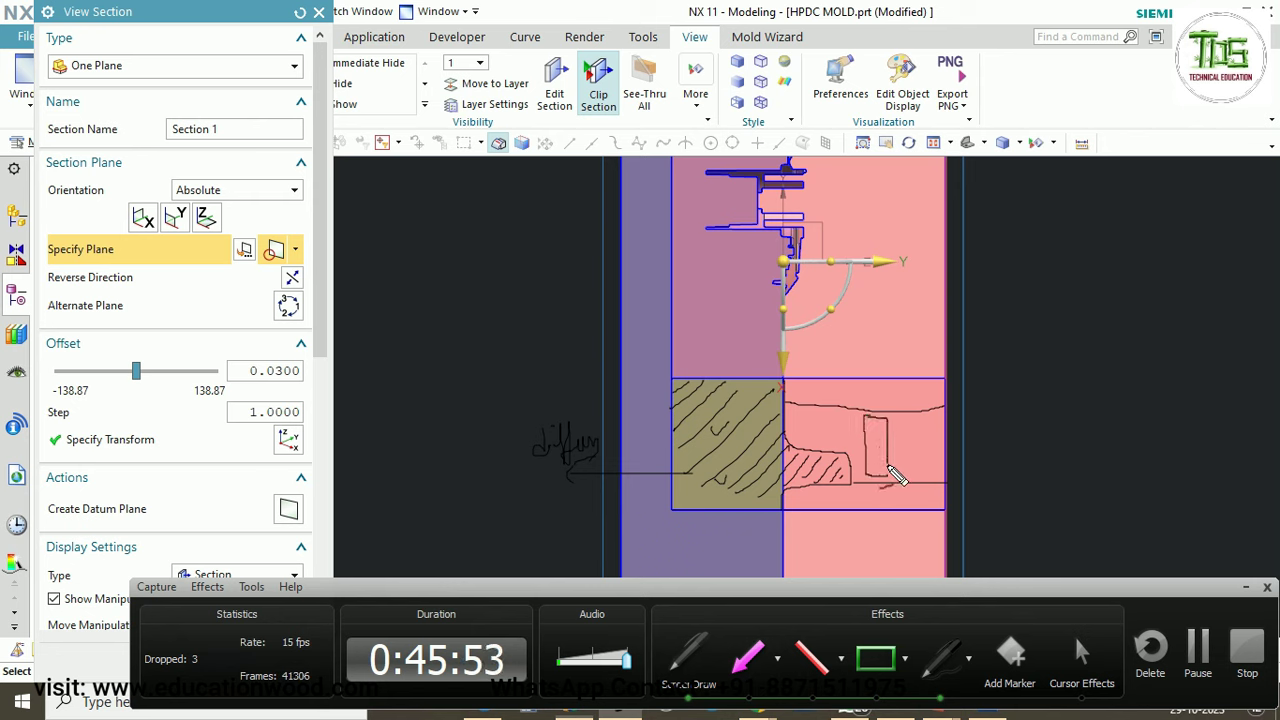
{"action": "mouse_move", "coordinate": [886, 441]}
{"action": "left_mouse_down"}
{"action": "mouse_move", "coordinate": [980, 441]}
{"action": "mouse_move", "coordinate": [851, 452]}
{"action": "mouse_move", "coordinate": [866, 489]}
{"action": "left_mouse_up"}
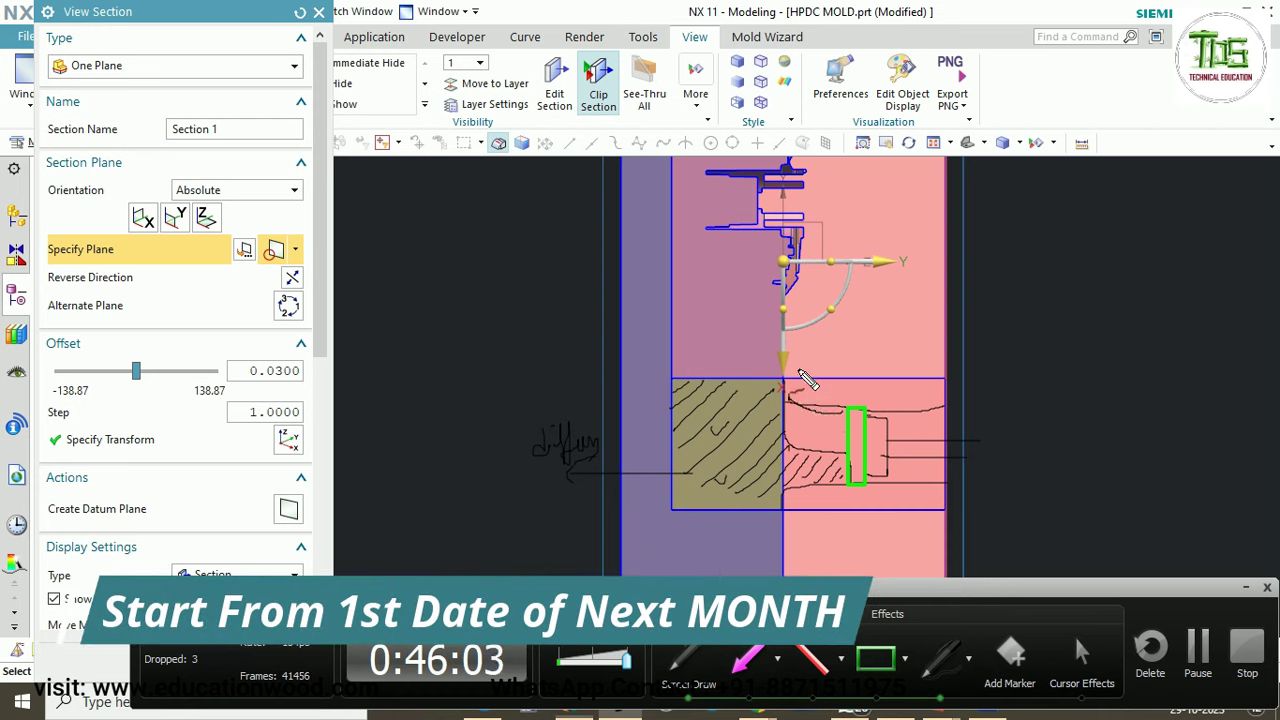
Sketch the curved metal flow path from the sleeve up to the part, and clear the markup to leave the section view.
{"action": "mouse_move", "coordinate": [799, 359]}
{"action": "left_mouse_down"}
{"action": "mouse_move", "coordinate": [803, 393]}
{"action": "mouse_move", "coordinate": [826, 412]}
{"action": "left_mouse_up"}
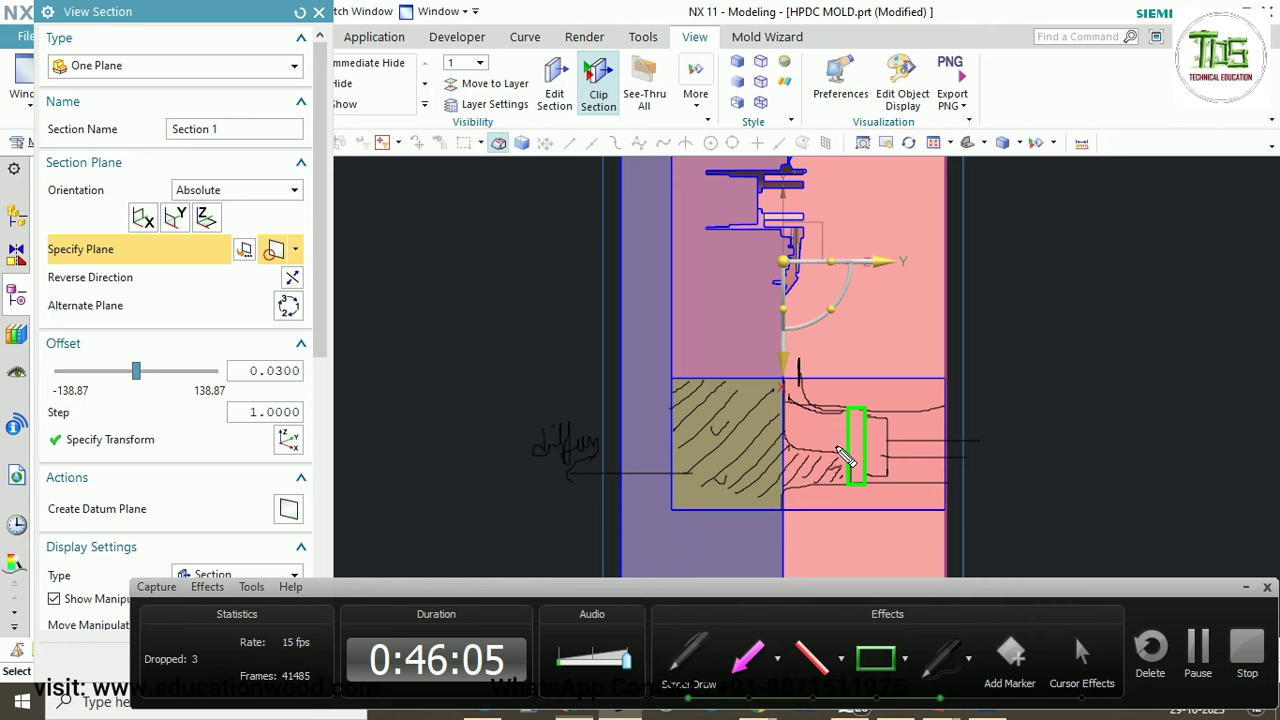
{"action": "left_click_drag", "start_coordinate": [784, 347], "coordinate": [781, 324]}
{"action": "left_click_drag", "start_coordinate": [799, 367], "coordinate": [800, 323]}
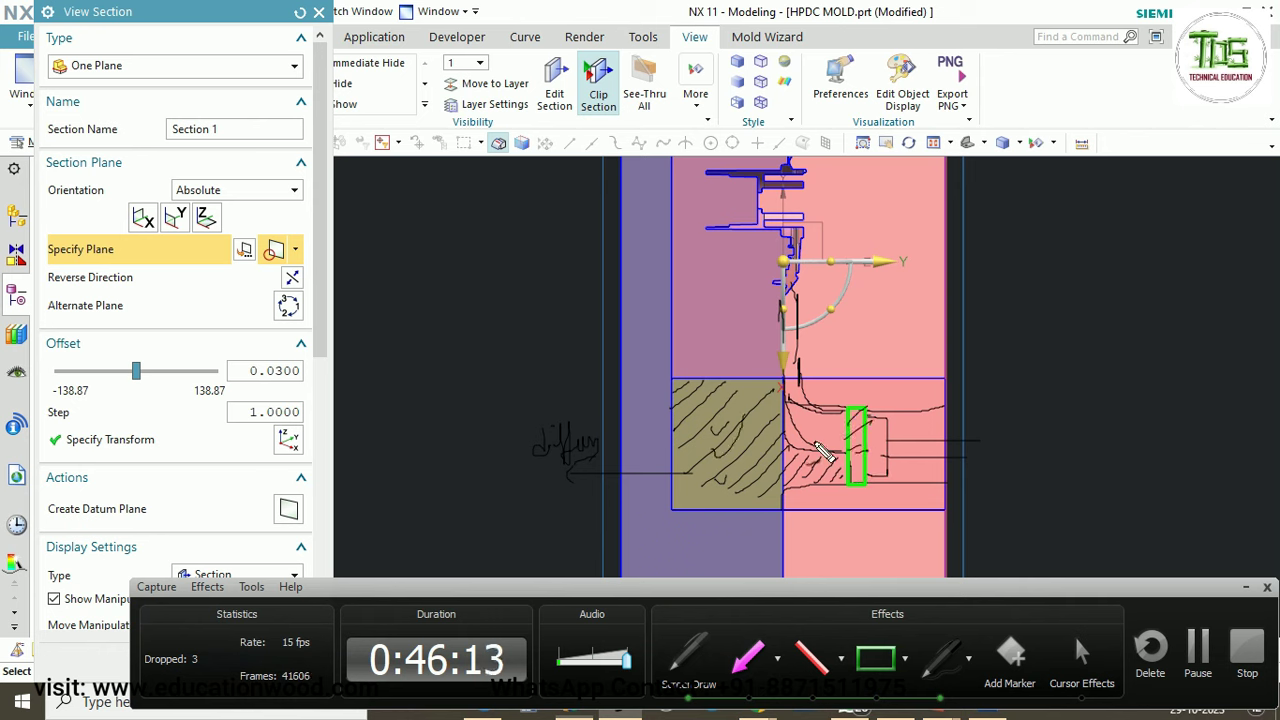
{"action": "key", "text": "Escape"}
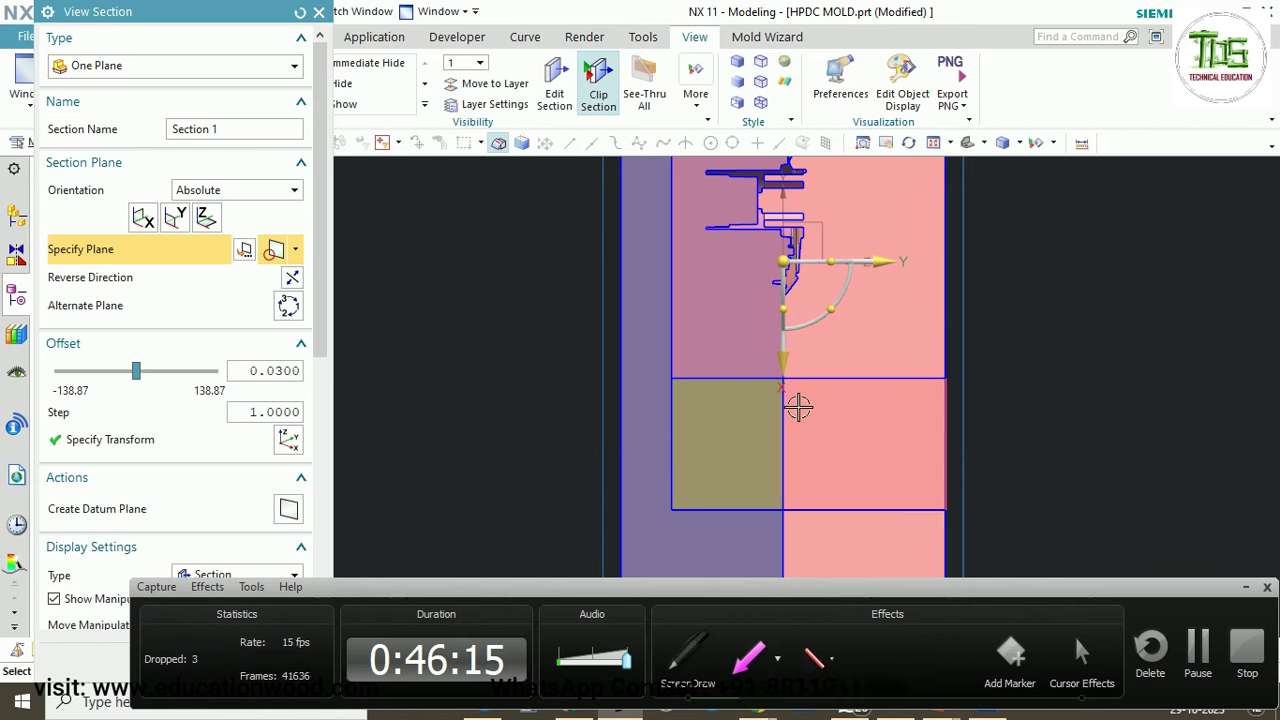
{"action": "key", "text": "Escape"}
Hide the pink mold half and the pink cylinder to expose the purple half with its insert and tan diffuser.
{"action": "scroll", "coordinate": [695, 374], "scroll_direction": "down", "scroll_amount": 5}
{"action": "middle_click_drag", "start_coordinate": [837, 337], "coordinate": [809, 317]}
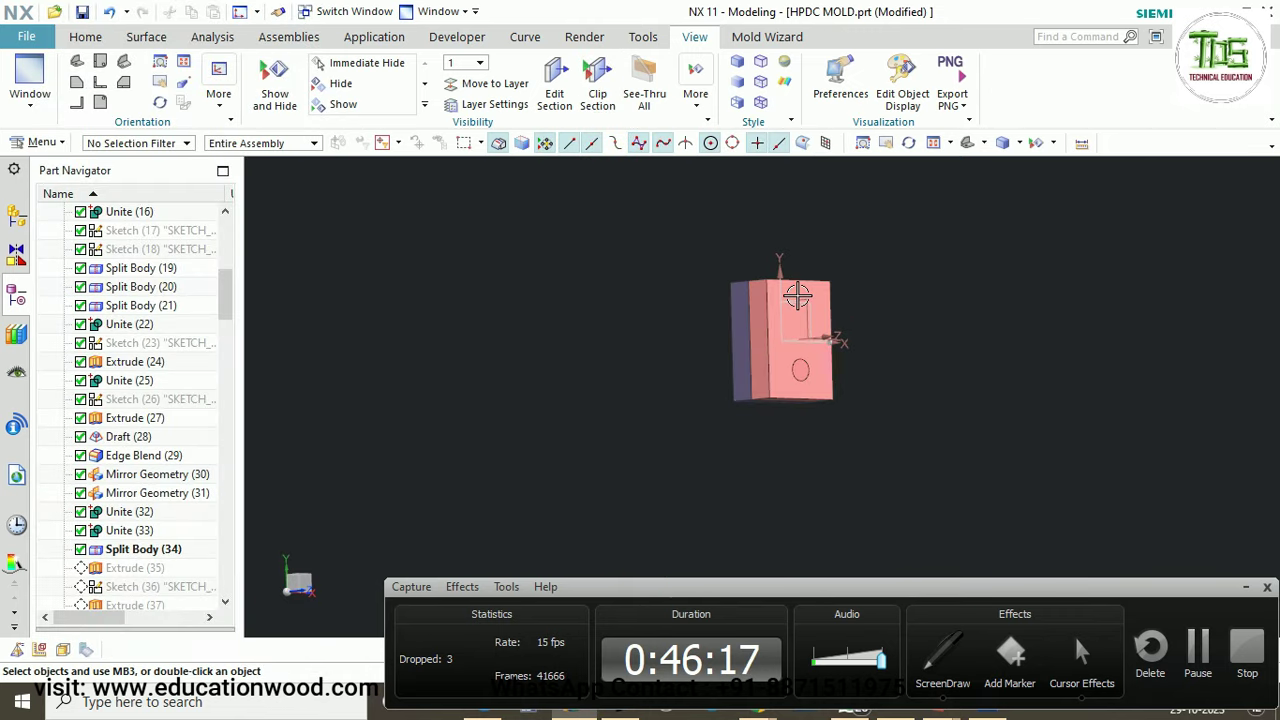
{"action": "scroll", "coordinate": [809, 317], "scroll_direction": "up", "scroll_amount": 5}
{"action": "key", "text": "ctrl+shift+i"}
{"action": "left_click", "coordinate": [833, 331]}
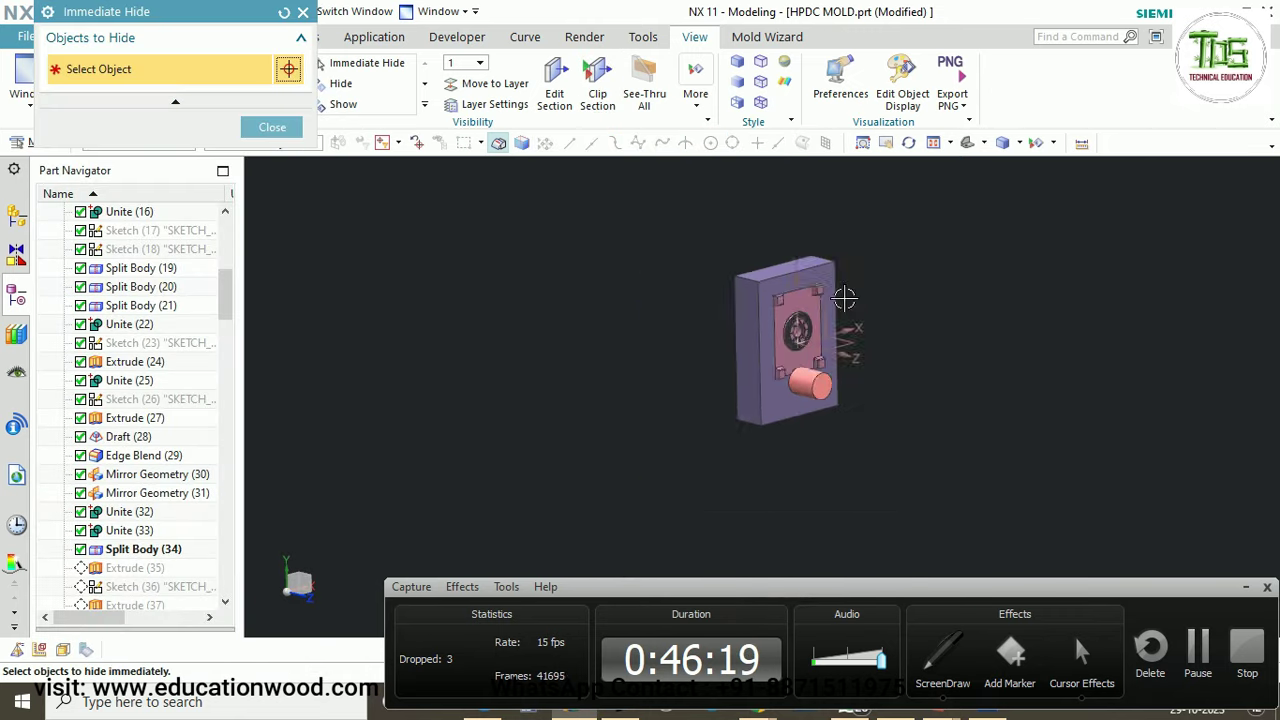
{"action": "left_click", "coordinate": [782, 417]}
{"action": "scroll", "coordinate": [786, 388], "scroll_direction": "down", "scroll_amount": 2}
{"action": "scroll", "coordinate": [786, 388], "scroll_direction": "up", "scroll_amount": 1}
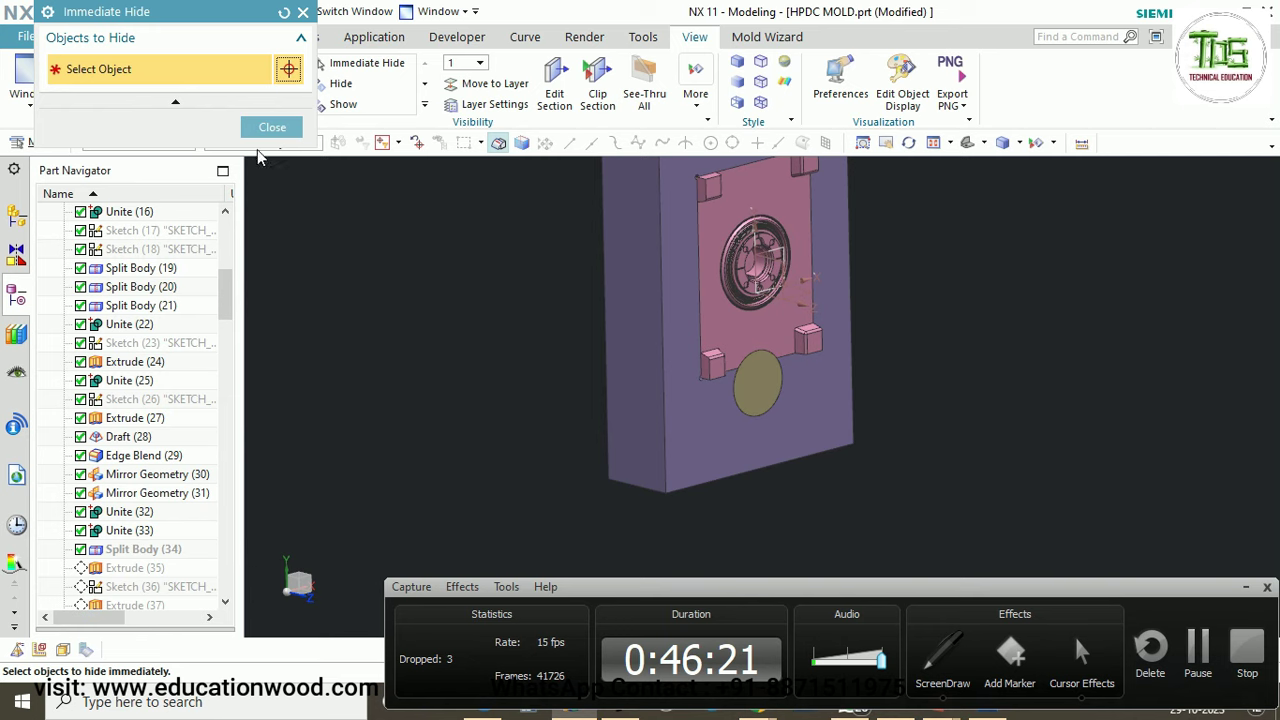
{"action": "left_click", "coordinate": [272, 127]}
{"action": "scroll", "coordinate": [638, 415], "scroll_direction": "down", "scroll_amount": 3}
{"action": "scroll", "coordinate": [683, 323], "scroll_direction": "up", "scroll_amount": 2}
{"action": "scroll", "coordinate": [700, 335], "scroll_direction": "down", "scroll_amount": 1}
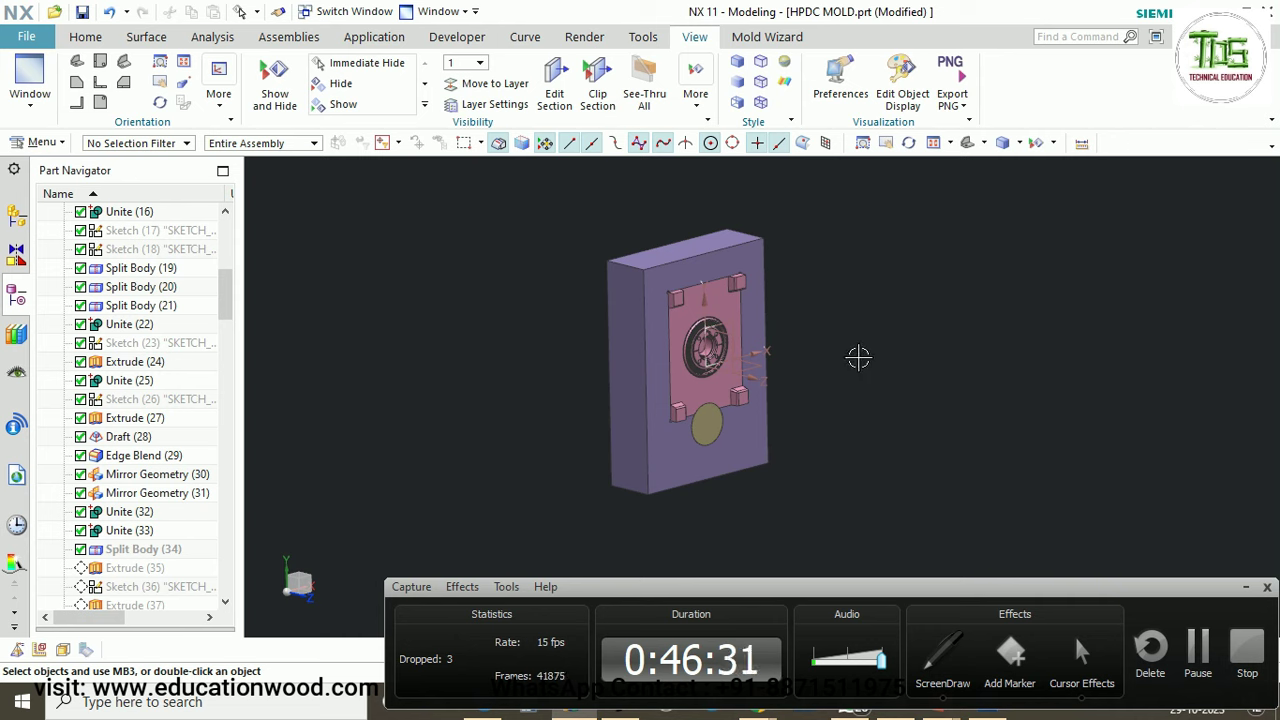
Make Extrude (35) the current feature and inspect the hollow pink cylinder in front of the diffuser.
{"action": "scroll", "coordinate": [157, 590], "scroll_direction": "down", "scroll_amount": 1}
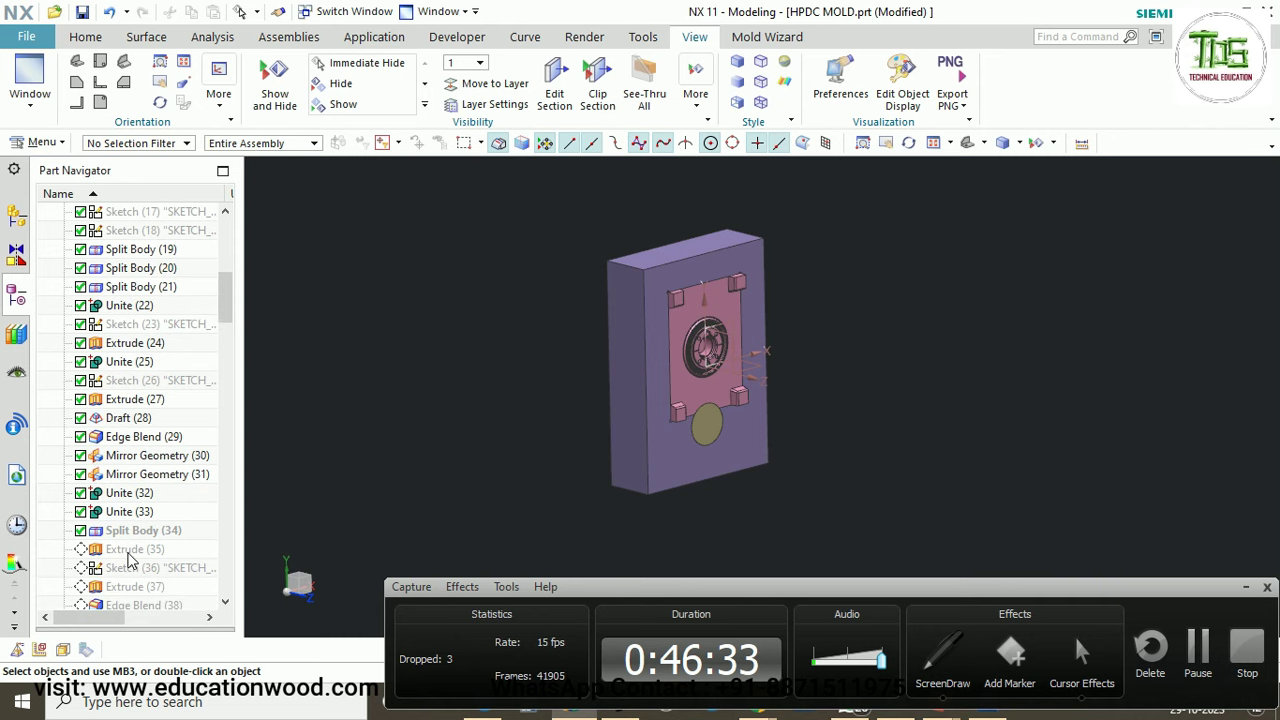
{"action": "right_click", "coordinate": [127, 562]}
{"action": "left_click", "coordinate": [168, 370]}
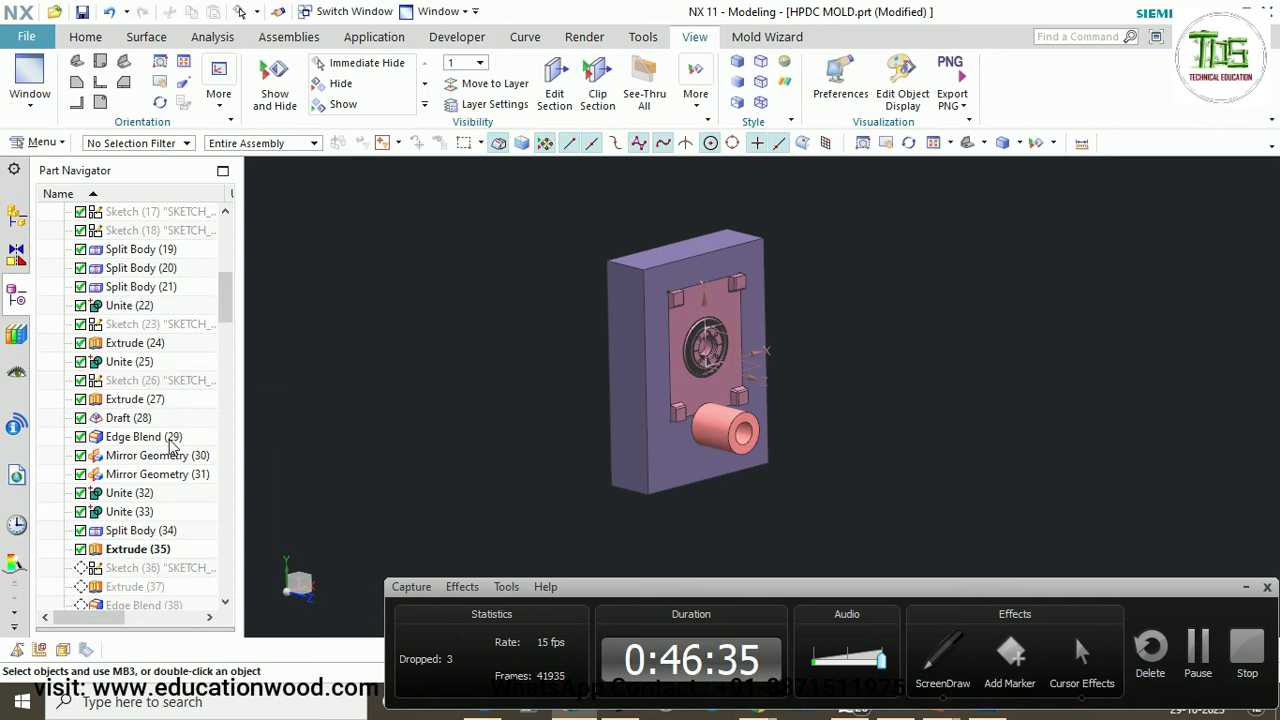
{"action": "scroll", "coordinate": [691, 451], "scroll_direction": "up", "scroll_amount": 2}
{"action": "scroll", "coordinate": [788, 395], "scroll_direction": "down", "scroll_amount": 1}
{"action": "scroll", "coordinate": [783, 400], "scroll_direction": "up", "scroll_amount": 2}
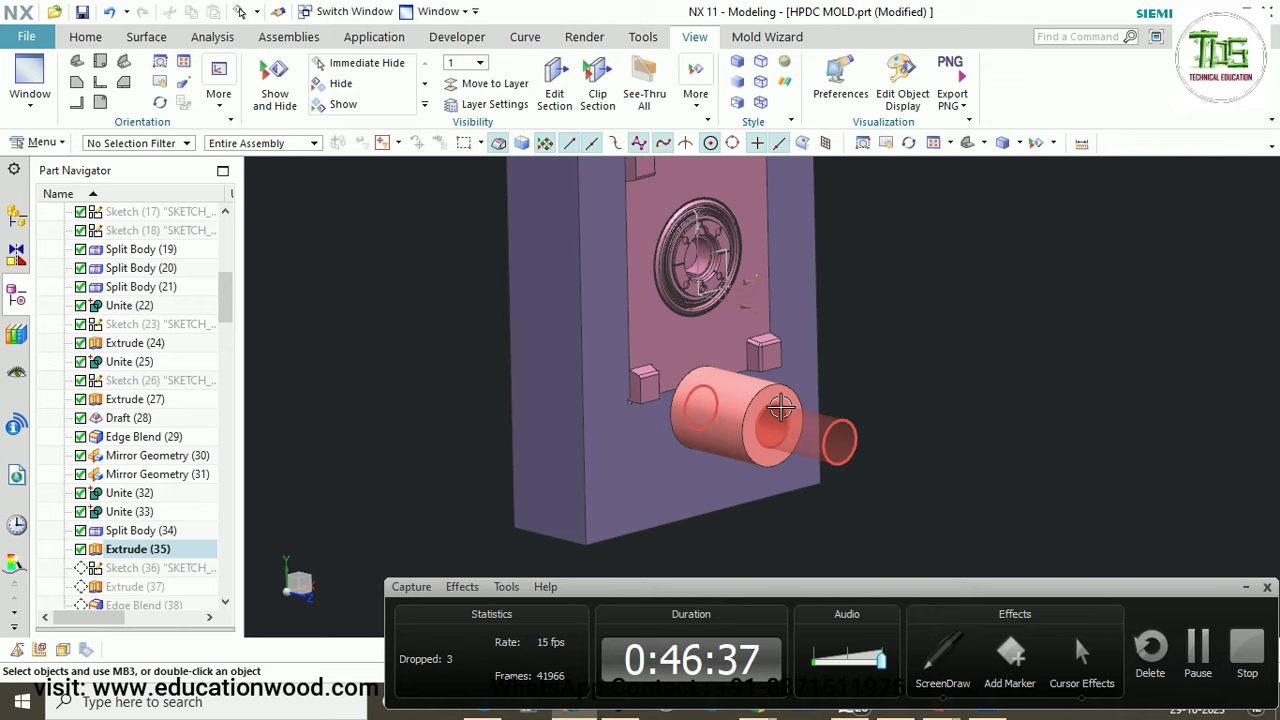
{"action": "scroll", "coordinate": [780, 408], "scroll_direction": "up", "scroll_amount": 2}
Make Sketch (36) the current feature and turn off the sketch layer so only the mold bodies stay displayed.
{"action": "right_click", "coordinate": [130, 568]}
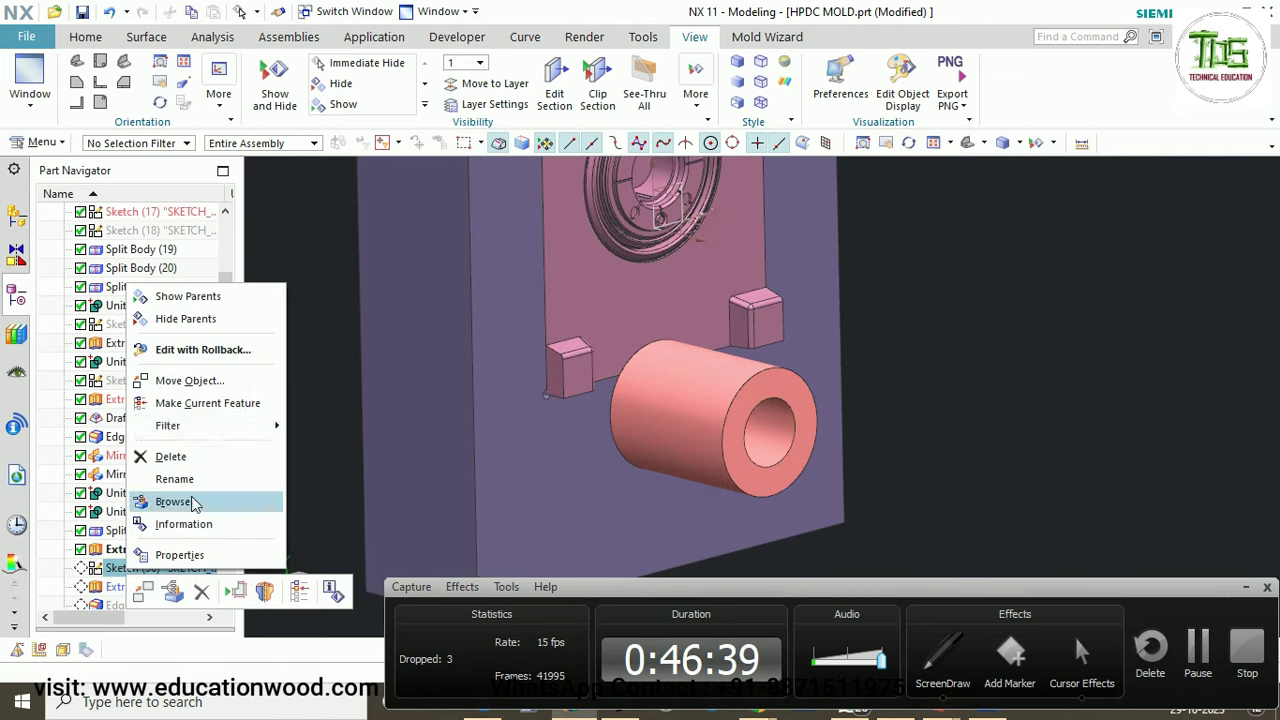
{"action": "left_click", "coordinate": [207, 403]}
{"action": "scroll", "coordinate": [557, 430], "scroll_direction": "down", "scroll_amount": 3}
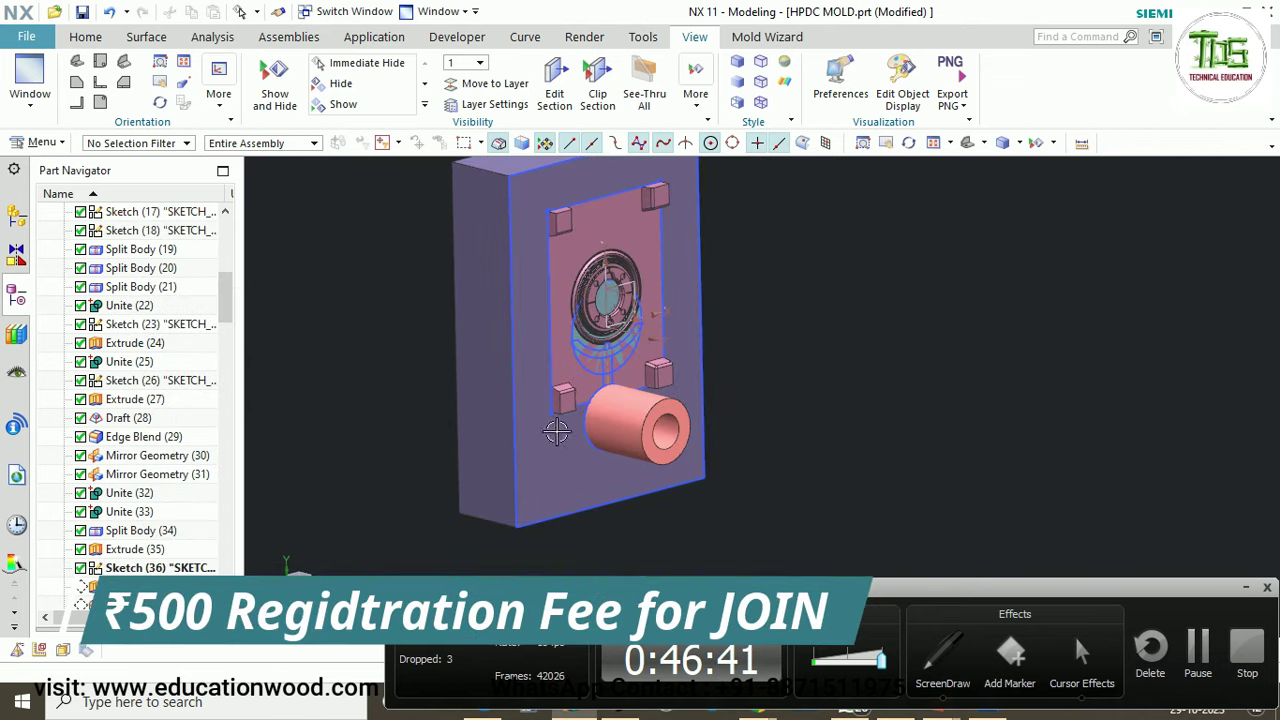
{"action": "scroll", "coordinate": [200, 530], "scroll_direction": "down", "scroll_amount": 1}
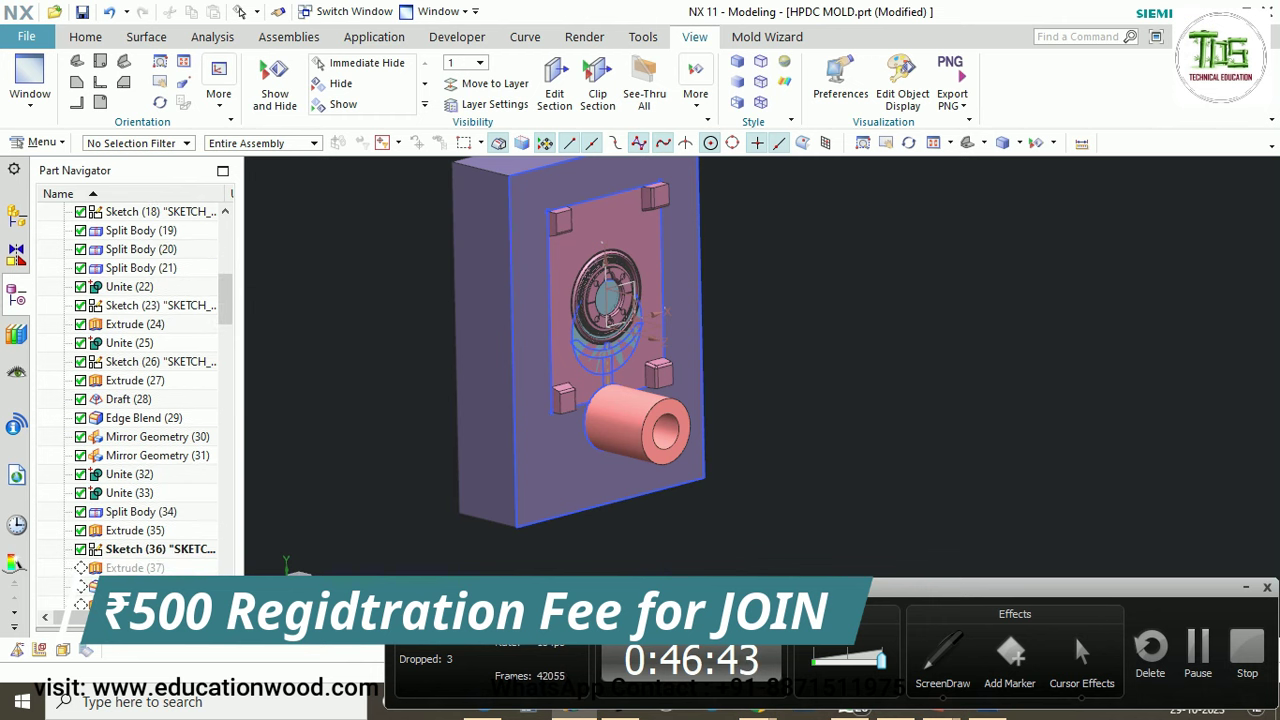
{"action": "left_click", "coordinate": [490, 104]}
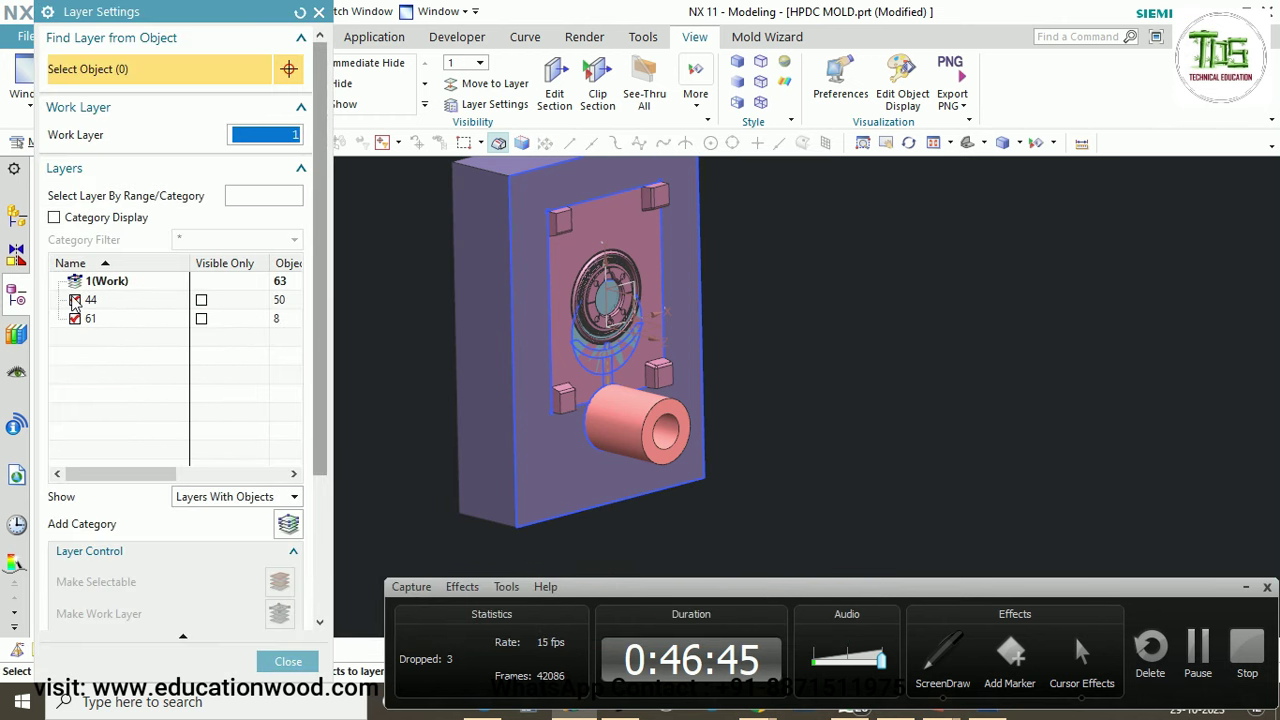
{"action": "left_click", "coordinate": [287, 662]}
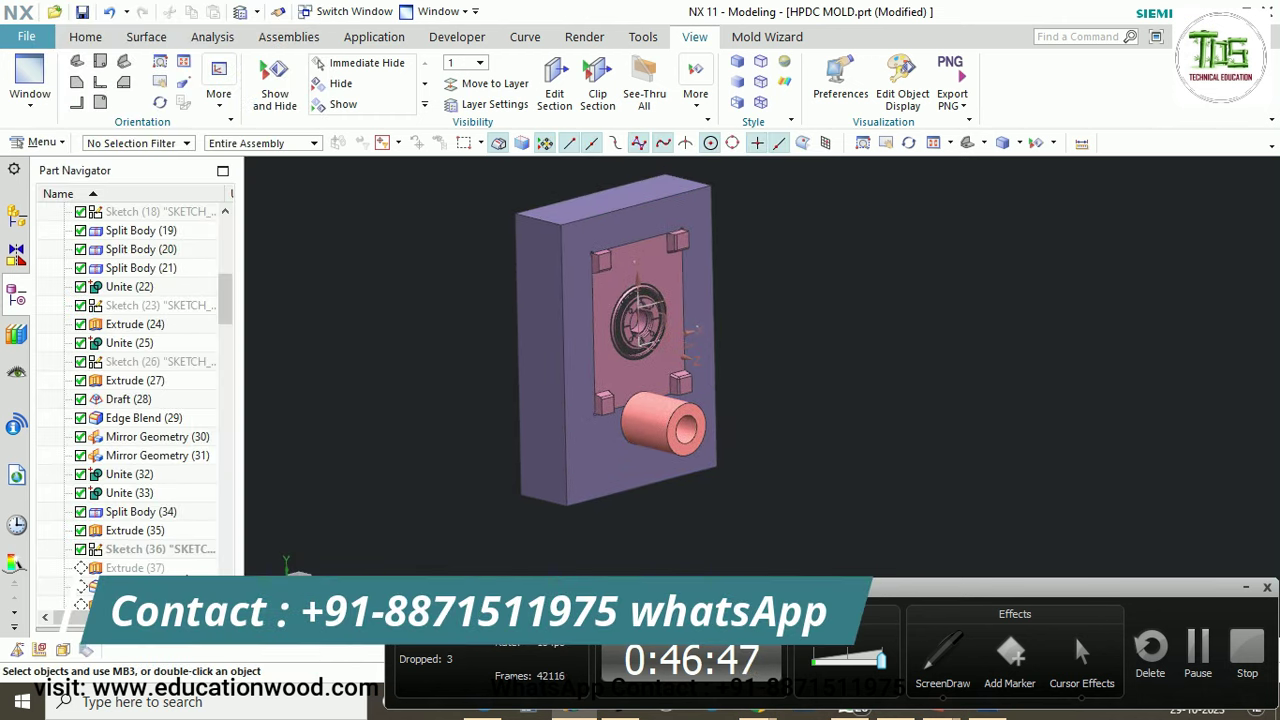
Examine the hollow pink cylinder on the purple half, swapping the shown and hidden bodies to compare both sides.
{"action": "scroll", "coordinate": [150, 400], "scroll_direction": "down", "scroll_amount": 3}
{"action": "scroll", "coordinate": [645, 430], "scroll_direction": "down", "scroll_amount": 2}
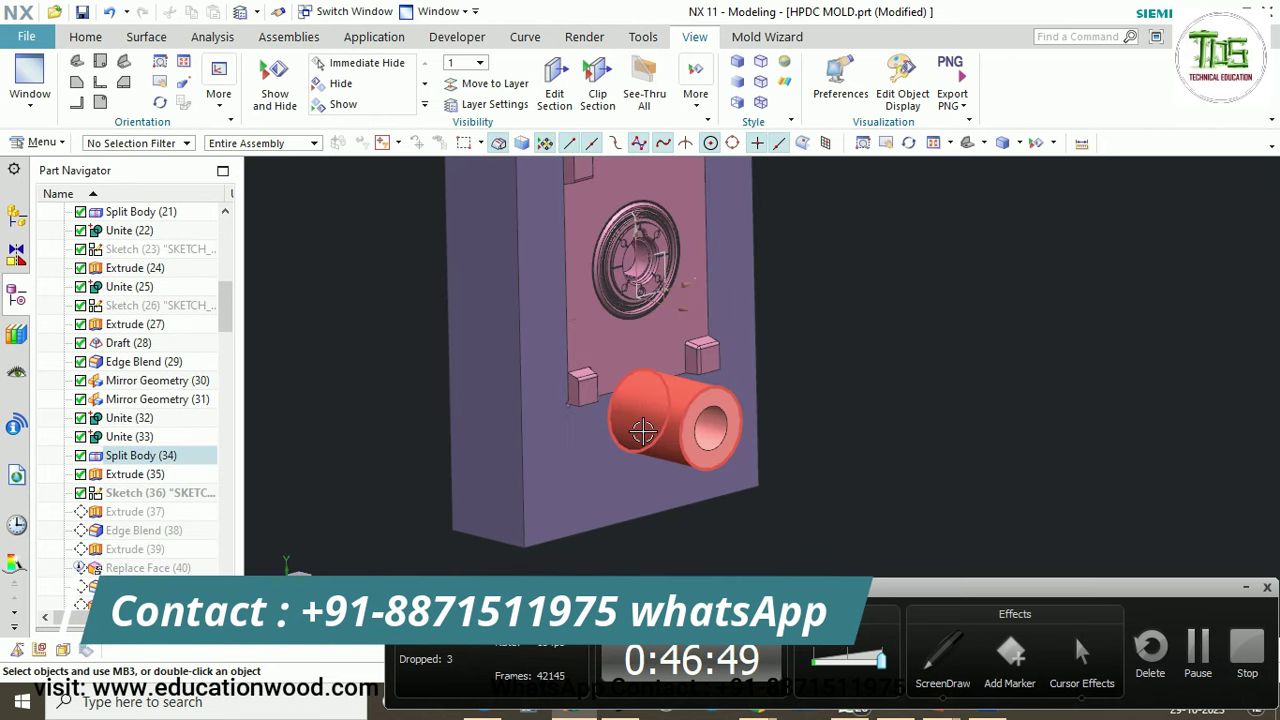
{"action": "middle_click_drag", "start_coordinate": [645, 430], "coordinate": [768, 510]}
{"action": "scroll", "coordinate": [769, 440], "scroll_direction": "up", "scroll_amount": 1}
{"action": "key", "text": "ctrl+shift+b"}
{"action": "scroll", "coordinate": [769, 512], "scroll_direction": "down", "scroll_amount": 1}
{"action": "scroll", "coordinate": [770, 515], "scroll_direction": "up", "scroll_amount": 2}
{"action": "scroll", "coordinate": [697, 290], "scroll_direction": "down", "scroll_amount": 1}
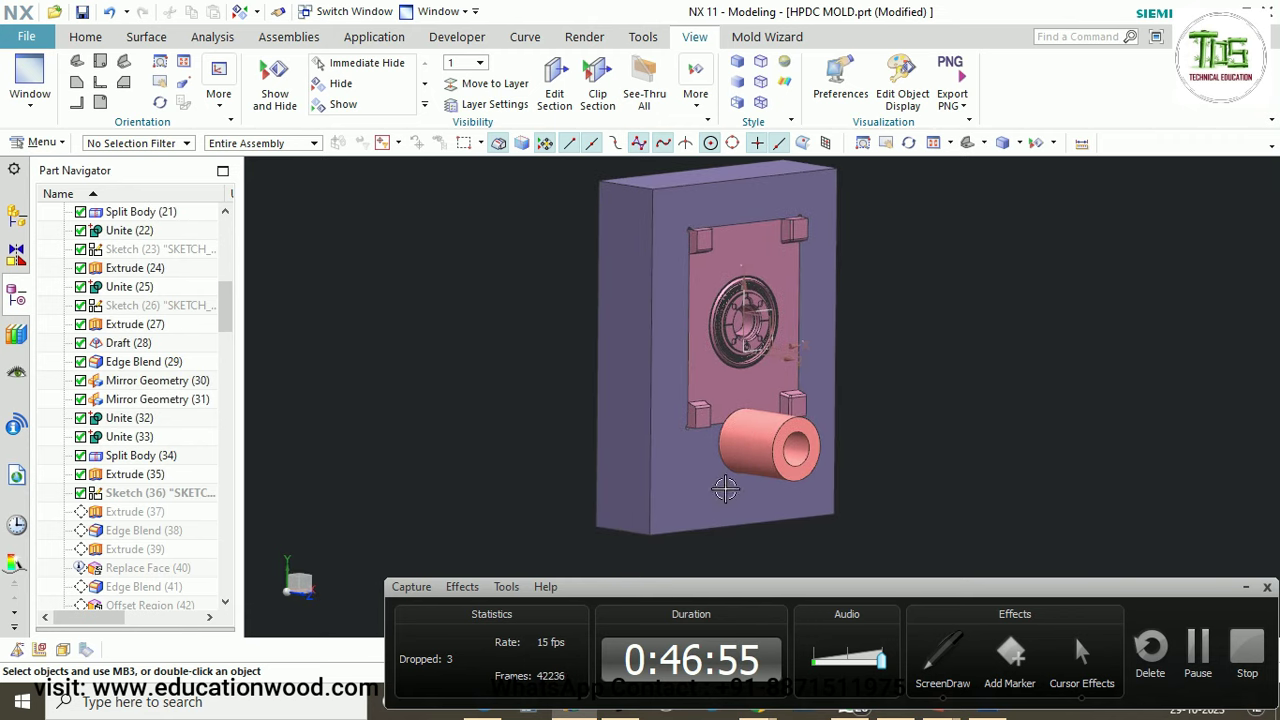
Make Extrude (100) the current feature and hide the pink insert block covering the purple half.
{"action": "left_click_drag", "start_coordinate": [224, 313], "coordinate": [226, 470]}
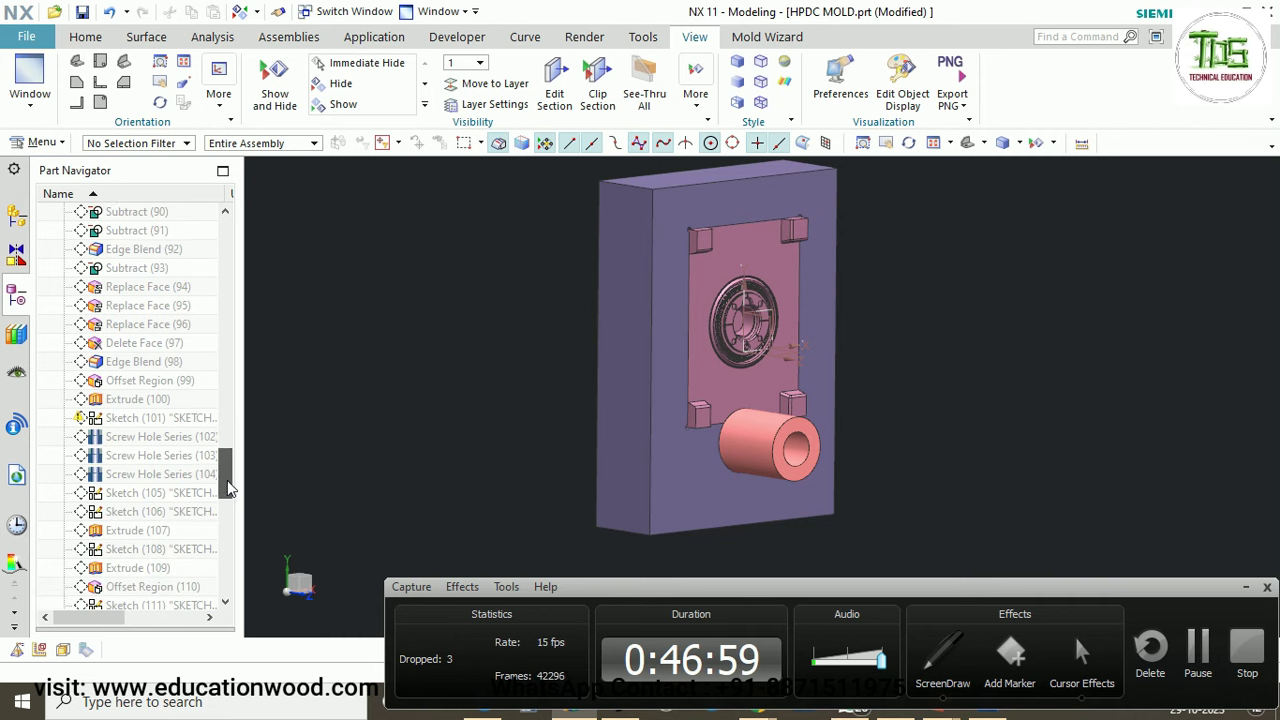
{"action": "right_click", "coordinate": [140, 400]}
{"action": "left_click", "coordinate": [167, 215]}
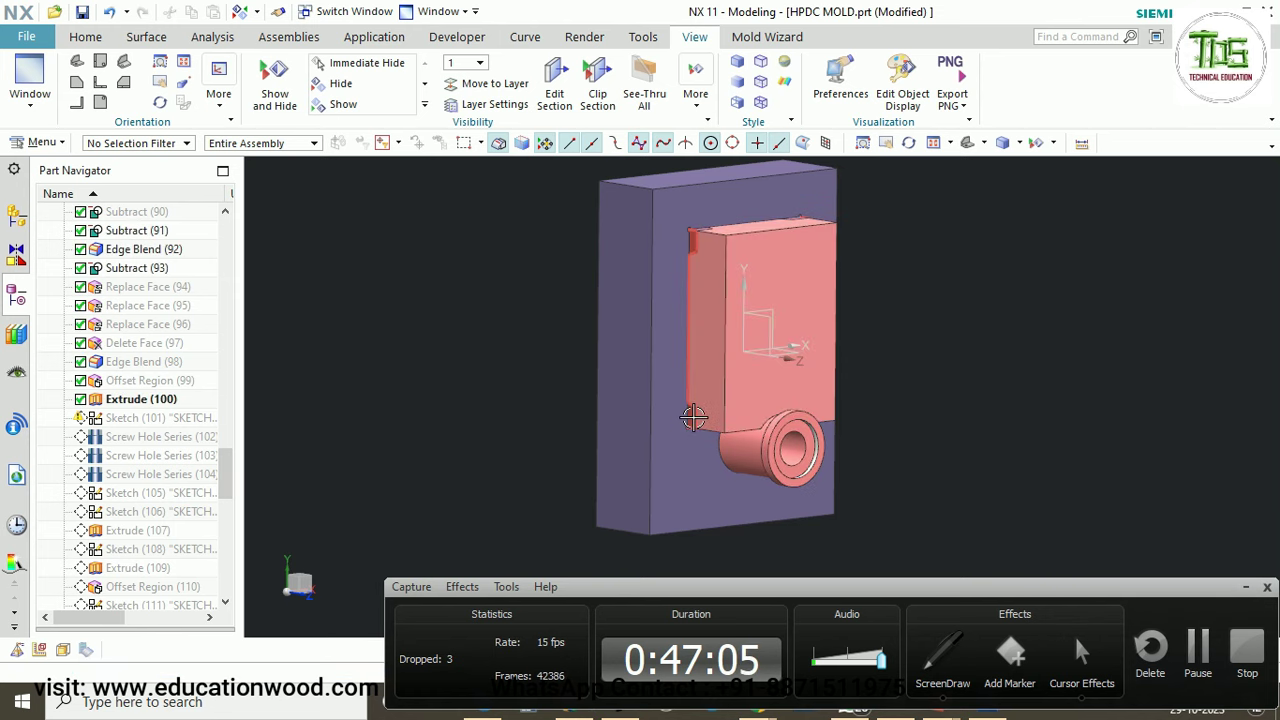
{"action": "scroll", "coordinate": [749, 380], "scroll_direction": "up", "scroll_amount": 4}
{"action": "key", "text": "ctrl+shift+i"}
{"action": "left_click", "coordinate": [773, 372]}
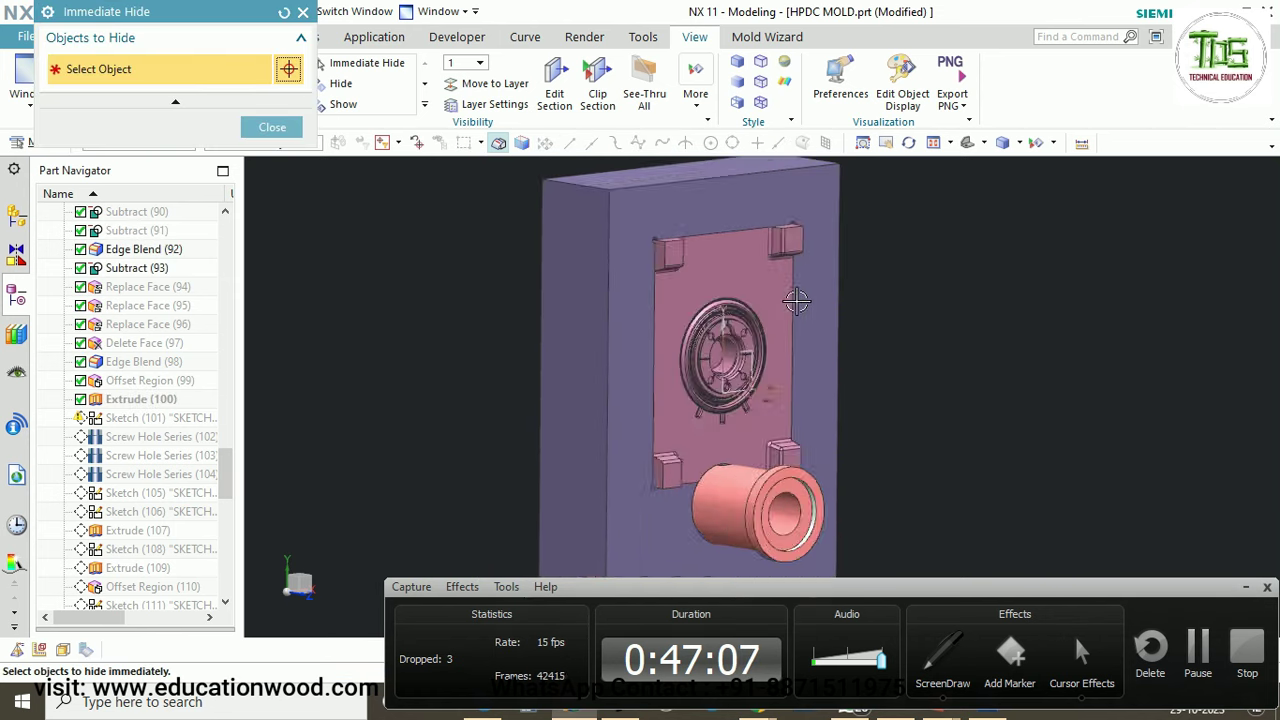
{"action": "left_click", "coordinate": [276, 131]}
Swap the shown and hidden bodies and examine the casting, gates and runner on the pink mold half.
{"action": "scroll", "coordinate": [573, 305], "scroll_direction": "down", "scroll_amount": 4}
{"action": "scroll", "coordinate": [634, 401], "scroll_direction": "up", "scroll_amount": 1}
{"action": "key", "text": "ctrl+shift+b"}
{"action": "middle_click_drag", "start_coordinate": [634, 401], "coordinate": [718, 397]}
{"action": "scroll", "coordinate": [771, 420], "scroll_direction": "up", "scroll_amount": 2}
{"action": "scroll", "coordinate": [718, 397], "scroll_direction": "up", "scroll_amount": 2}
{"action": "scroll", "coordinate": [718, 397], "scroll_direction": "up", "scroll_amount": 2}
{"action": "mouse_move", "coordinate": [714, 345]}
{"action": "middle_mouse_down"}
{"action": "mouse_move", "coordinate": [702, 335]}
{"action": "mouse_move", "coordinate": [714, 340]}
{"action": "middle_mouse_up"}
{"action": "scroll", "coordinate": [714, 340], "scroll_direction": "down", "scroll_amount": 2}
{"action": "scroll", "coordinate": [714, 335], "scroll_direction": "up", "scroll_amount": 3}
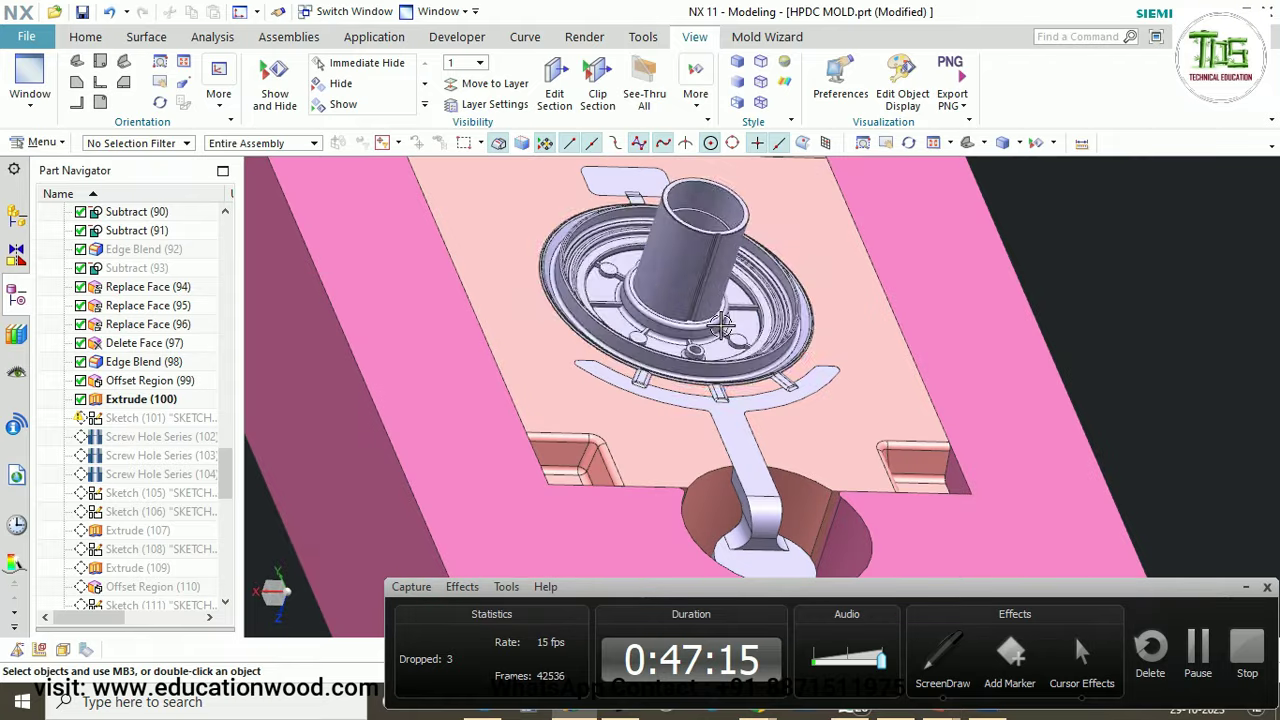
Hide the casting with its runner to expose the pink insert's cavity and brown core pins.
{"action": "key", "text": "ctrl+shift+i"}
{"action": "scroll", "coordinate": [717, 306], "scroll_direction": "up", "scroll_amount": 2}
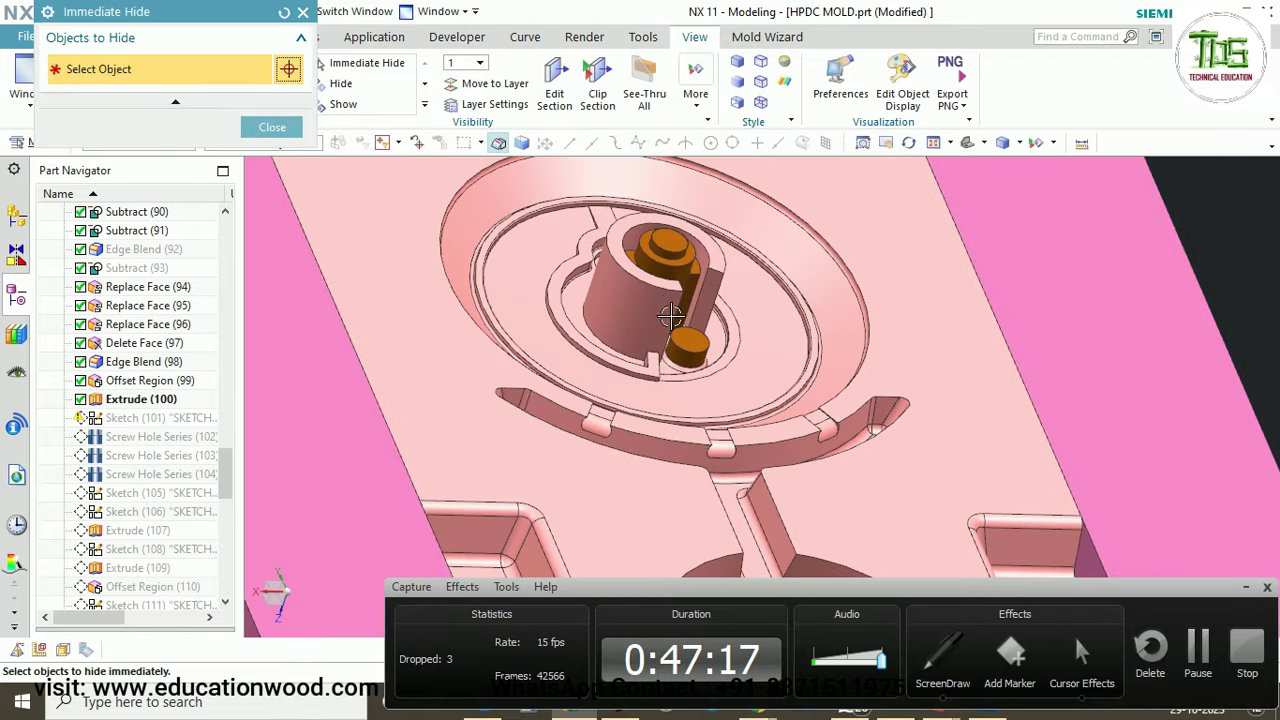
{"action": "scroll", "coordinate": [665, 305], "scroll_direction": "down", "scroll_amount": 2}
{"action": "left_click", "coordinate": [272, 128]}
{"action": "scroll", "coordinate": [700, 340], "scroll_direction": "down", "scroll_amount": 3}
{"action": "middle_click_drag", "start_coordinate": [700, 340], "coordinate": [725, 278]}
{"action": "middle_click_drag", "start_coordinate": [698, 380], "coordinate": [717, 317]}
{"action": "scroll", "coordinate": [597, 257], "scroll_direction": "up", "scroll_amount": 3}
{"action": "scroll", "coordinate": [622, 262], "scroll_direction": "down", "scroll_amount": 3}
Switch the display to the purple half and examine the casting, its runner and the flanged sleeve.
{"action": "key", "text": "ctrl+shift+b"}
{"action": "middle_click_drag", "start_coordinate": [790, 403], "coordinate": [740, 370]}
{"action": "scroll", "coordinate": [727, 366], "scroll_direction": "up", "scroll_amount": 3}
{"action": "scroll", "coordinate": [727, 366], "scroll_direction": "down", "scroll_amount": 3}
{"action": "scroll", "coordinate": [740, 370], "scroll_direction": "up", "scroll_amount": 3}
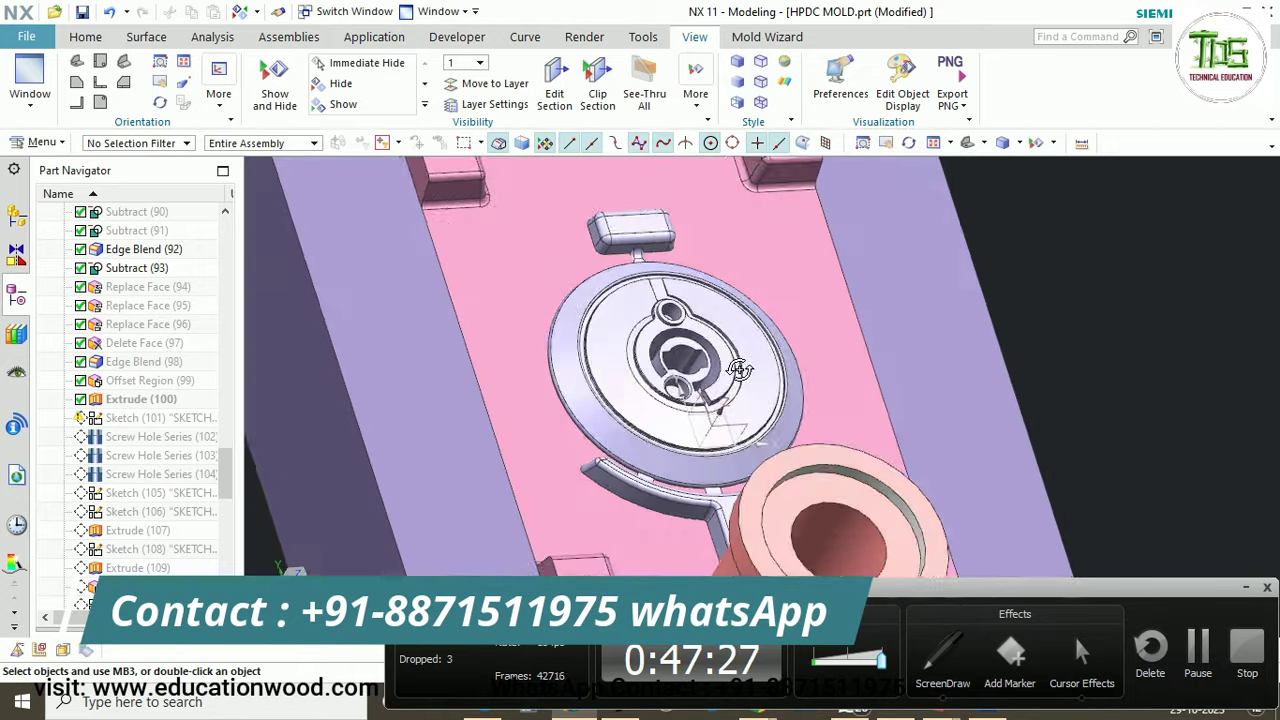
{"action": "scroll", "coordinate": [740, 370], "scroll_direction": "down", "scroll_amount": 3}
{"action": "middle_click_drag", "start_coordinate": [814, 480], "coordinate": [806, 527]}
{"action": "scroll", "coordinate": [805, 528], "scroll_direction": "up", "scroll_amount": 3}
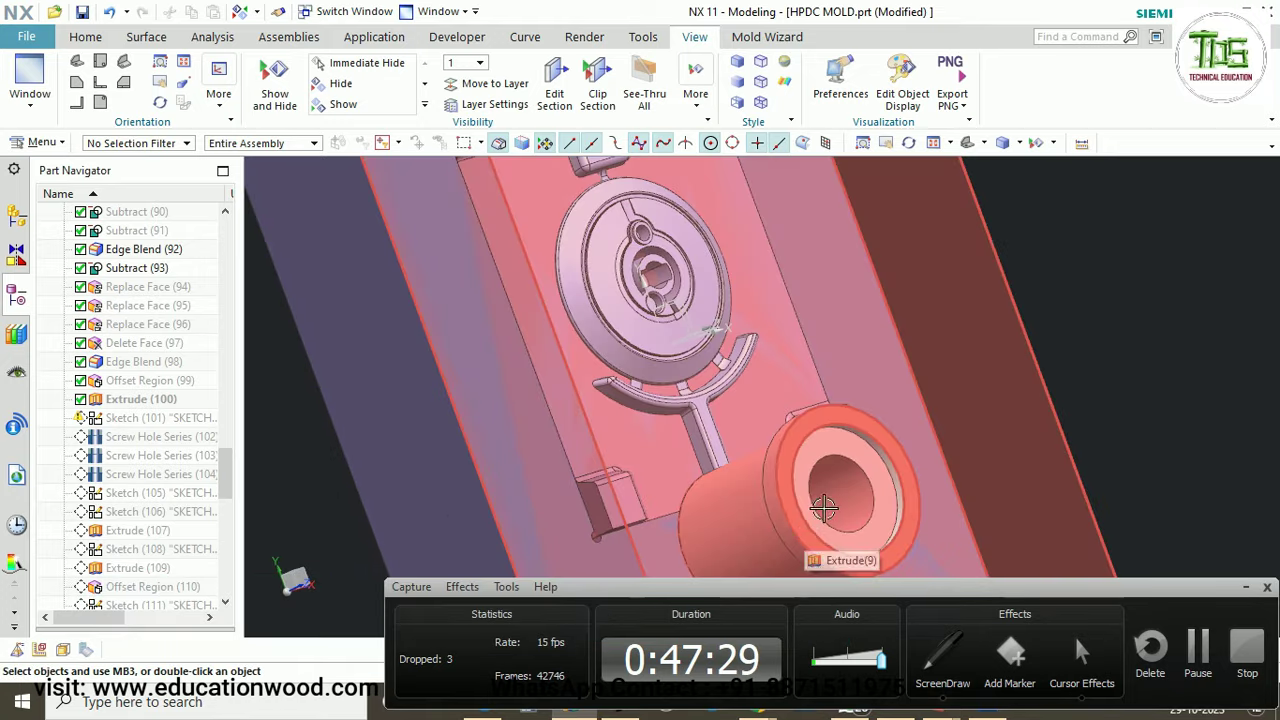
Hide the flanged sleeve from the purple half and switch the display to the pink half with the sleeve.
{"action": "key", "text": "ctrl+shift+i"}
{"action": "left_click", "coordinate": [806, 528]}
{"action": "left_click", "coordinate": [265, 134]}
{"action": "scroll", "coordinate": [535, 312], "scroll_direction": "down", "scroll_amount": 4}
{"action": "mouse_move", "coordinate": [562, 330]}
{"action": "middle_mouse_down"}
{"action": "mouse_move", "coordinate": [609, 337]}
{"action": "mouse_move", "coordinate": [578, 338]}
{"action": "middle_mouse_up"}
{"action": "key", "text": "ctrl+shift+b"}
{"action": "scroll", "coordinate": [651, 463], "scroll_direction": "up", "scroll_amount": 2}
{"action": "middle_click_drag", "start_coordinate": [640, 445], "coordinate": [728, 462]}
{"action": "scroll", "coordinate": [740, 500], "scroll_direction": "up", "scroll_amount": 3}
{"action": "middle_click_drag", "start_coordinate": [750, 505], "coordinate": [751, 420]}
Section the pink half with one plane through the sleeve bore and view the cut face squarely.
{"action": "key", "text": "ctrl+h"}
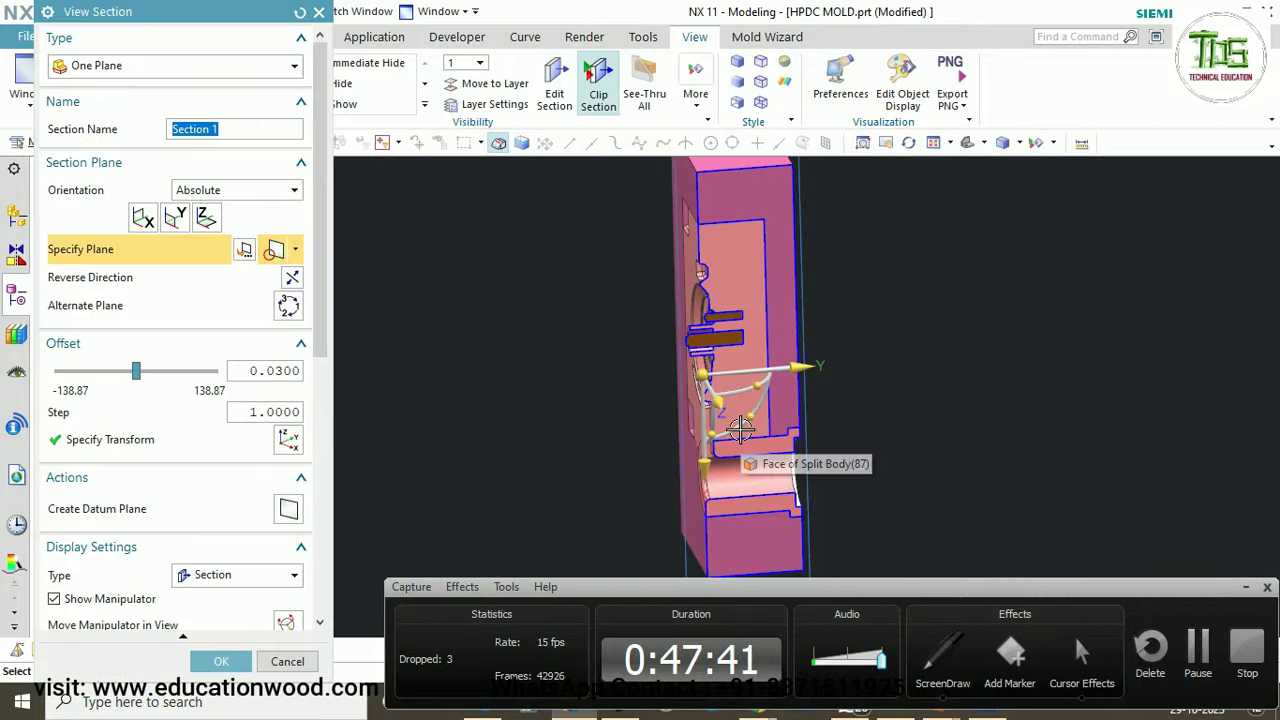
{"action": "key", "text": "F8"}
{"action": "scroll", "coordinate": [734, 335], "scroll_direction": "up", "scroll_amount": 1}
{"action": "scroll", "coordinate": [688, 367], "scroll_direction": "down", "scroll_amount": 3}
{"action": "scroll", "coordinate": [640, 420], "scroll_direction": "up", "scroll_amount": 4}
{"action": "middle_click_drag", "start_coordinate": [638, 425], "coordinate": [597, 449], "text": "shift"}
Write 3/3 = 1 and the ratio 1:8 beside the section, circling the 1 and the 8.
{"action": "left_click", "coordinate": [936, 665]}
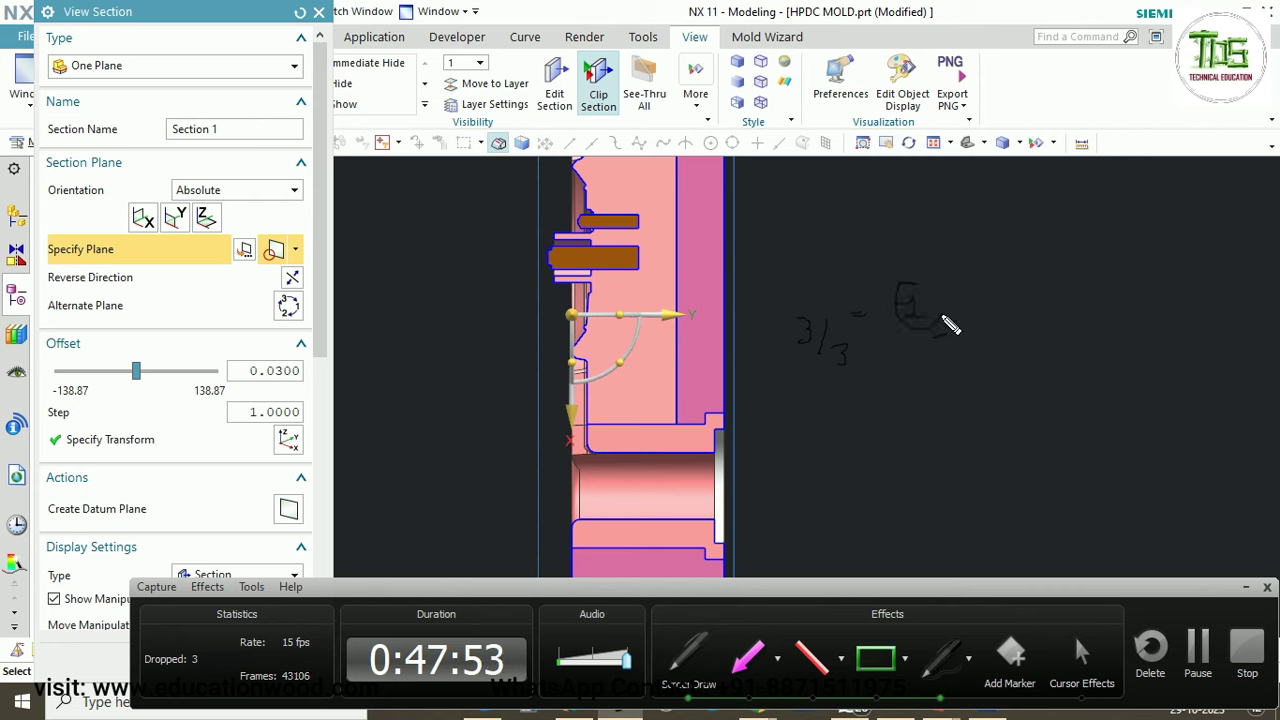
{"action": "left_click_drag", "start_coordinate": [930, 344], "coordinate": [914, 300]}
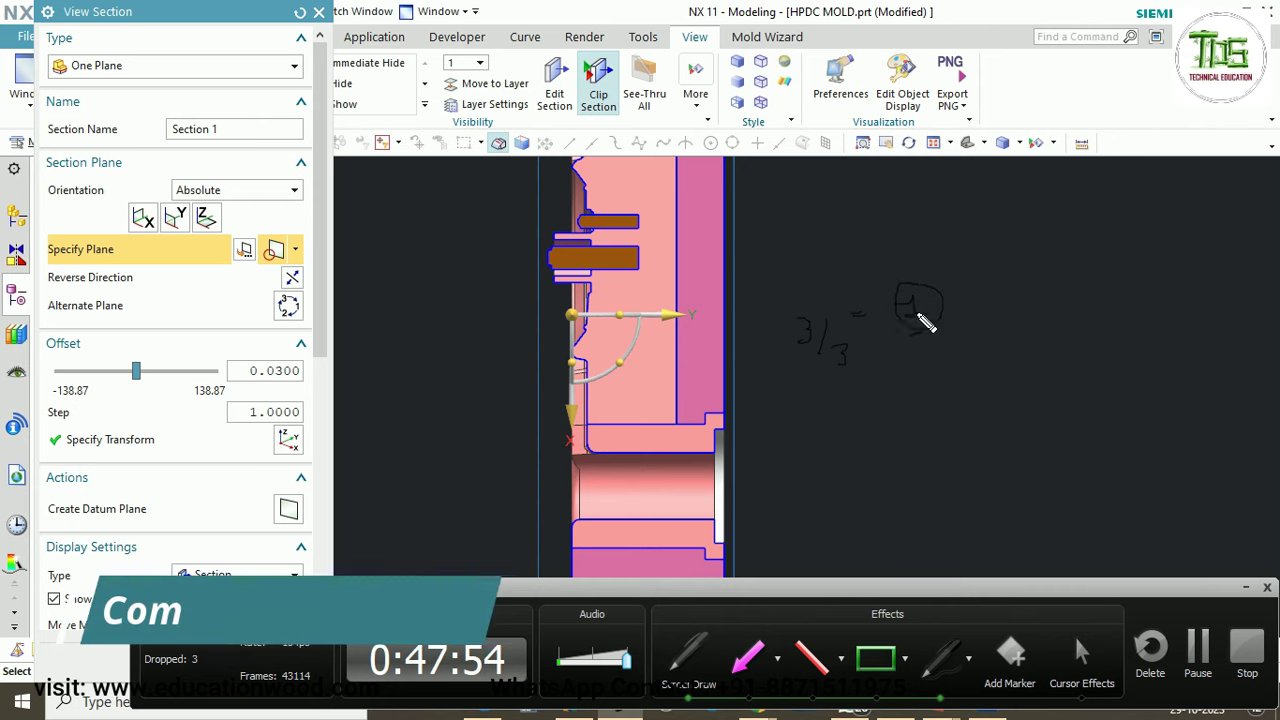
{"action": "left_click_drag", "start_coordinate": [881, 412], "coordinate": [930, 443]}
{"action": "left_click", "coordinate": [917, 412]}
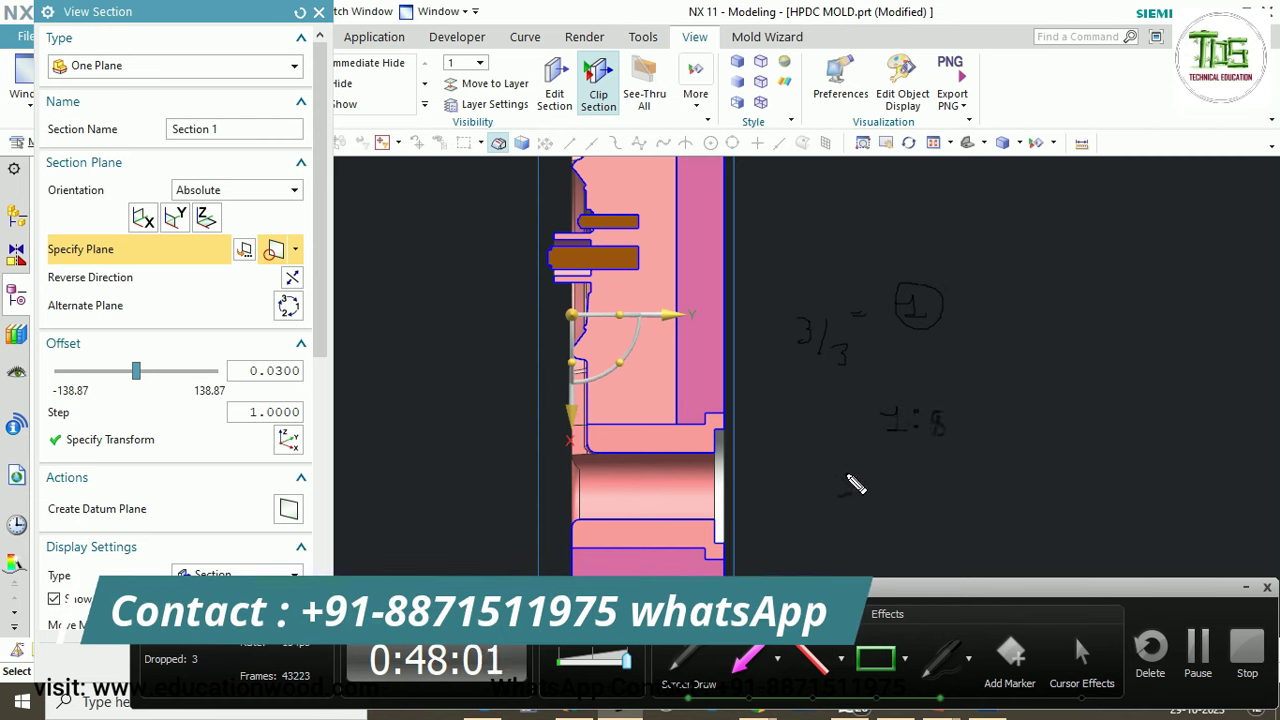
{"action": "left_click_drag", "start_coordinate": [933, 430], "coordinate": [950, 398]}
Sketch a small square with extension marks above two parallel lines crossed by a vertical one, and clear the markup.
{"action": "left_click_drag", "start_coordinate": [1043, 278], "coordinate": [1044, 330]}
{"action": "left_click_drag", "start_coordinate": [1046, 270], "coordinate": [1099, 284]}
{"action": "left_click_drag", "start_coordinate": [1085, 340], "coordinate": [1045, 330]}
{"action": "left_click_drag", "start_coordinate": [1028, 432], "coordinate": [1166, 432]}
{"action": "left_click_drag", "start_coordinate": [1052, 463], "coordinate": [1200, 466]}
{"action": "left_click_drag", "start_coordinate": [1093, 396], "coordinate": [1094, 526]}
{"action": "mouse_move", "coordinate": [1043, 270]}
{"action": "left_mouse_down"}
{"action": "mouse_move", "coordinate": [1060, 252]}
{"action": "mouse_move", "coordinate": [1092, 268]}
{"action": "left_mouse_up"}
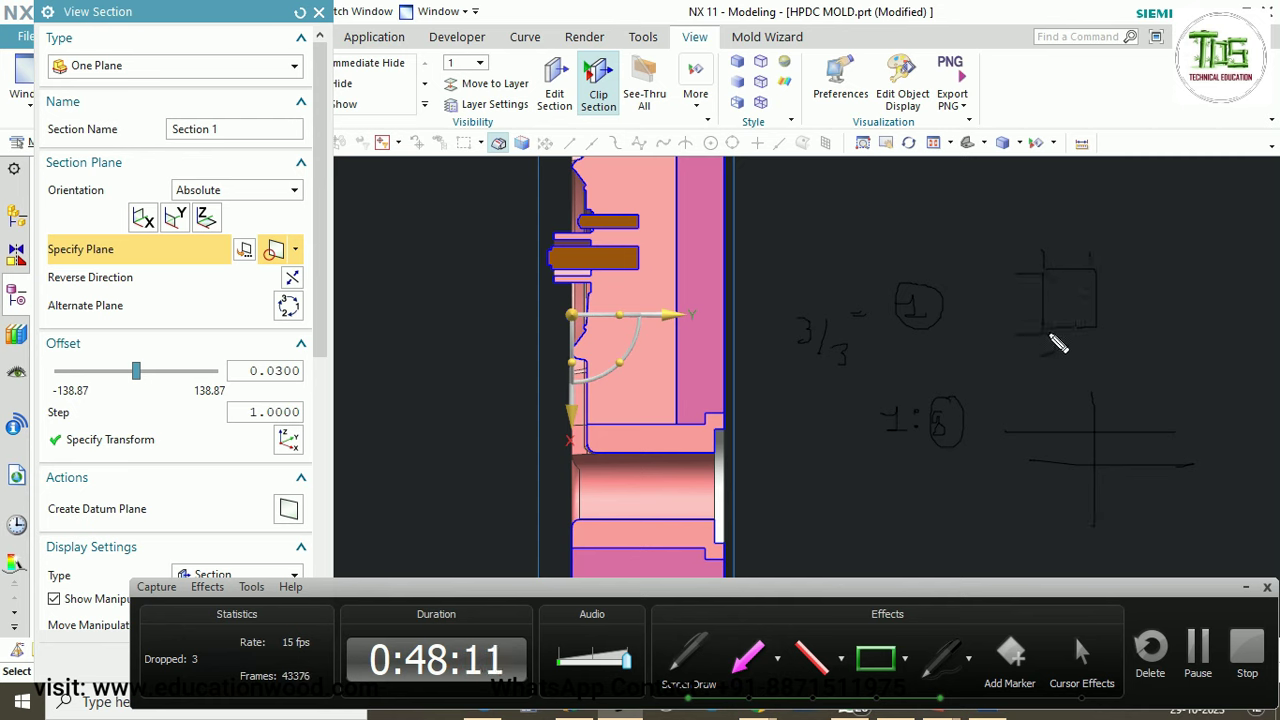
{"action": "left_click_drag", "start_coordinate": [1080, 291], "coordinate": [1050, 325]}
{"action": "key", "text": "Escape"}
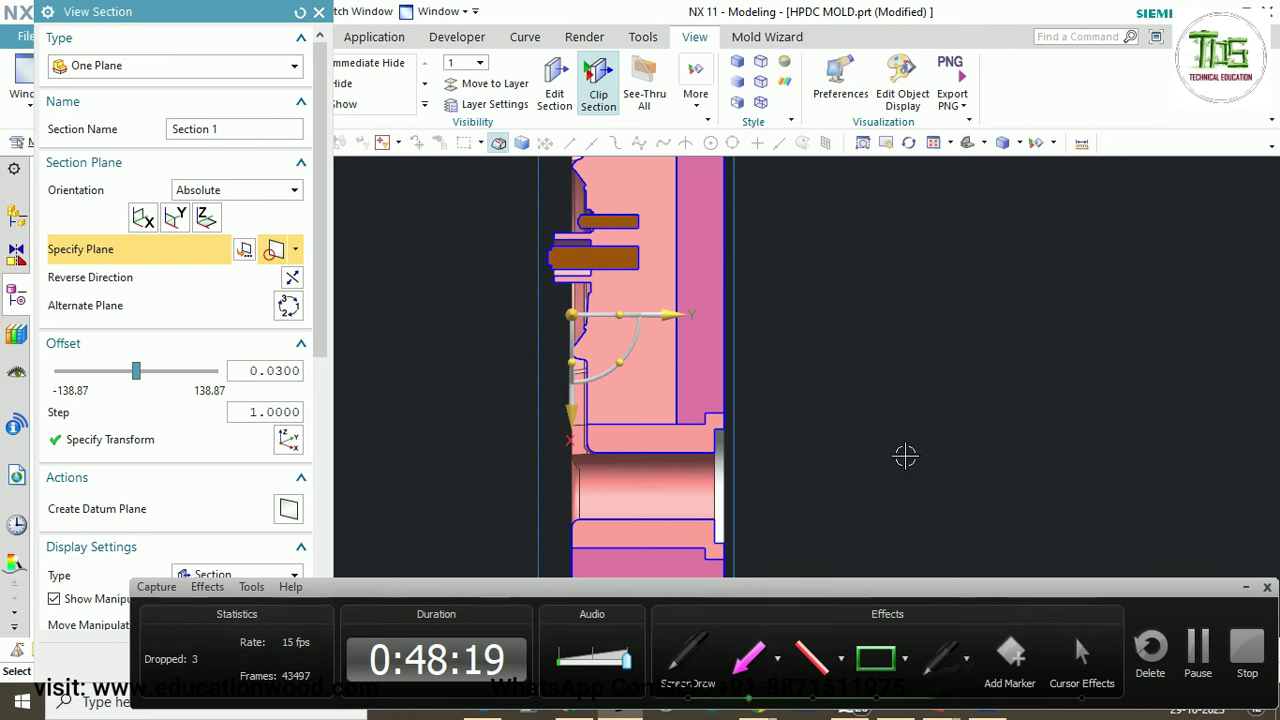
Examine the sleeve section up close and close the section view to see the whole pink half.
{"action": "scroll", "coordinate": [730, 390], "scroll_direction": "up", "scroll_amount": 4}
{"action": "middle_click_drag", "start_coordinate": [730, 390], "coordinate": [737, 403]}
{"action": "scroll", "coordinate": [737, 403], "scroll_direction": "down", "scroll_amount": 5}
{"action": "left_click", "coordinate": [286, 662]}
{"action": "middle_click_drag", "start_coordinate": [657, 386], "coordinate": [777, 319]}
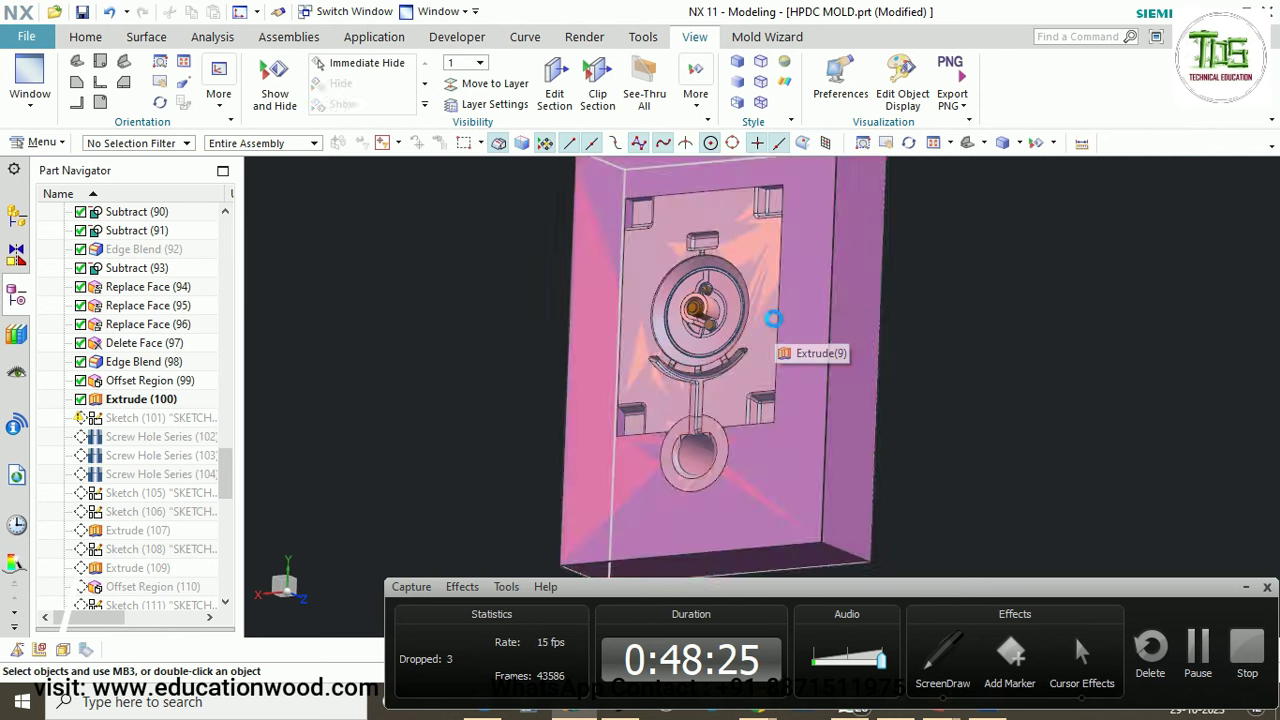
Switch the display to the purple half and hide the casting to expose its insert and tan diffuser.
{"action": "key", "text": "ctrl+shift+b"}
{"action": "scroll", "coordinate": [880, 300], "scroll_direction": "down", "scroll_amount": 3}
{"action": "middle_click_drag", "start_coordinate": [880, 300], "coordinate": [798, 456]}
{"action": "scroll", "coordinate": [786, 329], "scroll_direction": "up", "scroll_amount": 3}
{"action": "key", "text": "ctrl+shift+i"}
{"action": "left_click", "coordinate": [806, 308]}
{"action": "scroll", "coordinate": [798, 474], "scroll_direction": "up", "scroll_amount": 2}
{"action": "left_click", "coordinate": [265, 127]}
{"action": "scroll", "coordinate": [383, 280], "scroll_direction": "down", "scroll_amount": 7}
{"action": "scroll", "coordinate": [517, 272], "scroll_direction": "up", "scroll_amount": 2}
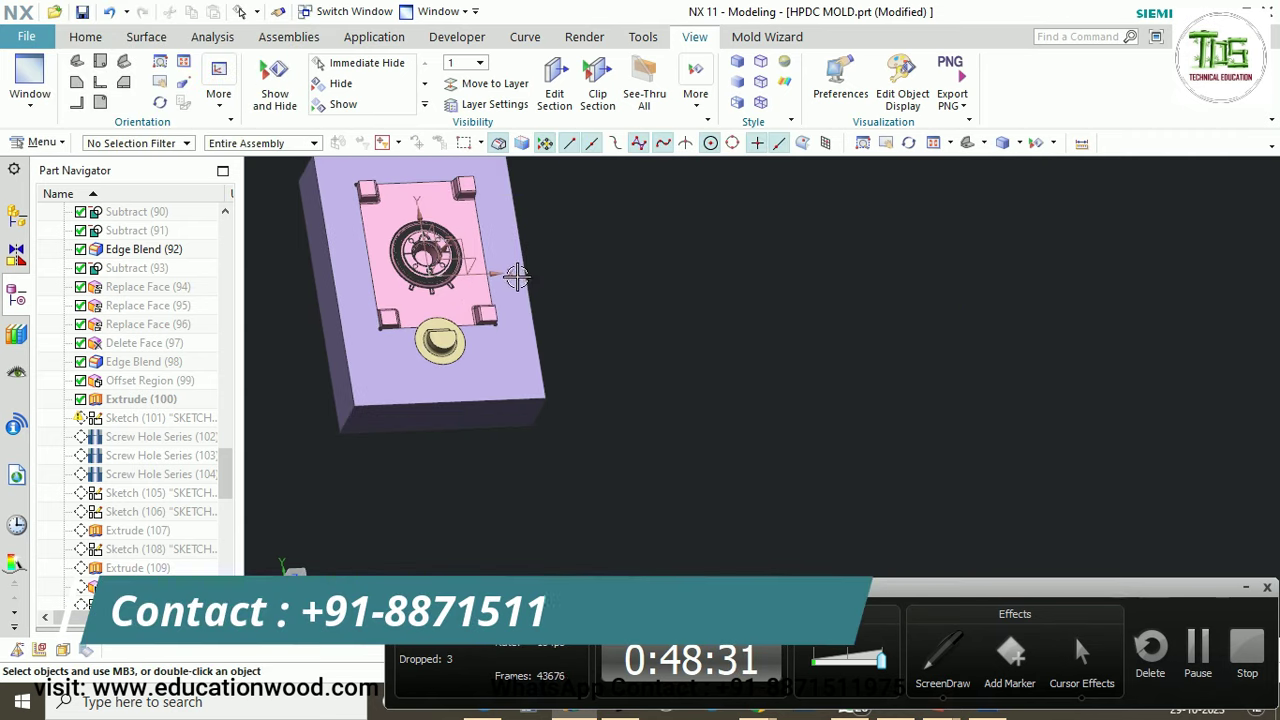
Write 1mm and 8mm beside the mold, and sketch a green rectangle with tapered sides and an 8mm width mark.
{"action": "left_click", "coordinate": [954, 649]}
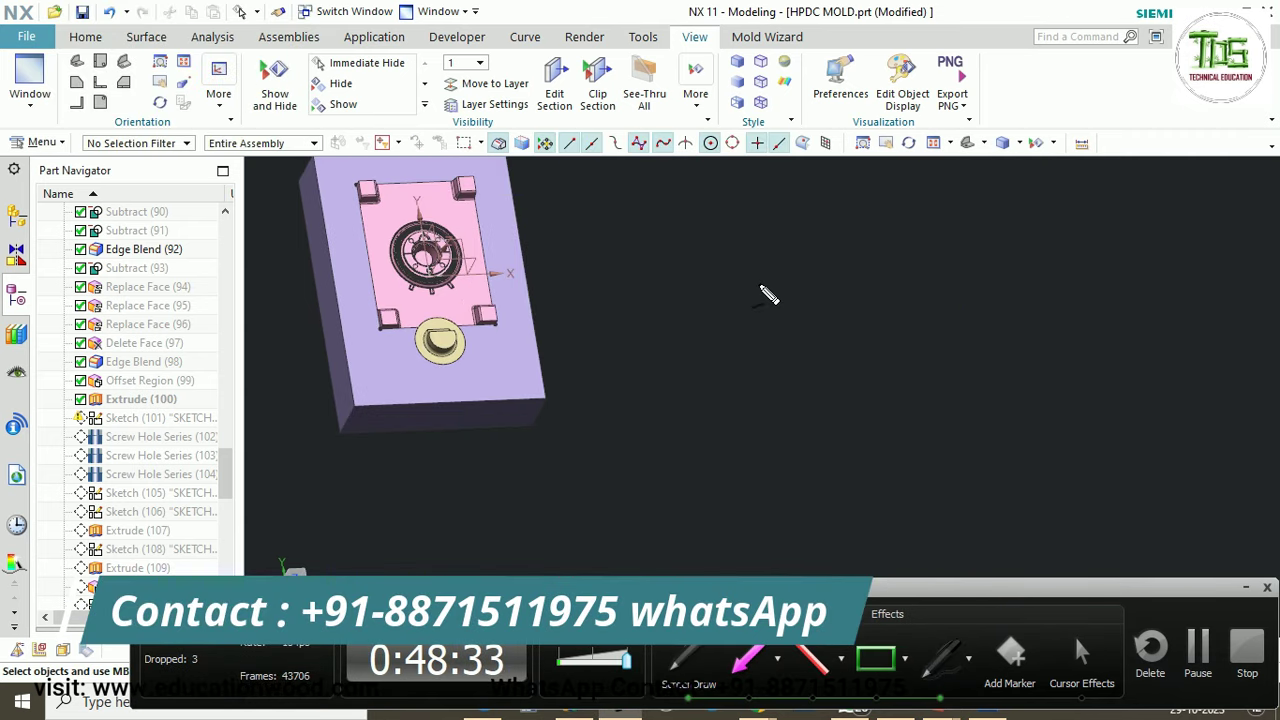
{"action": "left_click_drag", "start_coordinate": [748, 287], "coordinate": [805, 303]}
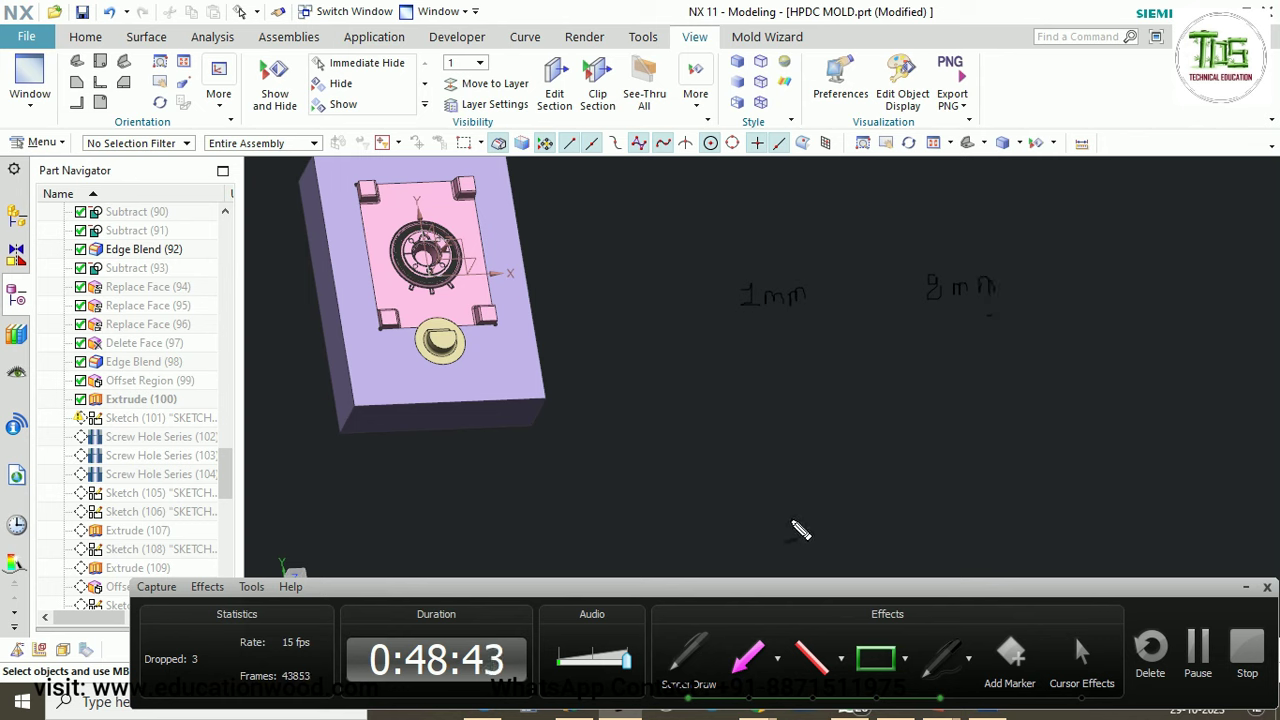
{"action": "left_click", "coordinate": [877, 662]}
{"action": "left_click_drag", "start_coordinate": [733, 396], "coordinate": [803, 456]}
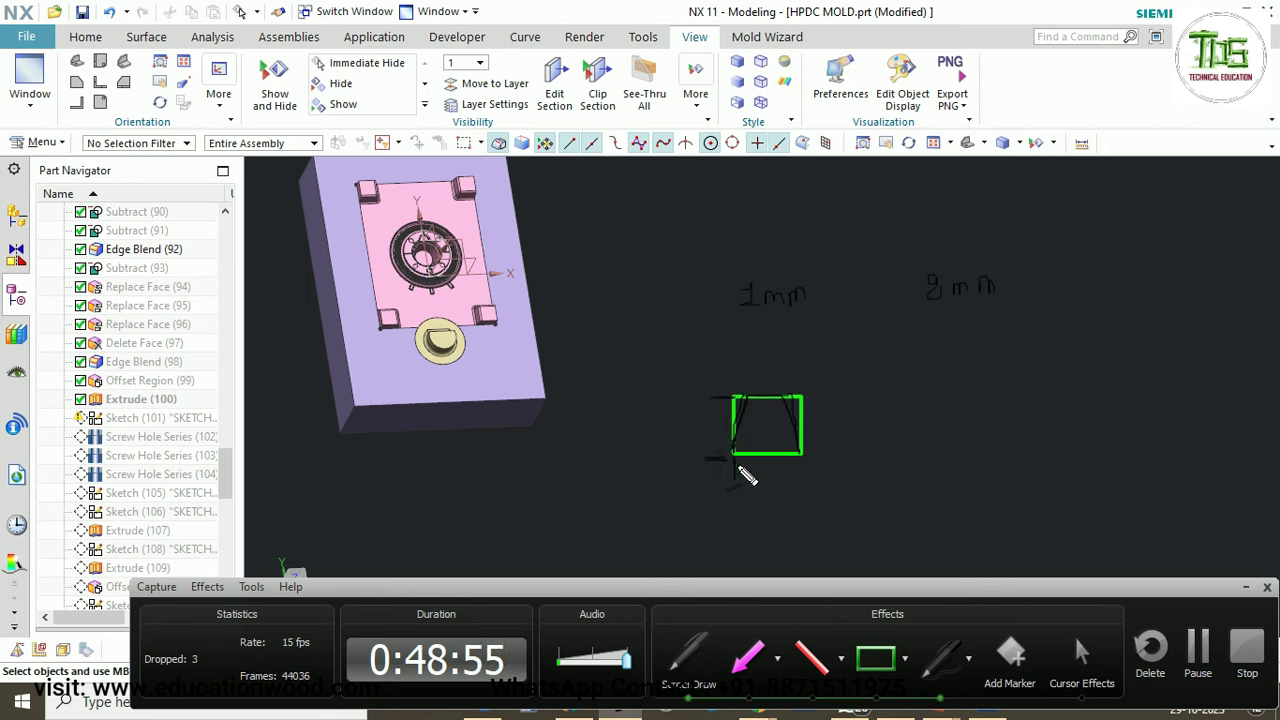
{"action": "mouse_move", "coordinate": [779, 482]}
{"action": "left_mouse_down"}
{"action": "mouse_move", "coordinate": [768, 481]}
{"action": "mouse_move", "coordinate": [808, 491]}
{"action": "left_mouse_up"}
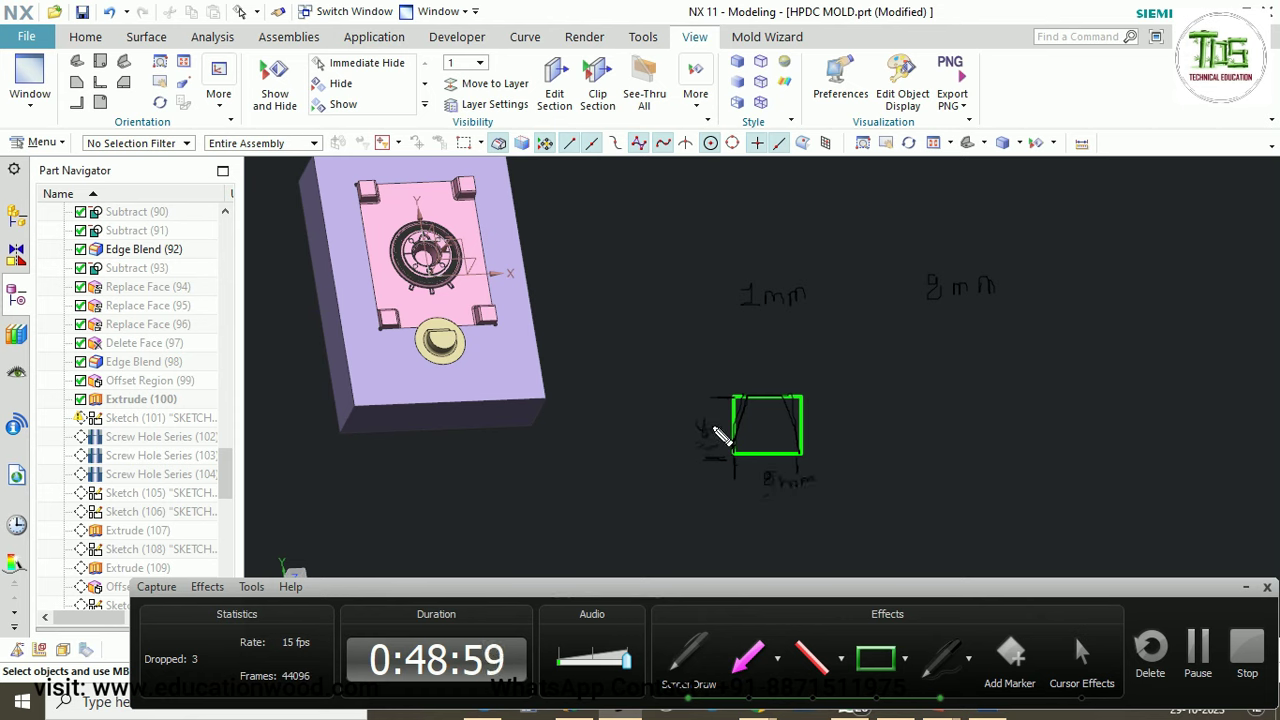
{"action": "left_click_drag", "start_coordinate": [716, 432], "coordinate": [736, 432]}
{"action": "key", "text": "Escape"}
Examine the purple half's insert, gate openings, corner blocks and tan diffuser from several angles.
{"action": "scroll", "coordinate": [700, 391], "scroll_direction": "down", "scroll_amount": 2}
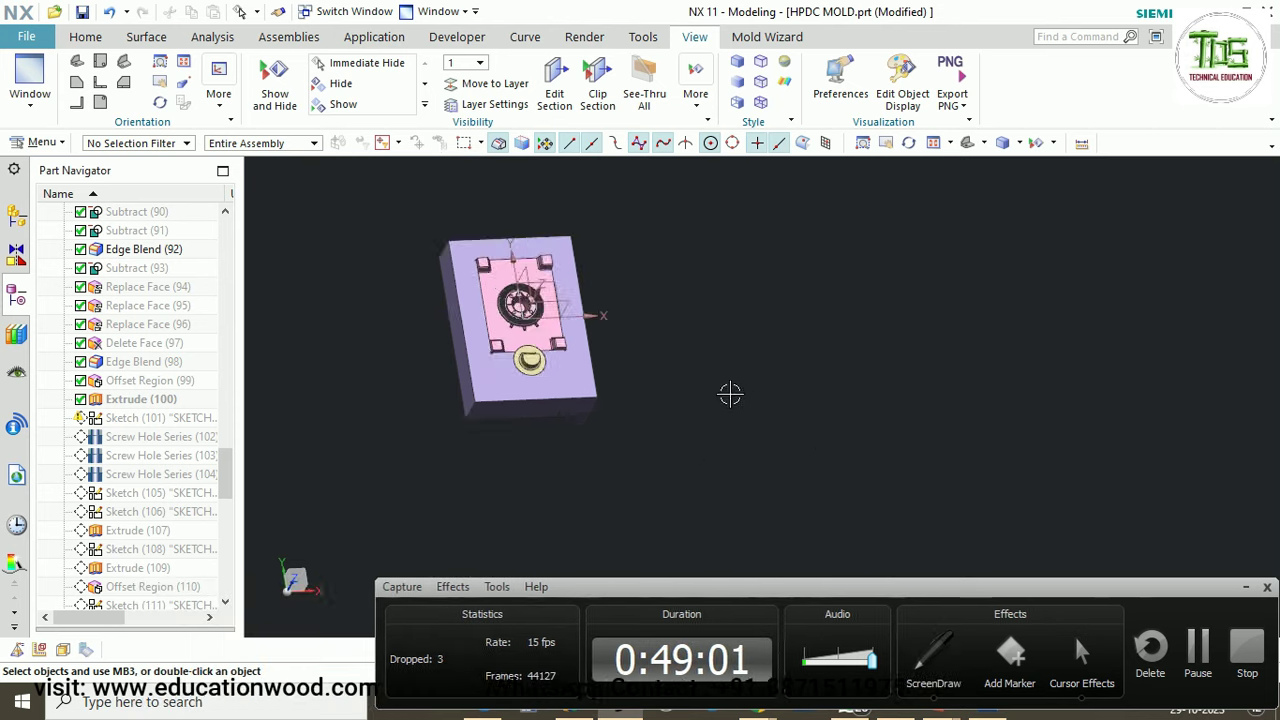
{"action": "scroll", "coordinate": [550, 310], "scroll_direction": "up", "scroll_amount": 2}
{"action": "scroll", "coordinate": [663, 318], "scroll_direction": "down", "scroll_amount": 2}
{"action": "scroll", "coordinate": [675, 313], "scroll_direction": "up", "scroll_amount": 1}
{"action": "scroll", "coordinate": [890, 334], "scroll_direction": "down", "scroll_amount": 3}
{"action": "scroll", "coordinate": [559, 285], "scroll_direction": "up", "scroll_amount": 3}
{"action": "scroll", "coordinate": [843, 323], "scroll_direction": "up", "scroll_amount": 1}
{"action": "middle_click_drag", "start_coordinate": [665, 380], "coordinate": [784, 341]}
{"action": "scroll", "coordinate": [793, 359], "scroll_direction": "down", "scroll_amount": 2}
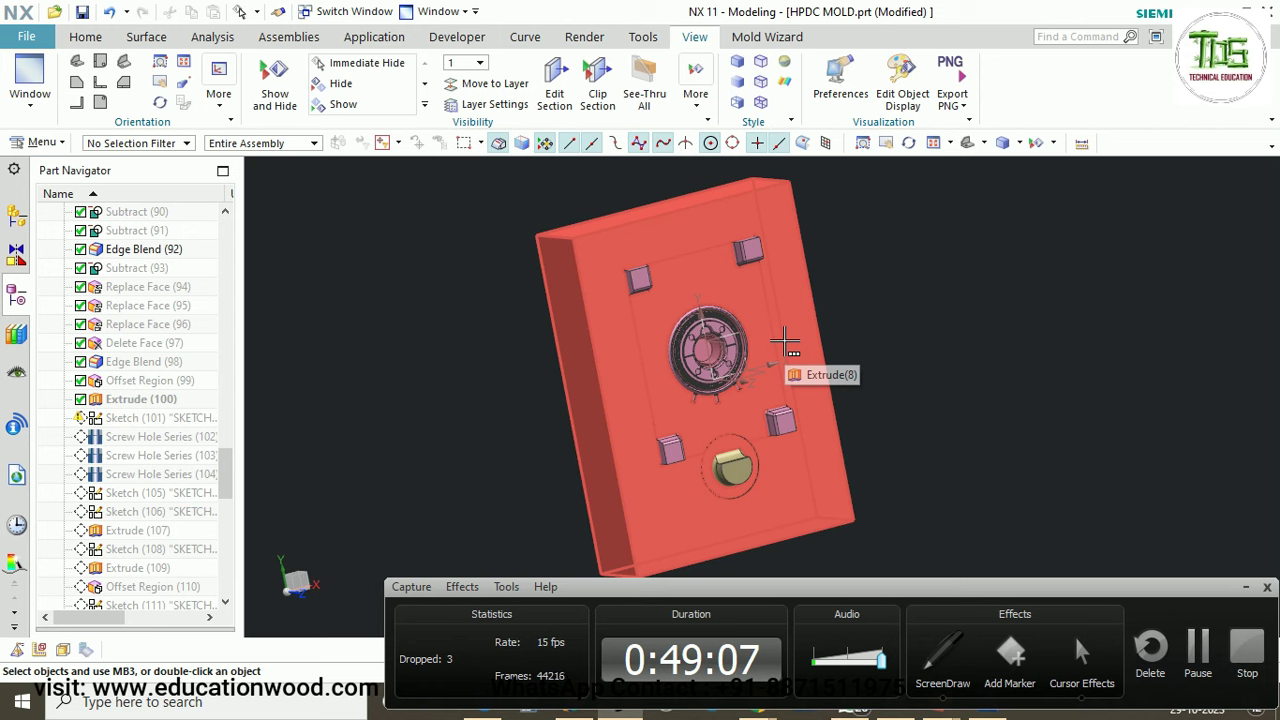
Bring back both mold halves and section them through the diffuser and sleeve, viewed square to the cut.
{"action": "scroll", "coordinate": [775, 331], "scroll_direction": "down", "scroll_amount": 4}
{"action": "scroll", "coordinate": [766, 324], "scroll_direction": "up", "scroll_amount": 3}
{"action": "left_click", "coordinate": [917, 391]}
{"action": "key", "text": "ctrl+z"}
{"action": "scroll", "coordinate": [801, 347], "scroll_direction": "up", "scroll_amount": 1}
{"action": "scroll", "coordinate": [801, 347], "scroll_direction": "down", "scroll_amount": 1}
{"action": "key", "text": "ctrl+h"}
{"action": "middle_click_drag", "start_coordinate": [808, 351], "coordinate": [868, 362]}
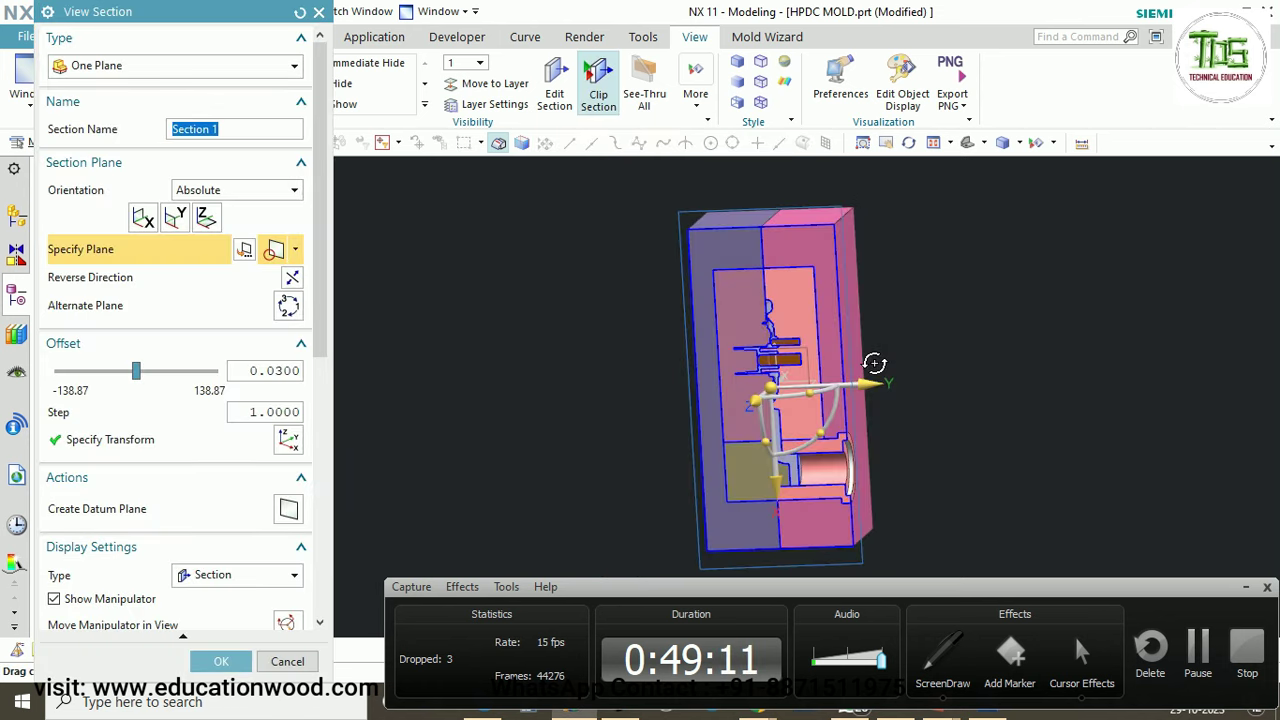
{"action": "key", "text": "F8"}
{"action": "scroll", "coordinate": [801, 499], "scroll_direction": "up", "scroll_amount": 5}
{"action": "scroll", "coordinate": [760, 481], "scroll_direction": "up", "scroll_amount": 2}
{"action": "scroll", "coordinate": [808, 483], "scroll_direction": "down", "scroll_amount": 3}
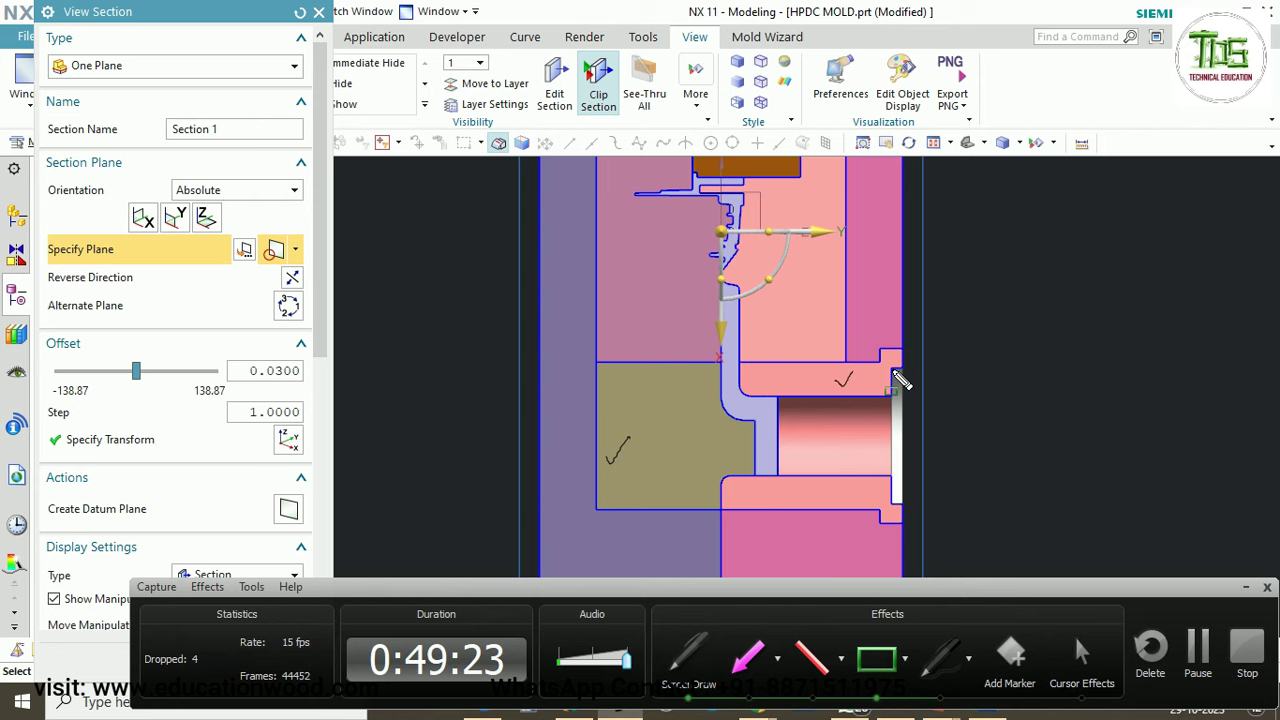
Outline the sleeve's outward extension and bore with two green rectangles, and draw a dashed centre line from the diffuser.
{"action": "mouse_move", "coordinate": [893, 371]}
{"action": "left_mouse_down"}
{"action": "mouse_move", "coordinate": [940, 462]}
{"action": "mouse_move", "coordinate": [1030, 514]}
{"action": "mouse_move", "coordinate": [1132, 505]}
{"action": "left_mouse_up"}
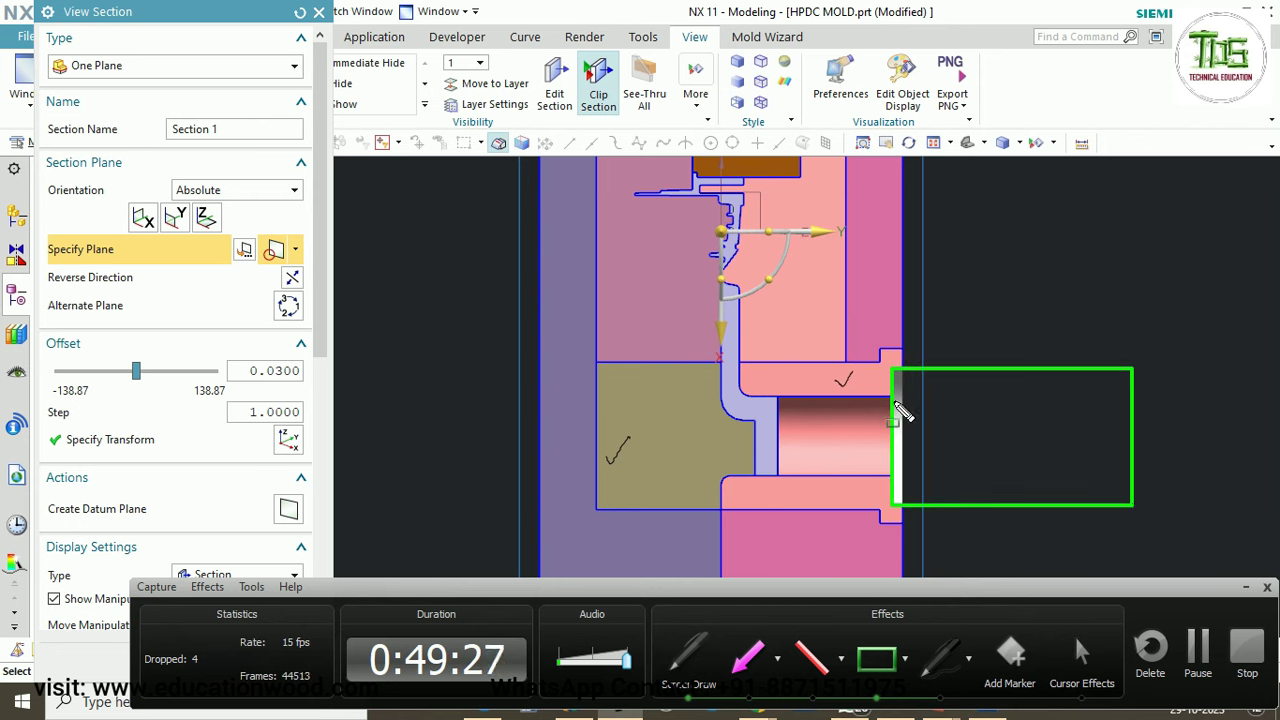
{"action": "mouse_move", "coordinate": [895, 395]}
{"action": "left_mouse_down"}
{"action": "mouse_move", "coordinate": [1058, 470]}
{"action": "mouse_move", "coordinate": [1152, 490]}
{"action": "mouse_move", "coordinate": [1139, 477]}
{"action": "left_mouse_up"}
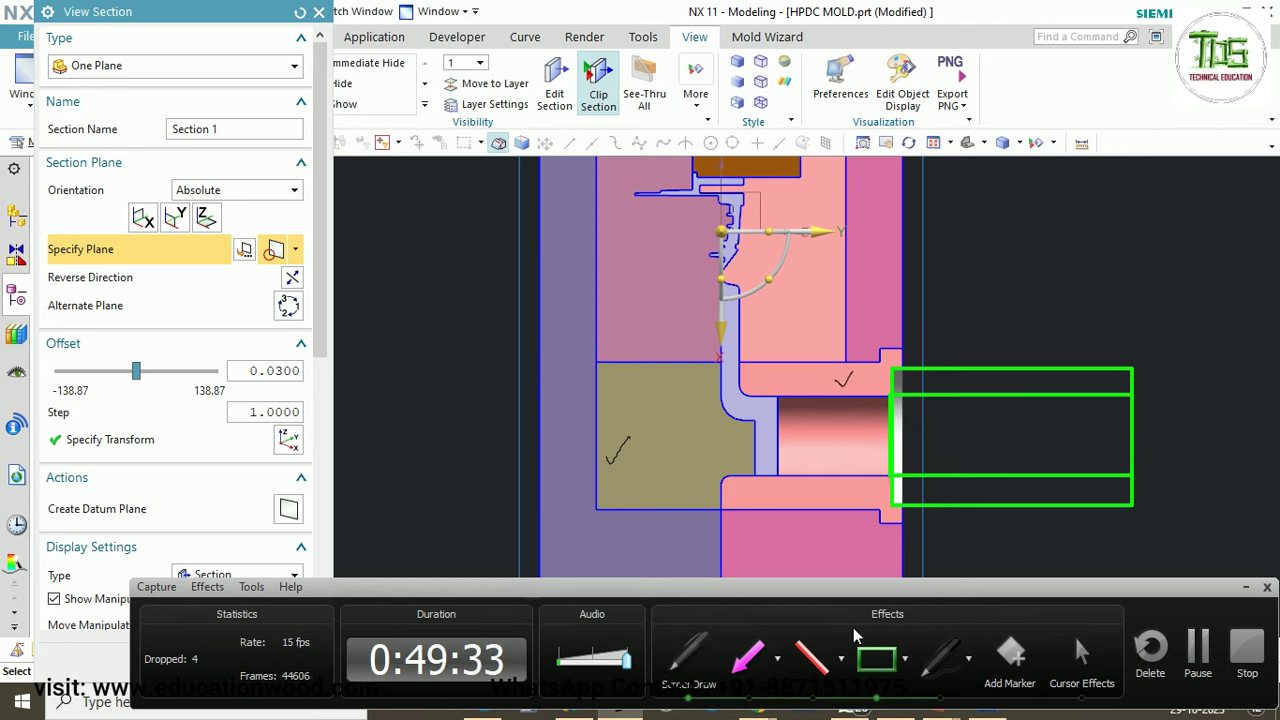
{"action": "left_click", "coordinate": [938, 668]}
{"action": "left_click_drag", "start_coordinate": [817, 434], "coordinate": [830, 430]}
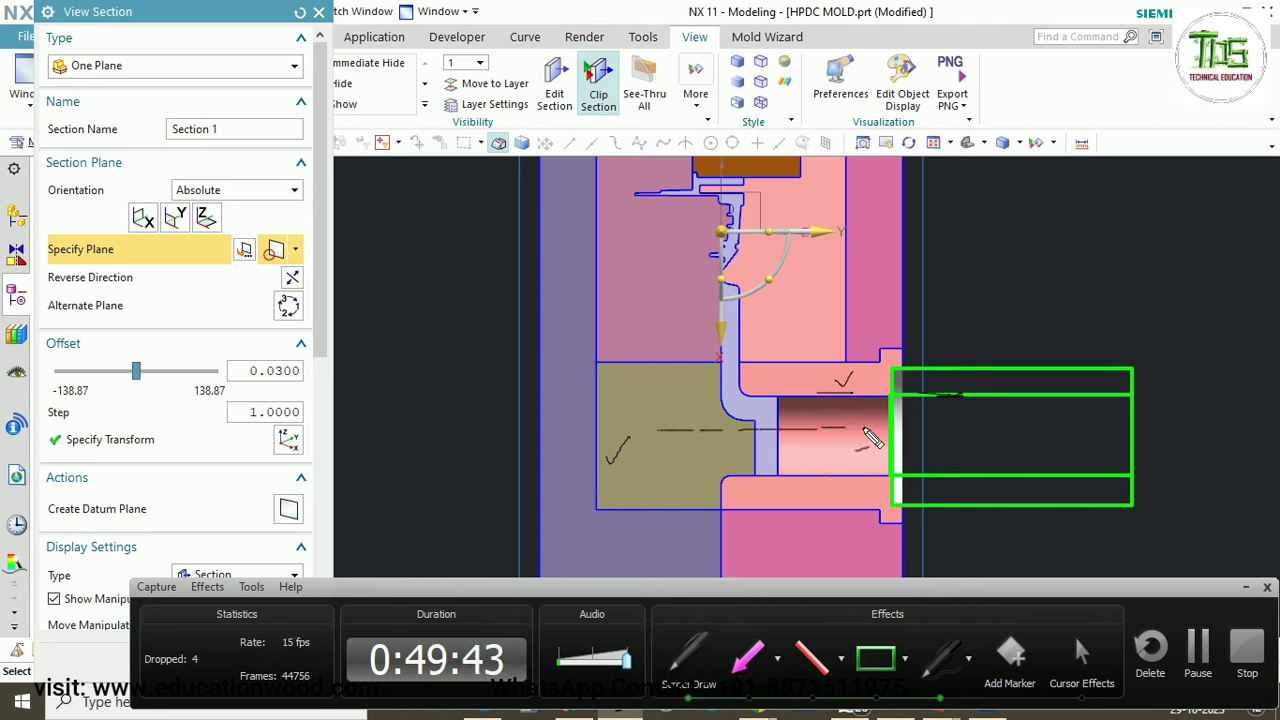
{"action": "left_click_drag", "start_coordinate": [865, 430], "coordinate": [979, 428]}
{"action": "key", "text": "Escape"}
Close the section view and hide the pink half with its insert to expose the casting and core pins.
{"action": "left_click", "coordinate": [319, 12]}
{"action": "scroll", "coordinate": [800, 350], "scroll_direction": "down", "scroll_amount": 7}
{"action": "middle_click_drag", "start_coordinate": [909, 266], "coordinate": [889, 226]}
{"action": "scroll", "coordinate": [845, 262], "scroll_direction": "up", "scroll_amount": 2}
{"action": "scroll", "coordinate": [826, 281], "scroll_direction": "up", "scroll_amount": 2}
{"action": "key", "text": "ctrl+shift+i"}
{"action": "left_click", "coordinate": [833, 275]}
{"action": "scroll", "coordinate": [889, 226], "scroll_direction": "up", "scroll_amount": 4}
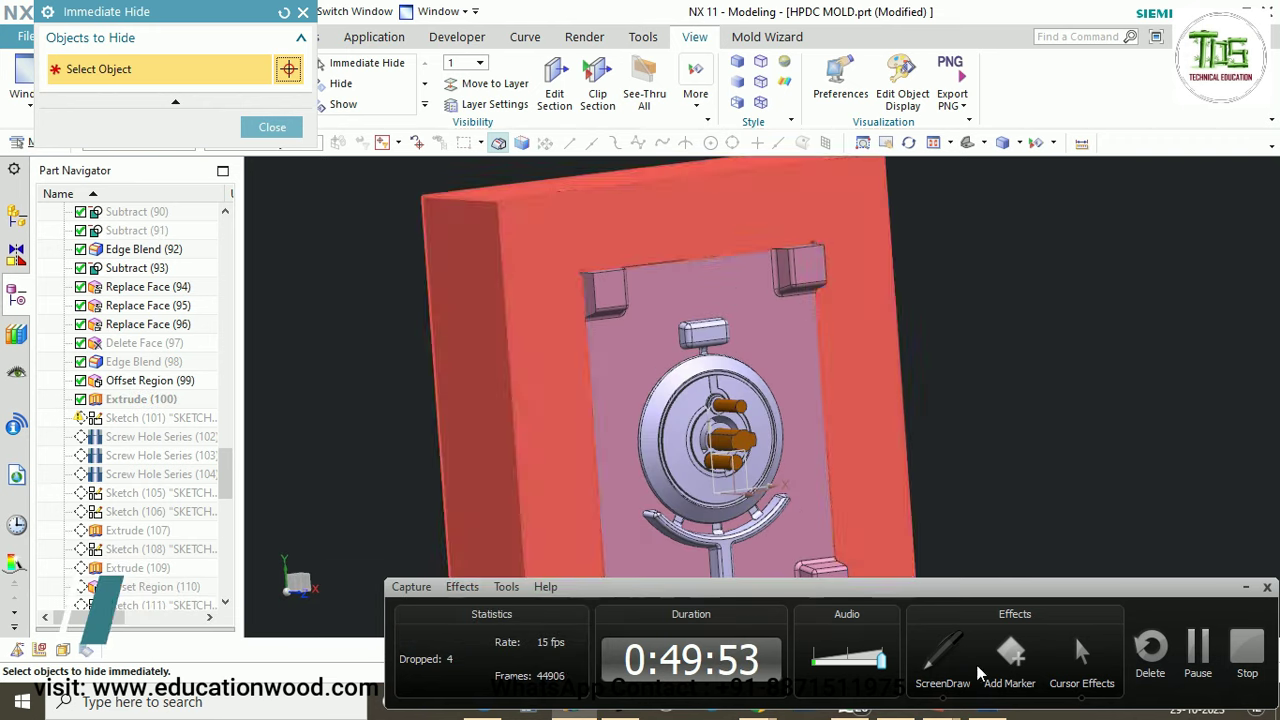
Circle the relief at the insert pocket's upper corner with a freehand mark, then clear it and finish hiding bodies.
{"action": "left_click", "coordinate": [947, 659]}
{"action": "left_click_drag", "start_coordinate": [587, 280], "coordinate": [578, 292]}
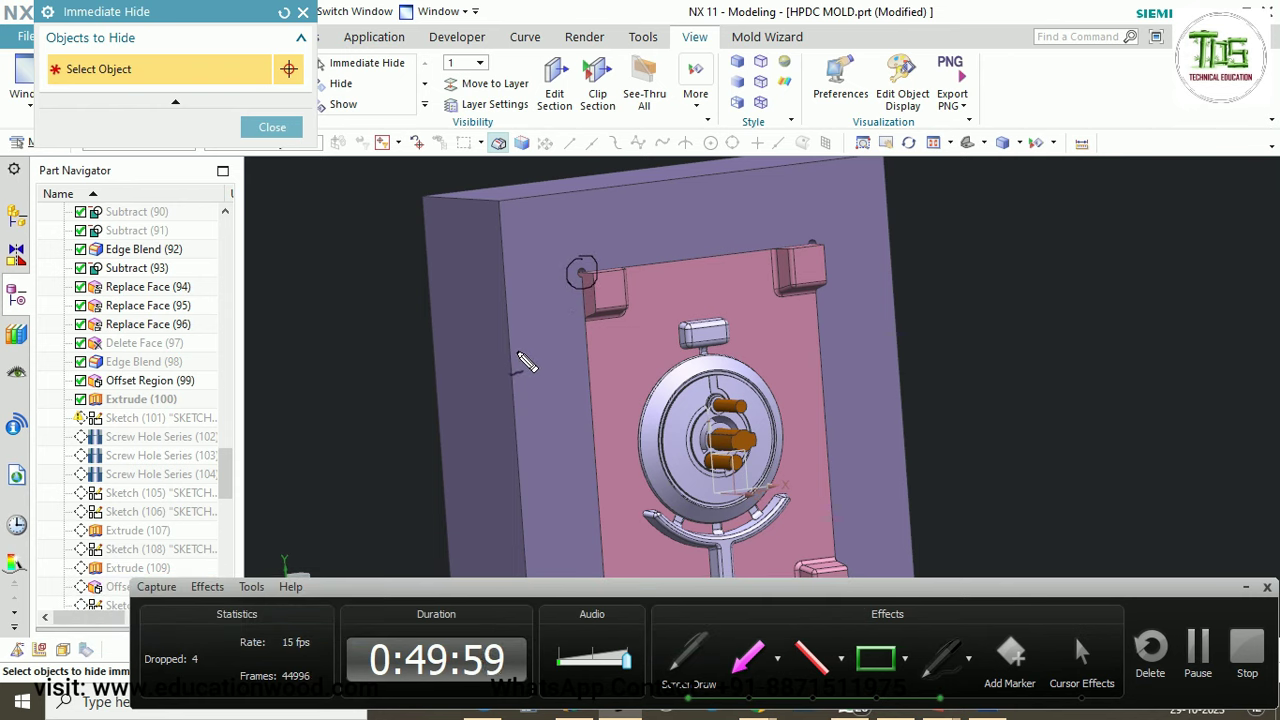
{"action": "key", "text": "Escape"}
{"action": "left_click", "coordinate": [276, 127]}
Hide the casting and the purple half's insert to examine the empty pocket and its round corner relief.
{"action": "scroll", "coordinate": [655, 320], "scroll_direction": "down", "scroll_amount": 3}
{"action": "mouse_move", "coordinate": [650, 405]}
{"action": "middle_mouse_down"}
{"action": "mouse_move", "coordinate": [711, 318]}
{"action": "mouse_move", "coordinate": [708, 291]}
{"action": "middle_mouse_up"}
{"action": "scroll", "coordinate": [523, 386], "scroll_direction": "up", "scroll_amount": 3}
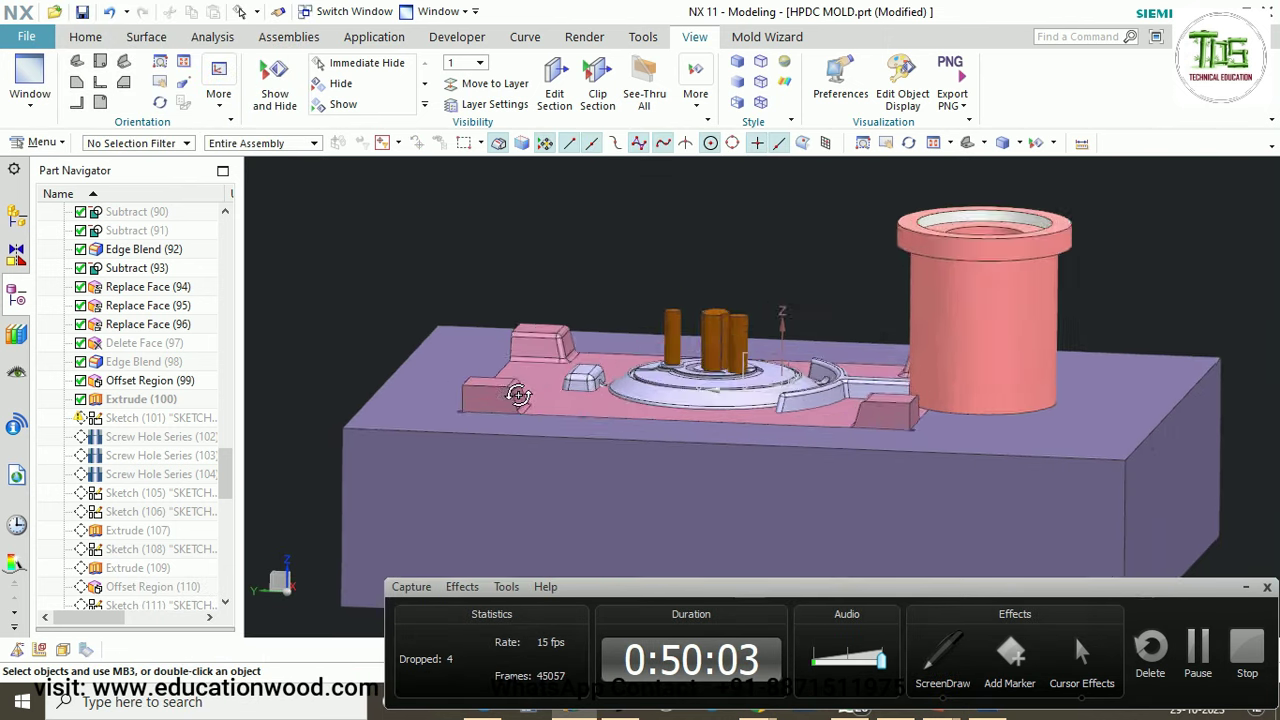
{"action": "middle_click_drag", "start_coordinate": [523, 386], "coordinate": [520, 402]}
{"action": "key", "text": "ctrl+shift+i"}
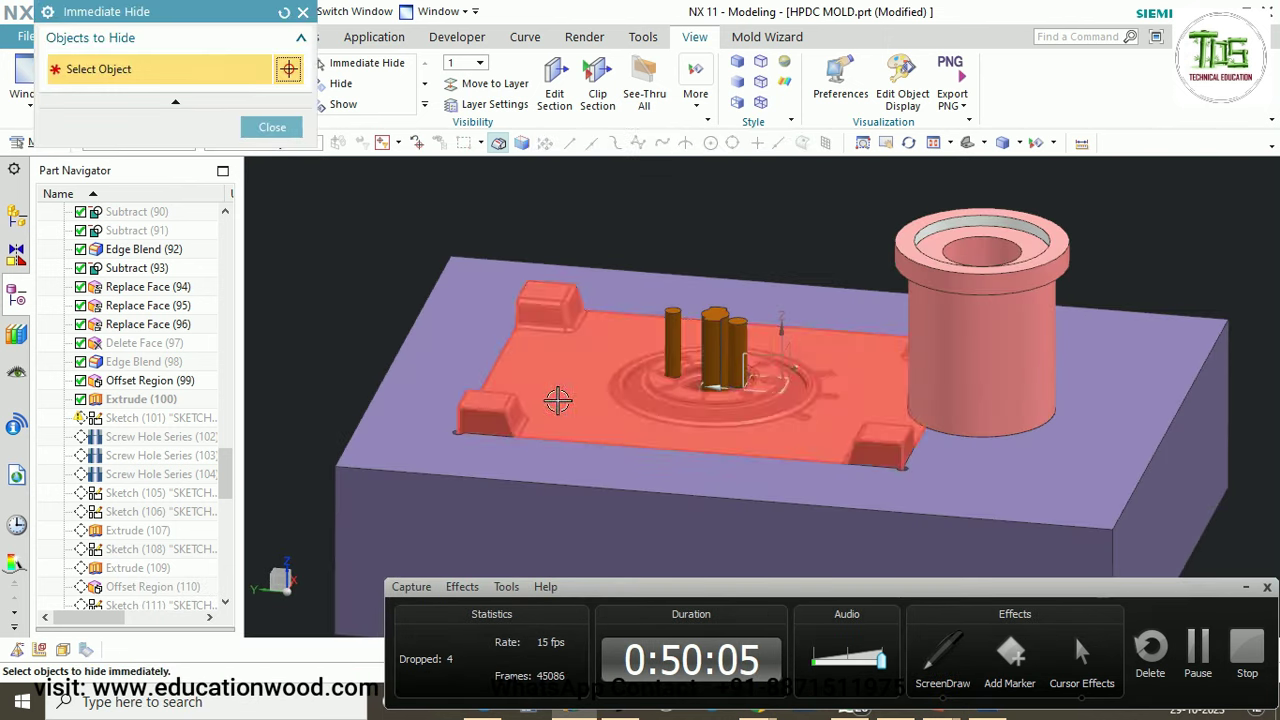
{"action": "left_click", "coordinate": [557, 394]}
{"action": "scroll", "coordinate": [514, 423], "scroll_direction": "up", "scroll_amount": 5}
{"action": "scroll", "coordinate": [523, 434], "scroll_direction": "down", "scroll_amount": 3}
{"action": "scroll", "coordinate": [409, 474], "scroll_direction": "up", "scroll_amount": 4}
{"action": "middle_click_drag", "start_coordinate": [409, 474], "coordinate": [414, 486]}
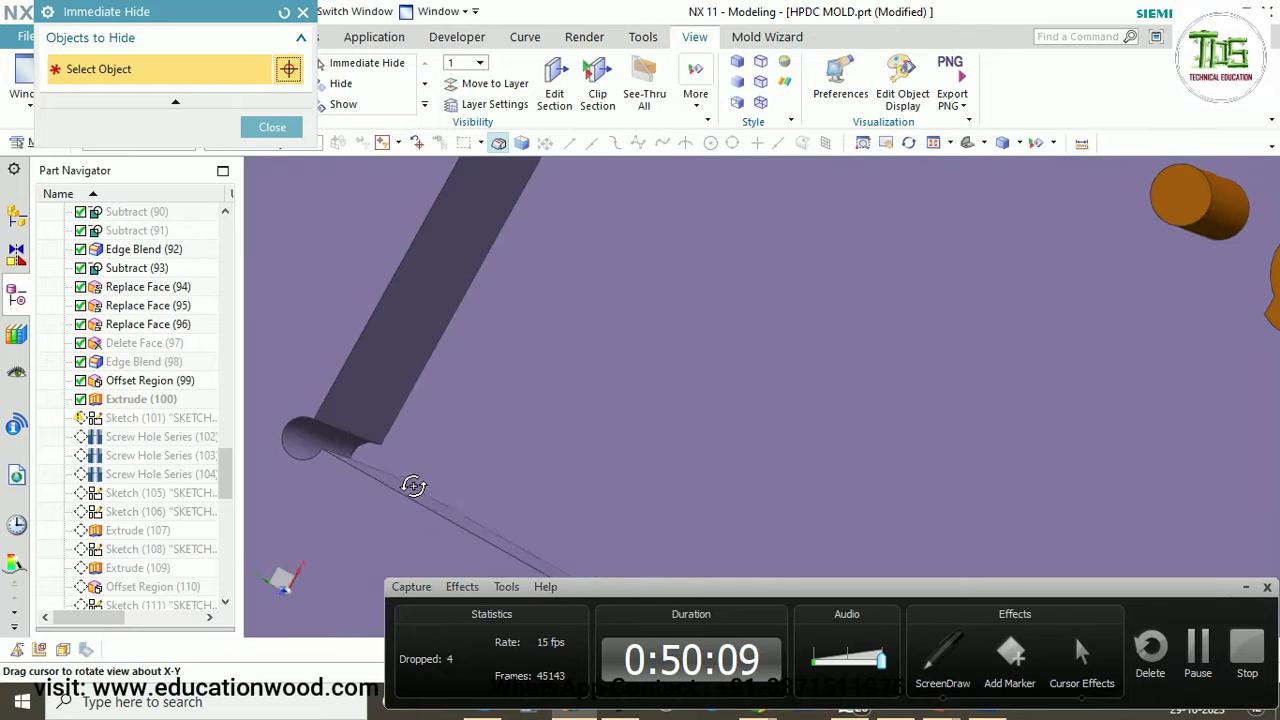
{"action": "scroll", "coordinate": [500, 422], "scroll_direction": "down", "scroll_amount": 8}
{"action": "middle_click_drag", "start_coordinate": [641, 375], "coordinate": [671, 320]}
{"action": "key", "text": "End"}
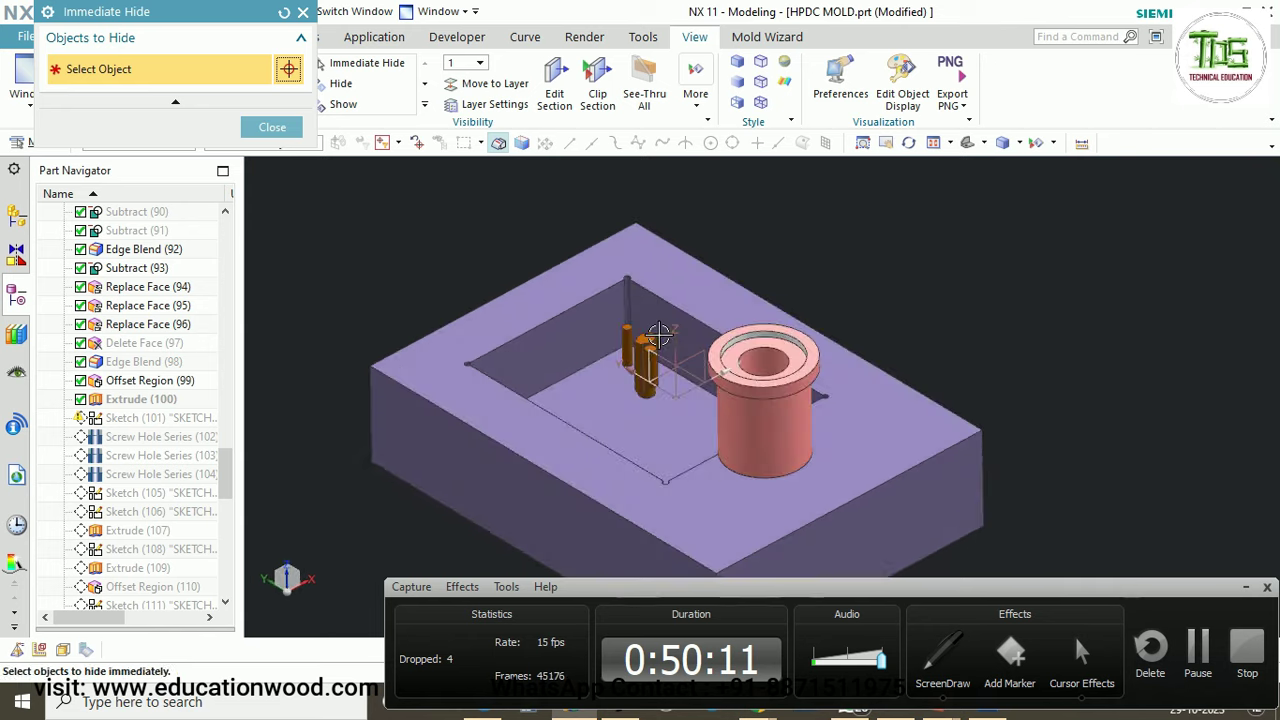
Undo the last two hides to restore the insert and the casting.
{"action": "left_click", "coordinate": [273, 128]}
{"action": "key", "text": "ctrl+z"}
{"action": "key", "text": "ctrl+z"}
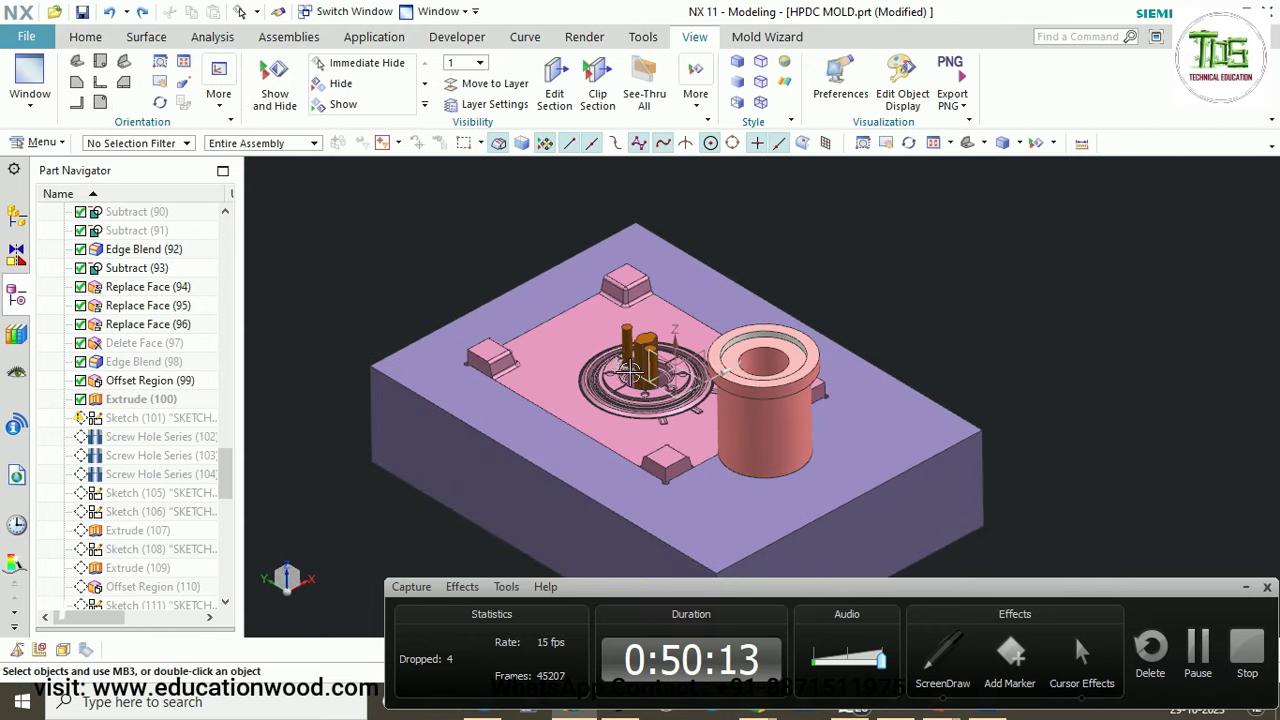
Hide the three orange core pins standing in the casting.
{"action": "scroll", "coordinate": [672, 358], "scroll_direction": "up", "scroll_amount": 2}
{"action": "middle_click_drag", "start_coordinate": [662, 368], "coordinate": [668, 350]}
{"action": "scroll", "coordinate": [668, 350], "scroll_direction": "up", "scroll_amount": 2}
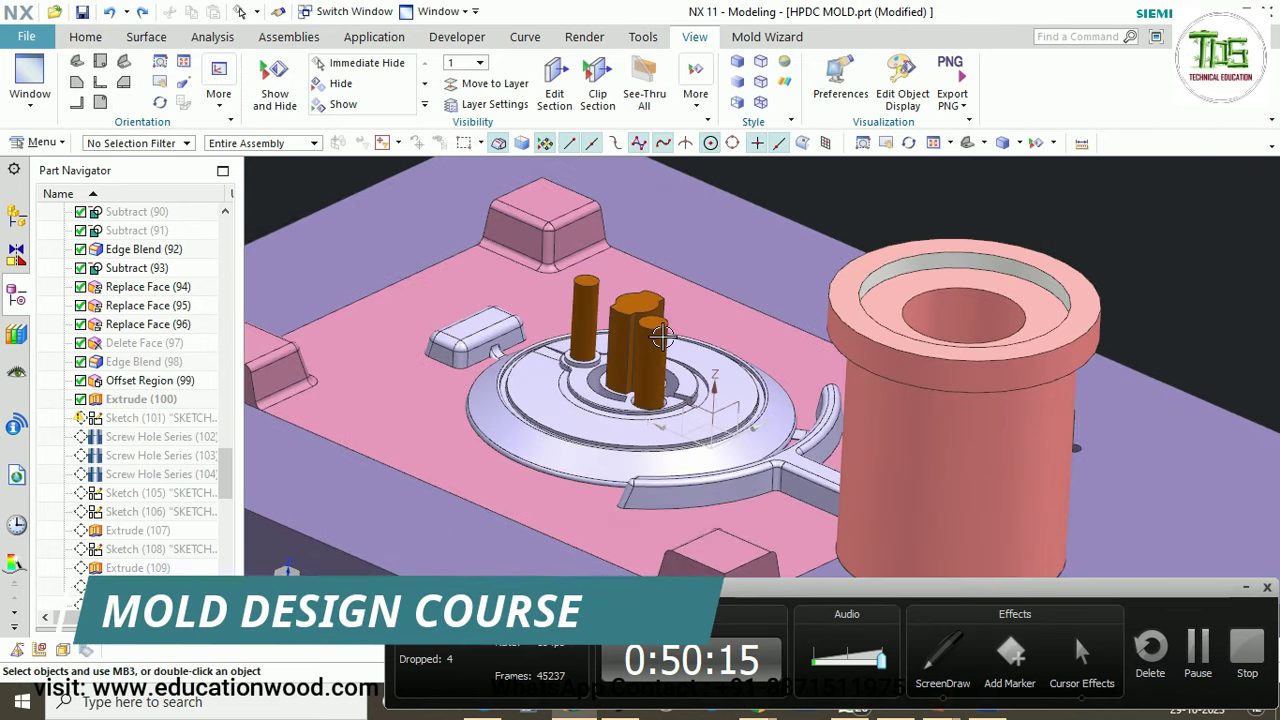
{"action": "key", "text": "ctrl+shift+i"}
{"action": "left_click", "coordinate": [615, 318]}
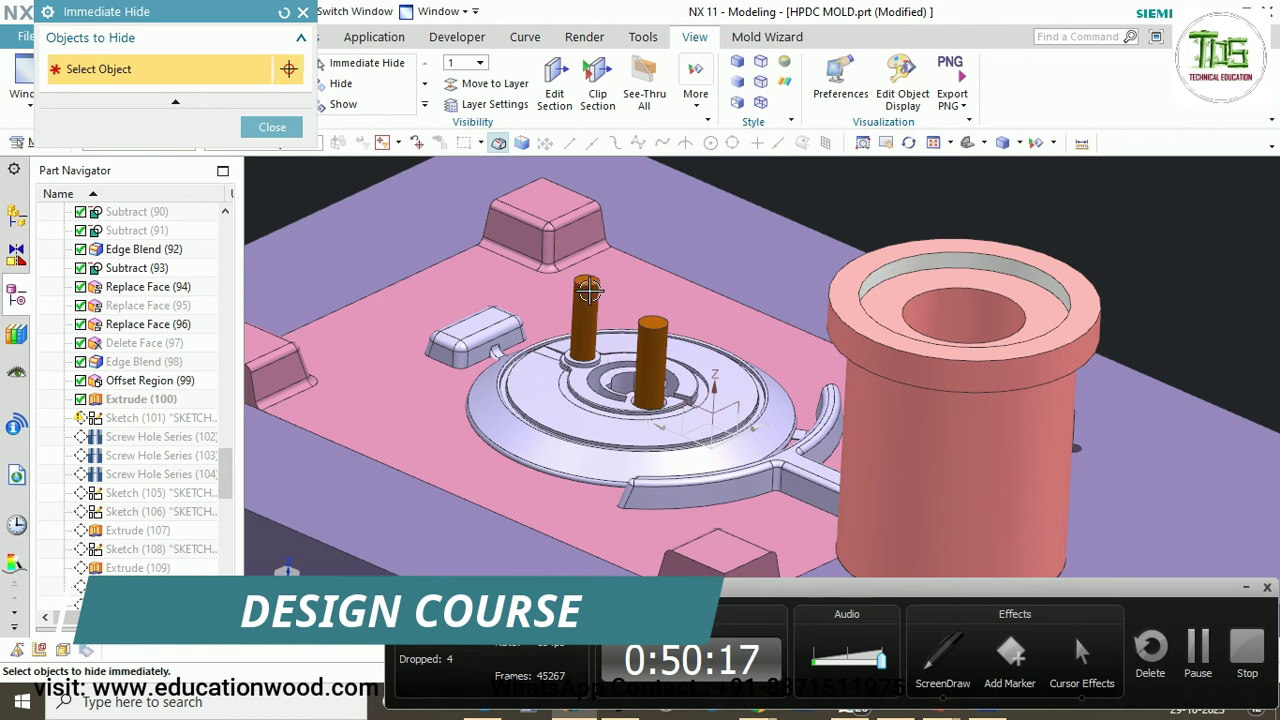
{"action": "left_click", "coordinate": [586, 305]}
{"action": "left_click", "coordinate": [651, 365]}
{"action": "left_click", "coordinate": [281, 129]}
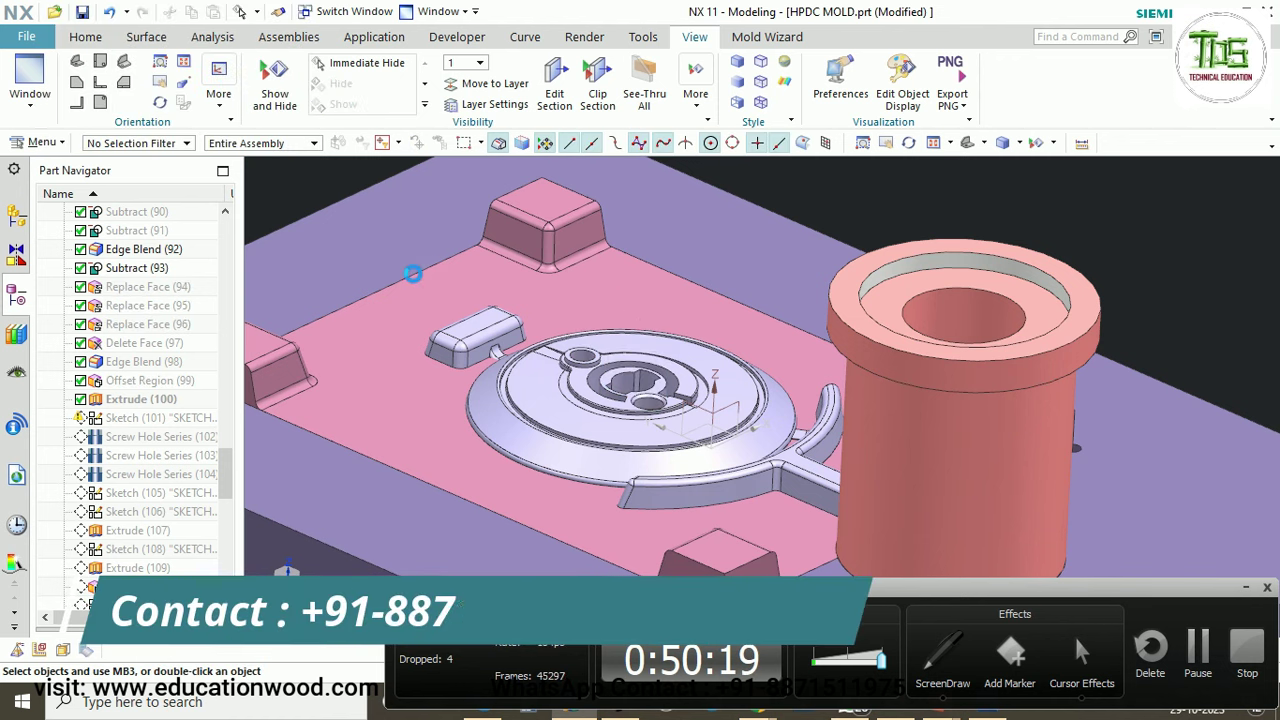
Swap the shown and hidden bodies and view the core pins inside the pink half's cavity close up.
{"action": "key", "text": "ctrl+shift+b"}
{"action": "middle_click_drag", "start_coordinate": [643, 351], "coordinate": [603, 423]}
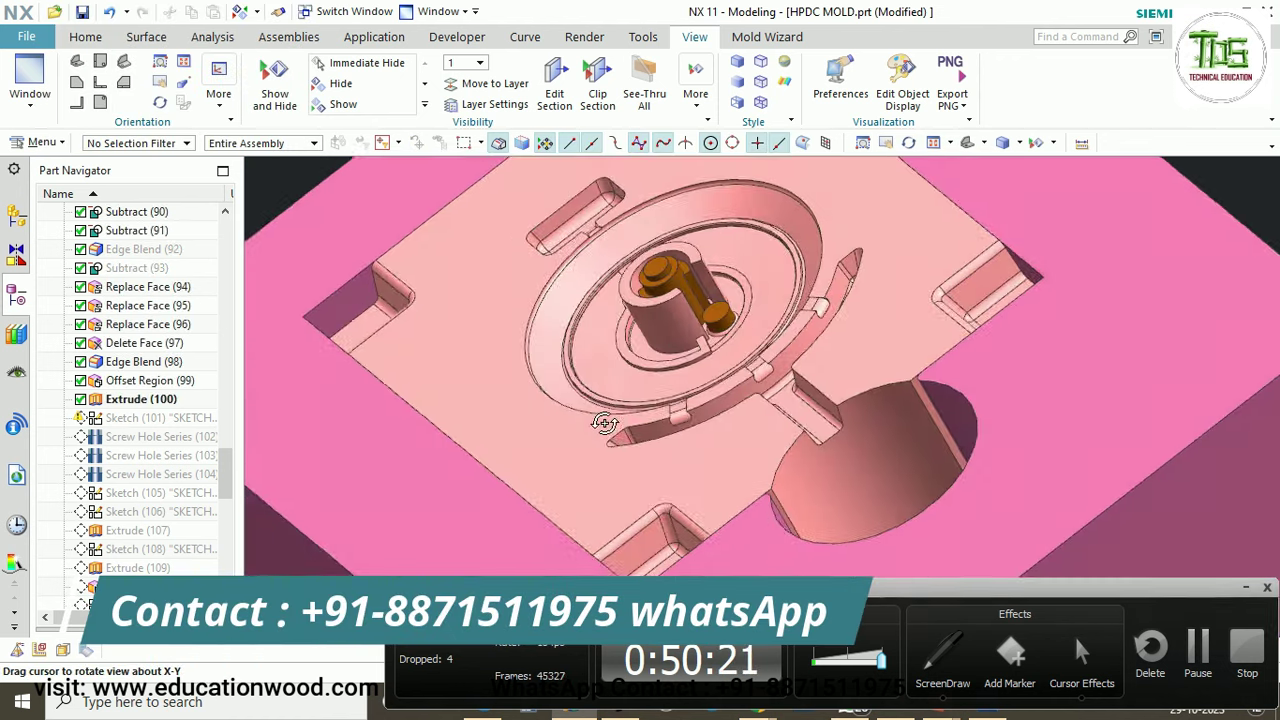
{"action": "scroll", "coordinate": [671, 274], "scroll_direction": "up", "scroll_amount": 5}
{"action": "middle_click_drag", "start_coordinate": [671, 274], "coordinate": [765, 297]}
{"action": "scroll", "coordinate": [768, 298], "scroll_direction": "down", "scroll_amount": 3}
{"action": "scroll", "coordinate": [959, 314], "scroll_direction": "down", "scroll_amount": 3}
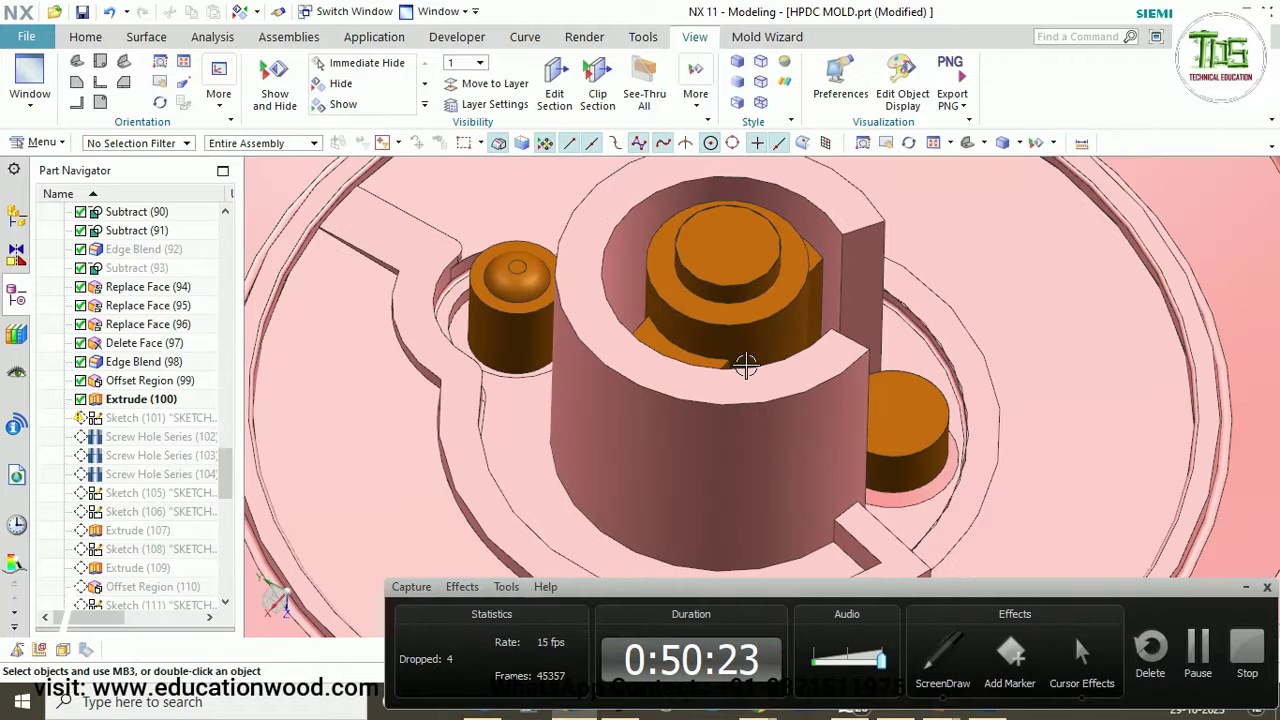
Mark the cylindrical boss around the central core pin freehand, then clear the mark.
{"action": "left_click", "coordinate": [935, 657]}
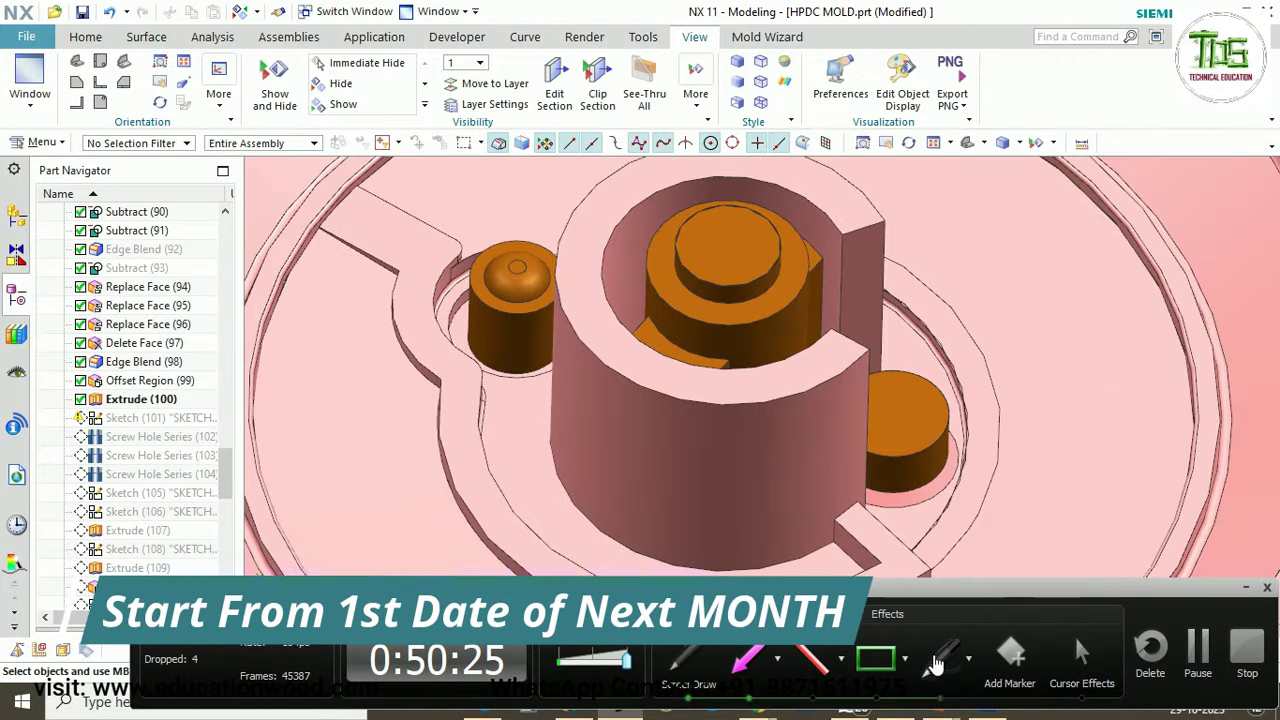
{"action": "left_click_drag", "start_coordinate": [645, 448], "coordinate": [675, 432]}
{"action": "key", "text": "Escape"}
Outline the rectangular overflow pocket above the disc cavity with a freehand mark, then clear it.
{"action": "scroll", "coordinate": [677, 345], "scroll_direction": "down", "scroll_amount": 6}
{"action": "middle_click_drag", "start_coordinate": [741, 371], "coordinate": [737, 417]}
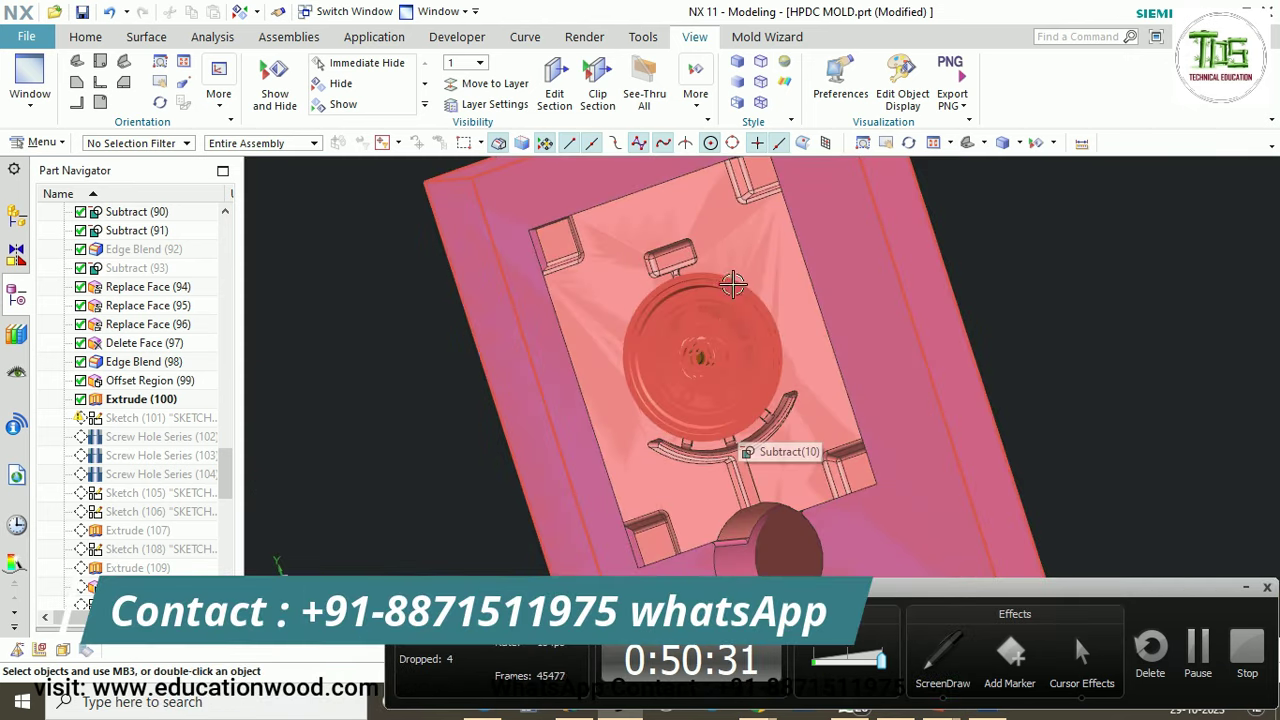
{"action": "scroll", "coordinate": [707, 290], "scroll_direction": "up", "scroll_amount": 3}
{"action": "scroll", "coordinate": [695, 291], "scroll_direction": "down", "scroll_amount": 1}
{"action": "middle_click_drag", "start_coordinate": [697, 293], "coordinate": [735, 340]}
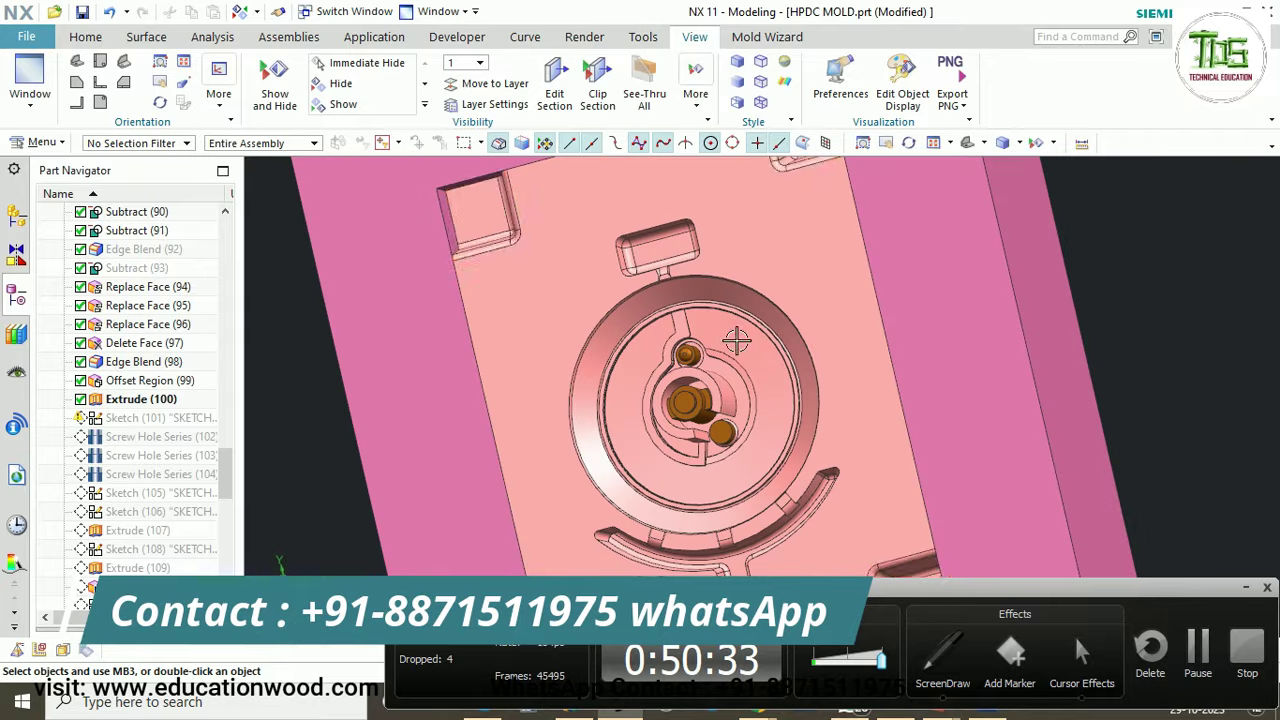
{"action": "left_click", "coordinate": [945, 657]}
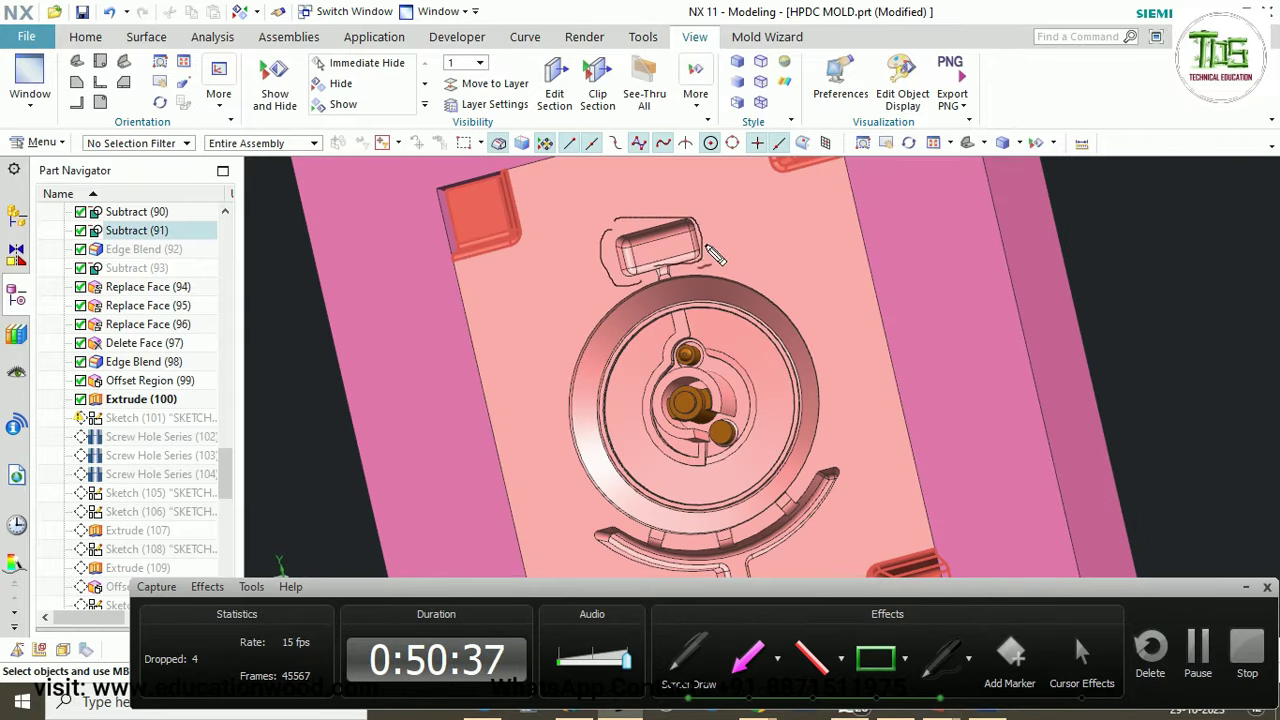
{"action": "key", "text": "Escape"}
Show both closed mold halves and roll the history forward to the final feature, Chamfer (161).
{"action": "scroll", "coordinate": [752, 365], "scroll_direction": "down", "scroll_amount": 4}
{"action": "scroll", "coordinate": [777, 371], "scroll_direction": "up", "scroll_amount": 1}
{"action": "mouse_move", "coordinate": [777, 371]}
{"action": "middle_mouse_down"}
{"action": "mouse_move", "coordinate": [806, 337]}
{"action": "mouse_move", "coordinate": [852, 381]}
{"action": "mouse_move", "coordinate": [840, 364]}
{"action": "mouse_move", "coordinate": [1029, 371]}
{"action": "mouse_move", "coordinate": [809, 334]}
{"action": "mouse_move", "coordinate": [803, 347]}
{"action": "middle_mouse_up"}
{"action": "scroll", "coordinate": [840, 358], "scroll_direction": "down", "scroll_amount": 2}
{"action": "scroll", "coordinate": [840, 358], "scroll_direction": "up", "scroll_amount": 1}
{"action": "scroll", "coordinate": [886, 386], "scroll_direction": "down", "scroll_amount": 2}
{"action": "scroll", "coordinate": [803, 347], "scroll_direction": "down", "scroll_amount": 2}
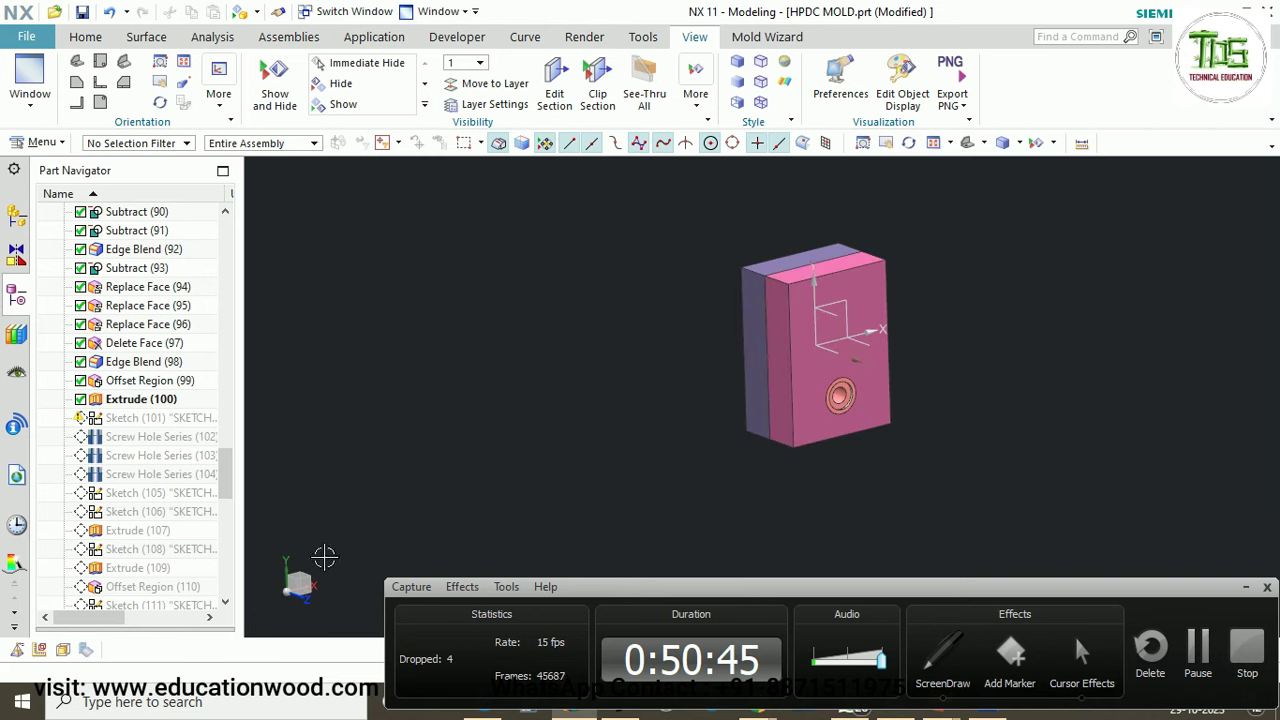
{"action": "left_click_drag", "start_coordinate": [224, 460], "coordinate": [165, 575]}
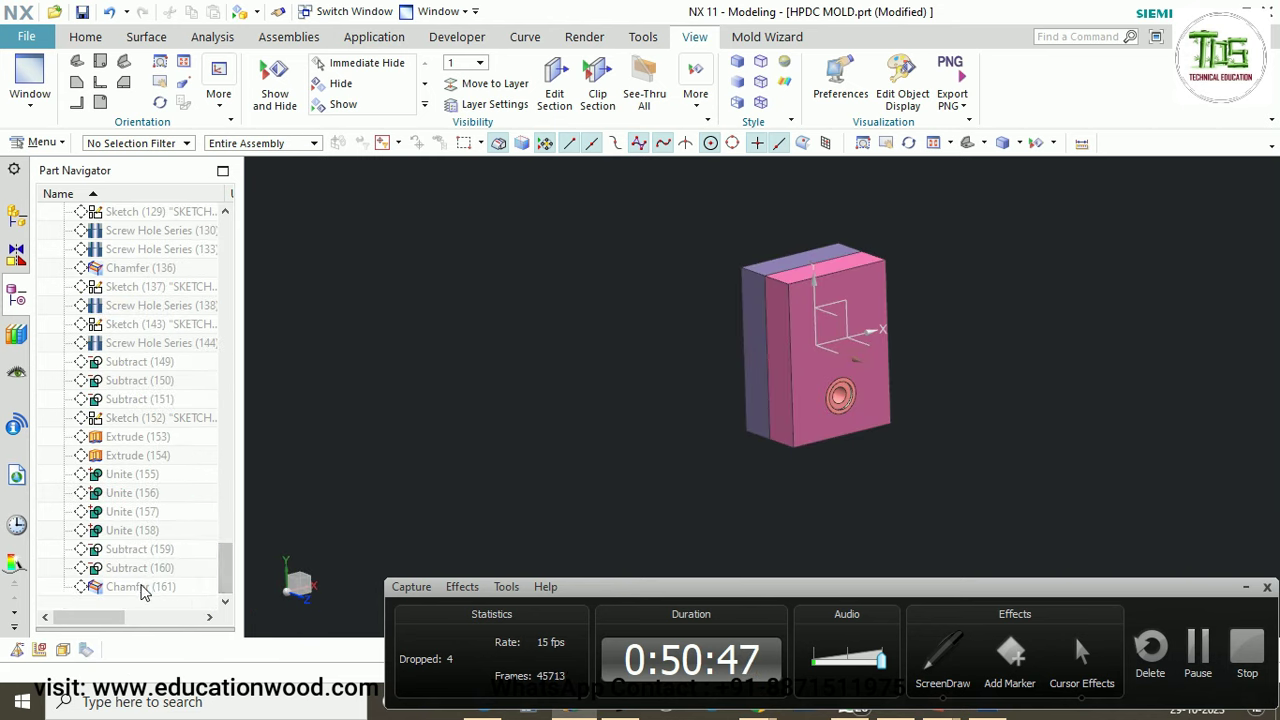
{"action": "right_click", "coordinate": [141, 592]}
{"action": "left_click", "coordinate": [183, 396]}
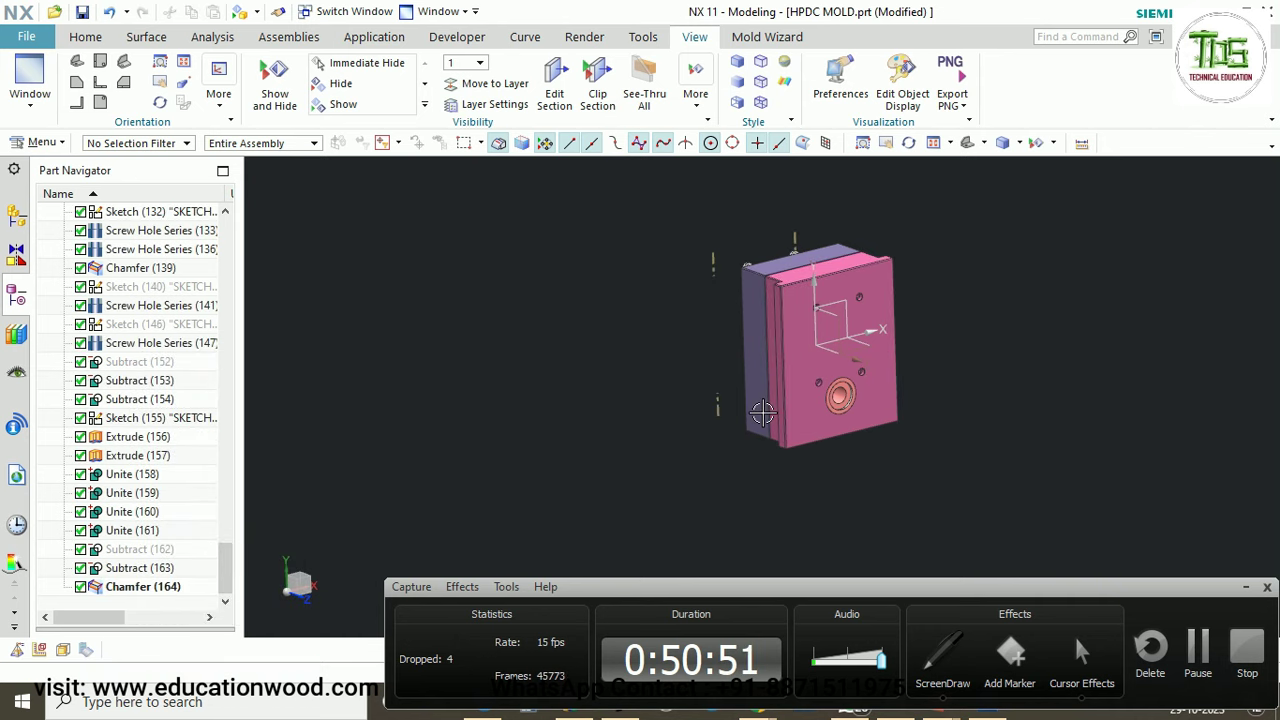
Hide the pink half, the purple plate and further bodies one by one to look inside the complete mold.
{"action": "middle_click_drag", "start_coordinate": [762, 412], "coordinate": [851, 308]}
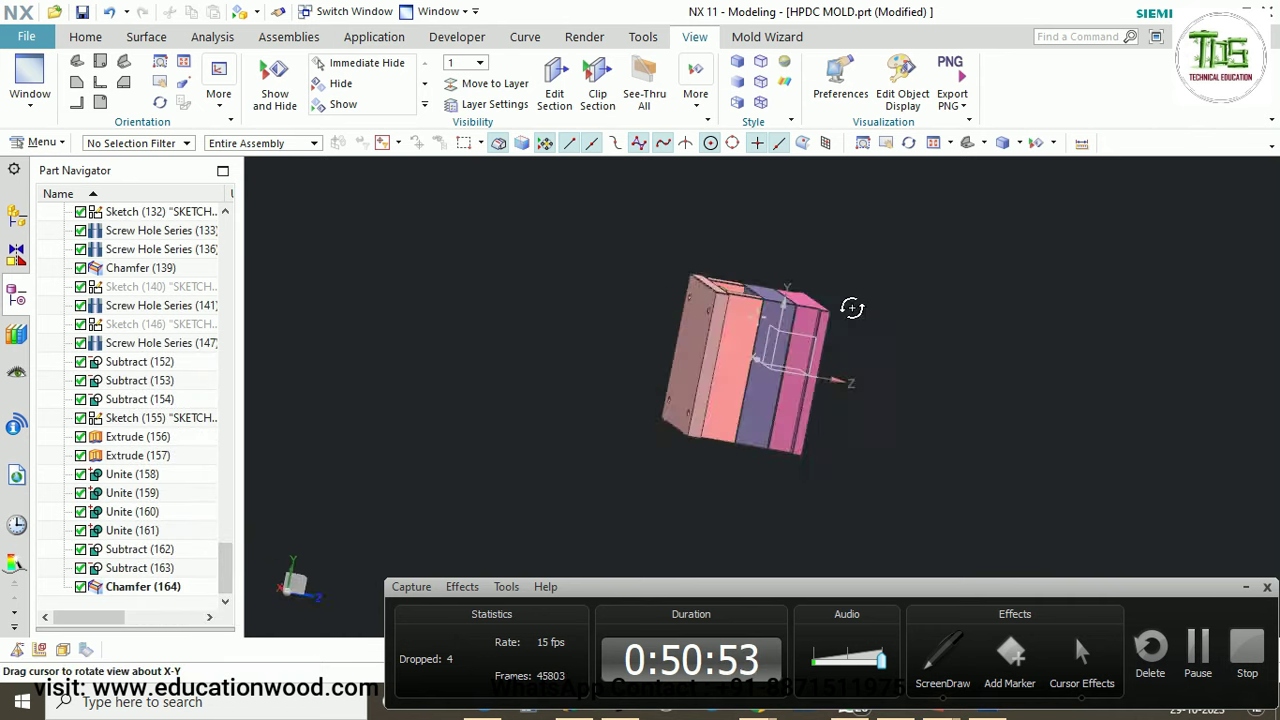
{"action": "middle_click_drag", "start_coordinate": [825, 400], "coordinate": [777, 389]}
{"action": "scroll", "coordinate": [803, 381], "scroll_direction": "up", "scroll_amount": 2}
{"action": "key", "text": "ctrl+shift+i"}
{"action": "left_click", "coordinate": [804, 308]}
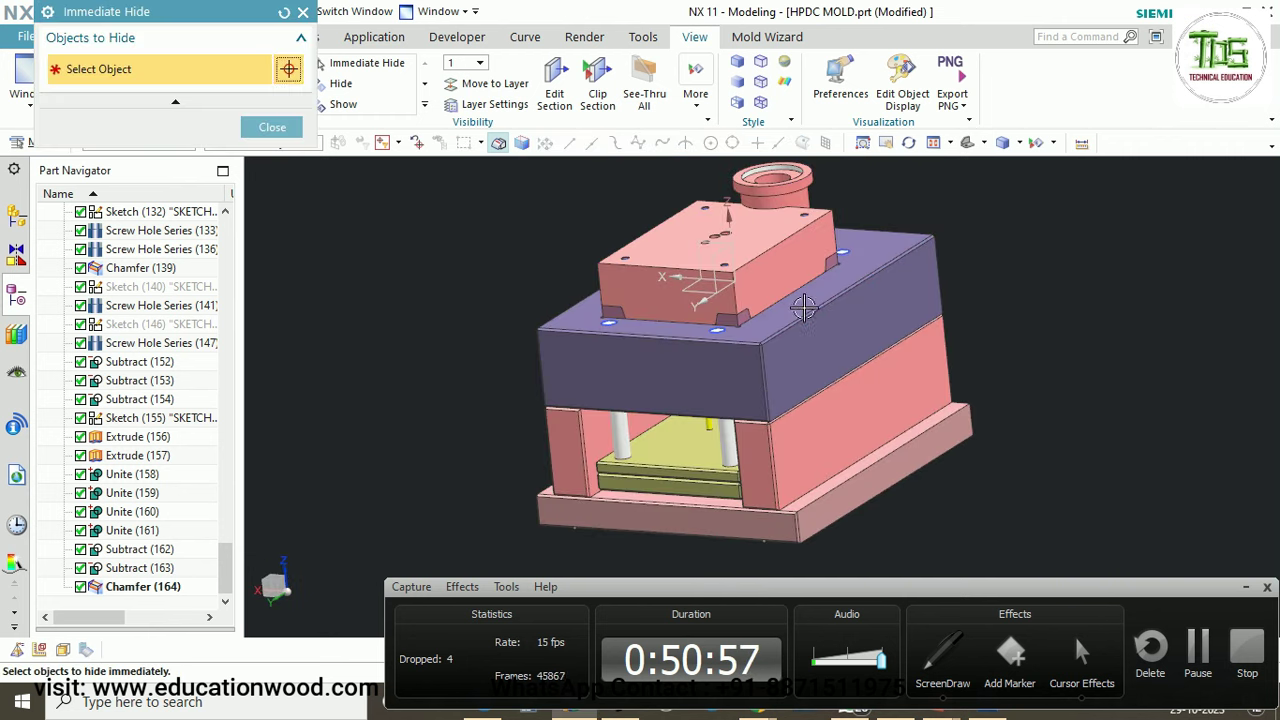
{"action": "left_click", "coordinate": [804, 310]}
{"action": "scroll", "coordinate": [771, 268], "scroll_direction": "up", "scroll_amount": 2}
{"action": "left_click", "coordinate": [772, 264]}
{"action": "scroll", "coordinate": [778, 320], "scroll_direction": "down", "scroll_amount": 1}
{"action": "left_click", "coordinate": [780, 332]}
Bring back the whole mold and inspect its section through the core pins, diffuser and sleeve, then cancel the section.
{"action": "scroll", "coordinate": [798, 315], "scroll_direction": "down", "scroll_amount": 3}
{"action": "scroll", "coordinate": [800, 312], "scroll_direction": "up", "scroll_amount": 2}
{"action": "middle_click_drag", "start_coordinate": [800, 312], "coordinate": [876, 301]}
{"action": "scroll", "coordinate": [769, 323], "scroll_direction": "up", "scroll_amount": 2}
{"action": "scroll", "coordinate": [800, 216], "scroll_direction": "up", "scroll_amount": 3}
{"action": "scroll", "coordinate": [776, 240], "scroll_direction": "down", "scroll_amount": 5}
{"action": "scroll", "coordinate": [737, 302], "scroll_direction": "down", "scroll_amount": 2}
{"action": "key", "text": "Escape"}
{"action": "key", "text": "ctrl+h"}
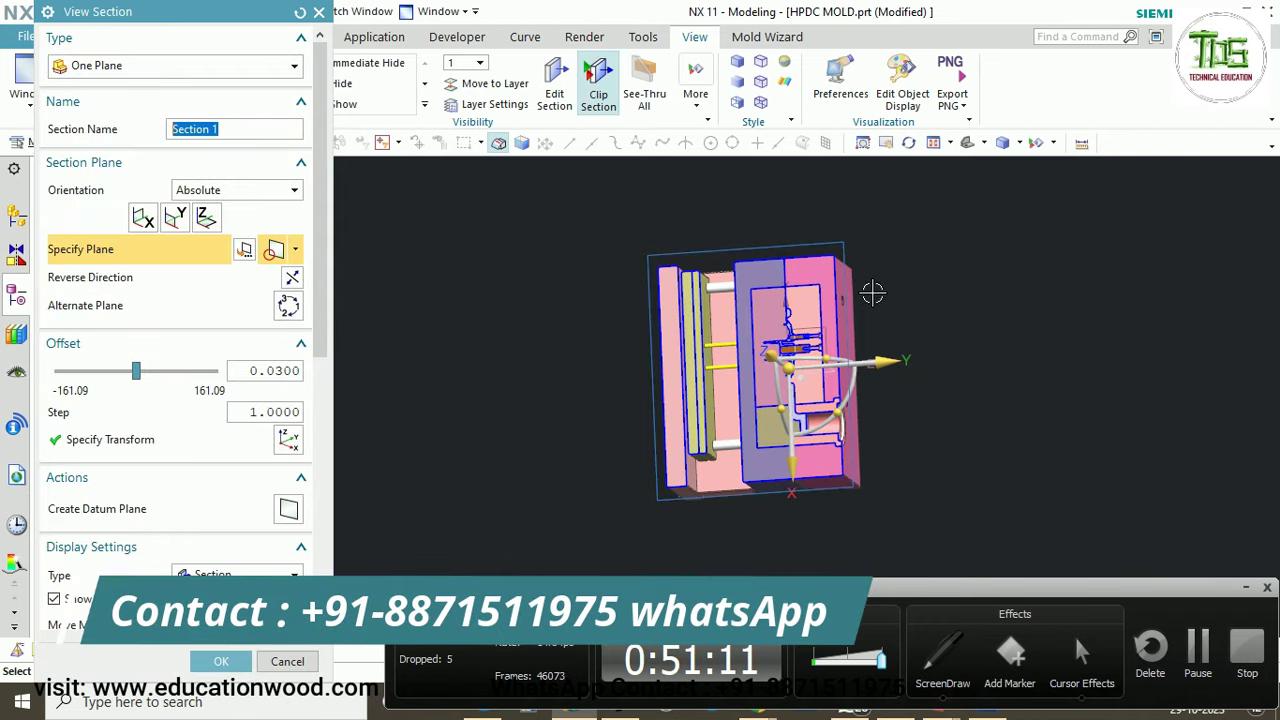
{"action": "scroll", "coordinate": [815, 300], "scroll_direction": "up", "scroll_amount": 2}
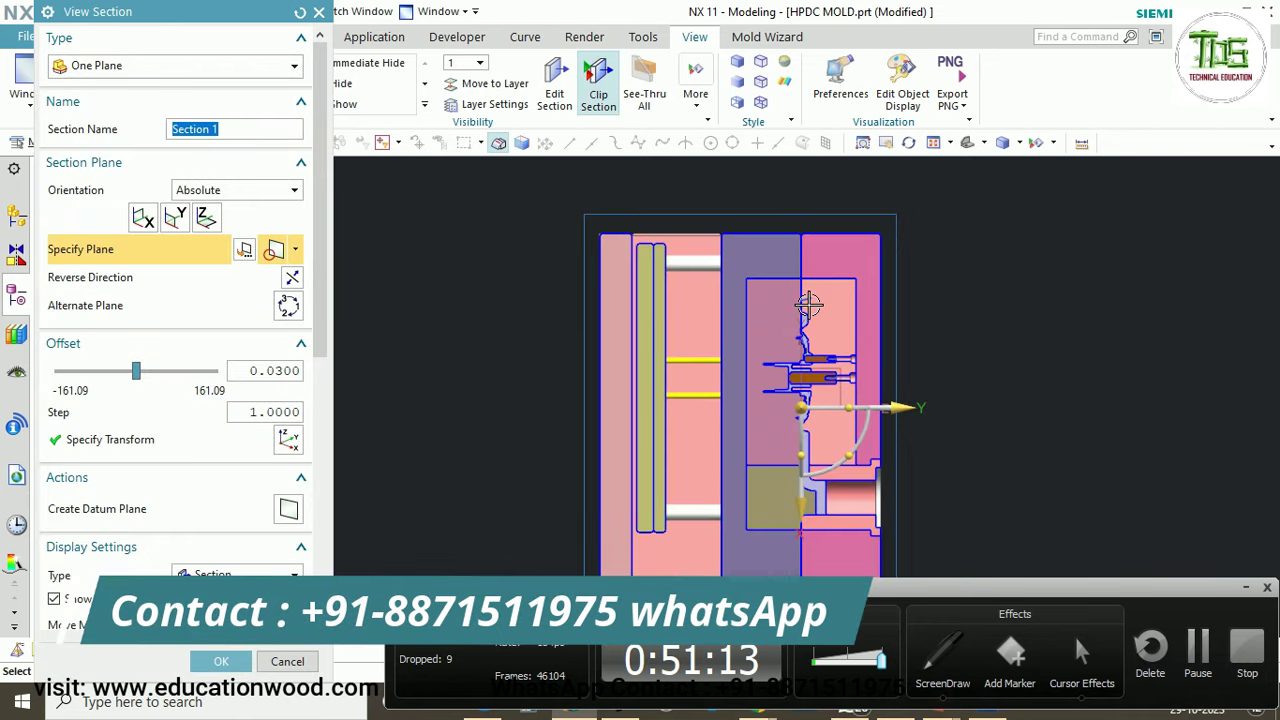
{"action": "left_click", "coordinate": [283, 660]}
View the assembled mold from the side and then square to the pink clamping face with the sleeve opening.
{"action": "middle_click_drag", "start_coordinate": [905, 345], "coordinate": [832, 343]}
{"action": "scroll", "coordinate": [814, 385], "scroll_direction": "down", "scroll_amount": 2}
{"action": "scroll", "coordinate": [835, 340], "scroll_direction": "down", "scroll_amount": 2}
{"action": "scroll", "coordinate": [973, 390], "scroll_direction": "up", "scroll_amount": 2}
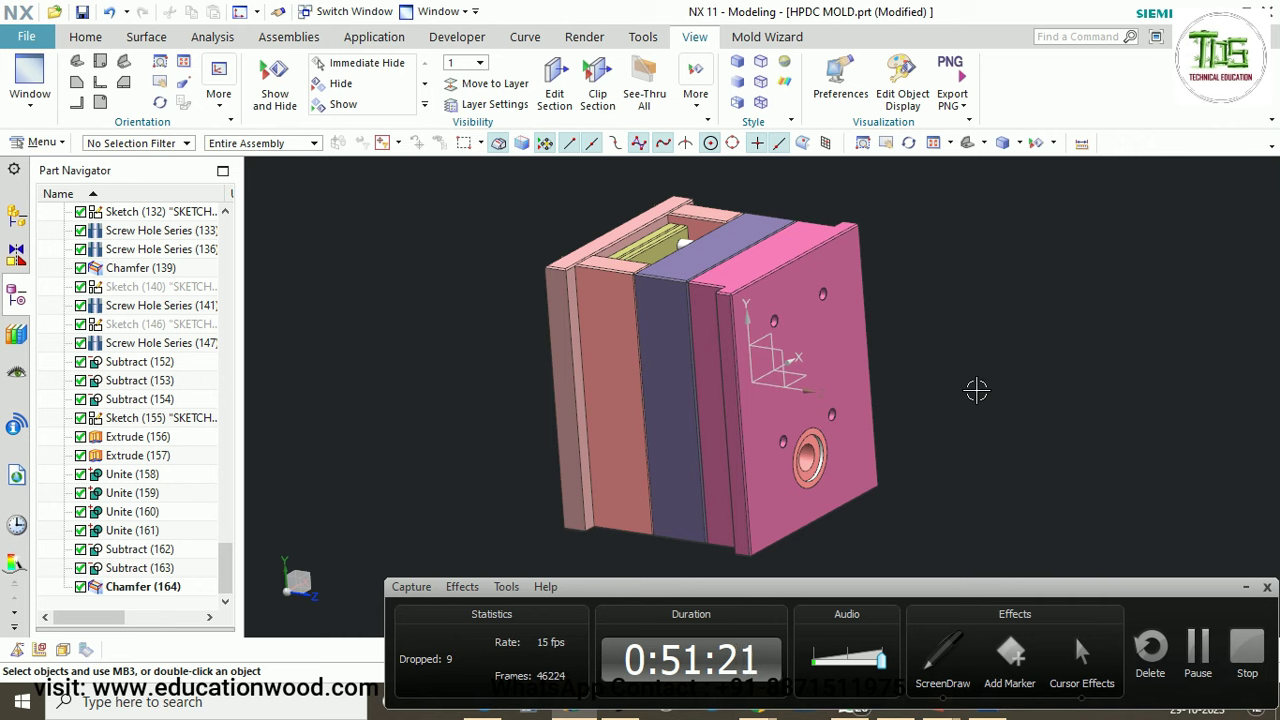
{"action": "mouse_move", "coordinate": [933, 366]}
{"action": "middle_mouse_down"}
{"action": "mouse_move", "coordinate": [946, 346]}
{"action": "mouse_move", "coordinate": [926, 334]}
{"action": "mouse_move", "coordinate": [937, 357]}
{"action": "middle_mouse_up"}
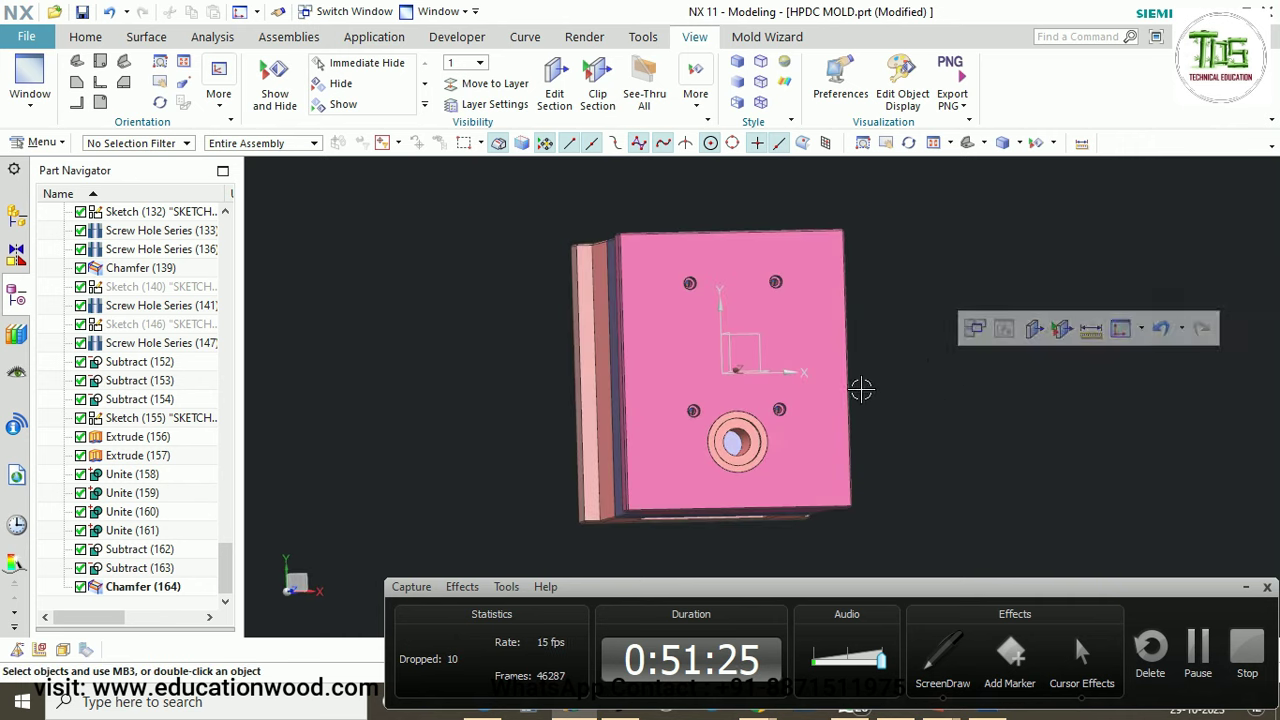
{"action": "key", "text": "F8"}
{"action": "scroll", "coordinate": [770, 309], "scroll_direction": "down", "scroll_amount": 2}
{"action": "scroll", "coordinate": [764, 309], "scroll_direction": "up", "scroll_amount": 2}
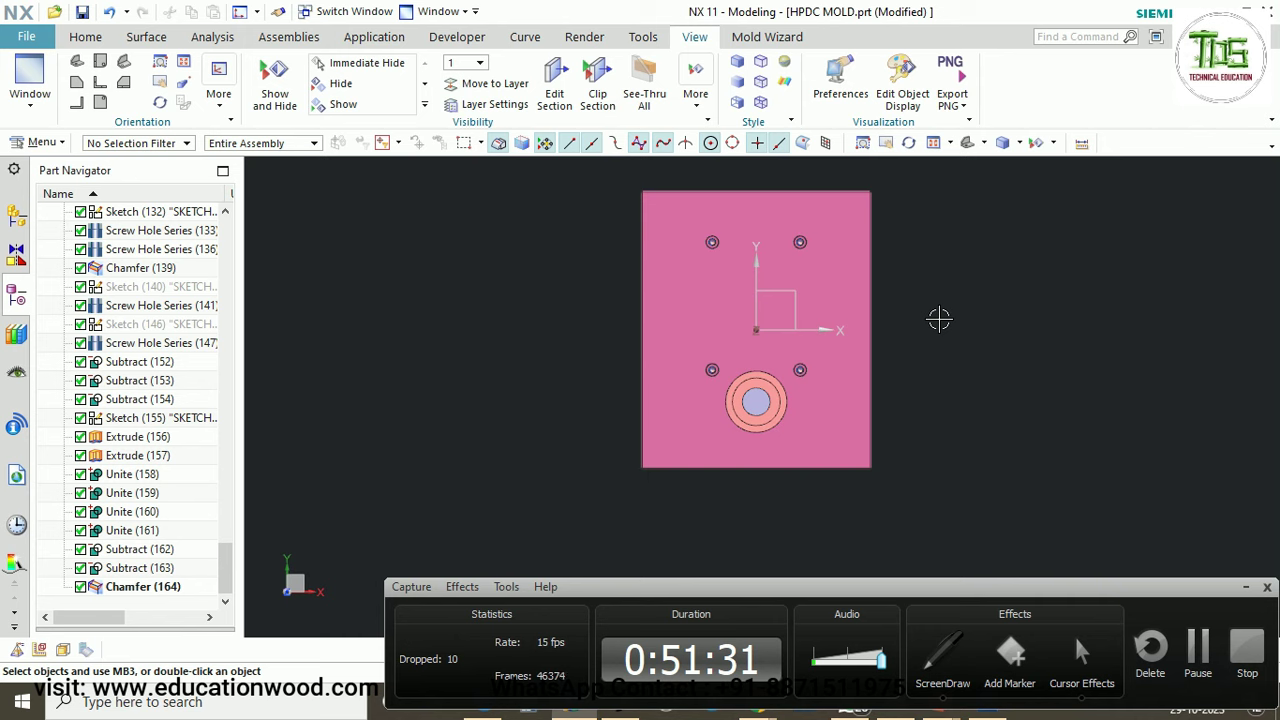
Trace the pink plate's outer edges freehand, write a short note beside it, and clear the marks.
{"action": "left_click", "coordinate": [942, 660]}
{"action": "left_click", "coordinate": [942, 662]}
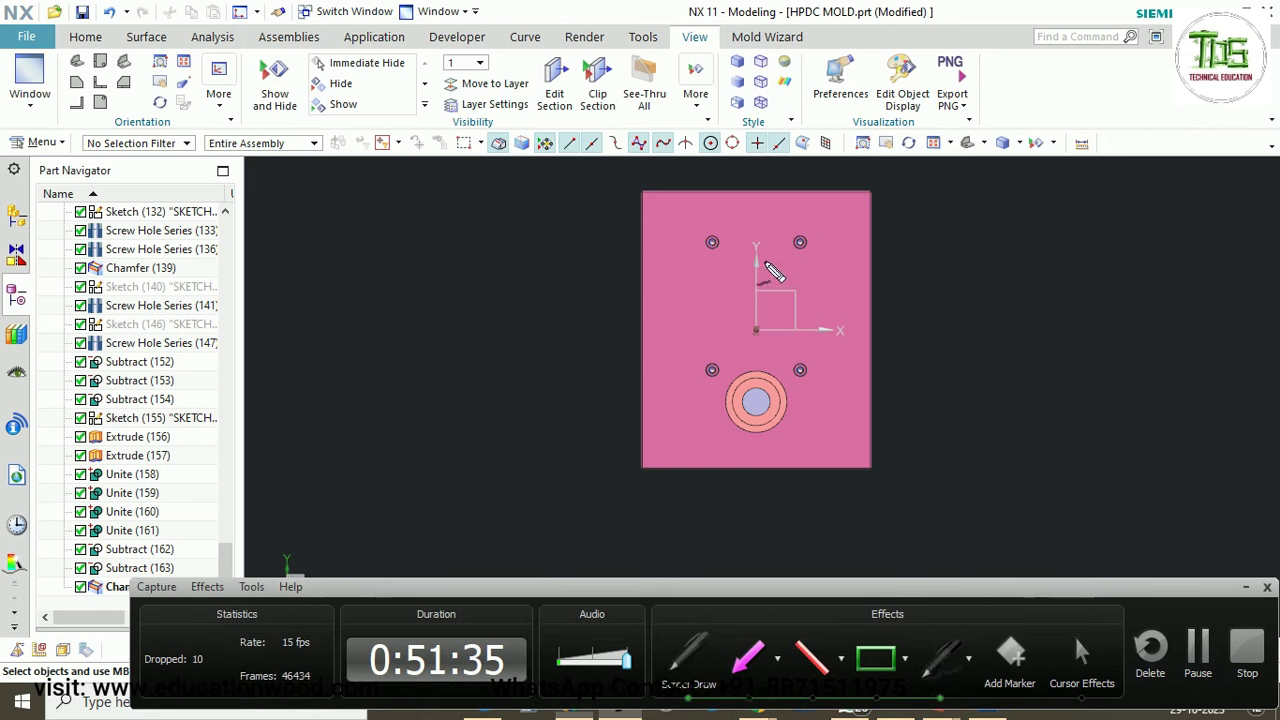
{"action": "mouse_move", "coordinate": [877, 196]}
{"action": "left_mouse_down"}
{"action": "mouse_move", "coordinate": [886, 395]}
{"action": "mouse_move", "coordinate": [868, 482]}
{"action": "left_mouse_up"}
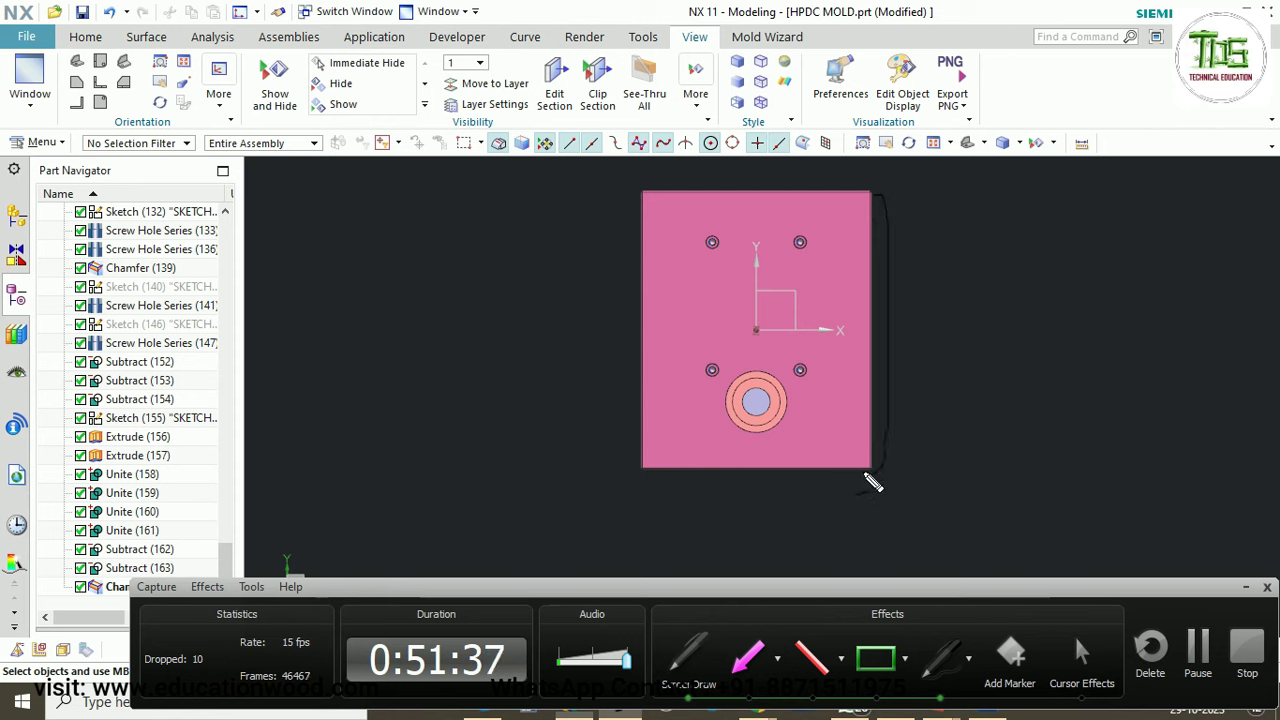
{"action": "mouse_move", "coordinate": [643, 192]}
{"action": "left_mouse_down"}
{"action": "mouse_move", "coordinate": [677, 171]}
{"action": "mouse_move", "coordinate": [877, 180]}
{"action": "mouse_move", "coordinate": [878, 192]}
{"action": "left_mouse_up"}
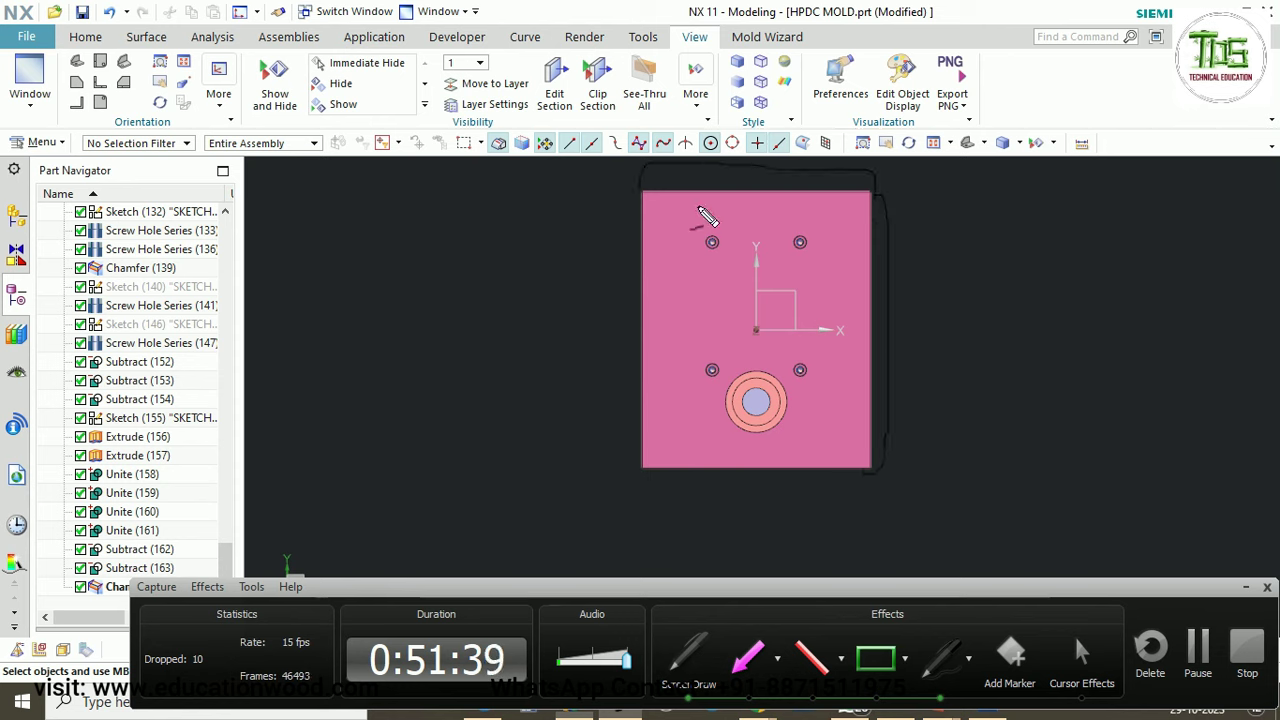
{"action": "left_click_drag", "start_coordinate": [636, 206], "coordinate": [624, 196]}
{"action": "mouse_move", "coordinate": [982, 224]}
{"action": "left_mouse_down"}
{"action": "mouse_move", "coordinate": [986, 249]}
{"action": "mouse_move", "coordinate": [1057, 250]}
{"action": "left_mouse_up"}
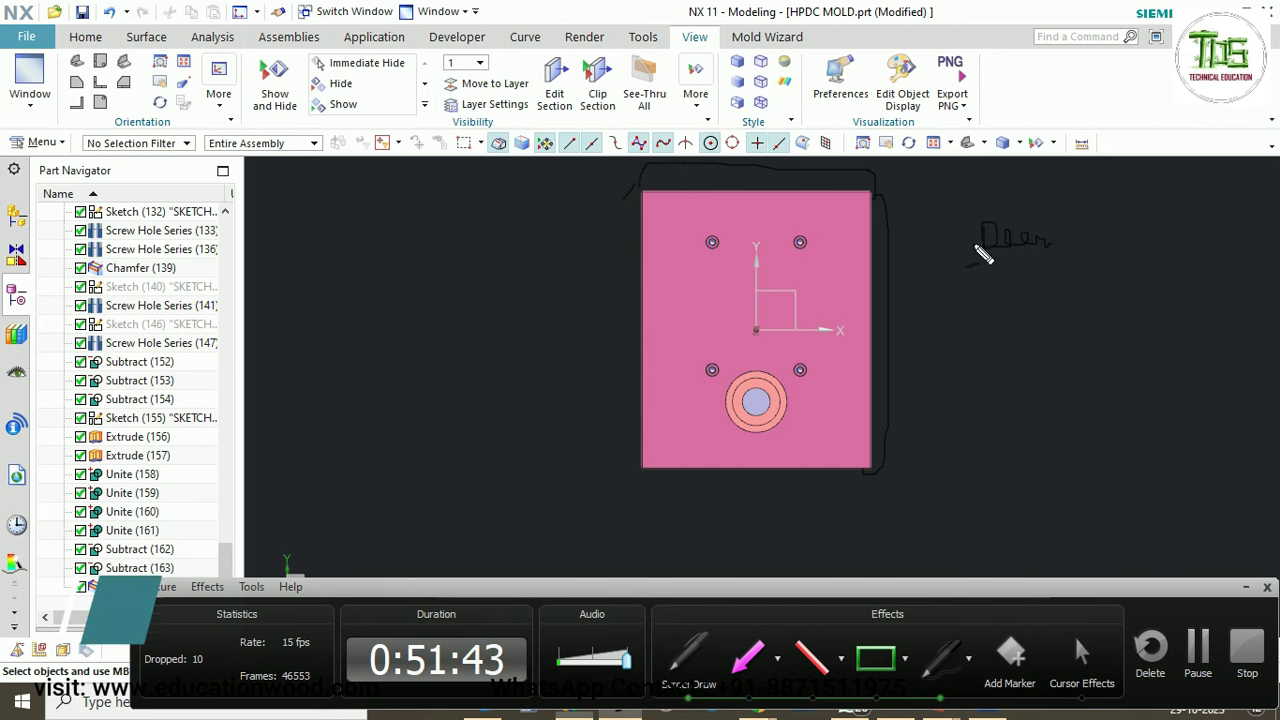
{"action": "key", "text": "Escape"}
Turn the mold to an angled view, write Al beside it and ADC-12 below it, then underline and circle ADC-12.
{"action": "middle_click_drag", "start_coordinate": [803, 286], "coordinate": [940, 290]}
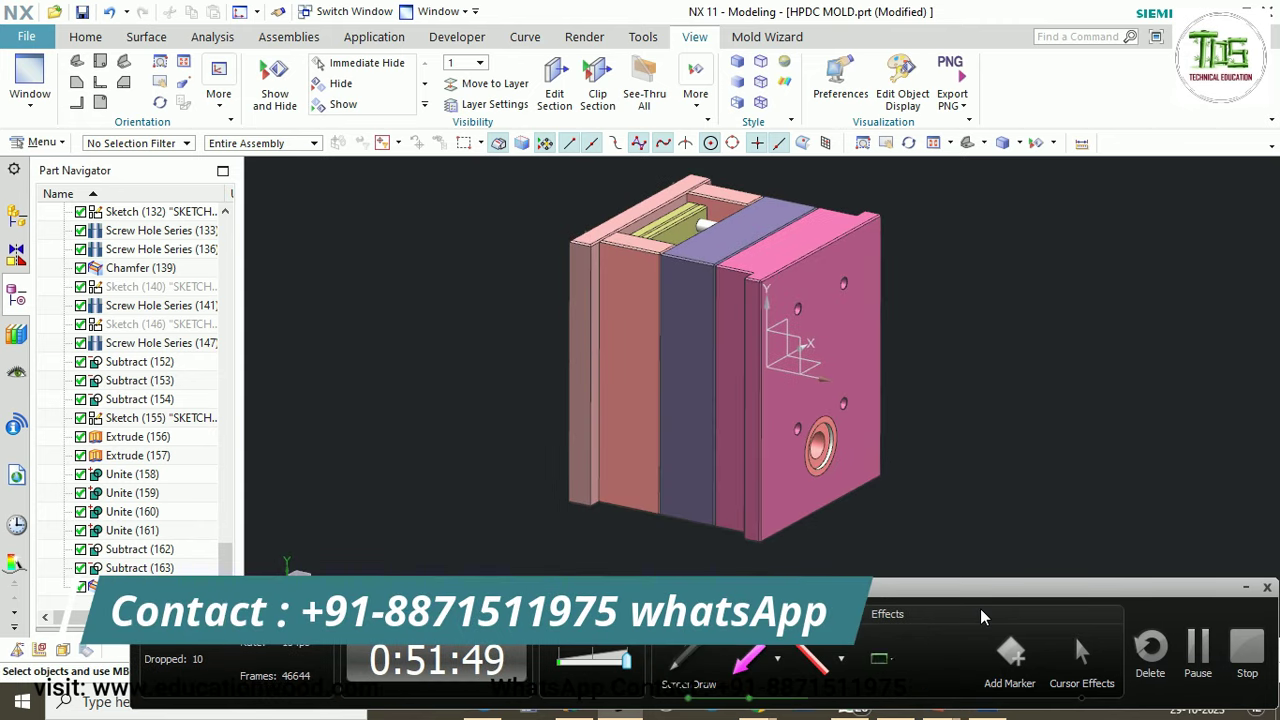
{"action": "left_click", "coordinate": [878, 658]}
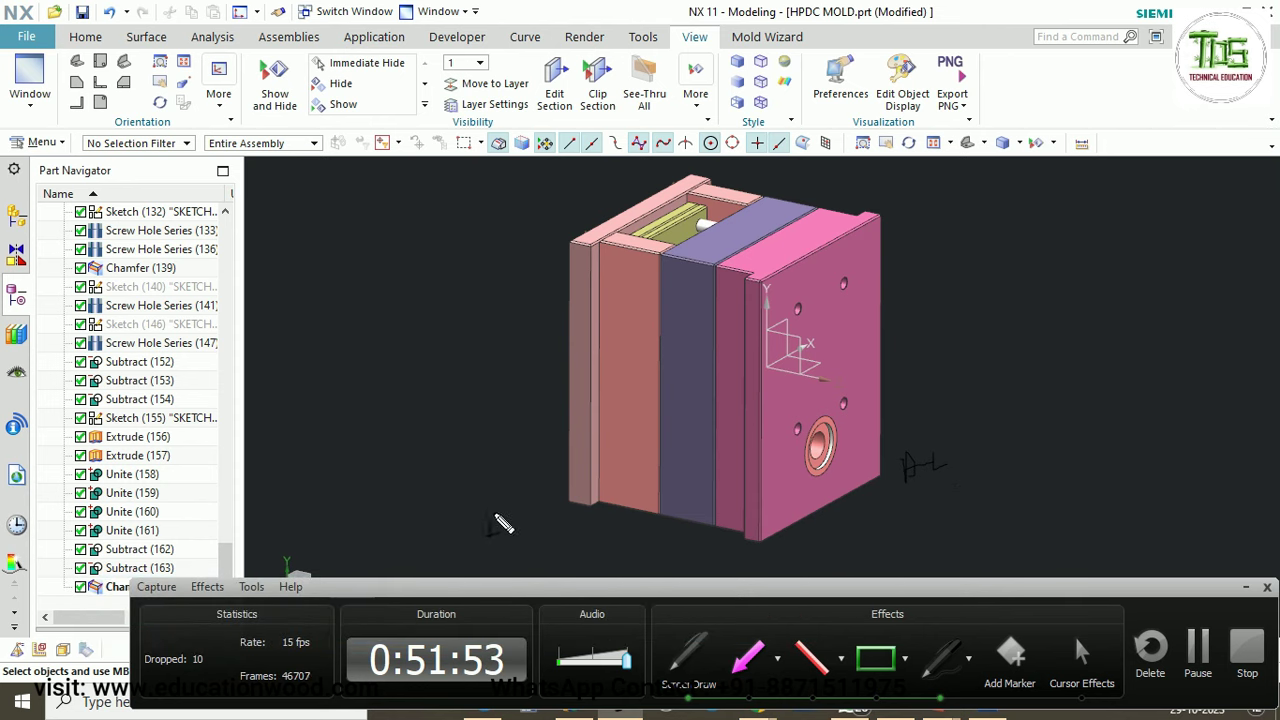
{"action": "left_click_drag", "start_coordinate": [512, 523], "coordinate": [514, 538]}
{"action": "mouse_move", "coordinate": [500, 522]}
{"action": "left_mouse_down"}
{"action": "mouse_move", "coordinate": [515, 513]}
{"action": "mouse_move", "coordinate": [510, 546]}
{"action": "mouse_move", "coordinate": [535, 548]}
{"action": "left_mouse_up"}
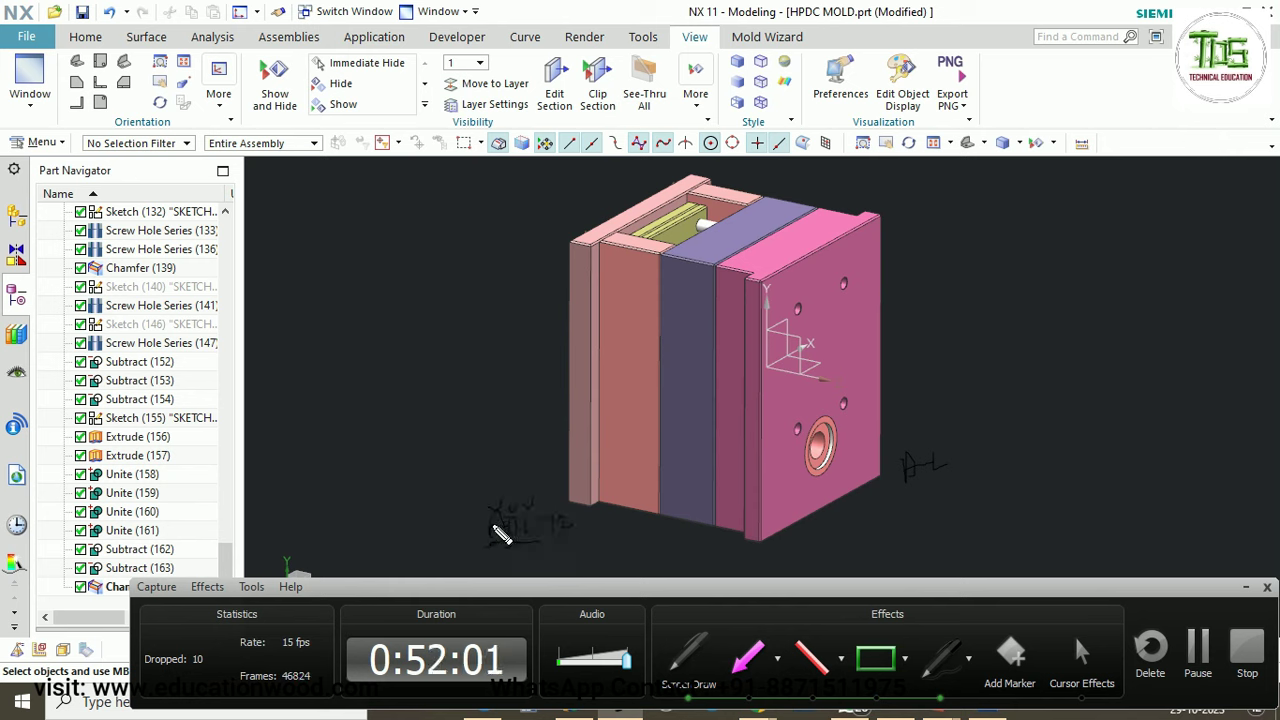
{"action": "left_click_drag", "start_coordinate": [505, 552], "coordinate": [566, 552]}
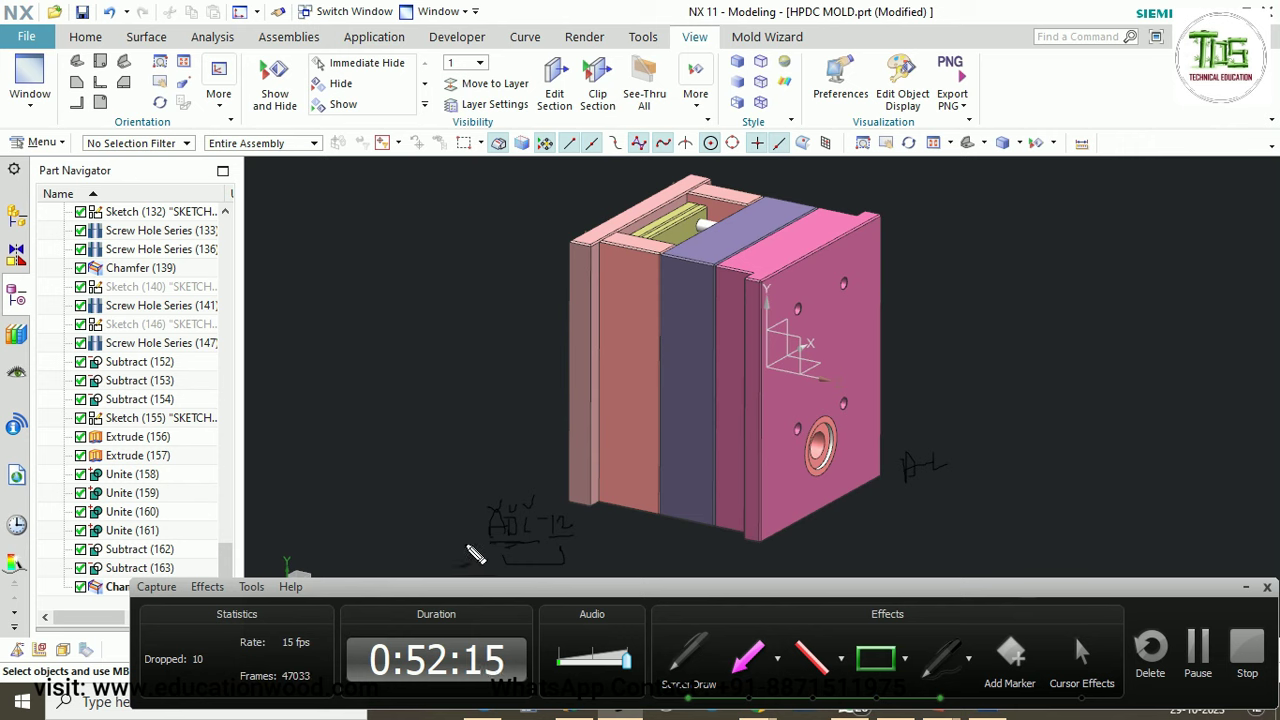
{"action": "mouse_move", "coordinate": [510, 510]}
{"action": "left_mouse_down"}
{"action": "mouse_move", "coordinate": [614, 543]}
{"action": "mouse_move", "coordinate": [486, 514]}
{"action": "left_mouse_up"}
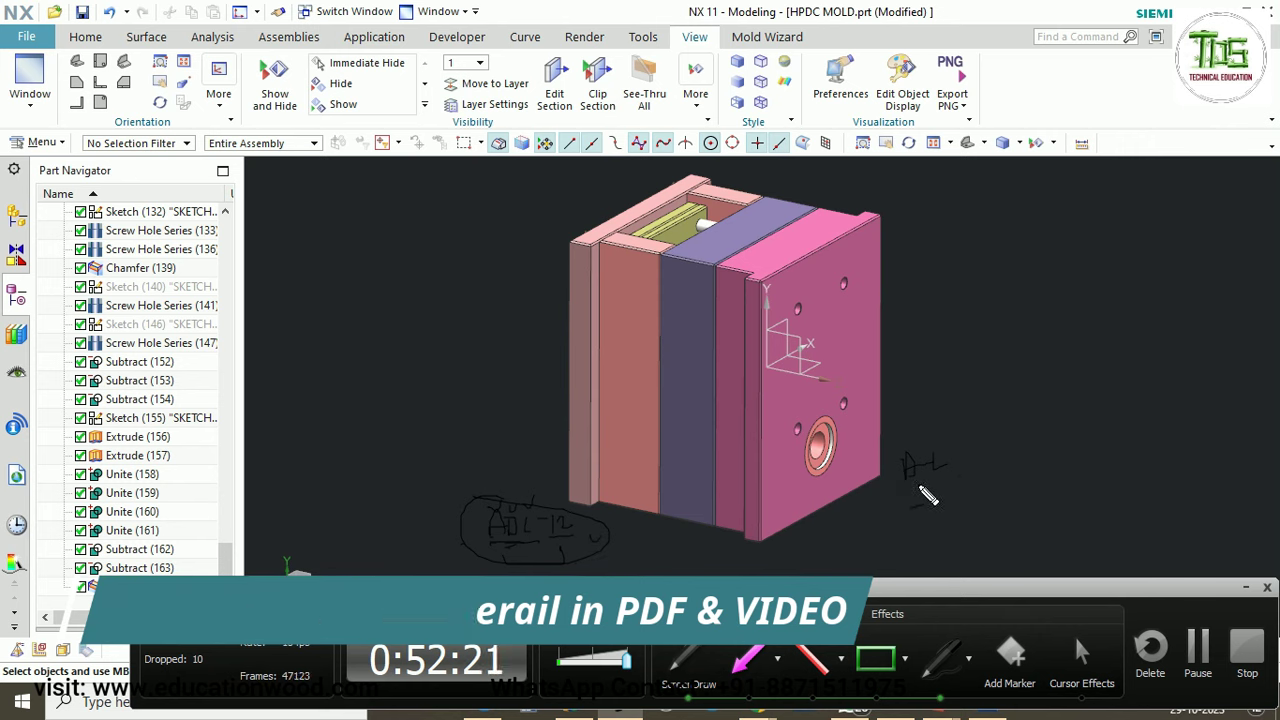
Write the aluminium density as AL = 2.70 g/cm³ beside the mold and underline it.
{"action": "mouse_move", "coordinate": [1005, 270]}
{"action": "left_mouse_down"}
{"action": "mouse_move", "coordinate": [1003, 289]}
{"action": "mouse_move", "coordinate": [1020, 291]}
{"action": "mouse_move", "coordinate": [1052, 270]}
{"action": "left_mouse_up"}
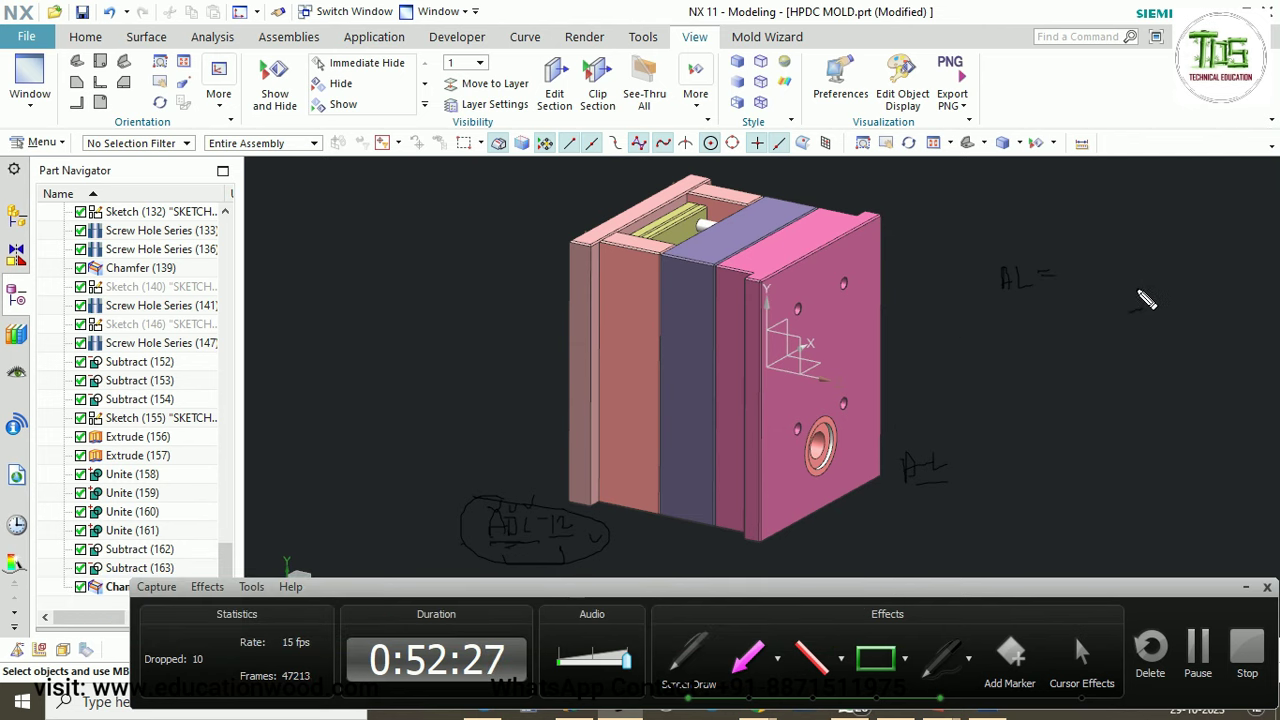
{"action": "left_click", "coordinate": [1104, 268]}
{"action": "mouse_move", "coordinate": [1114, 256]}
{"action": "left_mouse_down"}
{"action": "mouse_move", "coordinate": [1149, 268]}
{"action": "mouse_move", "coordinate": [1172, 258]}
{"action": "mouse_move", "coordinate": [1186, 274]}
{"action": "mouse_move", "coordinate": [1228, 258]}
{"action": "mouse_move", "coordinate": [1222, 246]}
{"action": "left_mouse_up"}
{"action": "left_click_drag", "start_coordinate": [1102, 314], "coordinate": [1112, 302]}
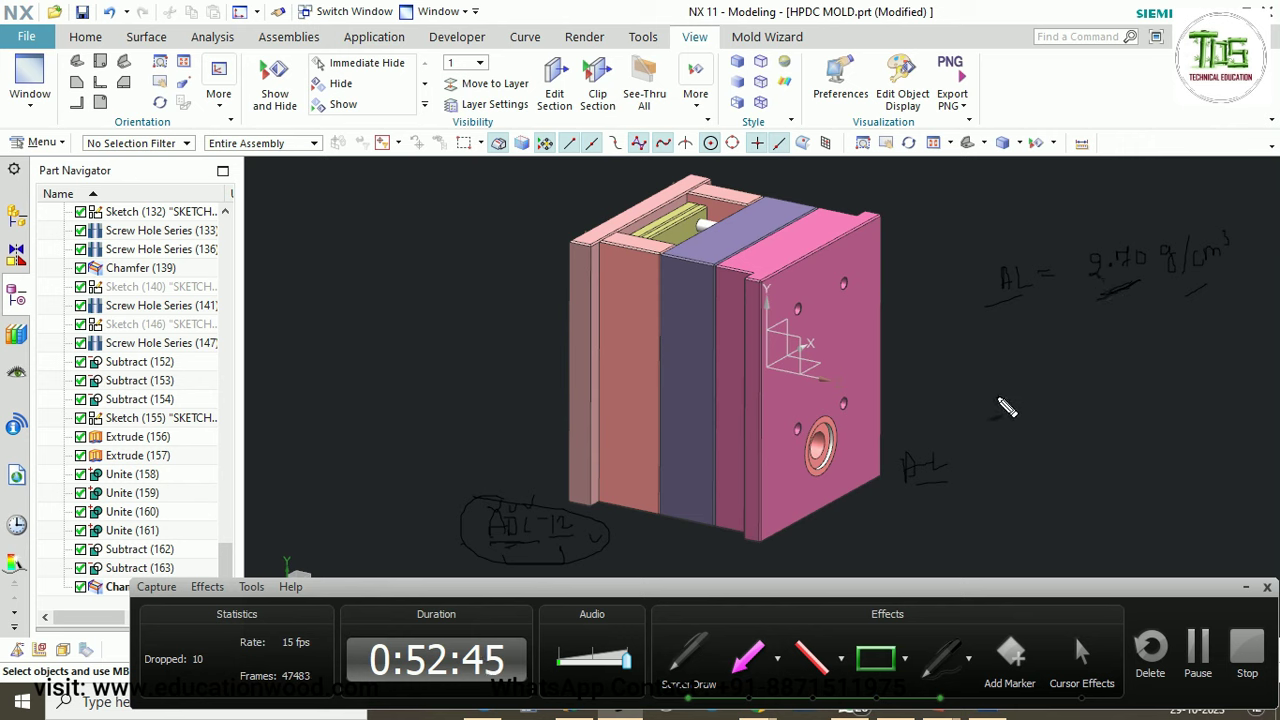
Add a handwritten density list for plastic 0.90, aluminium 2.70 and mild steel 7.85 beneath the first value.
{"action": "mouse_move", "coordinate": [1038, 347]}
{"action": "left_mouse_down"}
{"action": "mouse_move", "coordinate": [1041, 373]}
{"action": "mouse_move", "coordinate": [1157, 363]}
{"action": "mouse_move", "coordinate": [1210, 338]}
{"action": "mouse_move", "coordinate": [1222, 358]}
{"action": "left_mouse_up"}
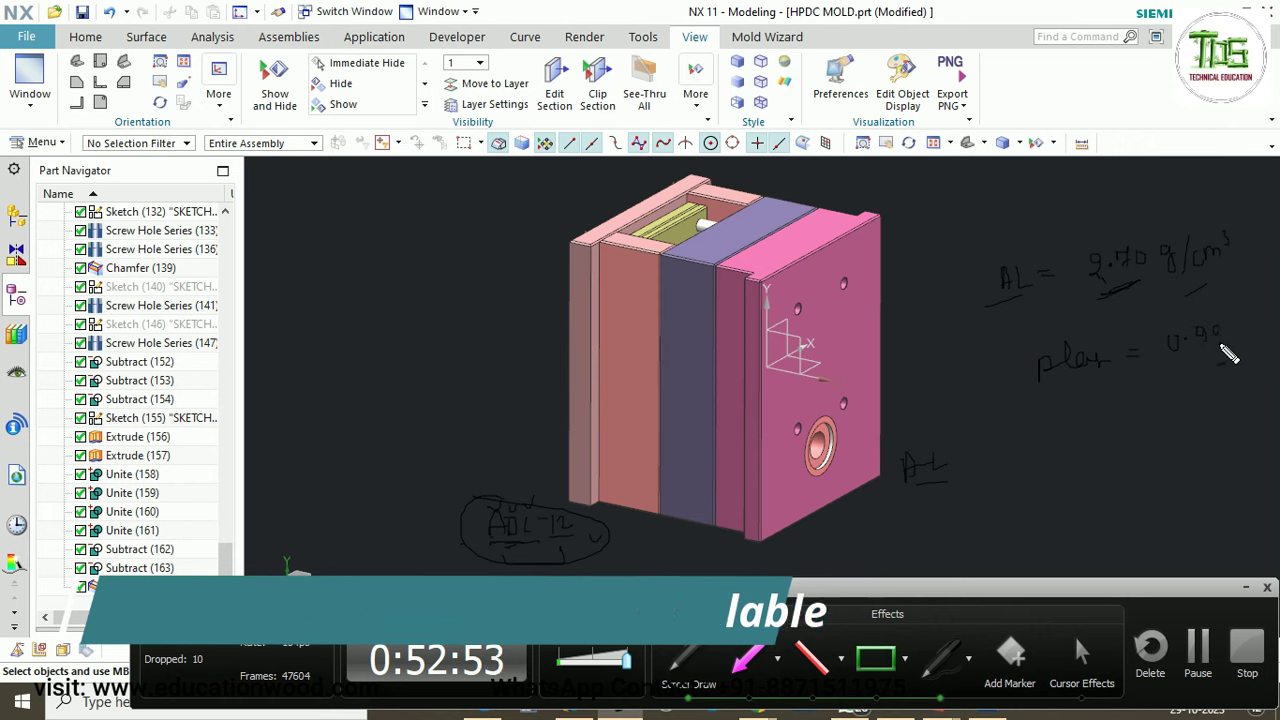
{"action": "mouse_move", "coordinate": [1072, 419]}
{"action": "left_mouse_down"}
{"action": "mouse_move", "coordinate": [1141, 428]}
{"action": "mouse_move", "coordinate": [1198, 396]}
{"action": "left_mouse_up"}
{"action": "mouse_move", "coordinate": [1072, 498]}
{"action": "left_mouse_down"}
{"action": "mouse_move", "coordinate": [1138, 500]}
{"action": "mouse_move", "coordinate": [1212, 468]}
{"action": "left_mouse_up"}
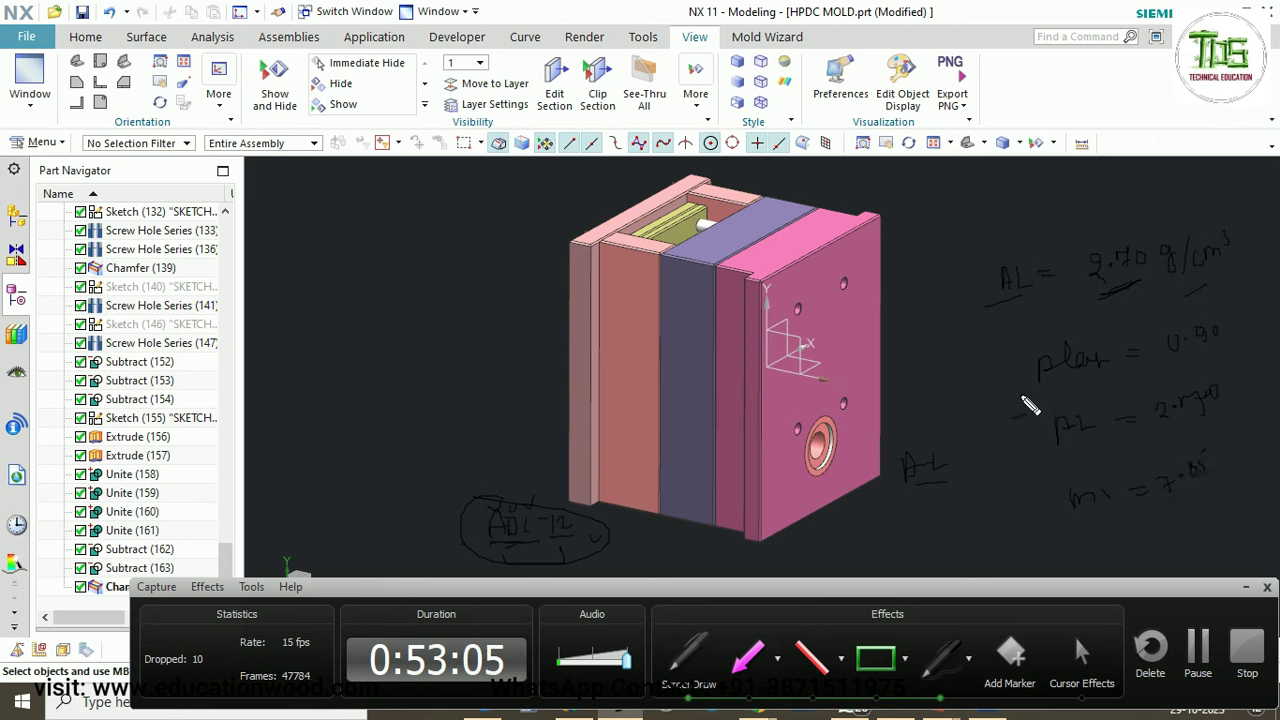
Mark and bracket the density list's materials, circle their values, tick the aluminium entry, and clear all marks.
{"action": "left_click_drag", "start_coordinate": [956, 473], "coordinate": [1022, 437]}
{"action": "key", "text": "ctrl+z"}
{"action": "key", "text": "ctrl+z"}
{"action": "left_click_drag", "start_coordinate": [1045, 496], "coordinate": [1058, 494]}
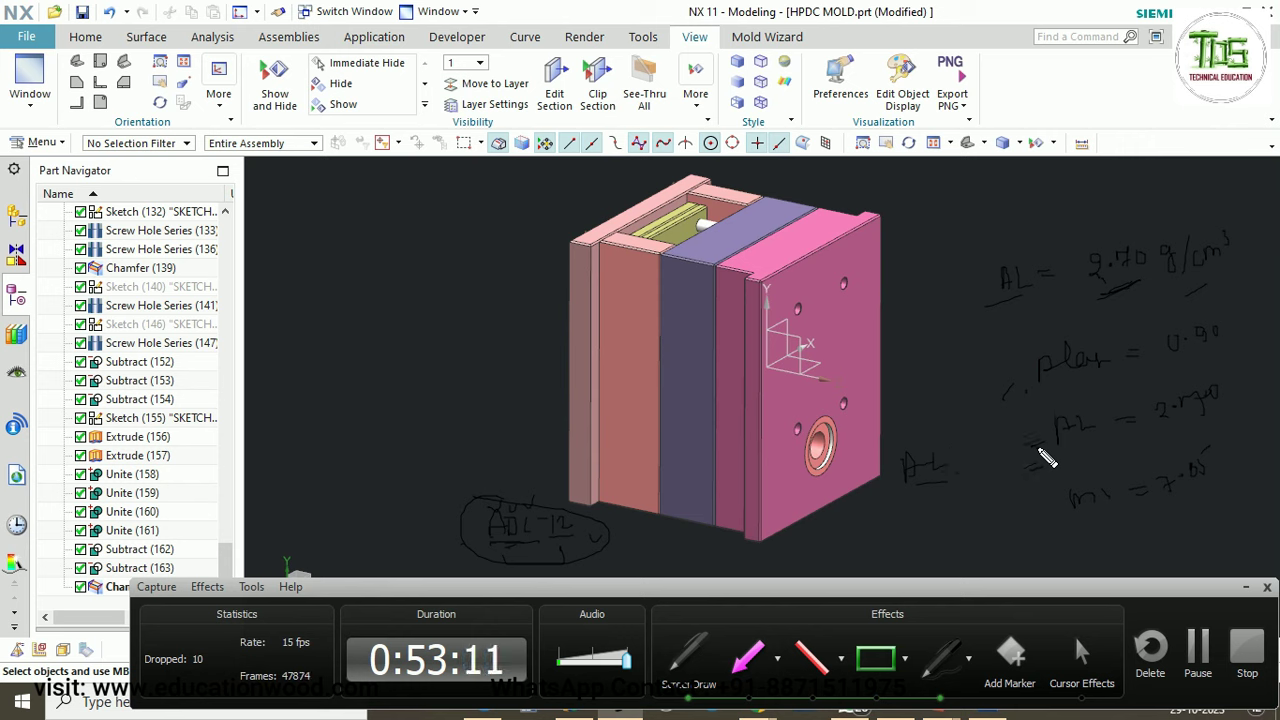
{"action": "left_click_drag", "start_coordinate": [1026, 444], "coordinate": [1043, 440]}
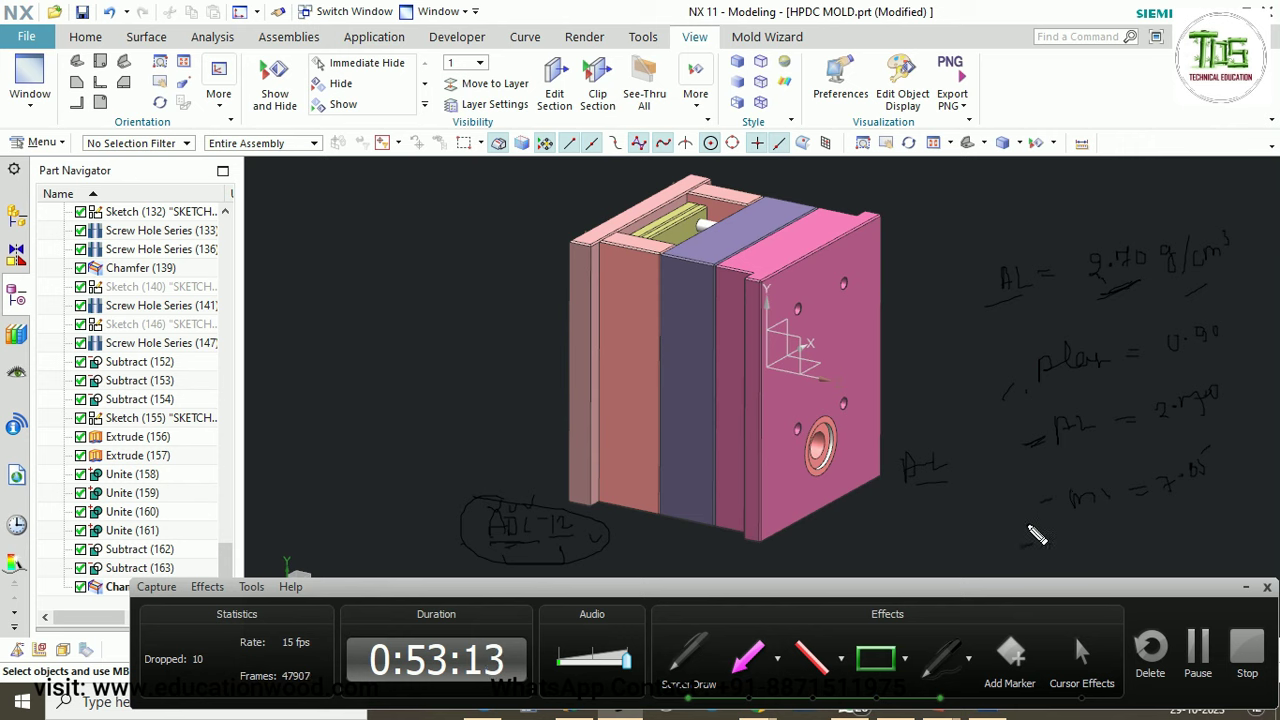
{"action": "left_click_drag", "start_coordinate": [1043, 507], "coordinate": [1053, 505]}
{"action": "left_click_drag", "start_coordinate": [993, 392], "coordinate": [1032, 542]}
{"action": "left_click_drag", "start_coordinate": [1205, 328], "coordinate": [1236, 355]}
{"action": "mouse_move", "coordinate": [1173, 384]}
{"action": "left_mouse_down"}
{"action": "mouse_move", "coordinate": [1194, 430]}
{"action": "mouse_move", "coordinate": [1186, 373]}
{"action": "left_mouse_up"}
{"action": "mouse_move", "coordinate": [1168, 445]}
{"action": "left_mouse_down"}
{"action": "mouse_move", "coordinate": [1239, 484]}
{"action": "mouse_move", "coordinate": [1184, 439]}
{"action": "left_mouse_up"}
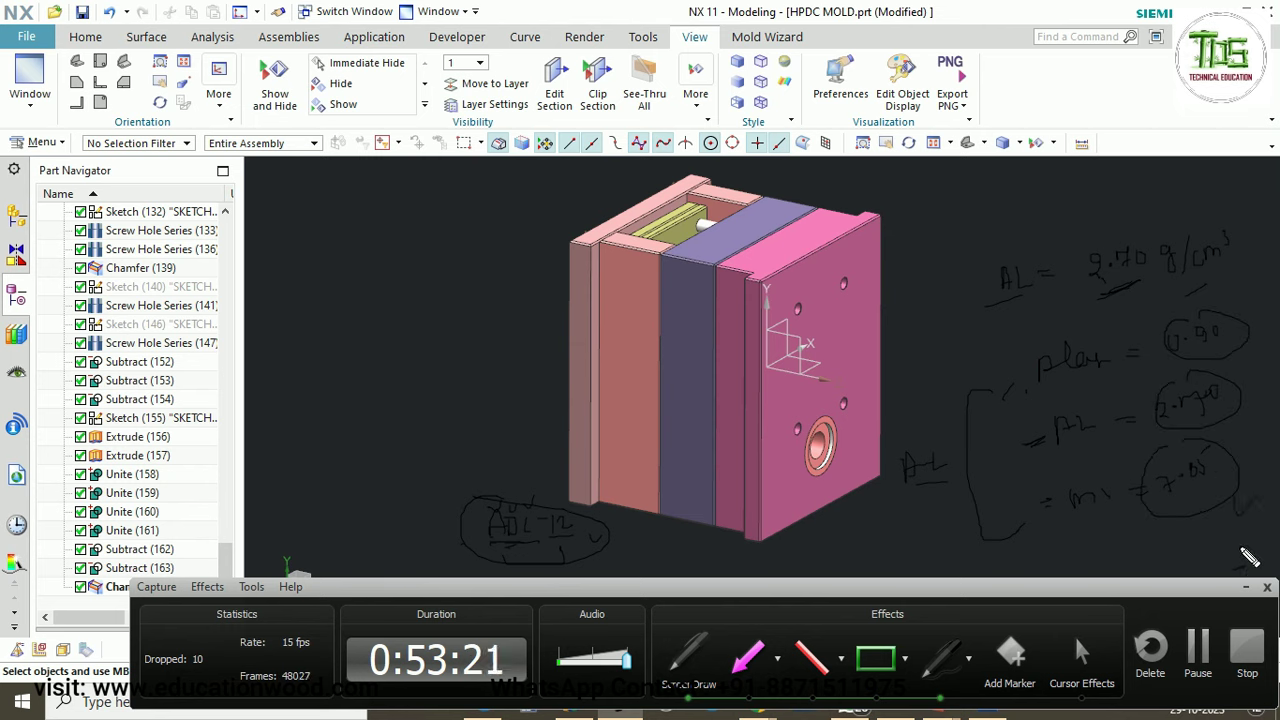
{"action": "left_click_drag", "start_coordinate": [1245, 333], "coordinate": [1180, 355]}
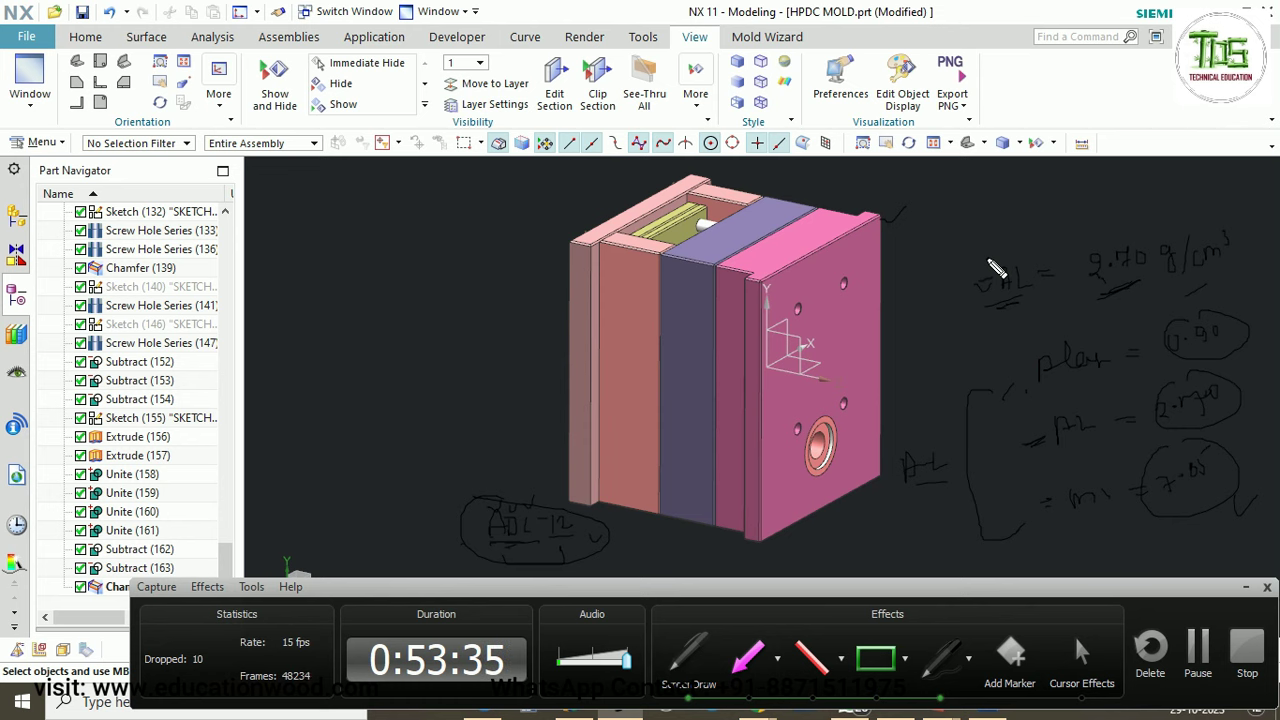
{"action": "key", "text": "Escape"}
Hide the pink clamping half, the insert block beneath it and the sleeve to expose the casting on the lower insert.
{"action": "scroll", "coordinate": [1000, 310], "scroll_direction": "down", "scroll_amount": 2}
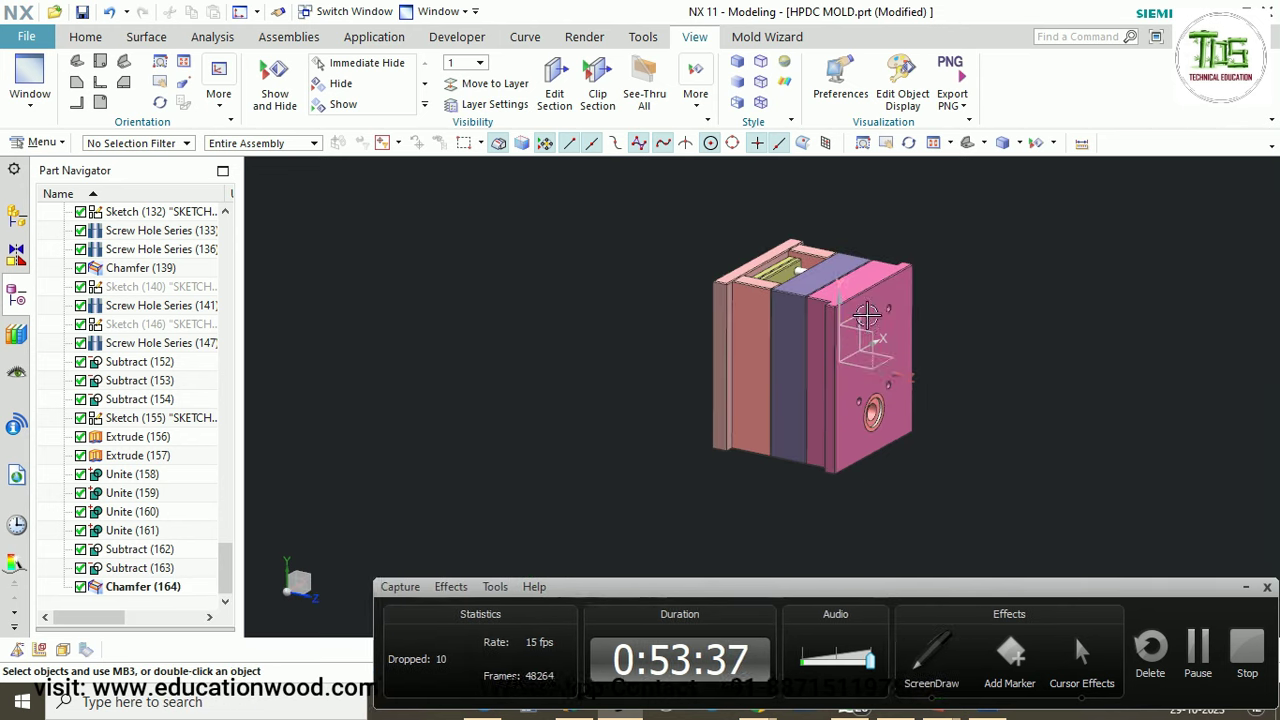
{"action": "scroll", "coordinate": [893, 312], "scroll_direction": "up", "scroll_amount": 3}
{"action": "scroll", "coordinate": [920, 320], "scroll_direction": "down", "scroll_amount": 2}
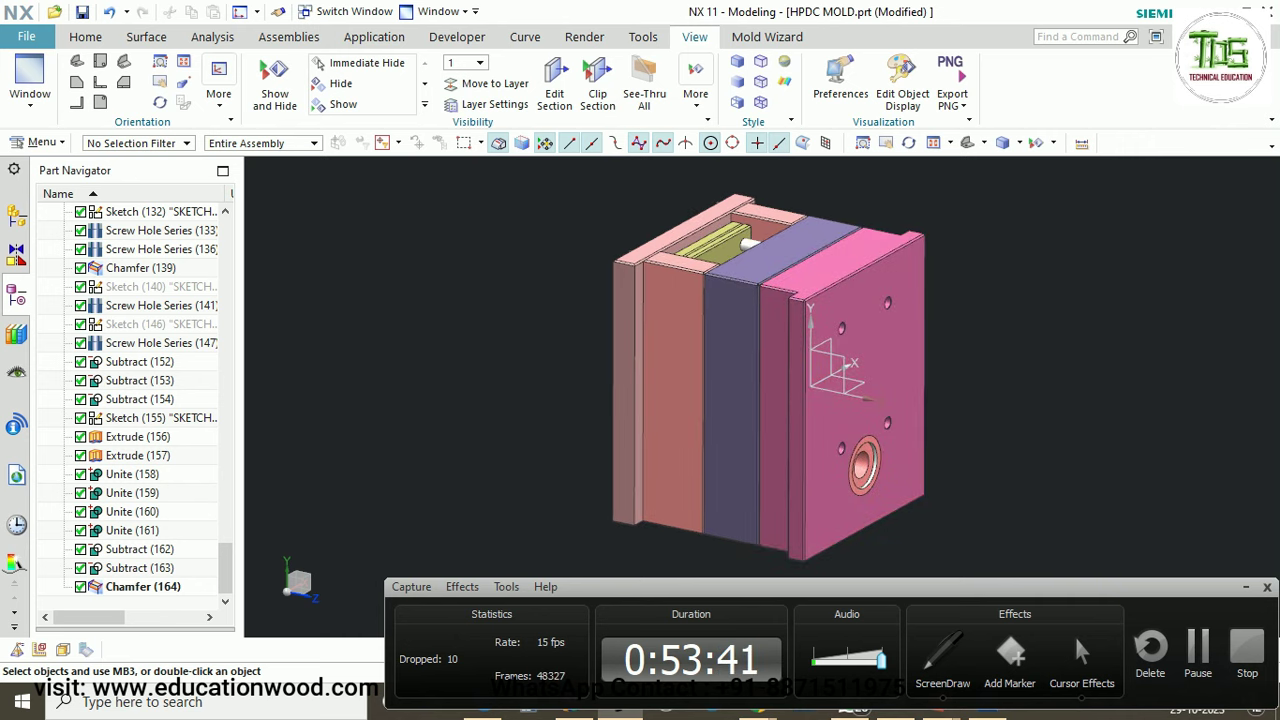
{"action": "middle_click_drag", "start_coordinate": [1037, 286], "coordinate": [916, 301]}
{"action": "left_click", "coordinate": [968, 303]}
{"action": "key", "text": "ctrl+shift+i"}
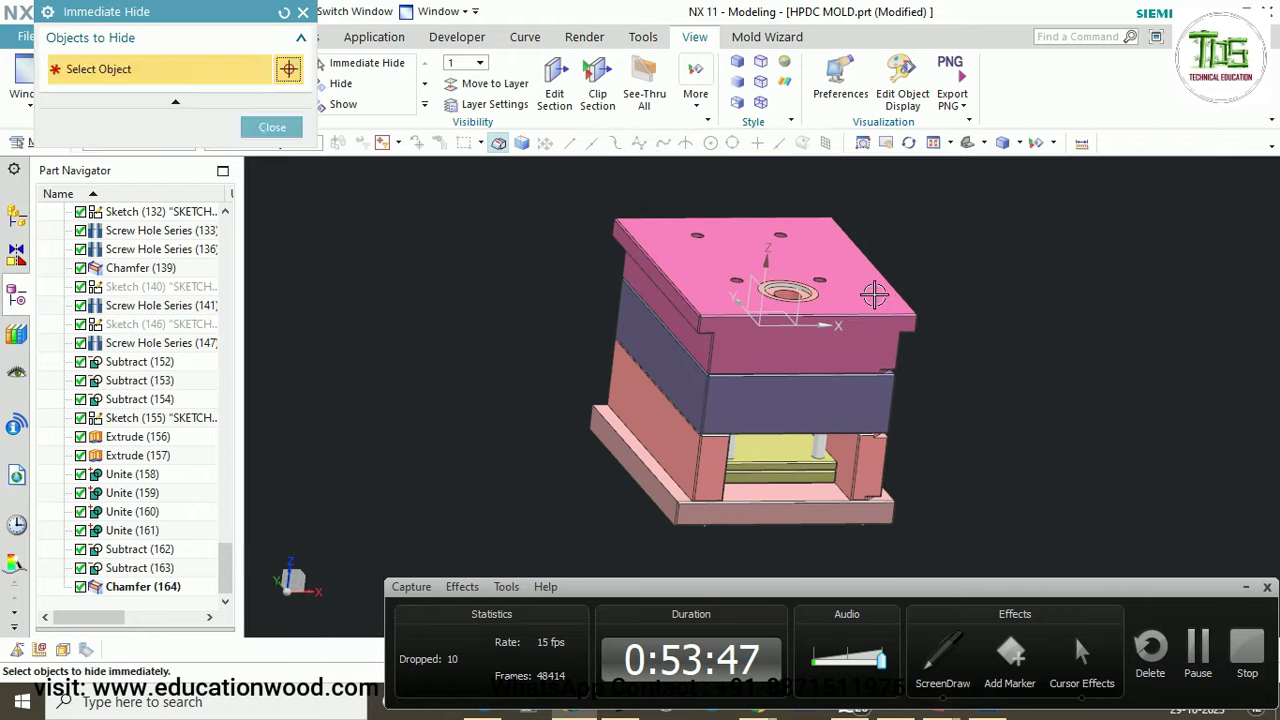
{"action": "left_click", "coordinate": [872, 295]}
{"action": "scroll", "coordinate": [852, 300], "scroll_direction": "down", "scroll_amount": 1}
{"action": "scroll", "coordinate": [836, 316], "scroll_direction": "up", "scroll_amount": 2}
{"action": "scroll", "coordinate": [808, 262], "scroll_direction": "up", "scroll_amount": 2}
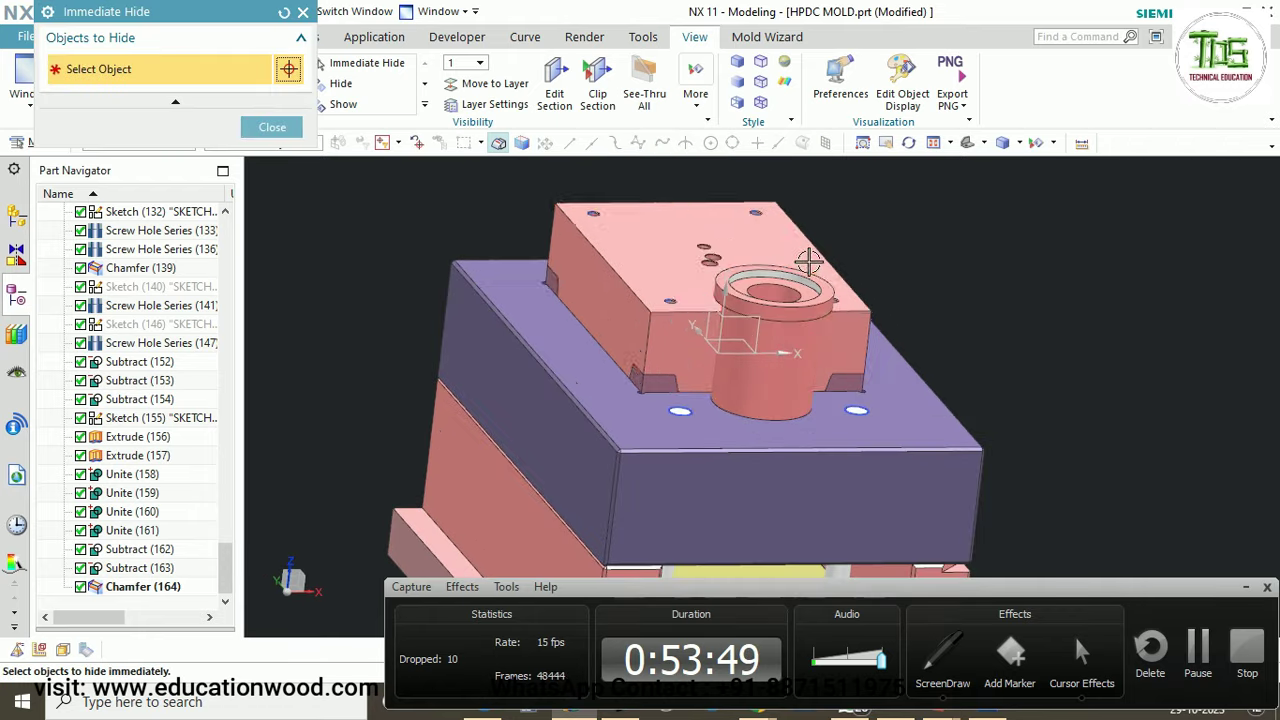
{"action": "left_click", "coordinate": [808, 262]}
{"action": "scroll", "coordinate": [806, 264], "scroll_direction": "down", "scroll_amount": 1}
{"action": "left_click", "coordinate": [798, 287]}
{"action": "scroll", "coordinate": [798, 288], "scroll_direction": "up", "scroll_amount": 2}
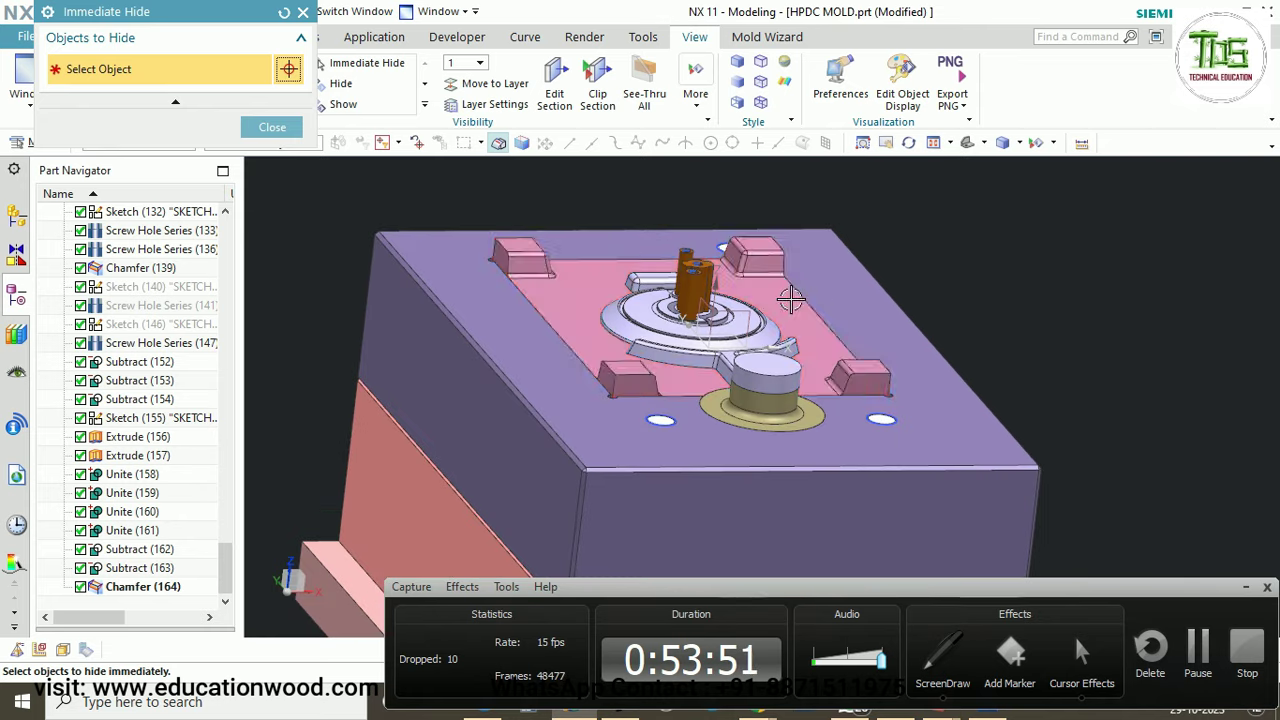
{"action": "middle_click_drag", "start_coordinate": [791, 297], "coordinate": [774, 329]}
{"action": "scroll", "coordinate": [768, 296], "scroll_direction": "down", "scroll_amount": 3}
{"action": "scroll", "coordinate": [765, 268], "scroll_direction": "up", "scroll_amount": 3}
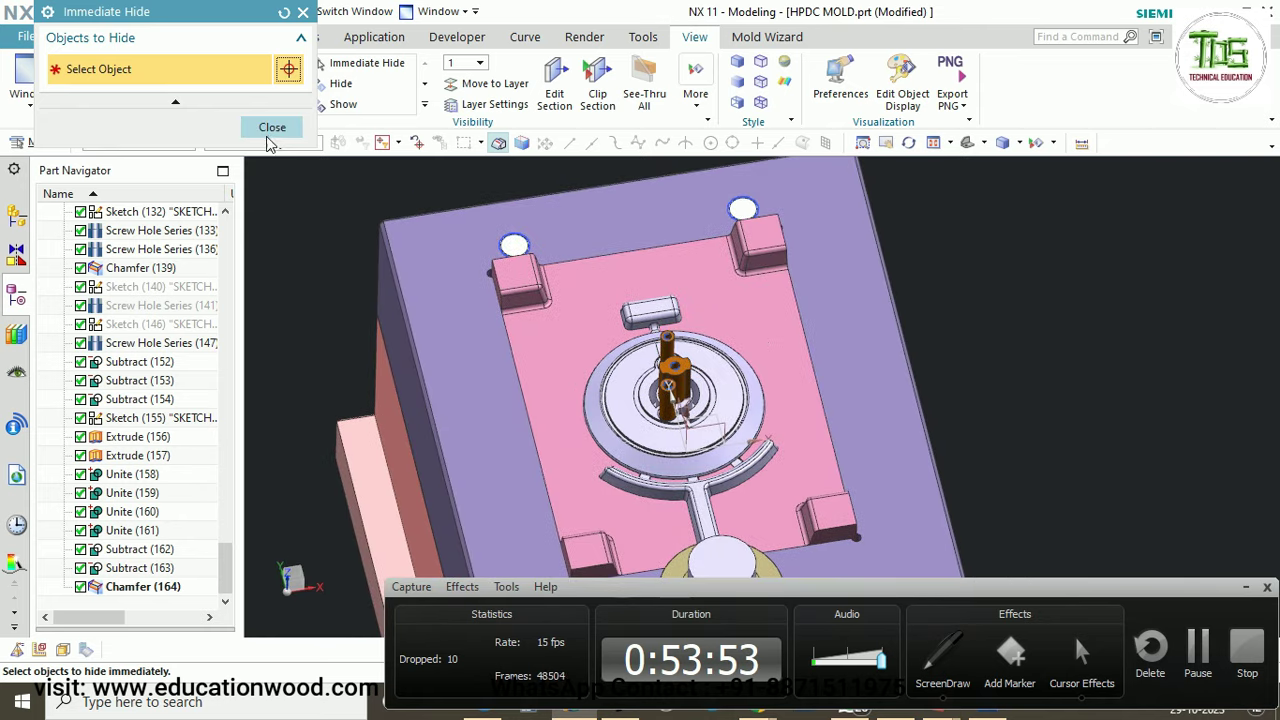
View the purple plate face square on, mark the insert pocket's corner relief, write a G beside it, and clear the marks.
{"action": "left_click", "coordinate": [272, 127]}
{"action": "key", "text": "F8"}
{"action": "scroll", "coordinate": [584, 252], "scroll_direction": "down", "scroll_amount": 1}
{"action": "scroll", "coordinate": [584, 252], "scroll_direction": "up", "scroll_amount": 2}
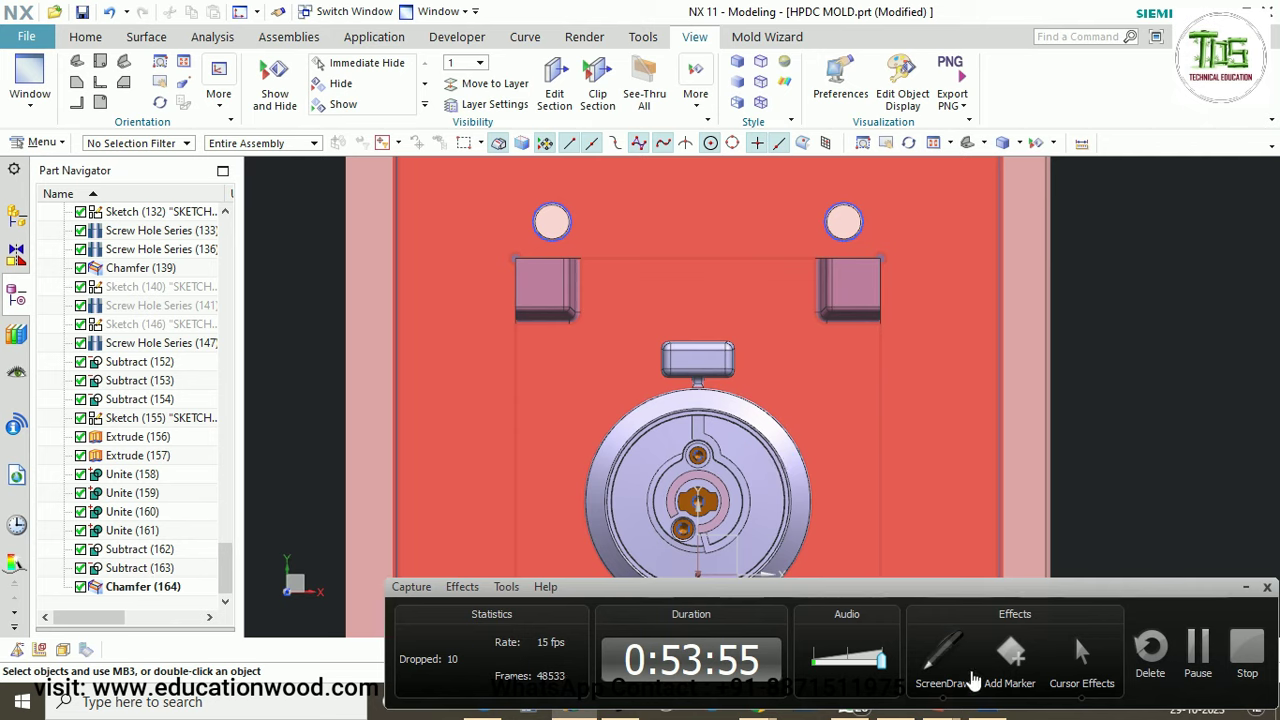
{"action": "scroll", "coordinate": [760, 450], "scroll_direction": "down", "scroll_amount": 1}
{"action": "left_click", "coordinate": [942, 658]}
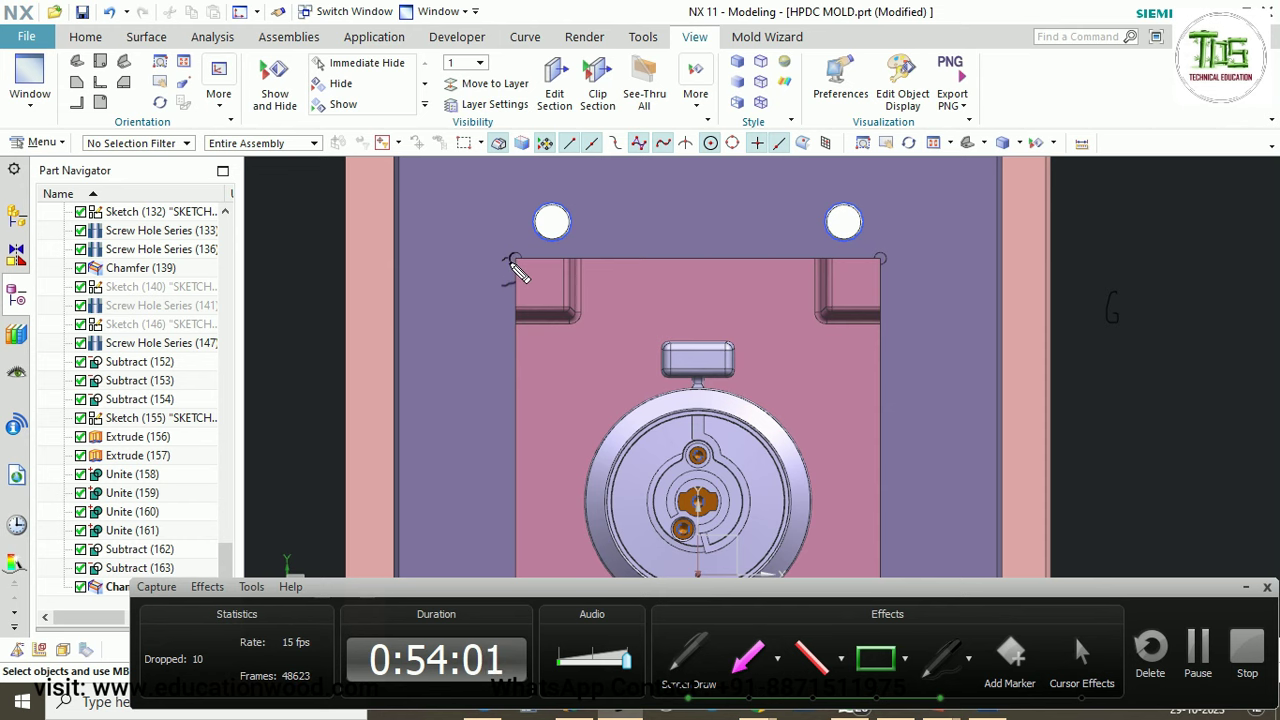
{"action": "key", "text": "Escape"}
Trace arcs around the pocket's corner relief, mark both adjoining insert edges, add a tick, and clear the marks.
{"action": "scroll", "coordinate": [512, 260], "scroll_direction": "down", "scroll_amount": 5}
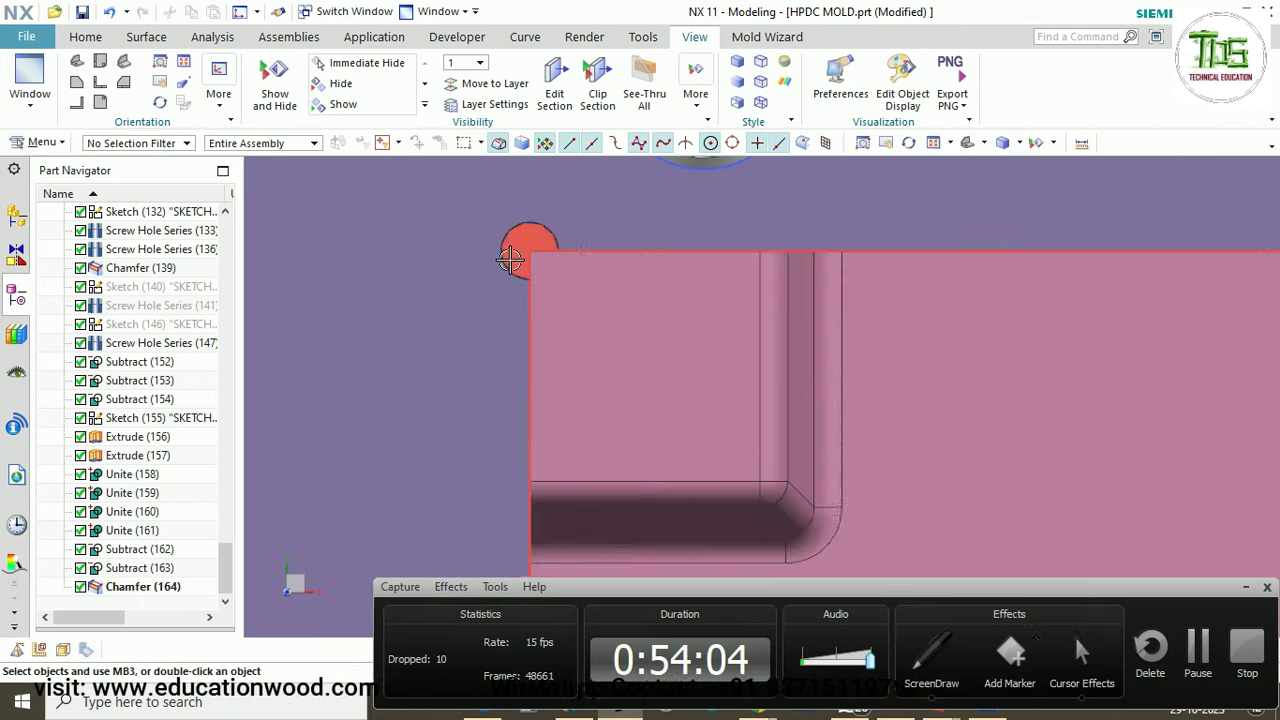
{"action": "left_click", "coordinate": [952, 664]}
{"action": "mouse_move", "coordinate": [513, 358]}
{"action": "left_mouse_down"}
{"action": "mouse_move", "coordinate": [526, 354]}
{"action": "mouse_move", "coordinate": [491, 252]}
{"action": "mouse_move", "coordinate": [598, 193]}
{"action": "mouse_move", "coordinate": [660, 250]}
{"action": "mouse_move", "coordinate": [616, 202]}
{"action": "mouse_move", "coordinate": [506, 246]}
{"action": "mouse_move", "coordinate": [524, 338]}
{"action": "left_mouse_up"}
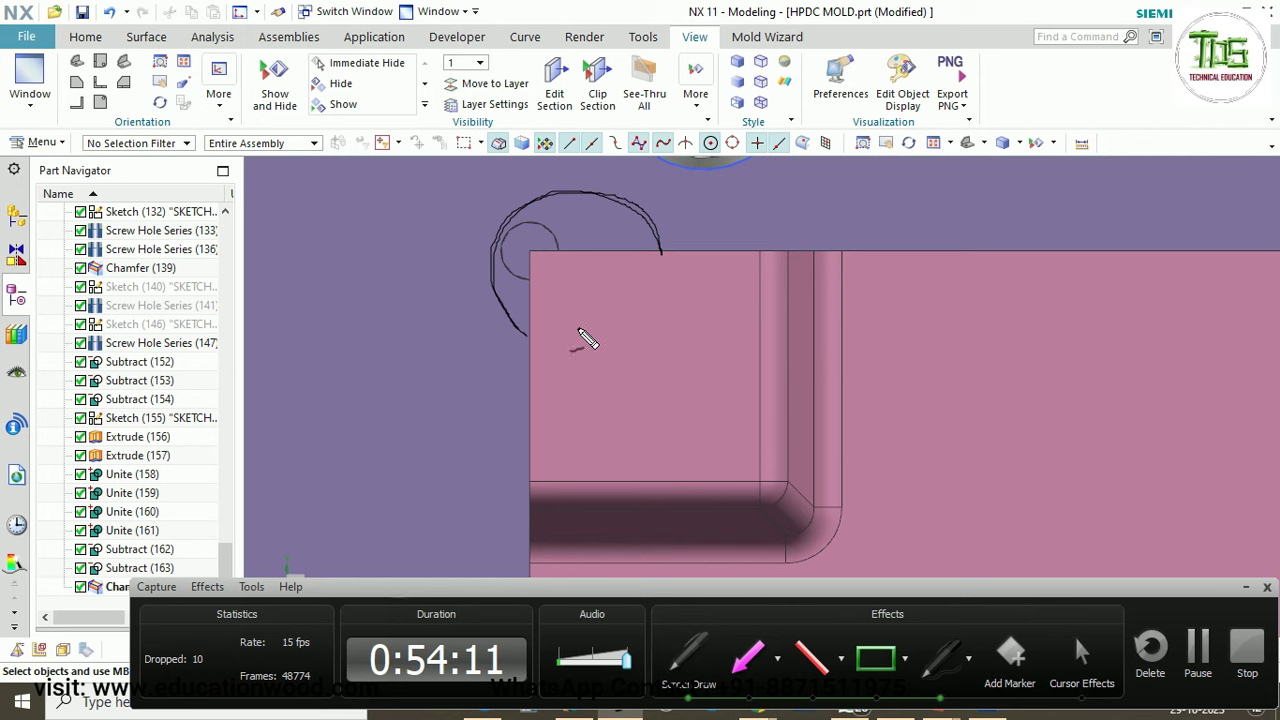
{"action": "mouse_move", "coordinate": [948, 248]}
{"action": "left_mouse_down"}
{"action": "mouse_move", "coordinate": [900, 249]}
{"action": "mouse_move", "coordinate": [944, 246]}
{"action": "mouse_move", "coordinate": [912, 247]}
{"action": "left_mouse_up"}
{"action": "mouse_move", "coordinate": [517, 421]}
{"action": "left_mouse_down"}
{"action": "mouse_move", "coordinate": [524, 402]}
{"action": "mouse_move", "coordinate": [527, 428]}
{"action": "mouse_move", "coordinate": [526, 400]}
{"action": "mouse_move", "coordinate": [527, 430]}
{"action": "left_mouse_up"}
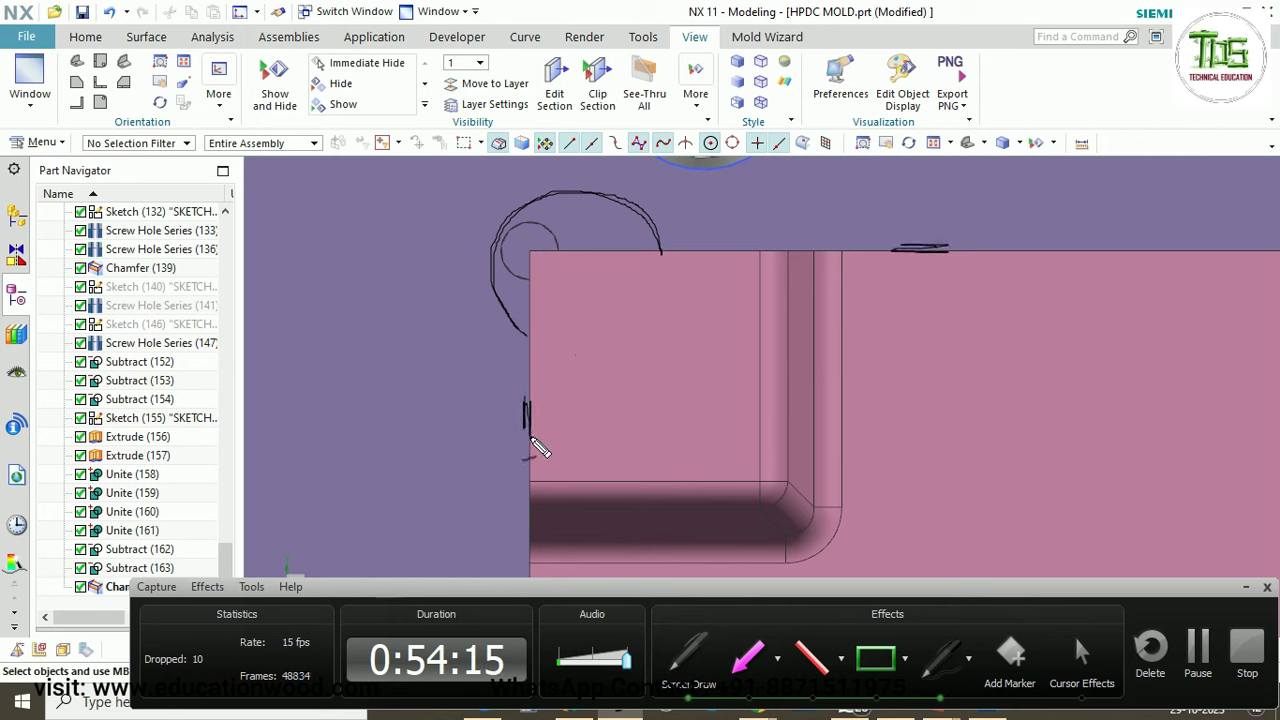
{"action": "mouse_move", "coordinate": [526, 360]}
{"action": "left_mouse_down"}
{"action": "mouse_move", "coordinate": [666, 229]}
{"action": "mouse_move", "coordinate": [681, 266]}
{"action": "mouse_move", "coordinate": [710, 211]}
{"action": "left_mouse_up"}
{"action": "left_click_drag", "start_coordinate": [704, 276], "coordinate": [716, 272]}
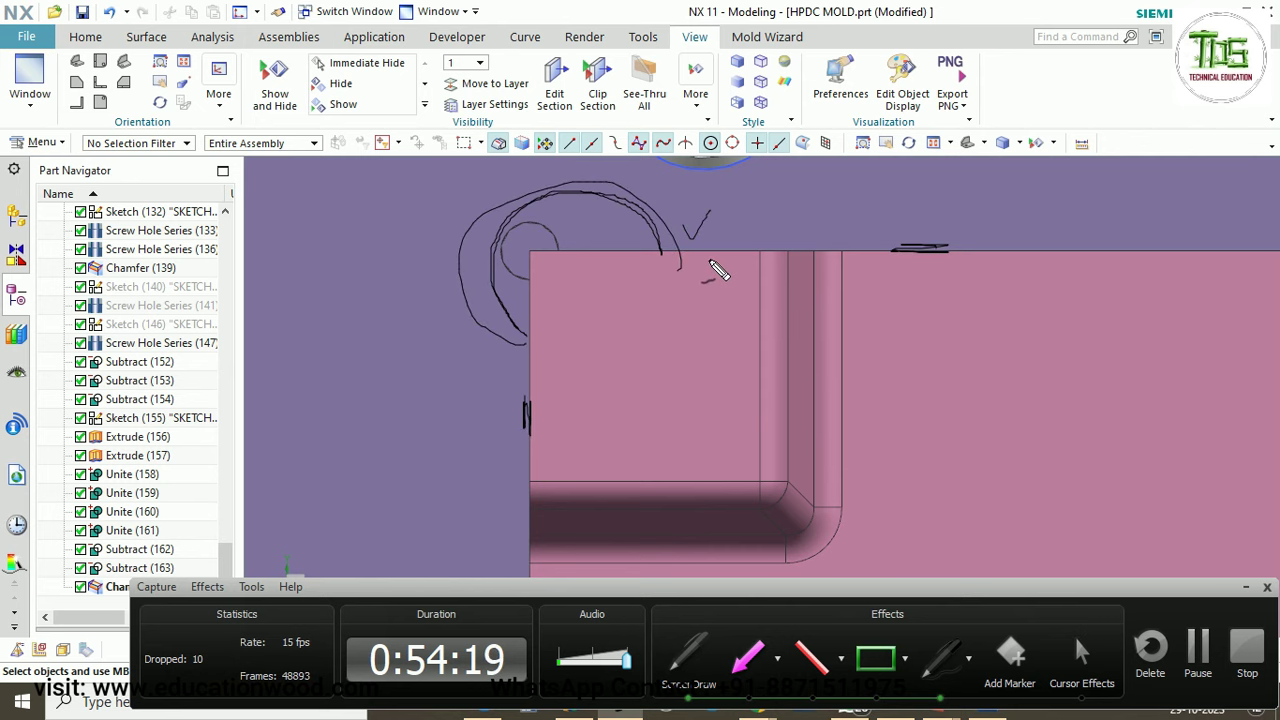
{"action": "key", "text": "Escape"}
Tilt the mold, tick the insert's corner block, mark its edges beside the corner relief, and clear the marks.
{"action": "scroll", "coordinate": [605, 261], "scroll_direction": "down", "scroll_amount": 8}
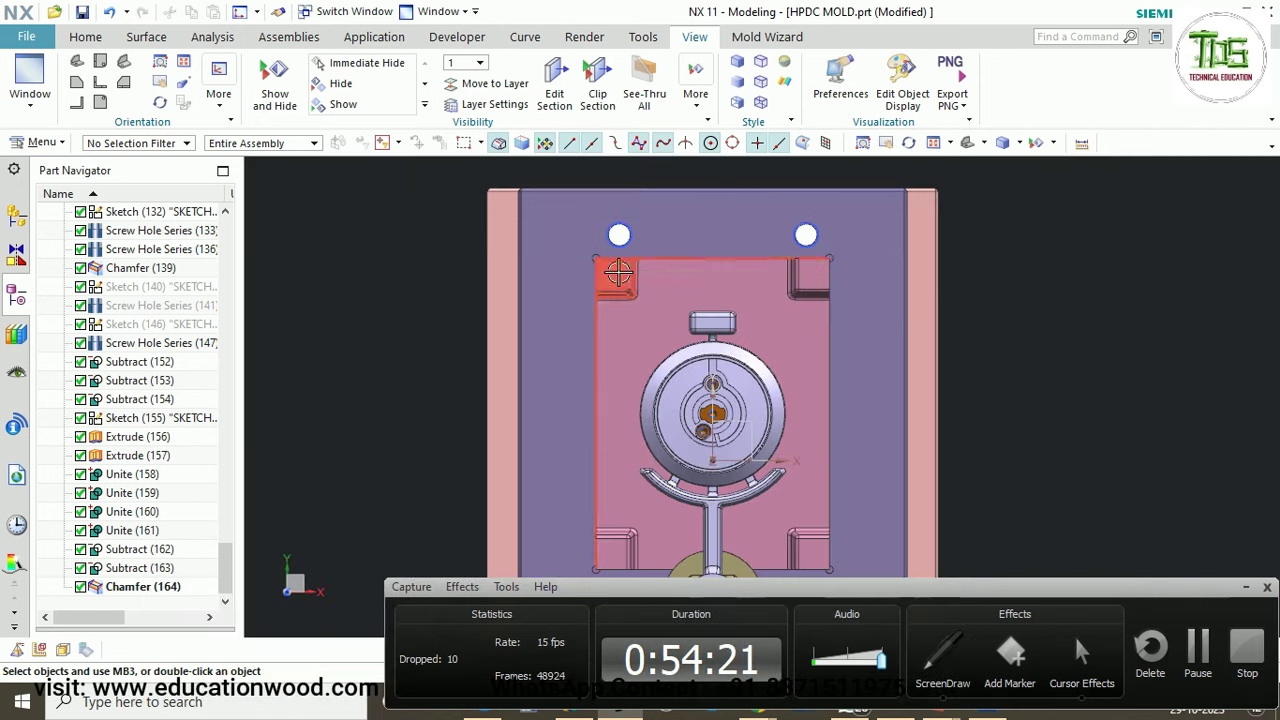
{"action": "middle_click_drag", "start_coordinate": [683, 310], "coordinate": [692, 272]}
{"action": "scroll", "coordinate": [600, 304], "scroll_direction": "up", "scroll_amount": 1}
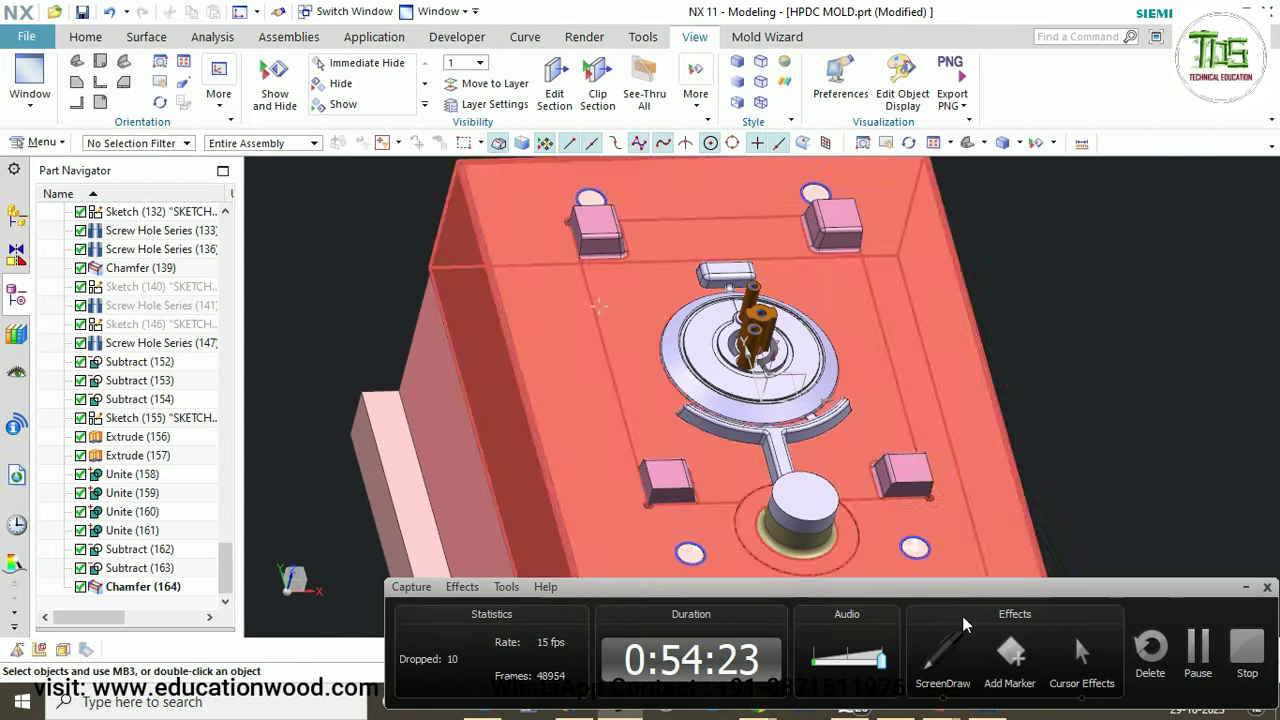
{"action": "left_click", "coordinate": [945, 655]}
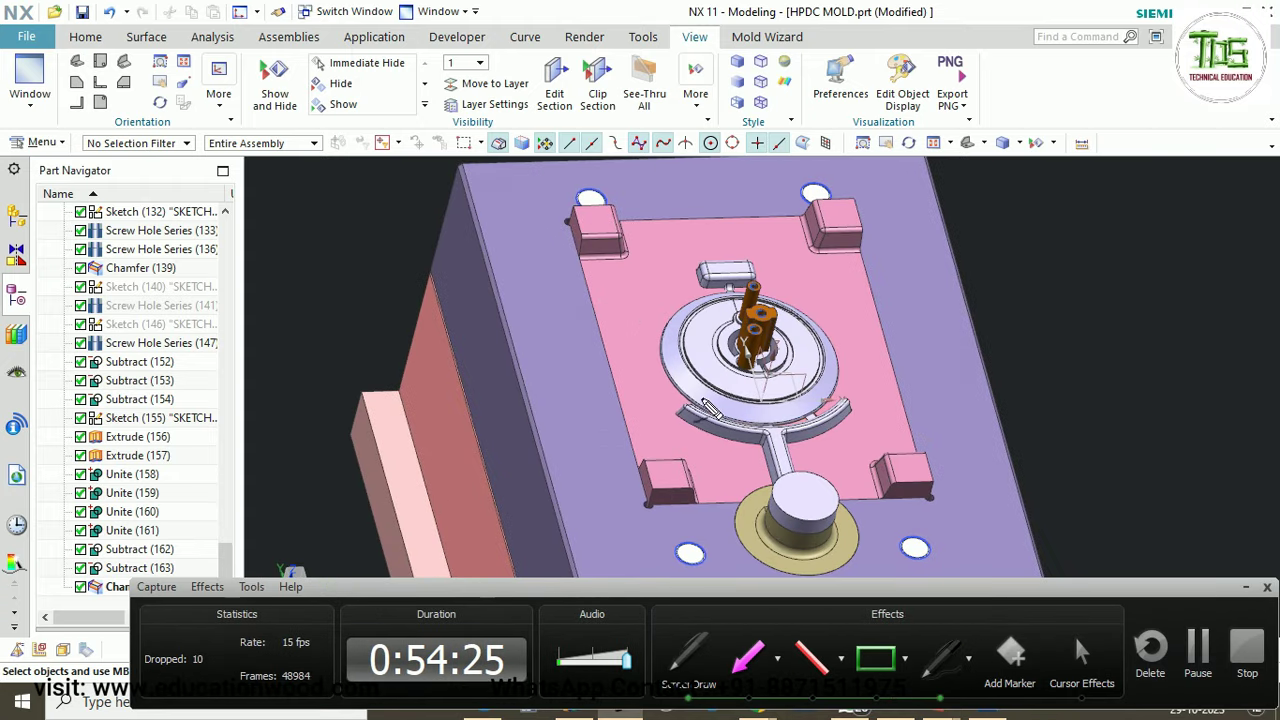
{"action": "key", "text": "Escape"}
{"action": "scroll", "coordinate": [643, 290], "scroll_direction": "down", "scroll_amount": 2}
{"action": "scroll", "coordinate": [600, 254], "scroll_direction": "up", "scroll_amount": 2}
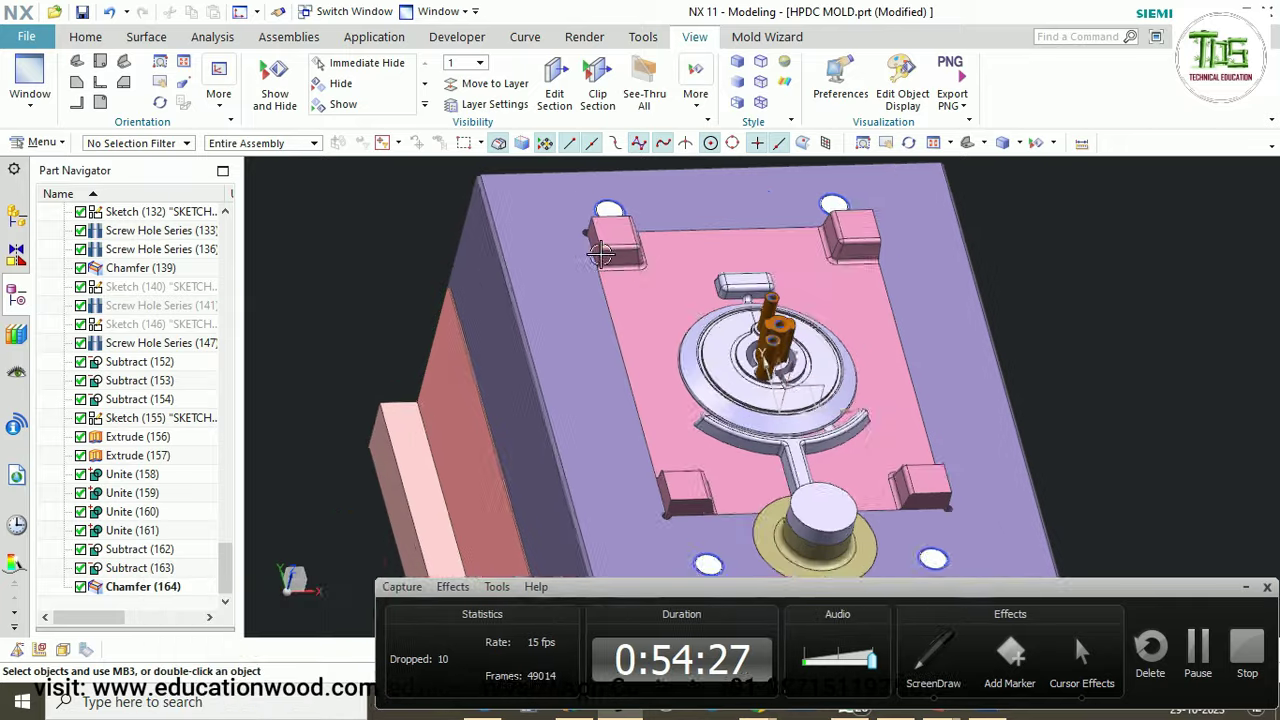
{"action": "scroll", "coordinate": [600, 255], "scroll_direction": "down", "scroll_amount": 8}
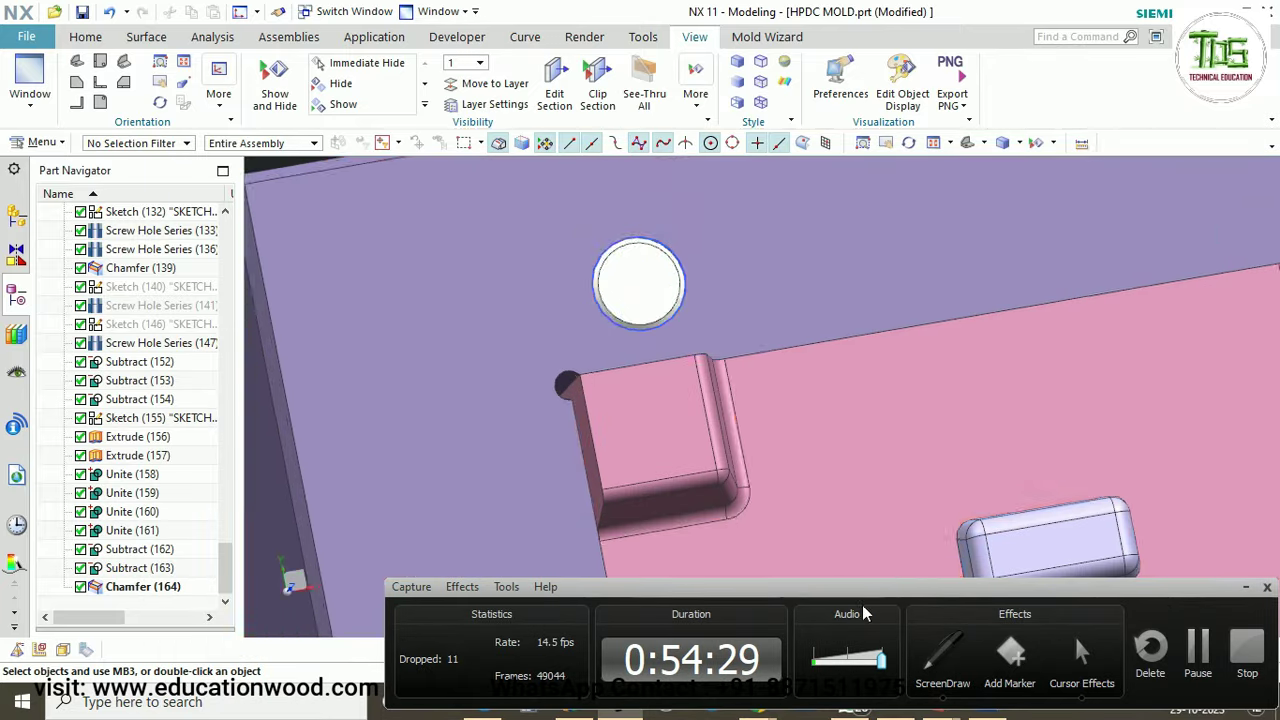
{"action": "left_click", "coordinate": [943, 655]}
{"action": "left_click_drag", "start_coordinate": [611, 402], "coordinate": [634, 390]}
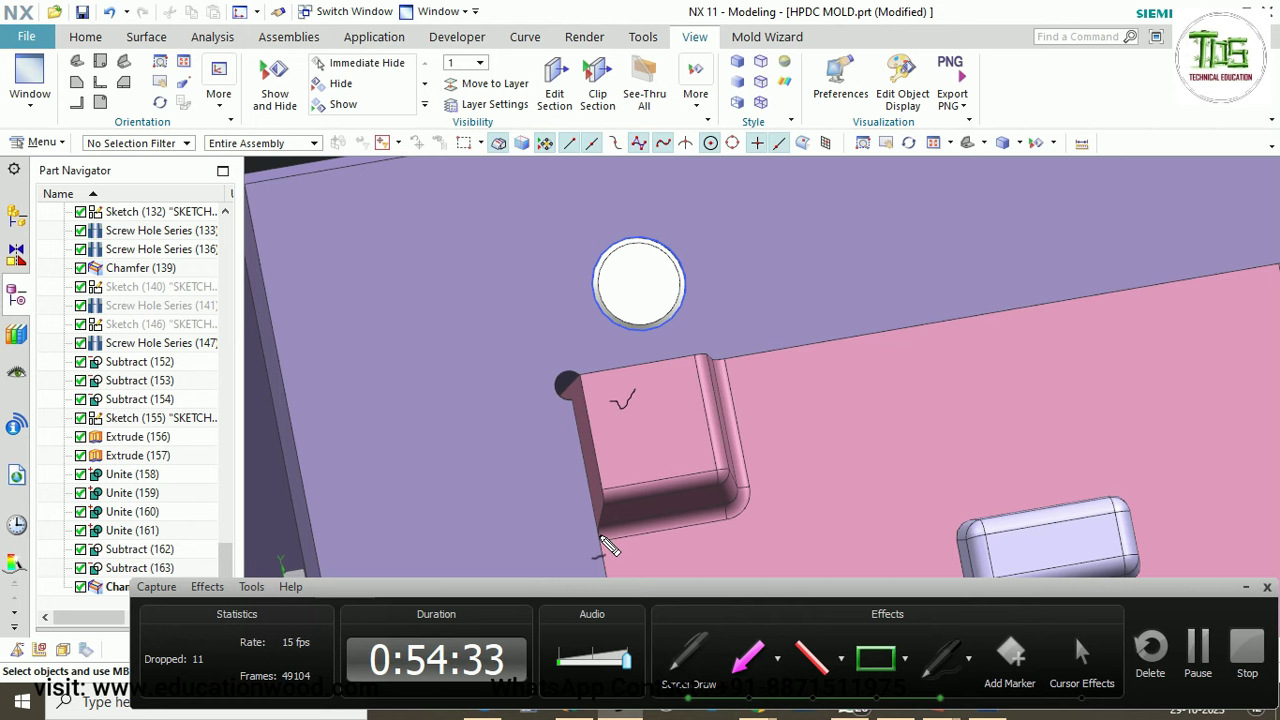
{"action": "mouse_move", "coordinate": [598, 488]}
{"action": "left_mouse_down"}
{"action": "mouse_move", "coordinate": [565, 382]}
{"action": "mouse_move", "coordinate": [697, 361]}
{"action": "left_mouse_up"}
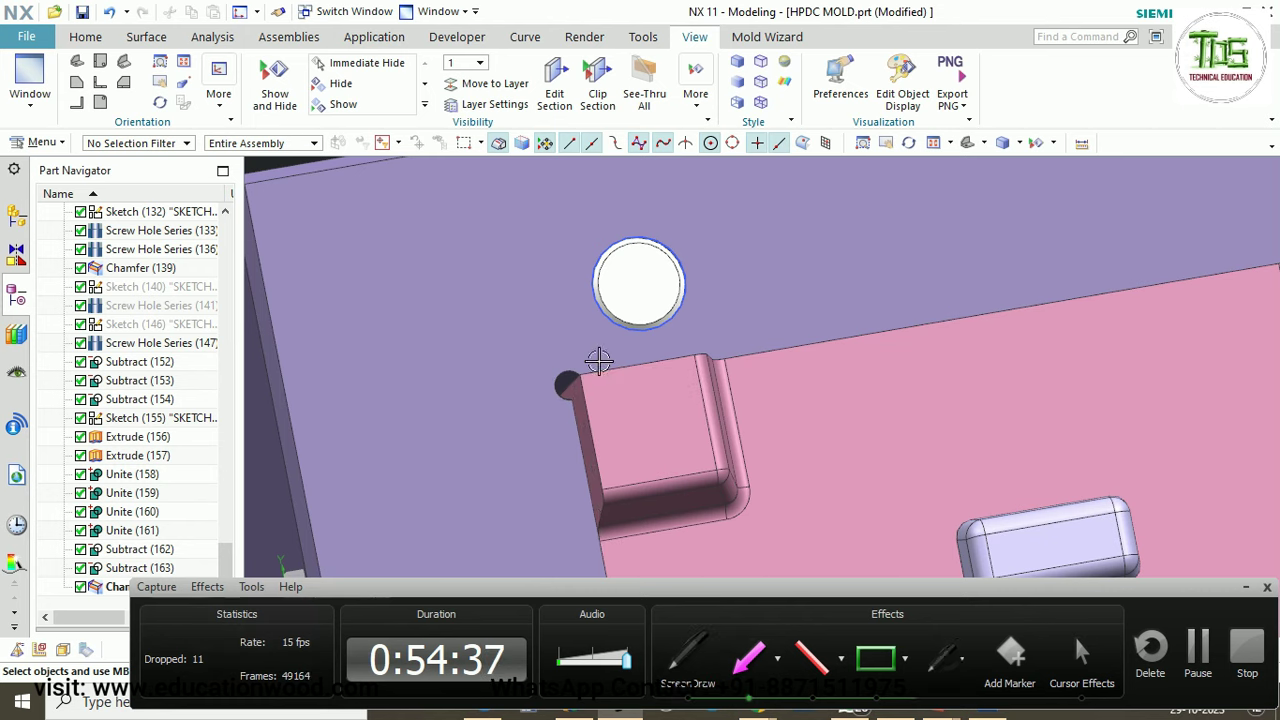
{"action": "key", "text": "Escape"}
Hide the pink lower insert block around the casting to expose the purple plate's empty pocket and its corner relief.
{"action": "scroll", "coordinate": [690, 350], "scroll_direction": "down", "scroll_amount": 4}
{"action": "scroll", "coordinate": [698, 346], "scroll_direction": "up", "scroll_amount": 1}
{"action": "scroll", "coordinate": [700, 365], "scroll_direction": "down", "scroll_amount": 2}
{"action": "left_click", "coordinate": [748, 354]}
{"action": "scroll", "coordinate": [700, 340], "scroll_direction": "down", "scroll_amount": 3}
{"action": "left_click", "coordinate": [1108, 404]}
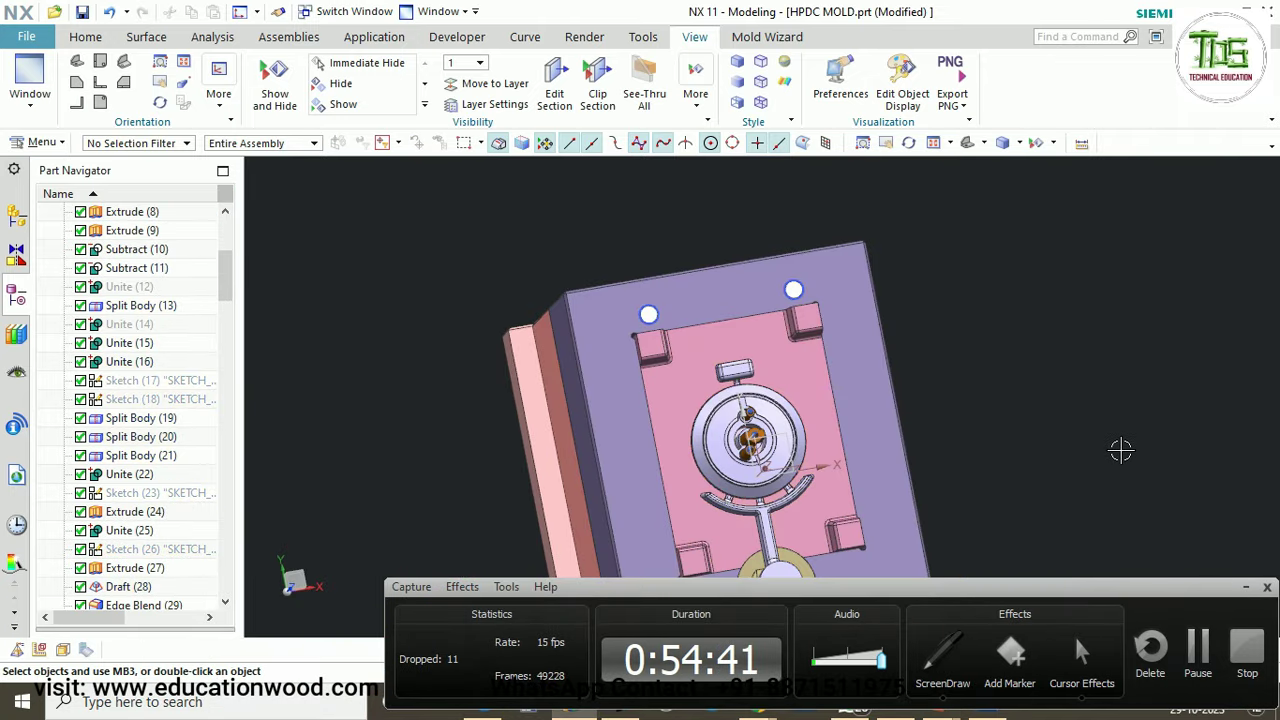
{"action": "key", "text": "ctrl+shift+i"}
{"action": "scroll", "coordinate": [760, 345], "scroll_direction": "up", "scroll_amount": 1}
{"action": "scroll", "coordinate": [540, 350], "scroll_direction": "up", "scroll_amount": 5}
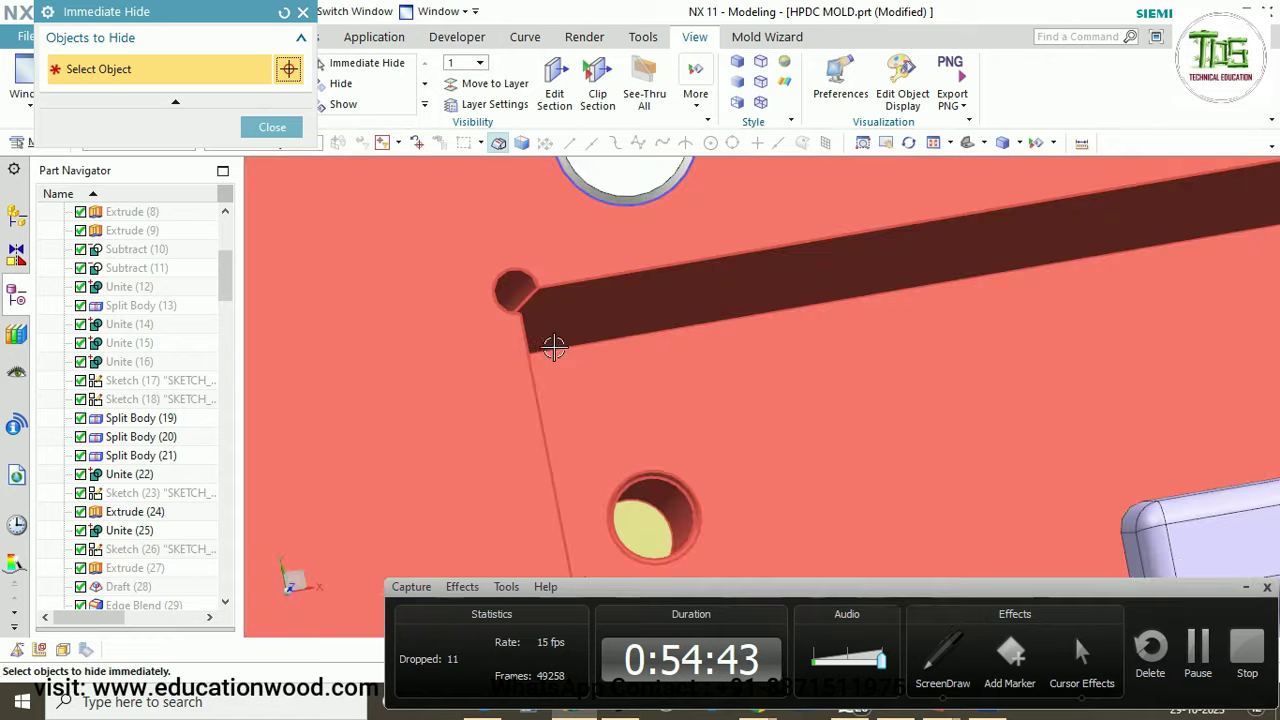
Draw a rounded corner inside the pocket, circle the corner relief, mark both adjoining pocket walls, and clear the marks.
{"action": "left_click", "coordinate": [936, 656]}
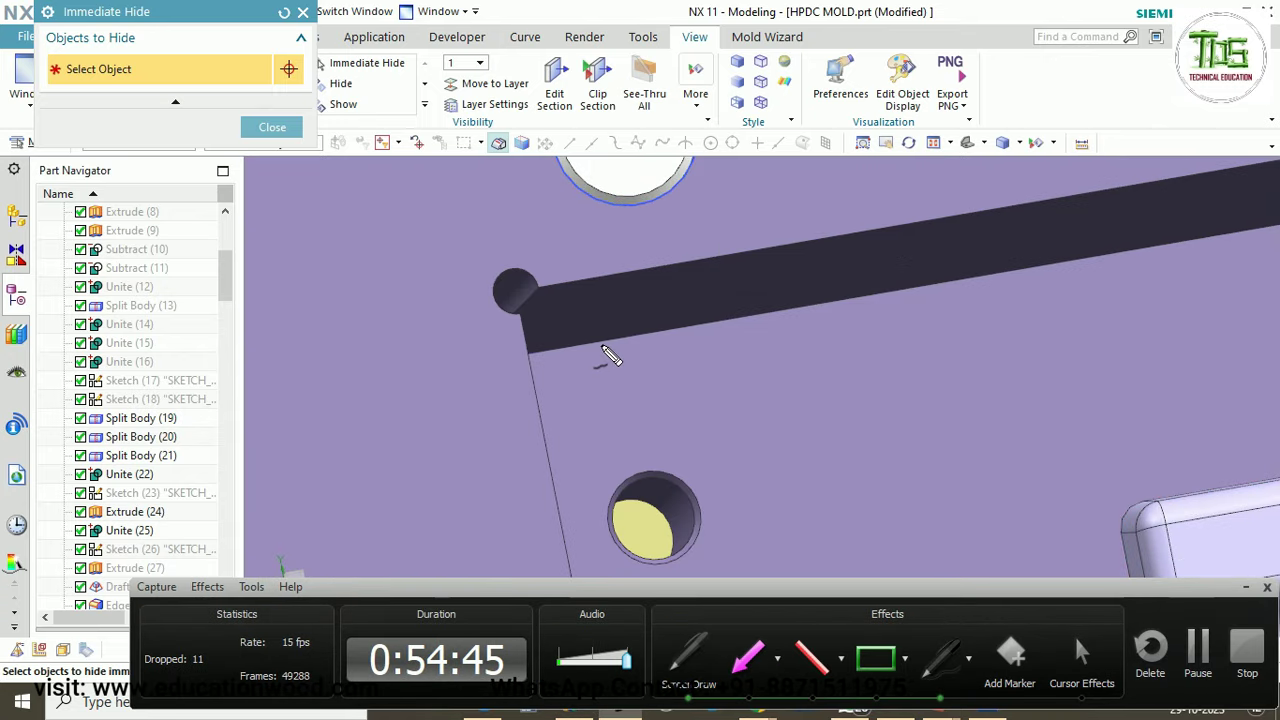
{"action": "mouse_move", "coordinate": [566, 296]}
{"action": "left_mouse_down"}
{"action": "mouse_move", "coordinate": [528, 312]}
{"action": "mouse_move", "coordinate": [536, 382]}
{"action": "left_mouse_up"}
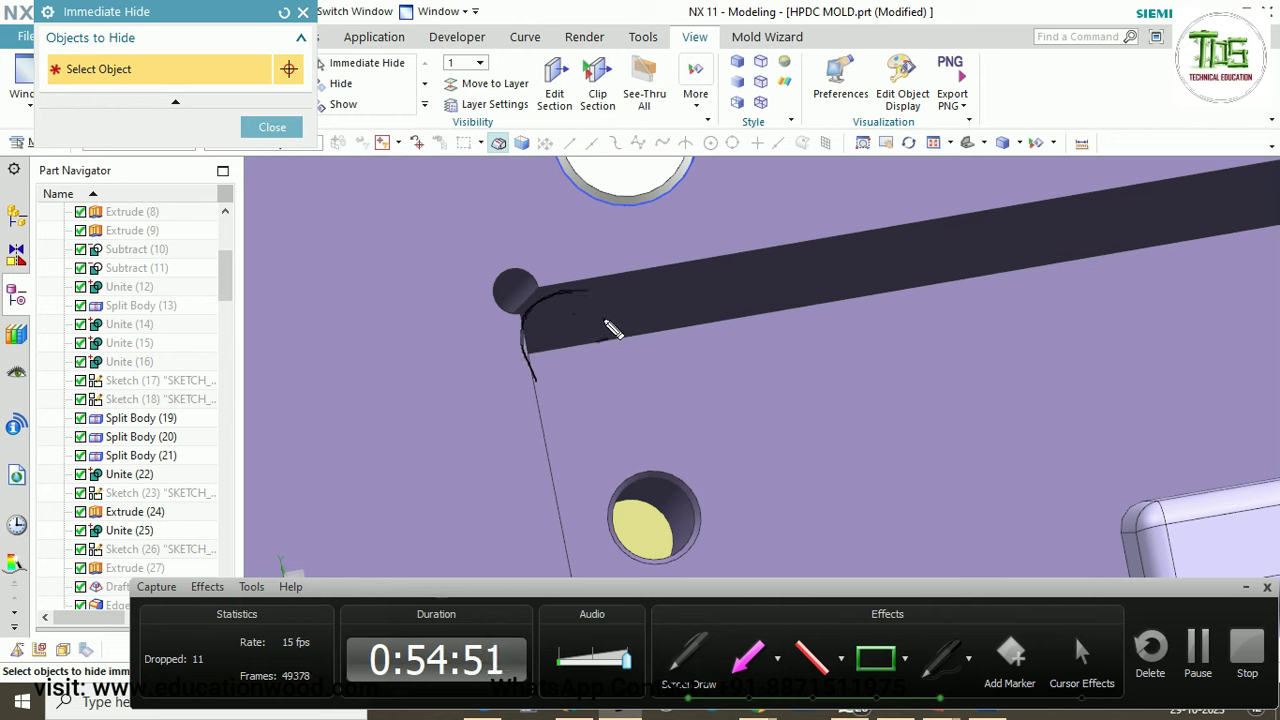
{"action": "mouse_move", "coordinate": [503, 340]}
{"action": "left_mouse_down"}
{"action": "mouse_move", "coordinate": [483, 305]}
{"action": "mouse_move", "coordinate": [537, 262]}
{"action": "mouse_move", "coordinate": [566, 295]}
{"action": "left_mouse_up"}
{"action": "left_click_drag", "start_coordinate": [688, 274], "coordinate": [740, 270]}
{"action": "left_click_drag", "start_coordinate": [556, 500], "coordinate": [553, 538]}
{"action": "left_click_drag", "start_coordinate": [624, 520], "coordinate": [638, 516]}
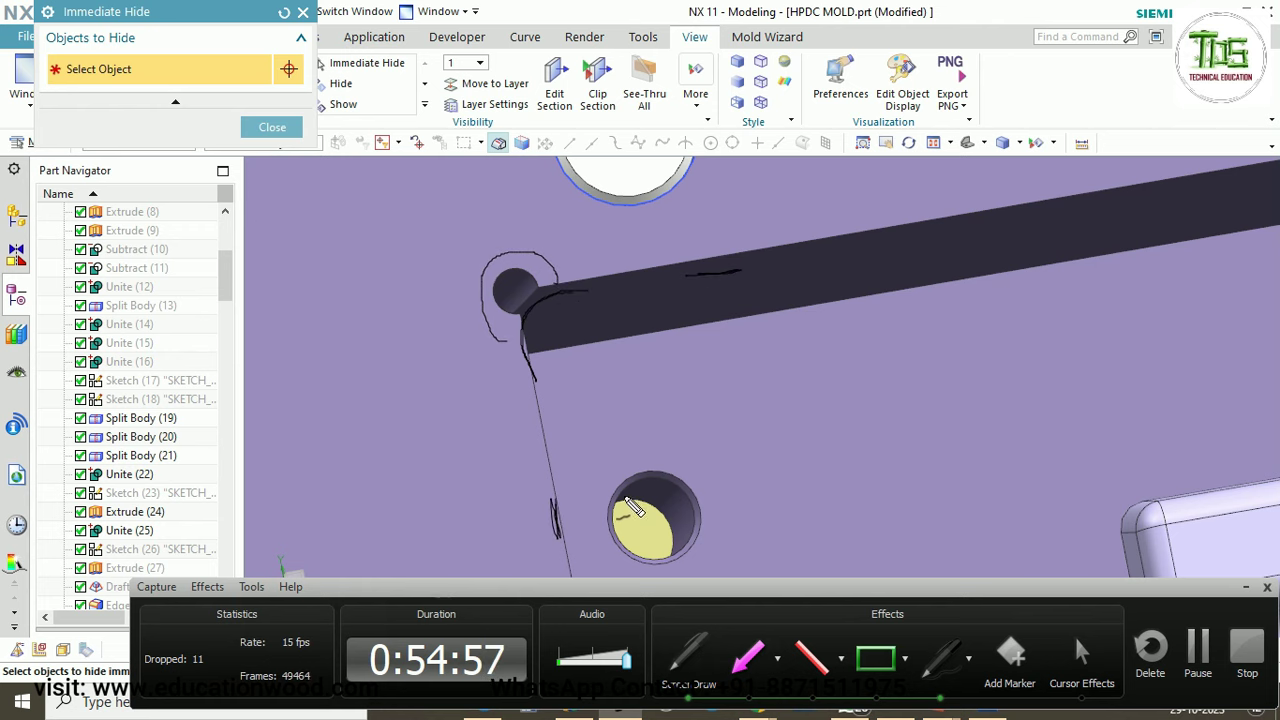
{"action": "key", "text": "Escape"}
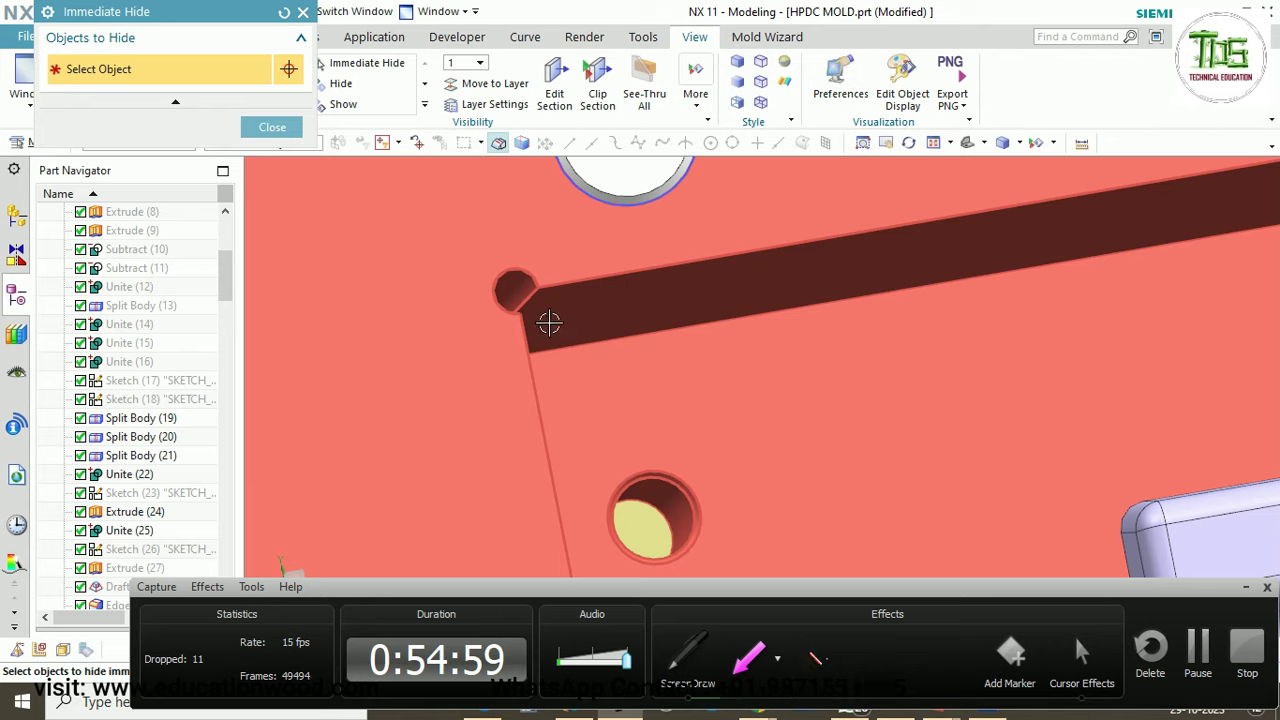
Finish hiding objects, tilt the mold to show the open pocket, and sketch a T-shaped insert profile in the empty space beside it.
{"action": "left_click", "coordinate": [268, 127]}
{"action": "scroll", "coordinate": [586, 257], "scroll_direction": "down", "scroll_amount": 5}
{"action": "middle_click_drag", "start_coordinate": [737, 329], "coordinate": [765, 405]}
{"action": "scroll", "coordinate": [770, 410], "scroll_direction": "up", "scroll_amount": 3}
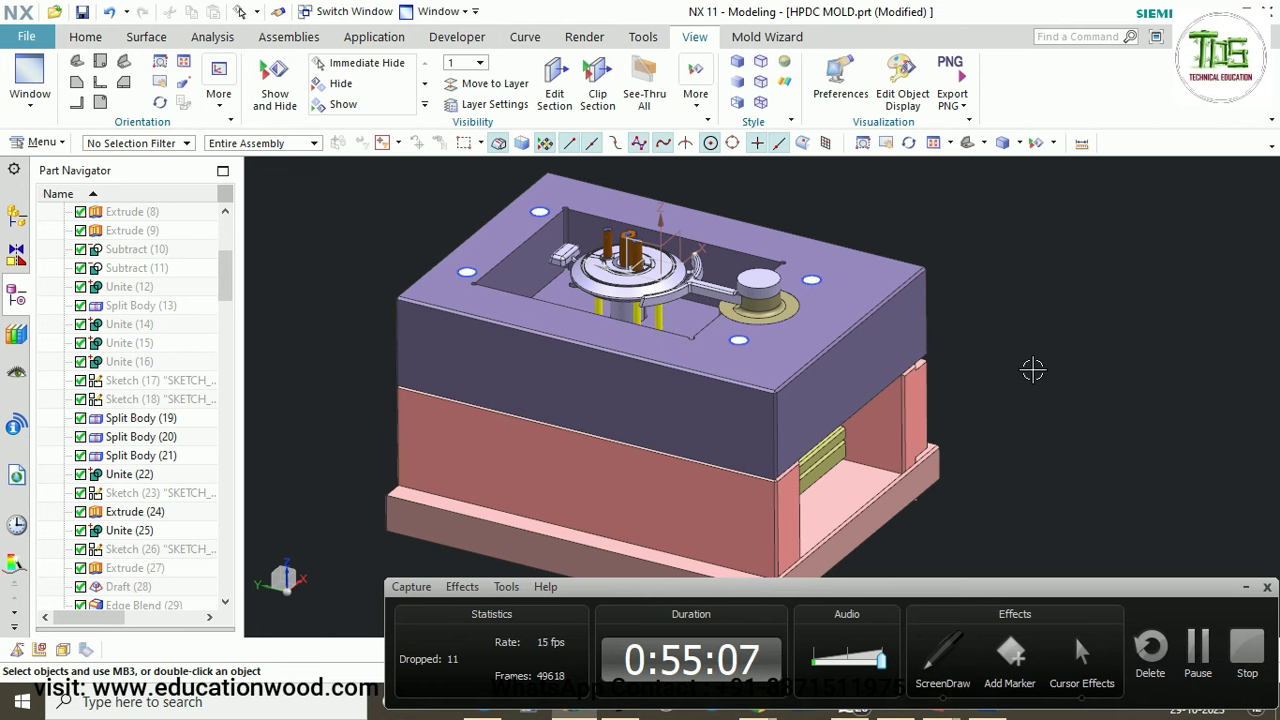
{"action": "scroll", "coordinate": [217, 457], "scroll_direction": "down", "scroll_amount": 1}
{"action": "scroll", "coordinate": [288, 385], "scroll_direction": "down", "scroll_amount": 2}
{"action": "scroll", "coordinate": [652, 369], "scroll_direction": "up", "scroll_amount": 3}
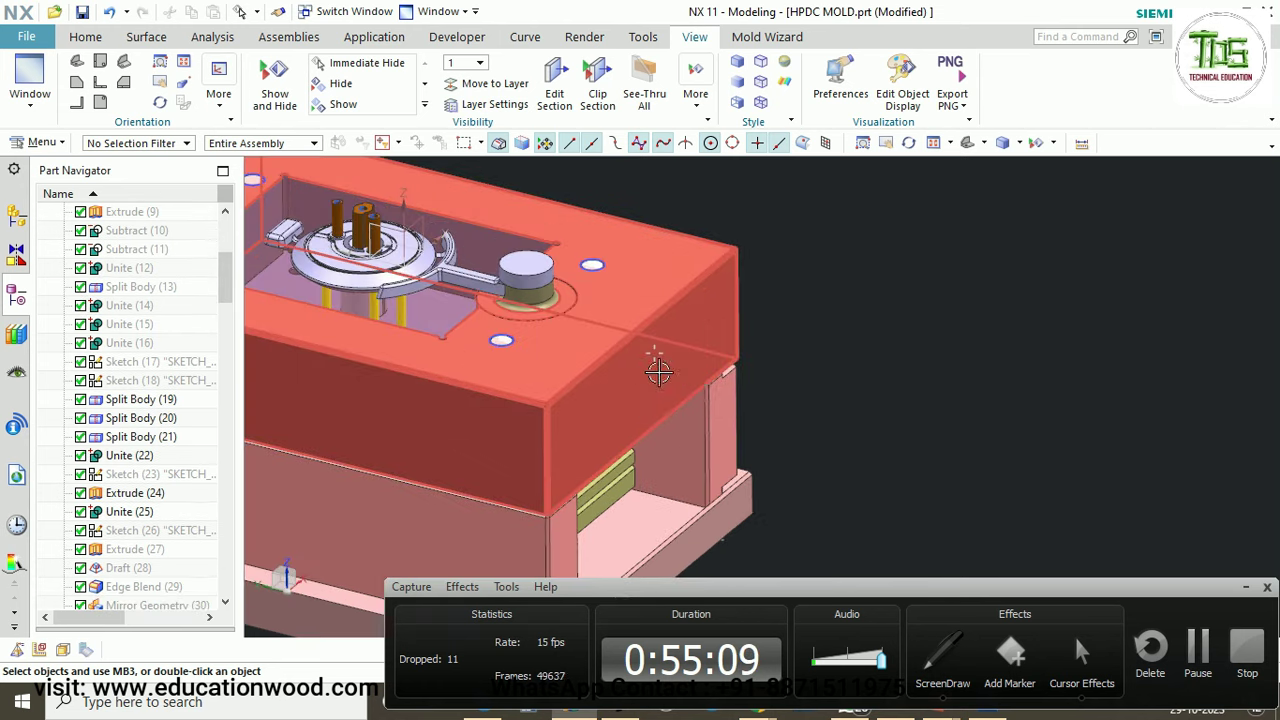
{"action": "left_click", "coordinate": [960, 684]}
{"action": "mouse_move", "coordinate": [891, 283]}
{"action": "left_mouse_down"}
{"action": "mouse_move", "coordinate": [922, 294]}
{"action": "mouse_move", "coordinate": [952, 380]}
{"action": "left_mouse_up"}
{"action": "mouse_move", "coordinate": [890, 237]}
{"action": "left_mouse_down"}
{"action": "mouse_move", "coordinate": [1133, 238]}
{"action": "mouse_move", "coordinate": [1133, 302]}
{"action": "mouse_move", "coordinate": [1040, 304]}
{"action": "mouse_move", "coordinate": [1041, 408]}
{"action": "left_mouse_up"}
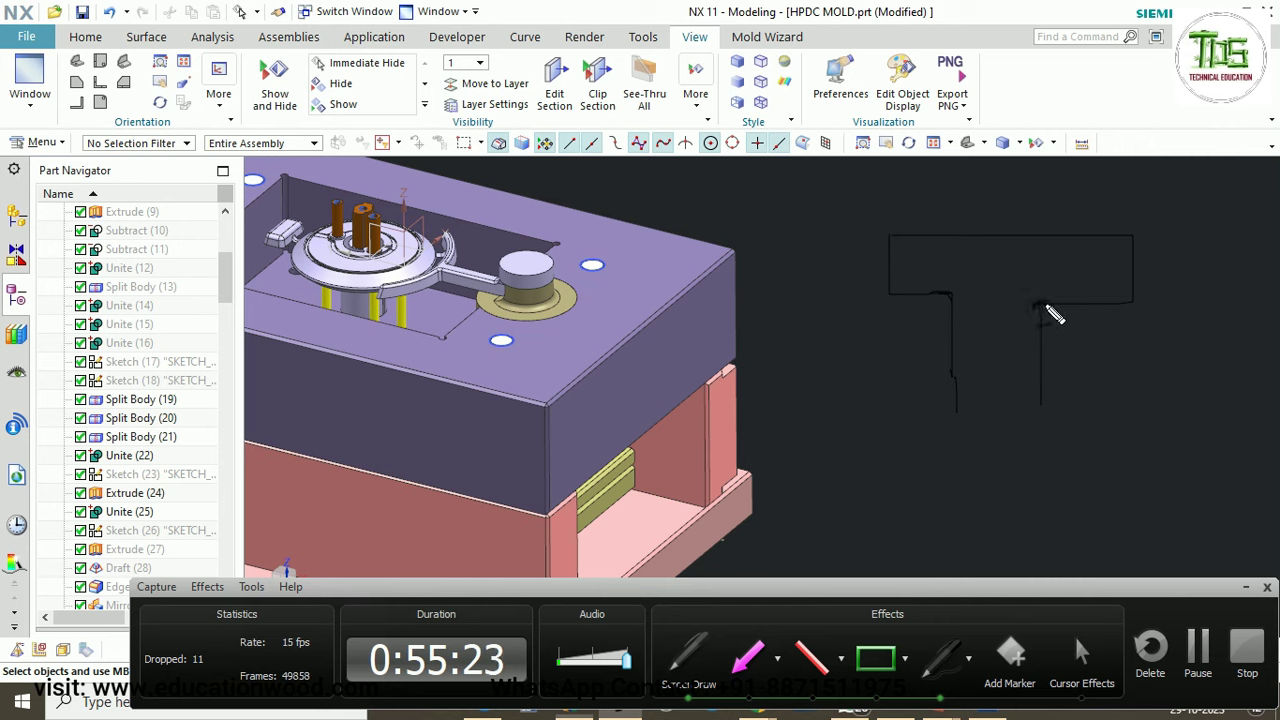
Sketch the mating plate corner beside the T-shaped profile, add round reliefs at both its inner corners, and clear the sketch.
{"action": "mouse_move", "coordinate": [830, 328]}
{"action": "left_mouse_down"}
{"action": "mouse_move", "coordinate": [898, 330]}
{"action": "mouse_move", "coordinate": [901, 404]}
{"action": "left_mouse_up"}
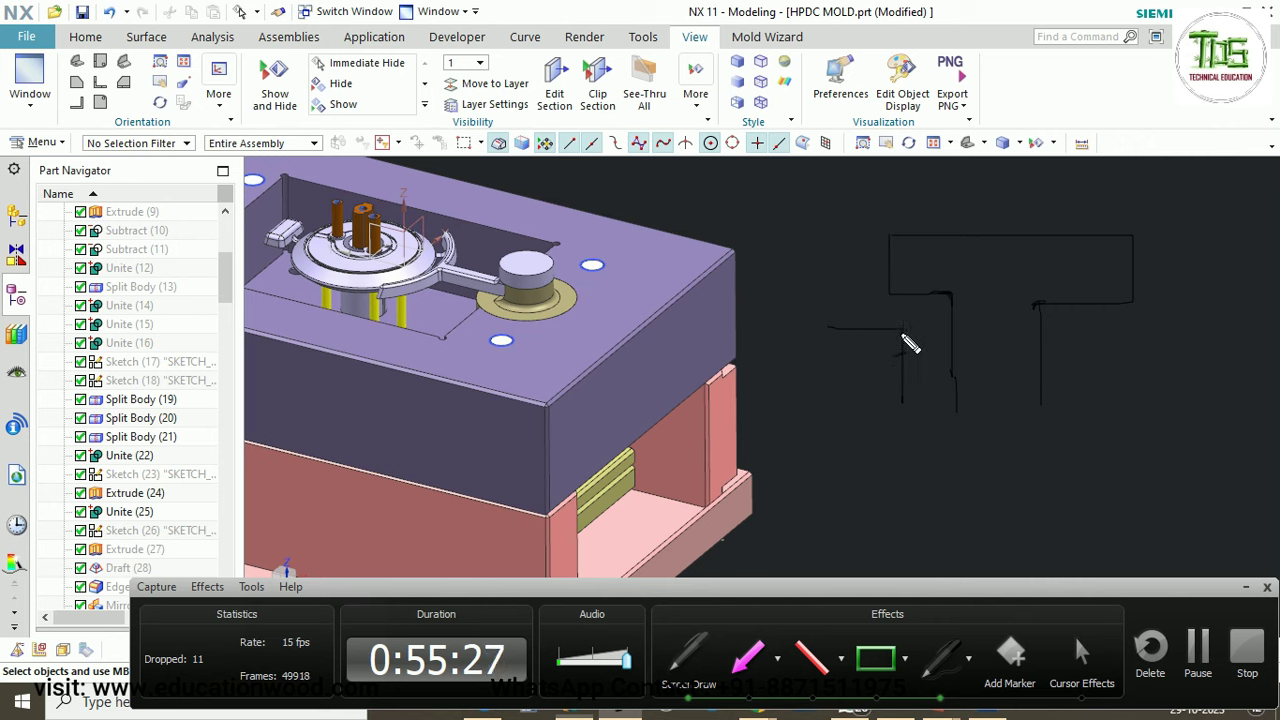
{"action": "mouse_move", "coordinate": [941, 307]}
{"action": "left_mouse_down"}
{"action": "mouse_move", "coordinate": [953, 284]}
{"action": "mouse_move", "coordinate": [961, 304]}
{"action": "left_mouse_up"}
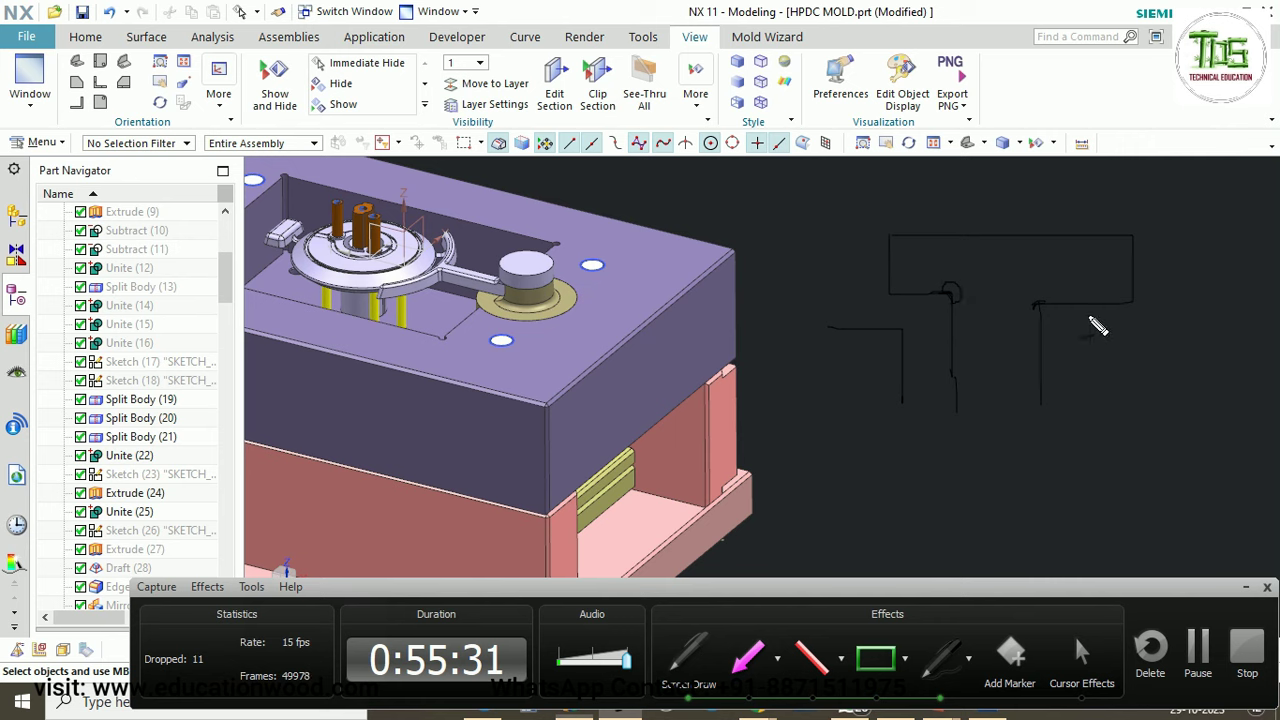
{"action": "left_click_drag", "start_coordinate": [1050, 300], "coordinate": [1040, 305]}
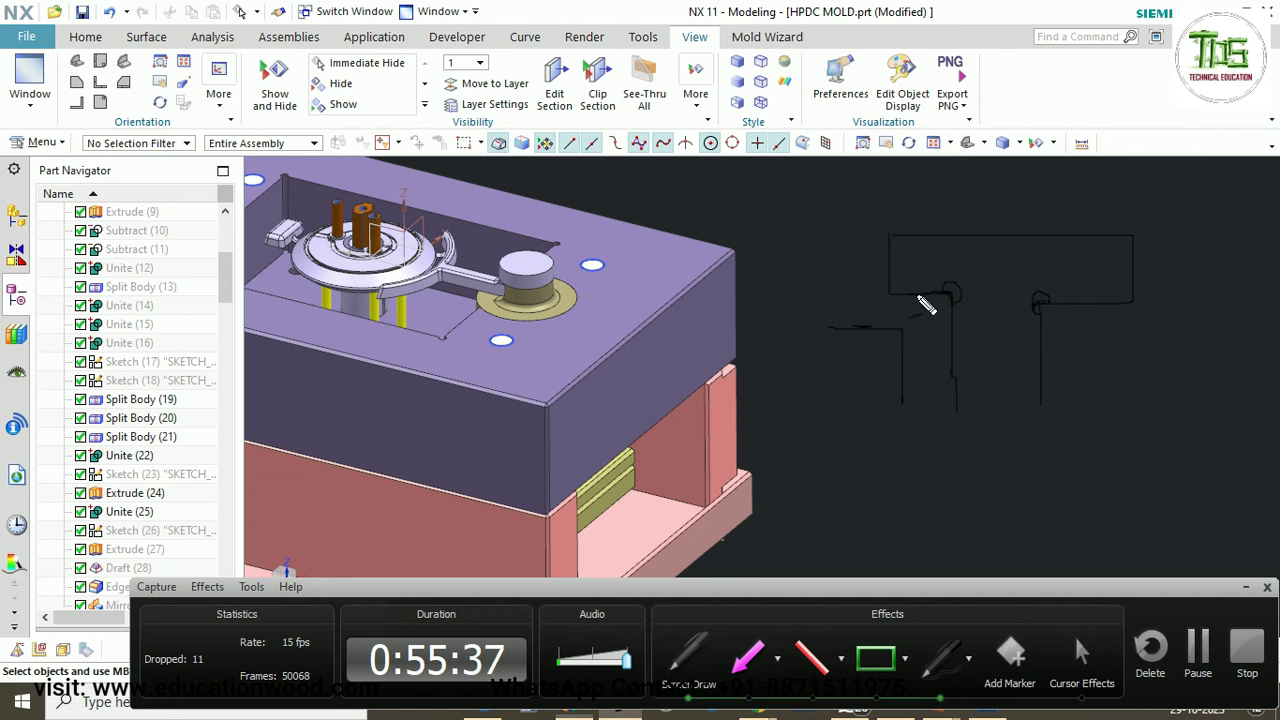
{"action": "key", "text": "Escape"}
Switch to the HPDC presentation in PowerPoint to view the slide with the gate, runner and overflow sizing rules.
{"action": "scroll", "coordinate": [1071, 309], "scroll_direction": "down", "scroll_amount": 6}
{"action": "scroll", "coordinate": [945, 309], "scroll_direction": "up", "scroll_amount": 4}
{"action": "mouse_move", "coordinate": [936, 310]}
{"action": "middle_mouse_down"}
{"action": "mouse_move", "coordinate": [1009, 310]}
{"action": "mouse_move", "coordinate": [1034, 346]}
{"action": "mouse_move", "coordinate": [967, 302]}
{"action": "mouse_move", "coordinate": [1023, 380]}
{"action": "mouse_move", "coordinate": [974, 337]}
{"action": "mouse_move", "coordinate": [1016, 403]}
{"action": "mouse_move", "coordinate": [826, 320]}
{"action": "mouse_move", "coordinate": [934, 320]}
{"action": "mouse_move", "coordinate": [871, 353]}
{"action": "mouse_move", "coordinate": [949, 317]}
{"action": "mouse_move", "coordinate": [923, 300]}
{"action": "middle_mouse_up"}
{"action": "left_click_drag", "start_coordinate": [966, 590], "coordinate": [966, 560]}
{"action": "left_click", "coordinate": [944, 706]}
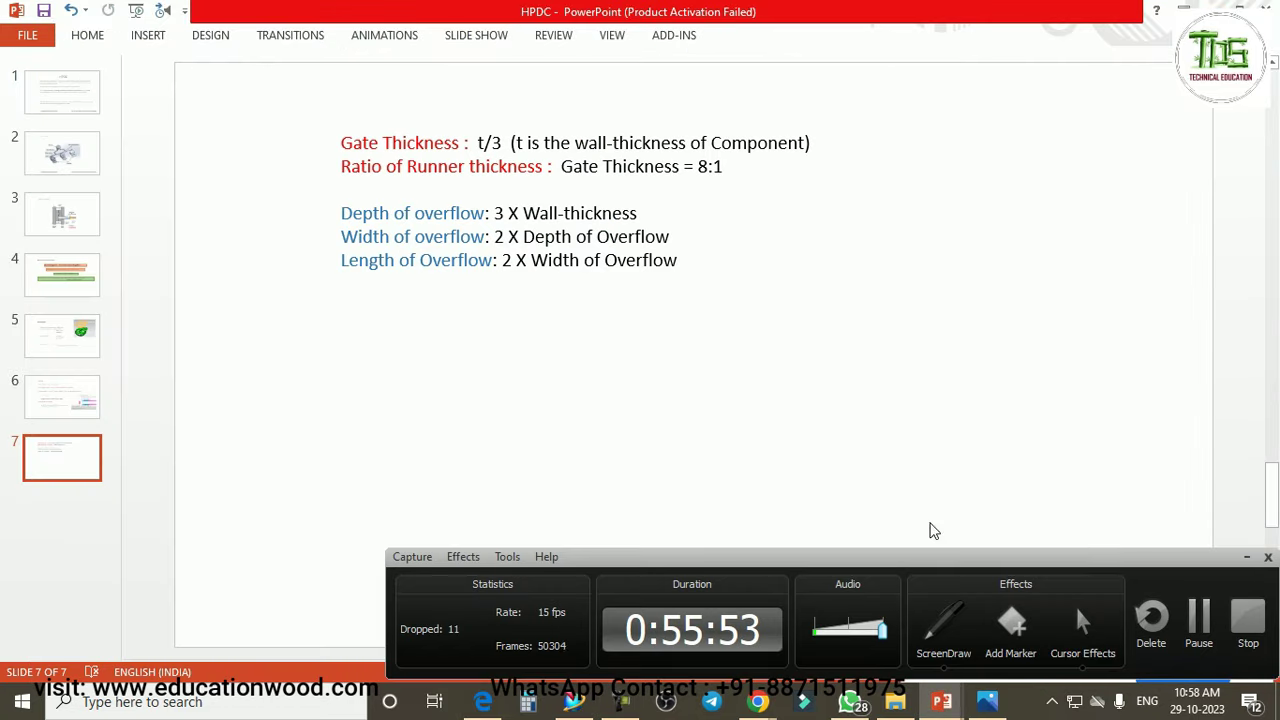
{"action": "left_click_drag", "start_coordinate": [873, 559], "coordinate": [873, 555]}
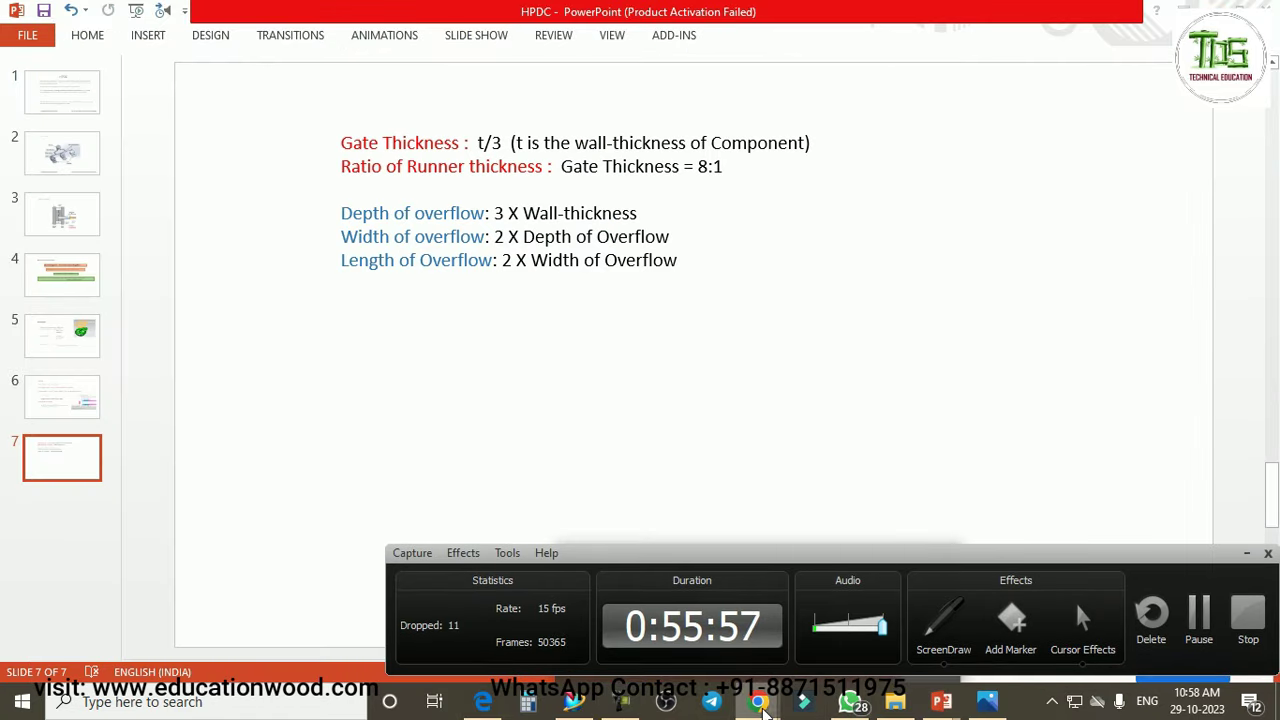